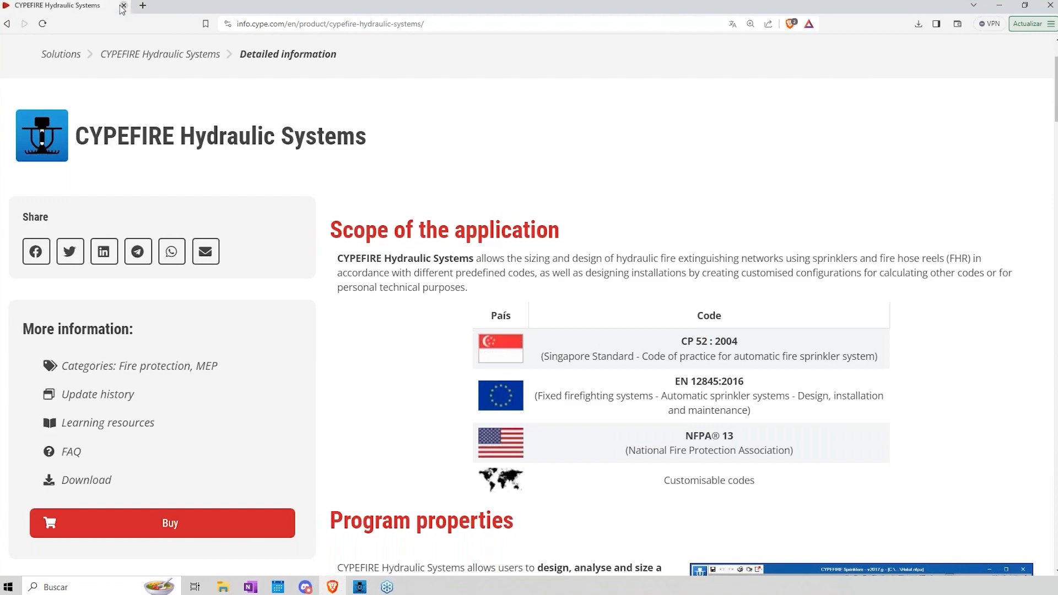
Step: Leave the browser for the desktop and place the CYPE Architecture and IFC Builder shortcuts side by side
left_click(122, 6)
left_click(996, 6)
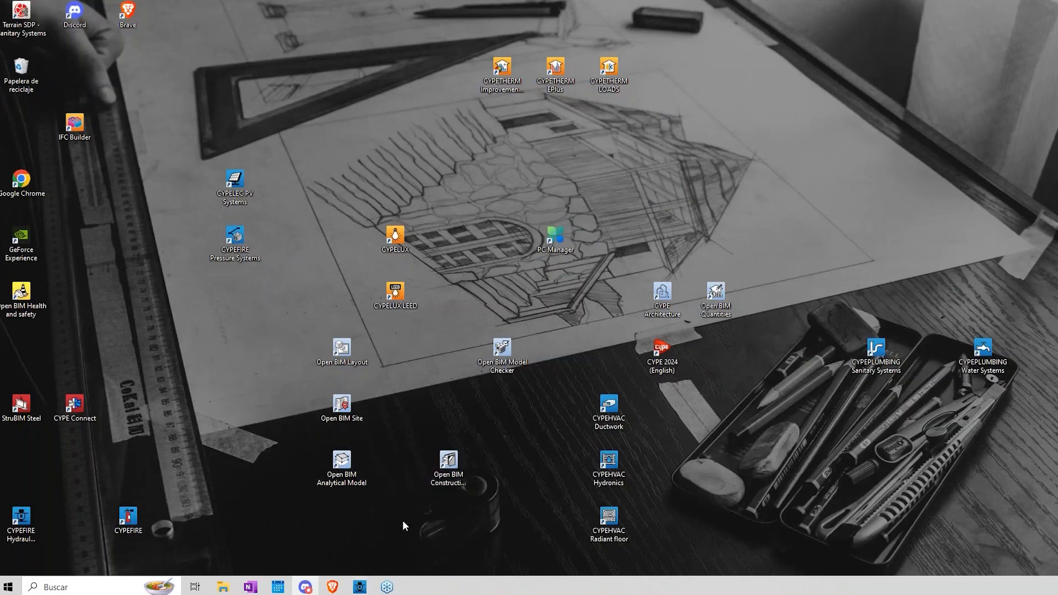
left_click_drag(76, 126, 389, 144)
left_click_drag(669, 303, 360, 132)
left_click(422, 199)
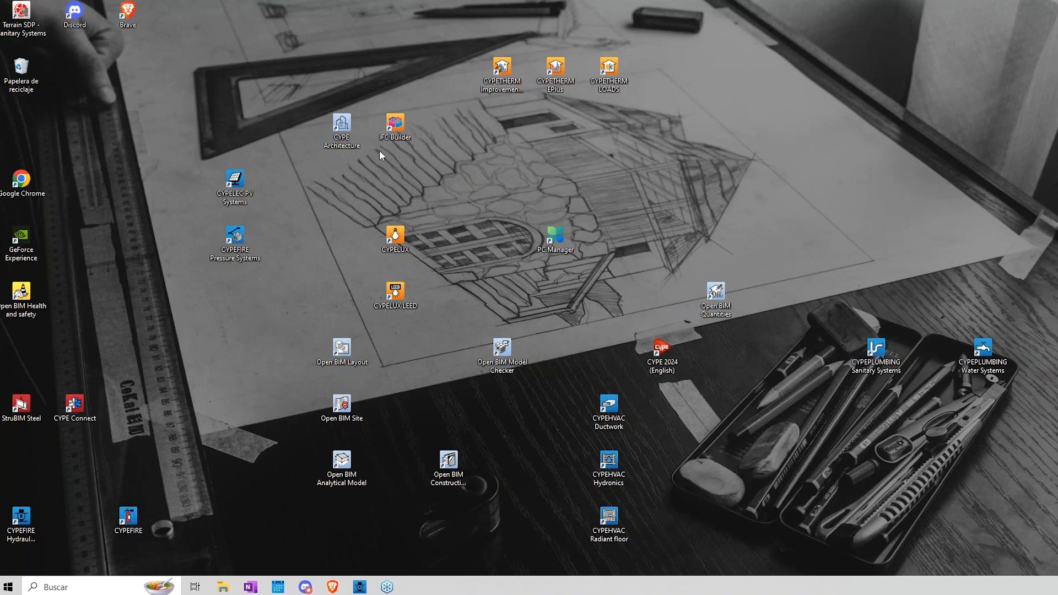
Step: Switch to the CYPEFIRE Hydraulic Systems window and hide the read models and the own Spaces elements in the 3D view
mouse_move(362, 589)
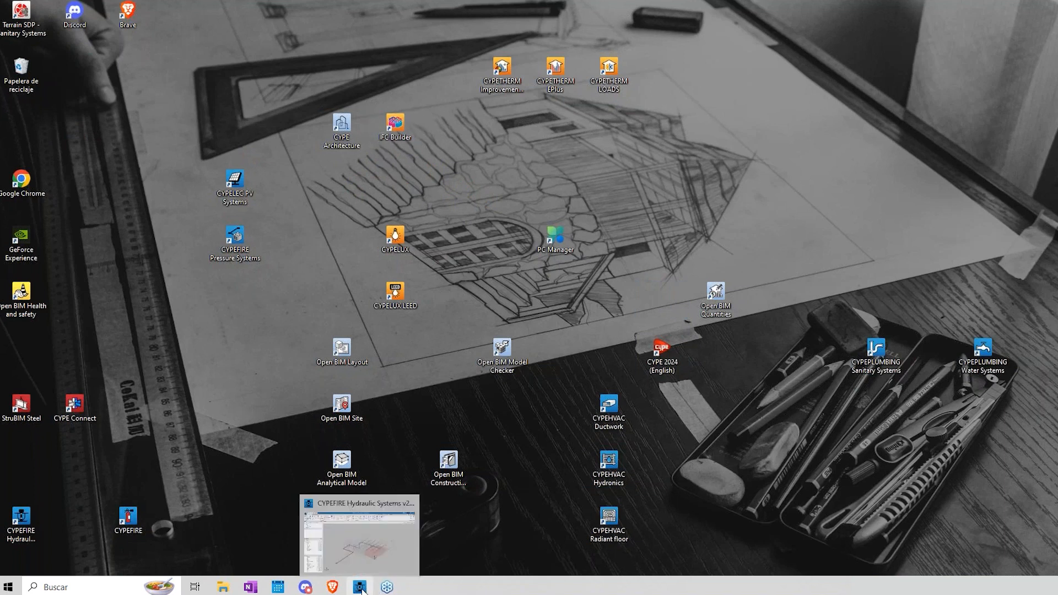
left_click(354, 538)
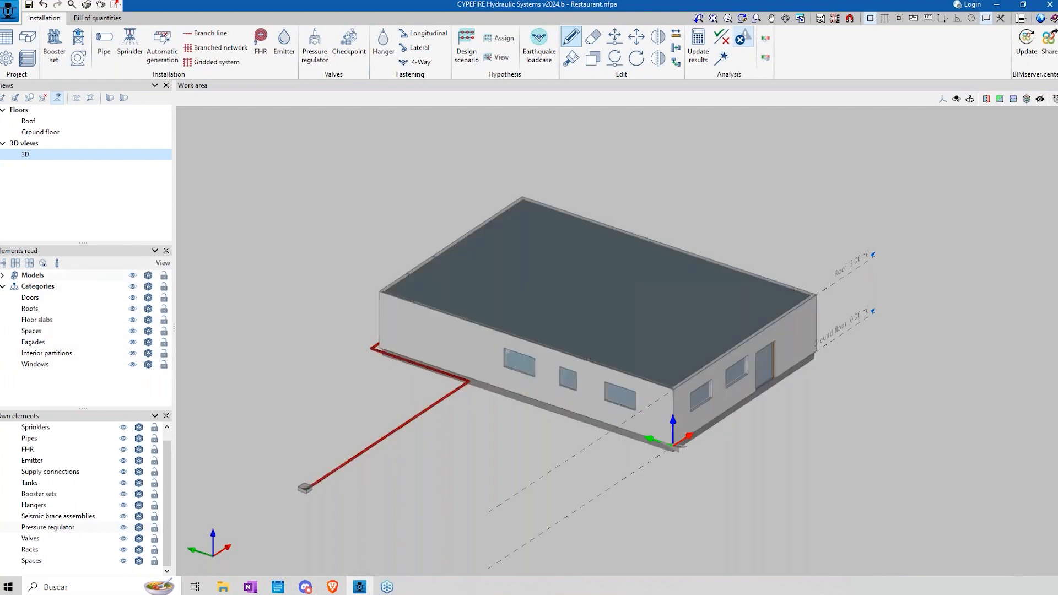
middle_click_drag(714, 338, 197, 408)
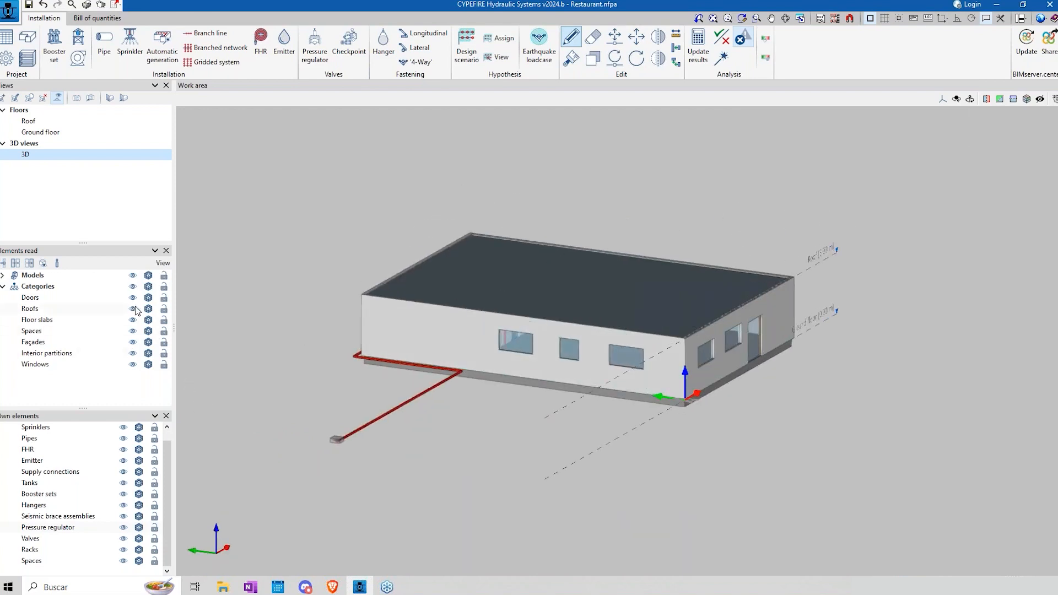
left_click(132, 278)
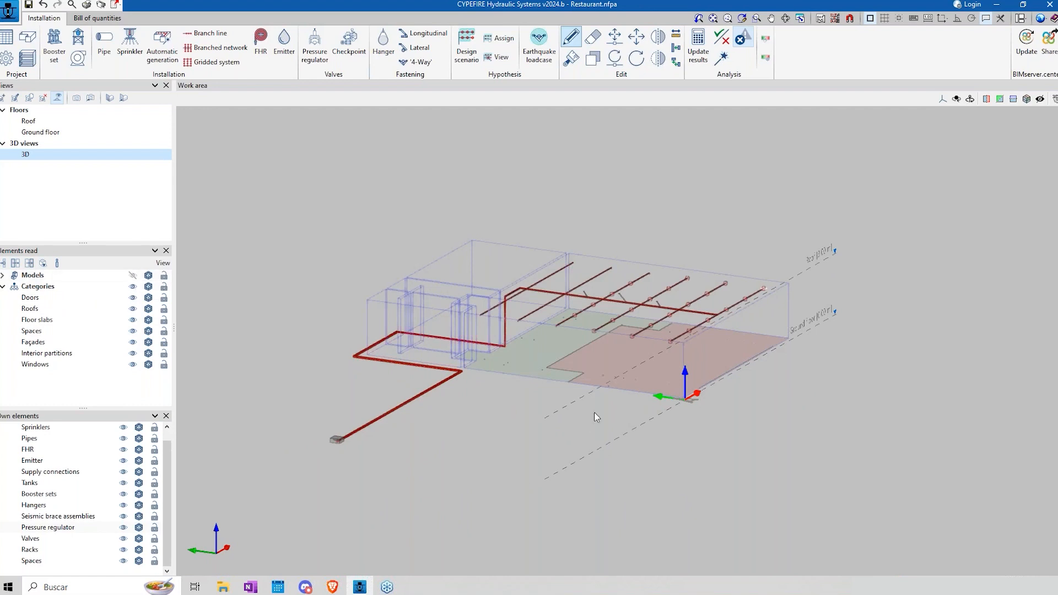
middle_click_drag(531, 390, 484, 402)
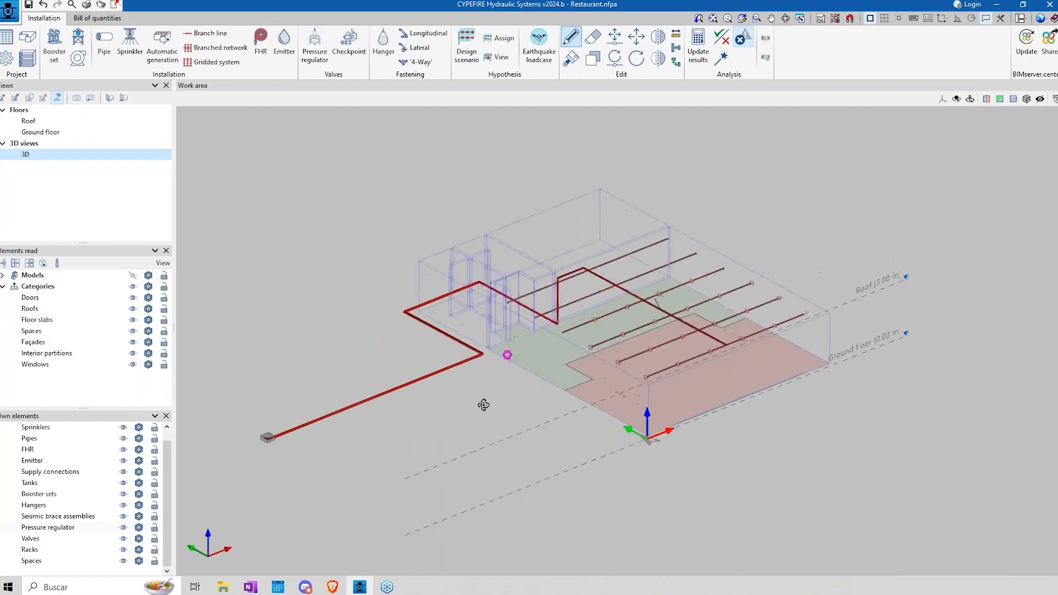
left_click(122, 560)
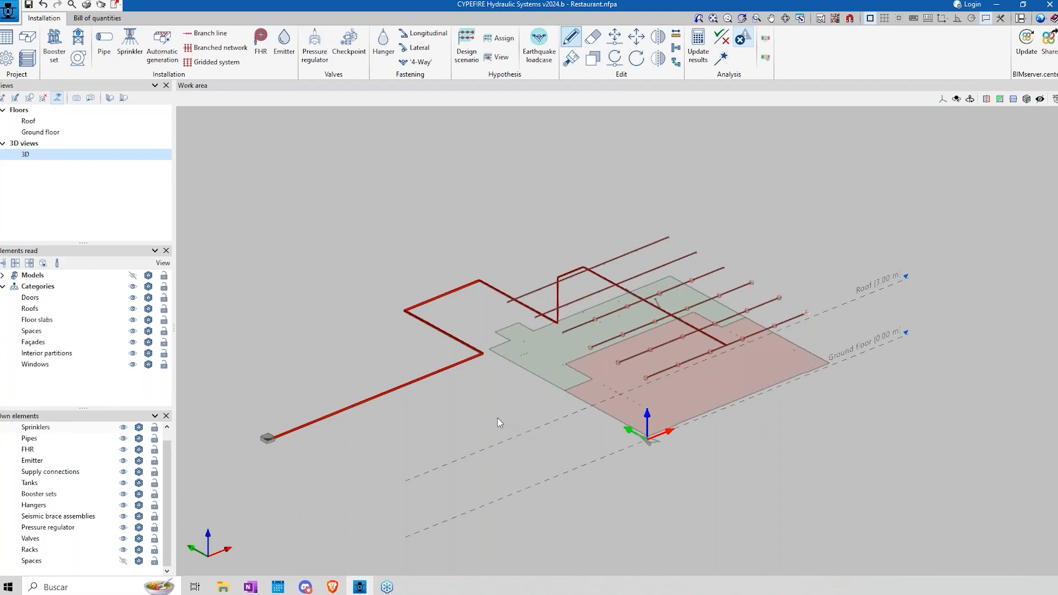
middle_click_drag(471, 398, 506, 398)
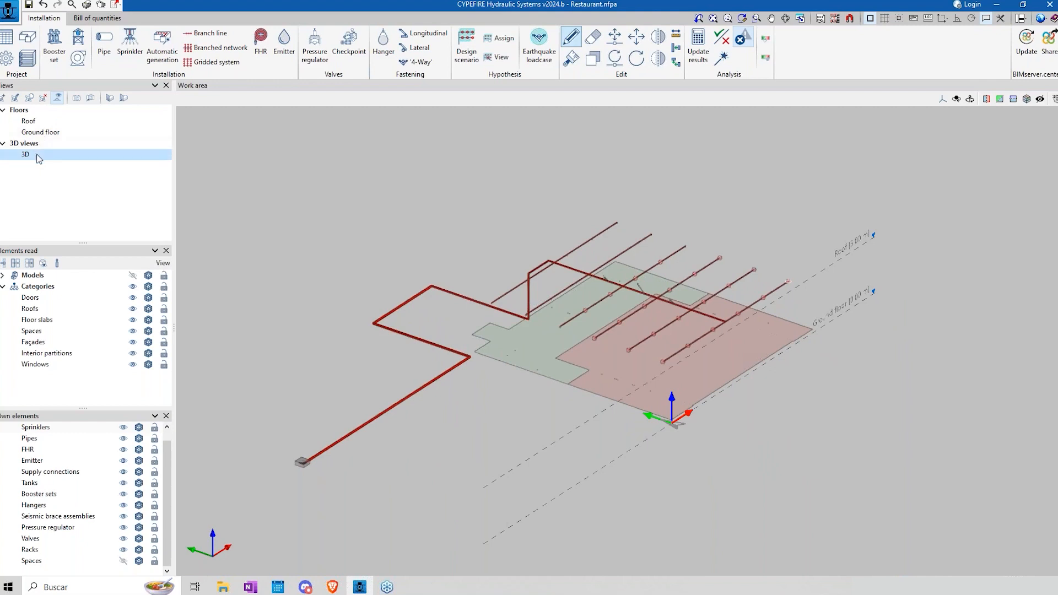
Step: Show the read models again in the 3D view and display them as wireframe
left_click(132, 275)
left_click(149, 275)
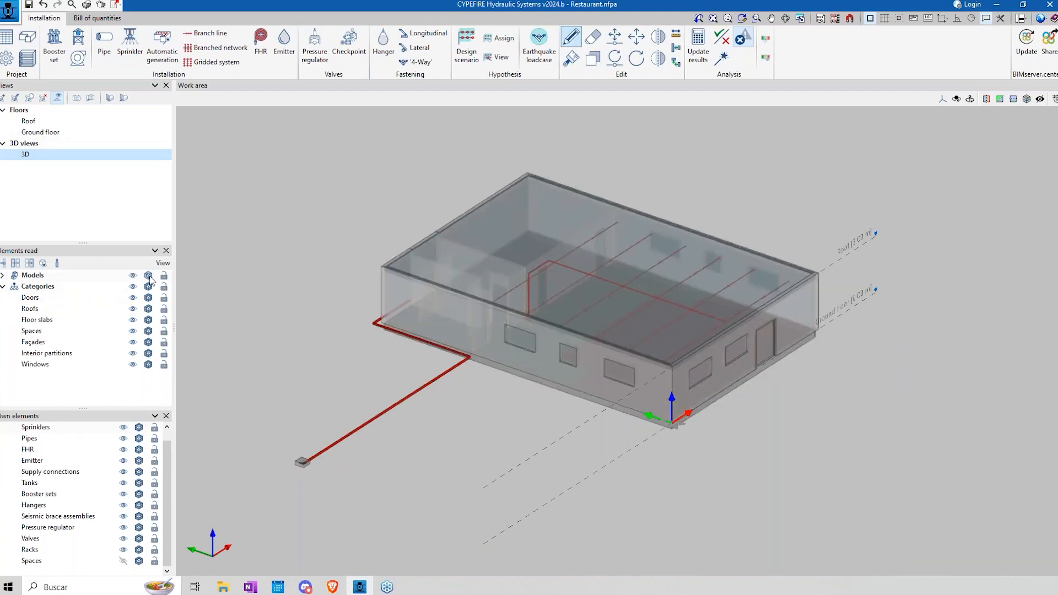
left_click(147, 274)
Step: Look through the Roof and Ground floor plan views and return to the 3D view
left_click(30, 121)
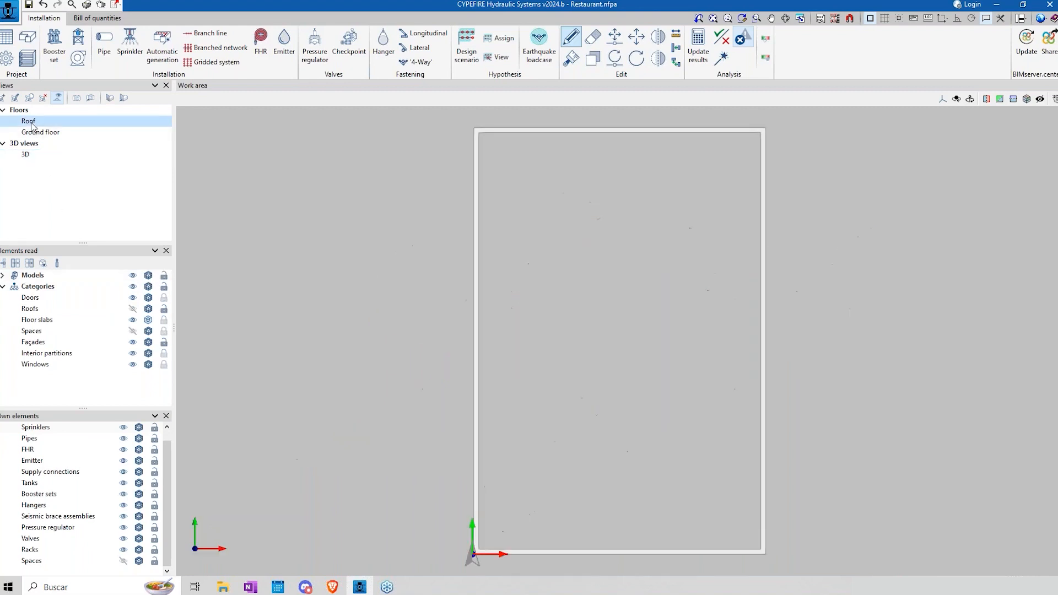
left_click(39, 133)
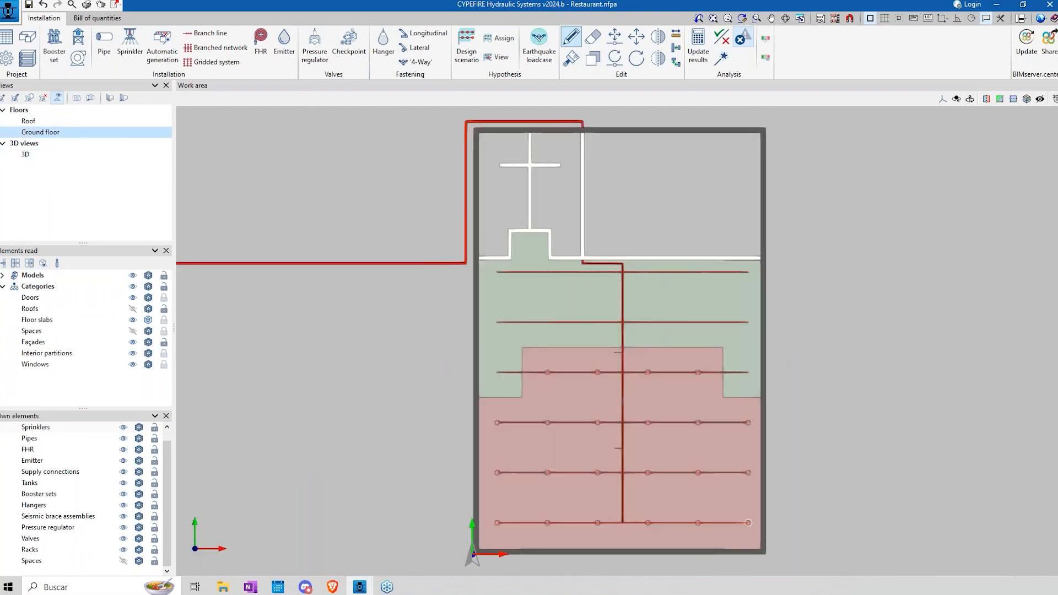
left_click(31, 122)
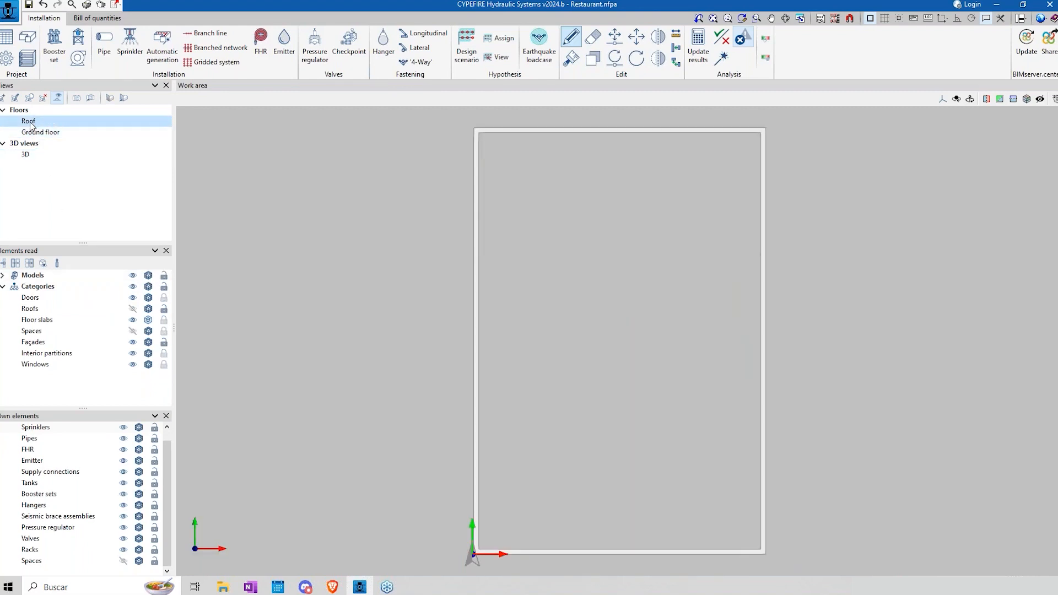
left_click(29, 154)
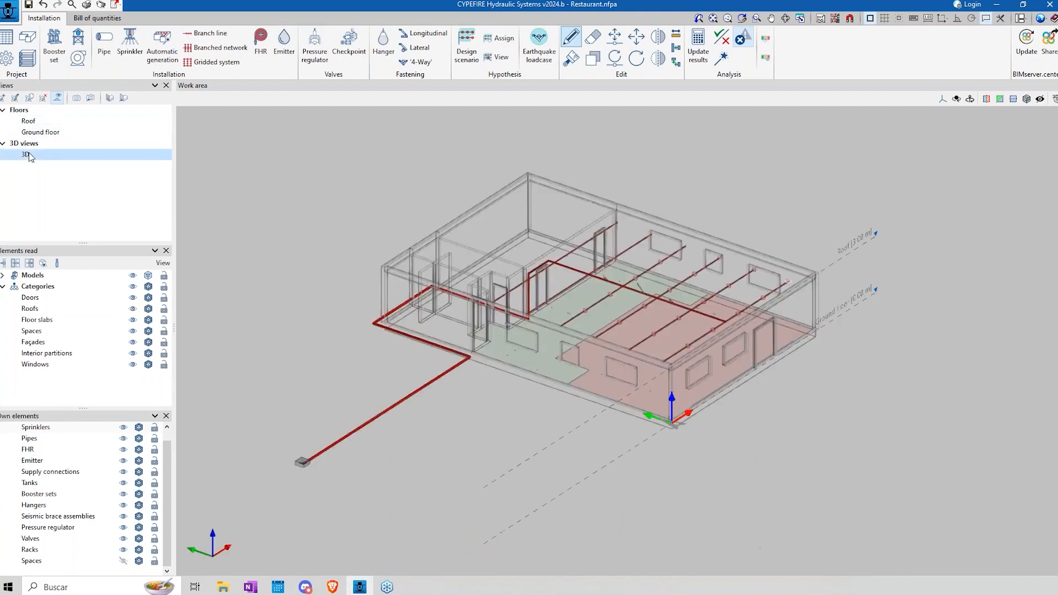
Step: Review the types offered for a new view and leave without creating one
left_click(3, 98)
left_click_drag(515, 236, 261, 189)
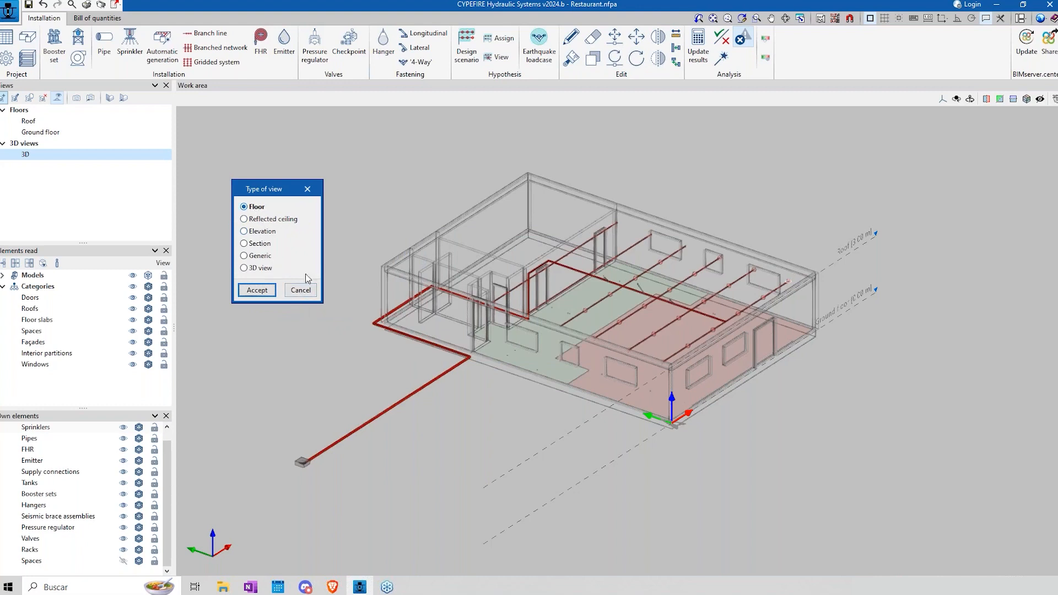
left_click(301, 290)
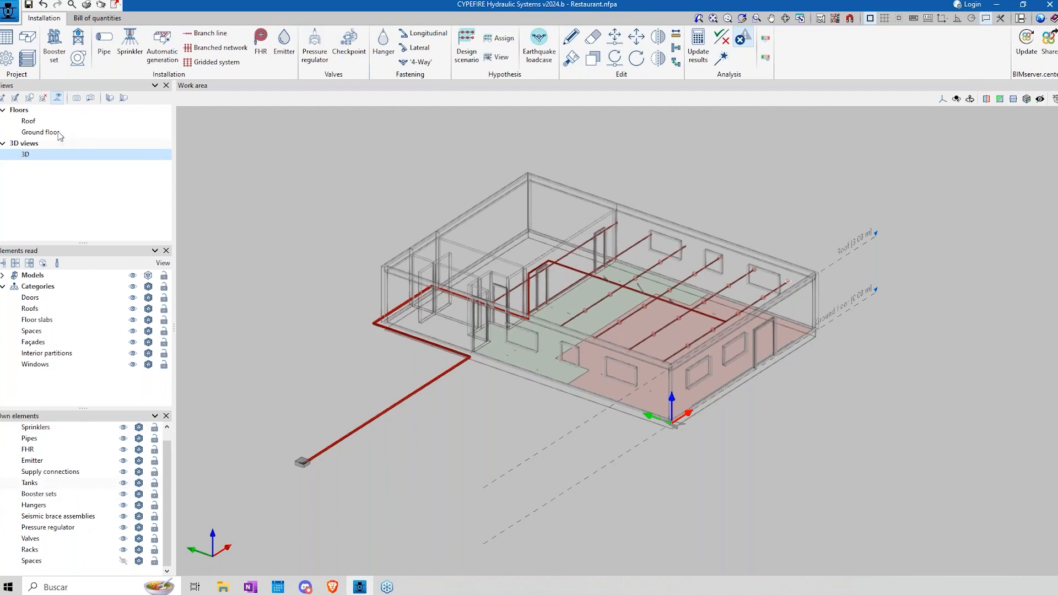
Step: Import the NFPA 13:2022 code through the project's general options
left_click(11, 60)
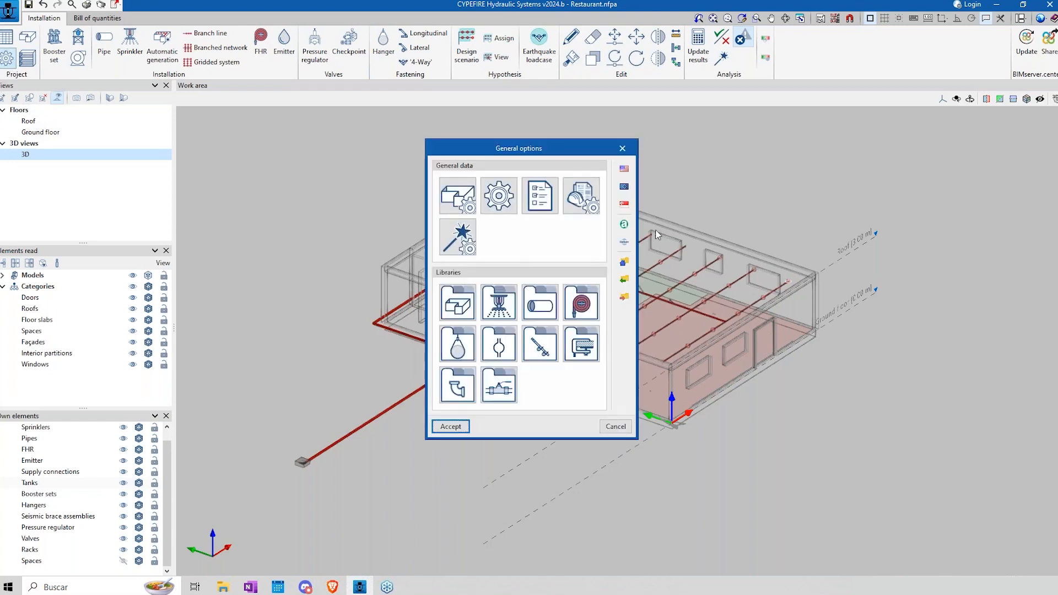
left_click_drag(539, 153, 421, 137)
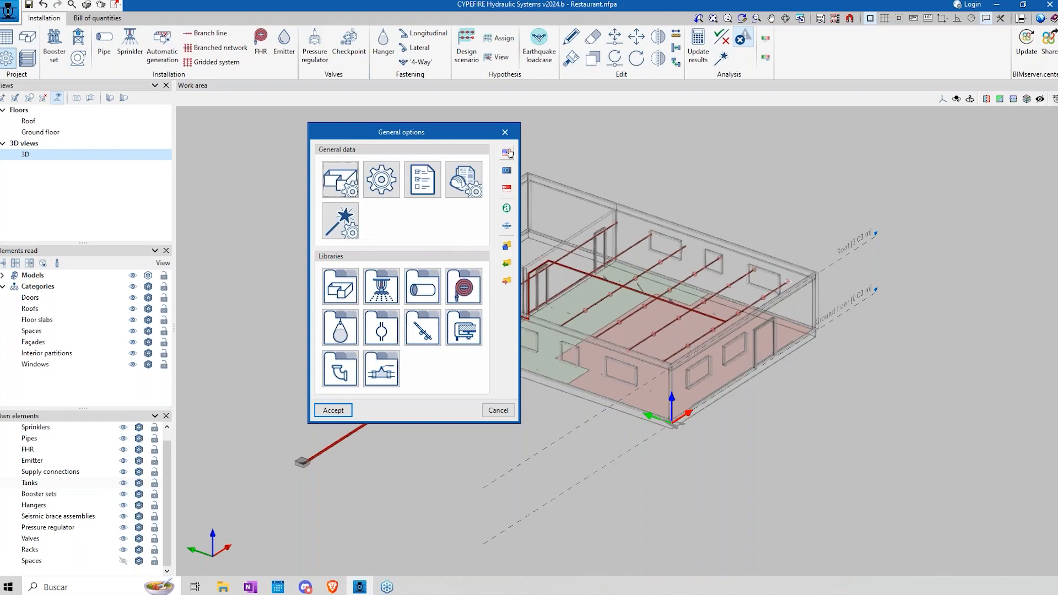
left_click(507, 154)
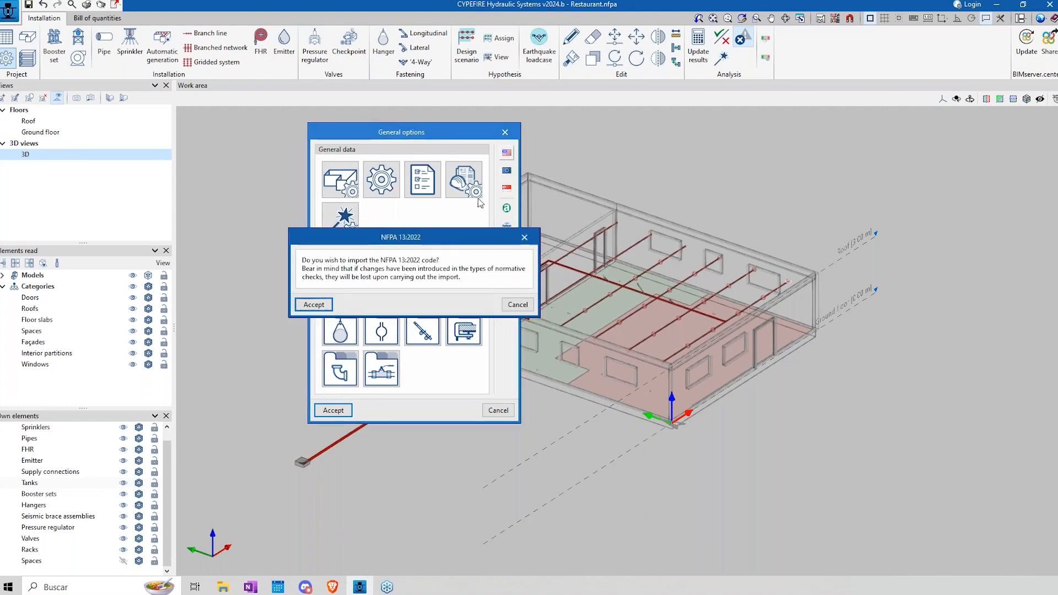
left_click(314, 304)
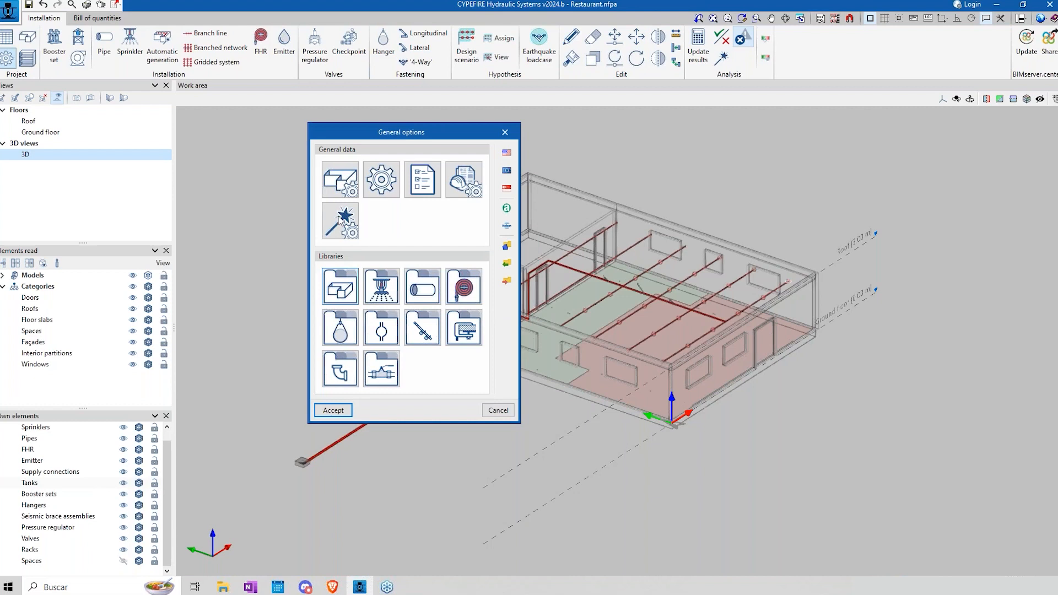
Step: Examine the NFPA hazard categories listed under the specific requirements for each space
left_click(346, 180)
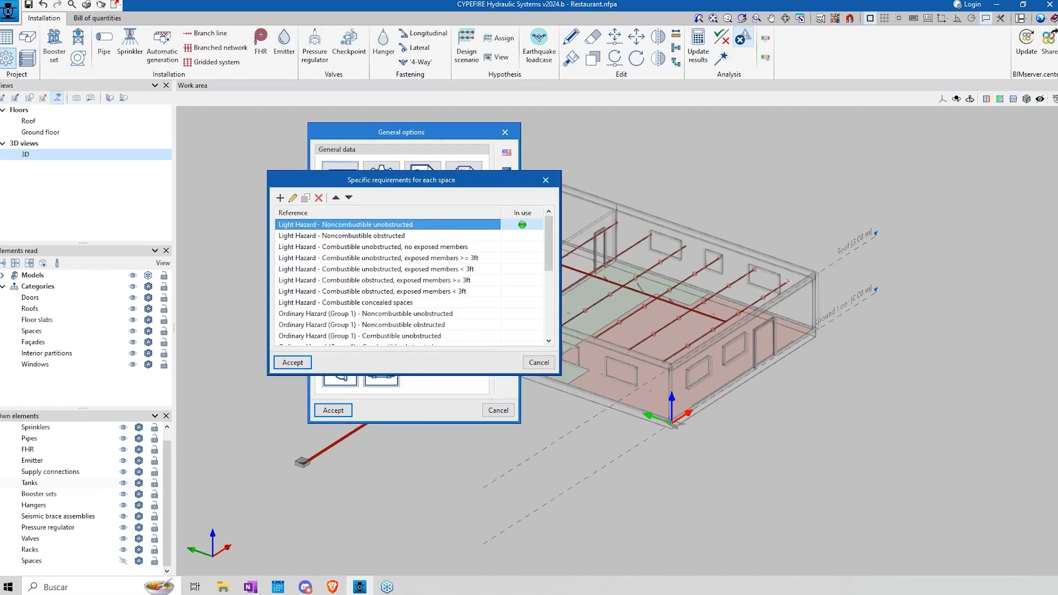
left_click(373, 238)
left_click(375, 244)
left_click(370, 226)
left_click(372, 235)
left_click(376, 247)
left_click(376, 259)
left_click(379, 271)
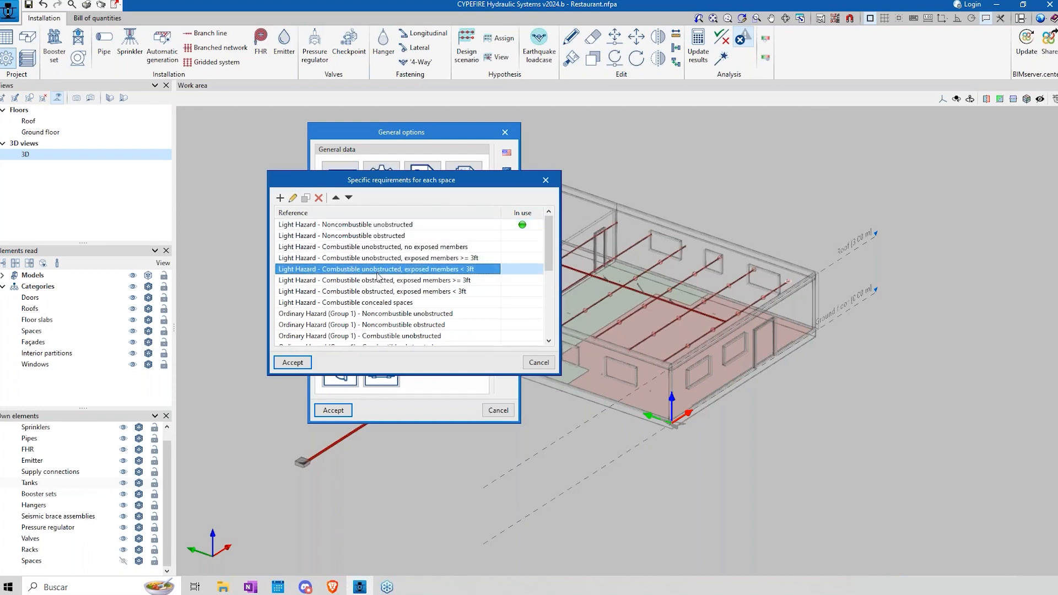
left_click(342, 226)
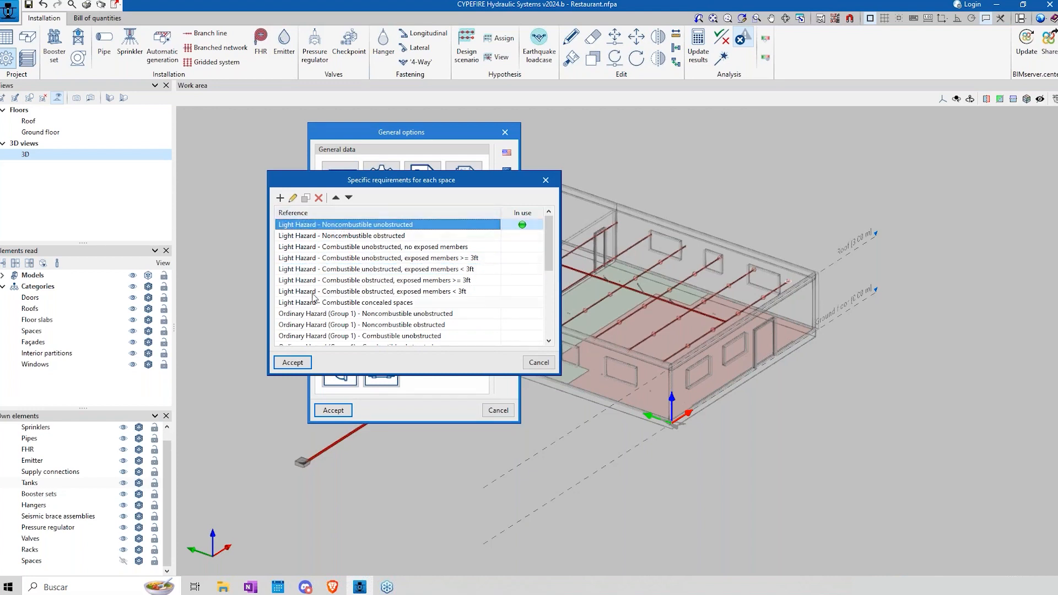
scroll(315, 298, "down", 5)
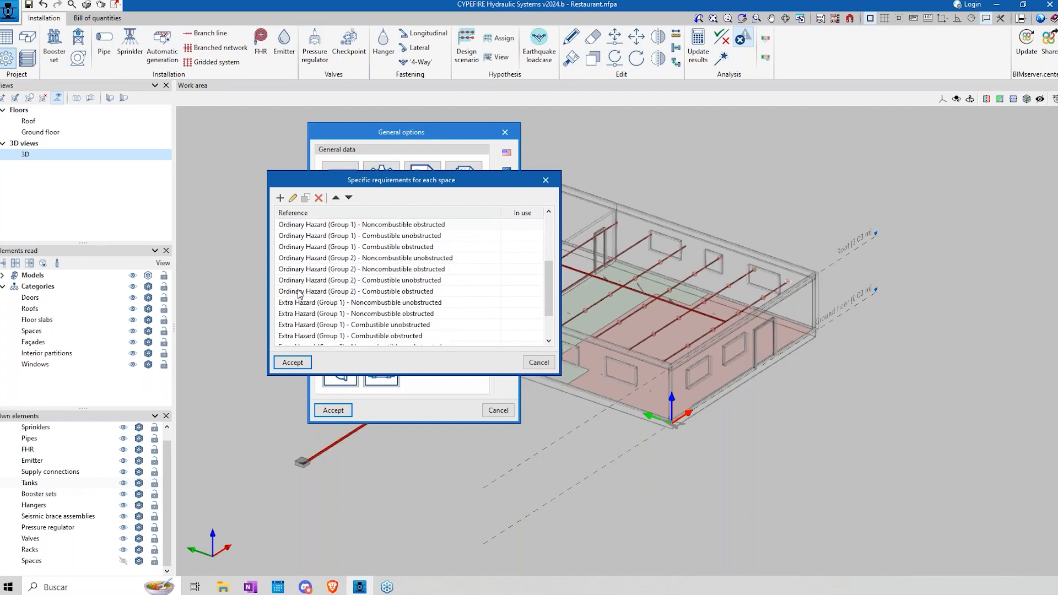
scroll(315, 284, "up", 5)
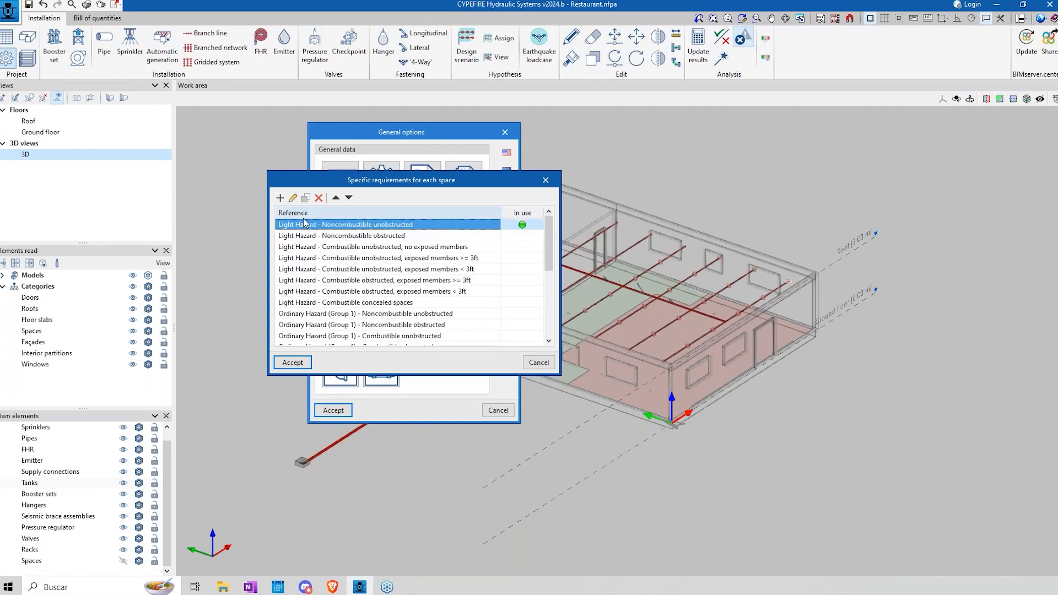
Step: Examine the description and design checks of the Light Hazard - Noncombustible unobstructed requirement, then leave it without changes
left_click(293, 198)
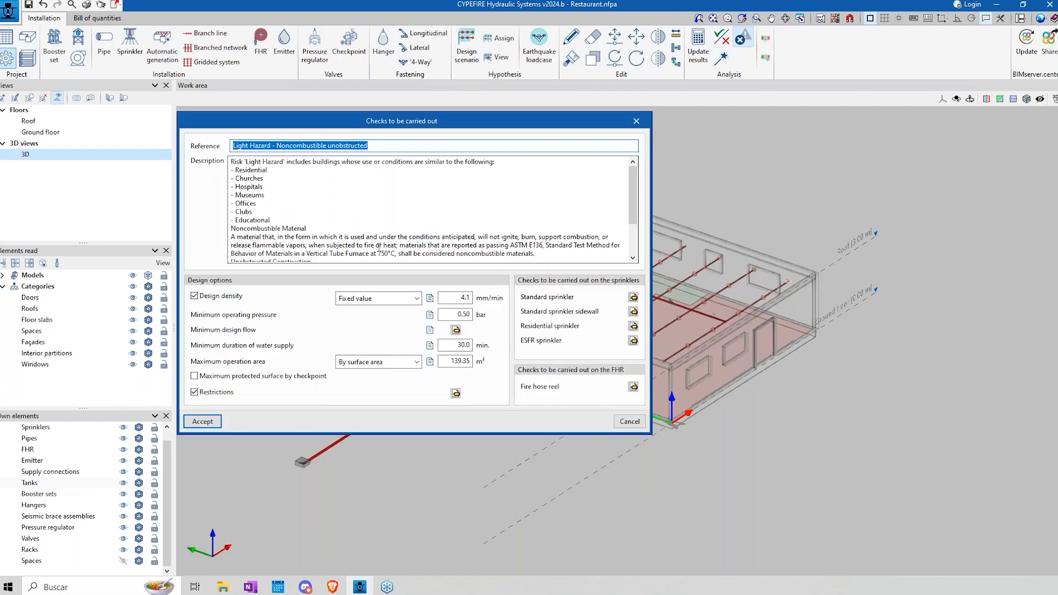
left_click_drag(446, 122, 695, 243)
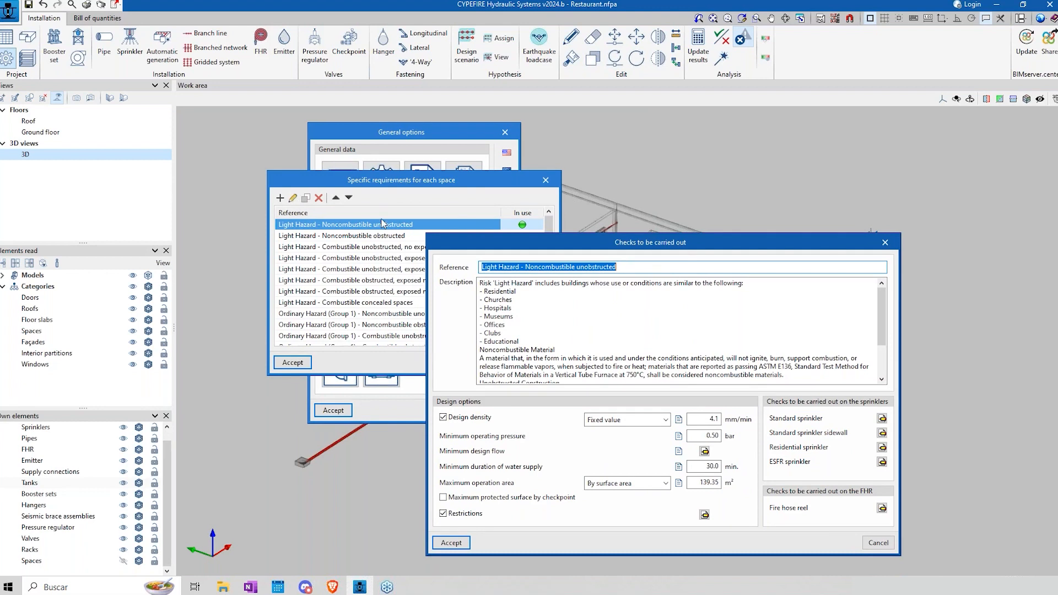
left_click_drag(582, 250, 419, 135)
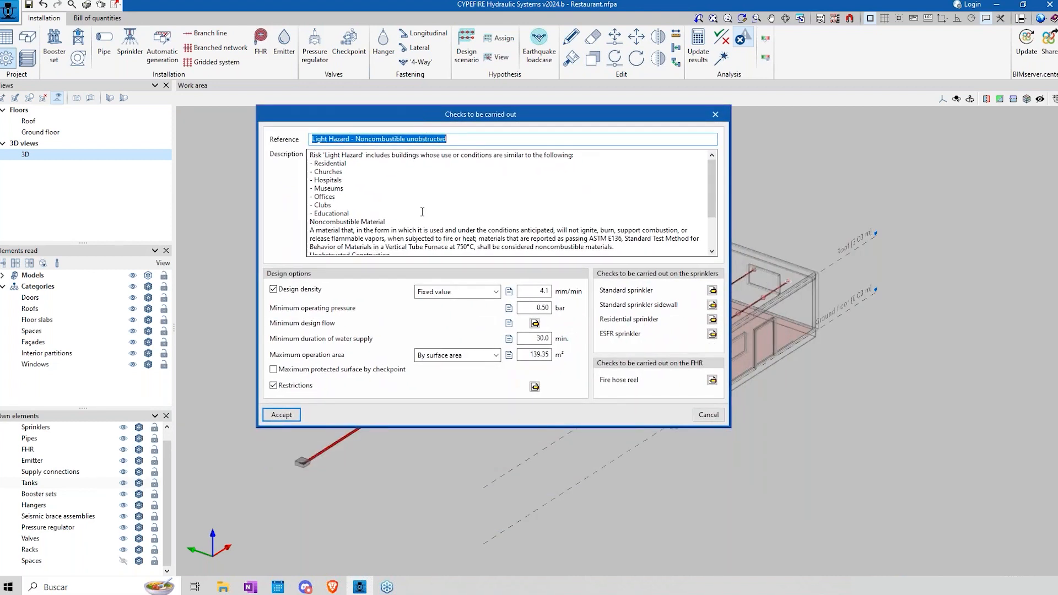
left_click(335, 139)
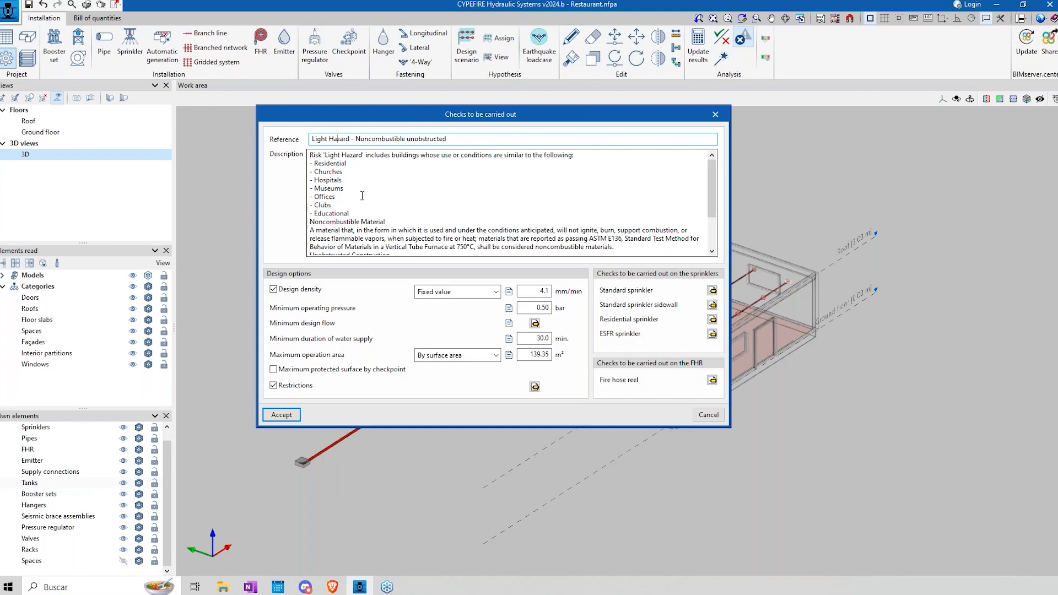
left_click_drag(314, 164, 395, 230)
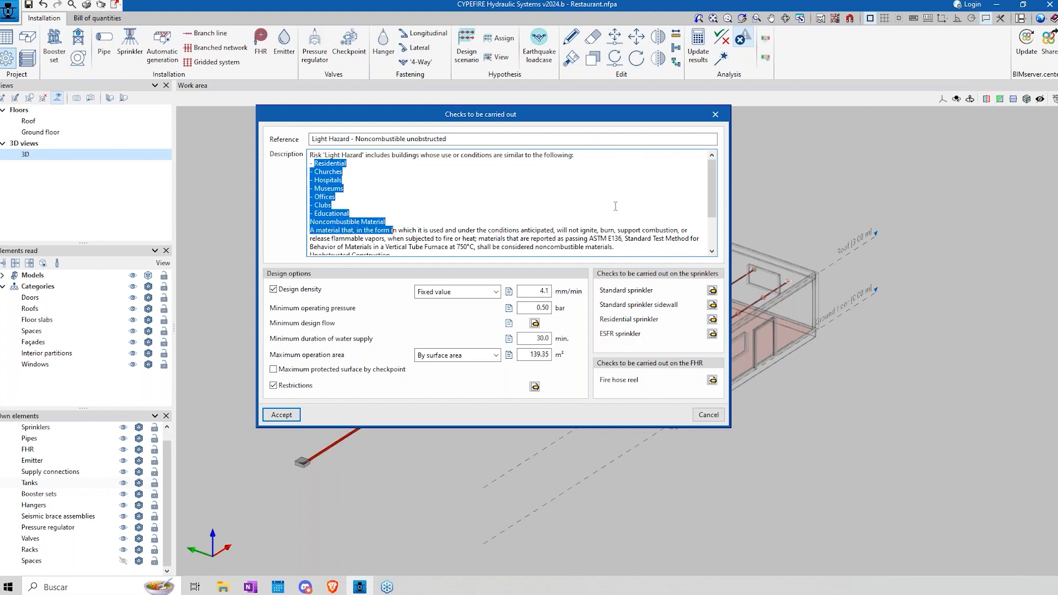
left_click(616, 205)
left_click(710, 416)
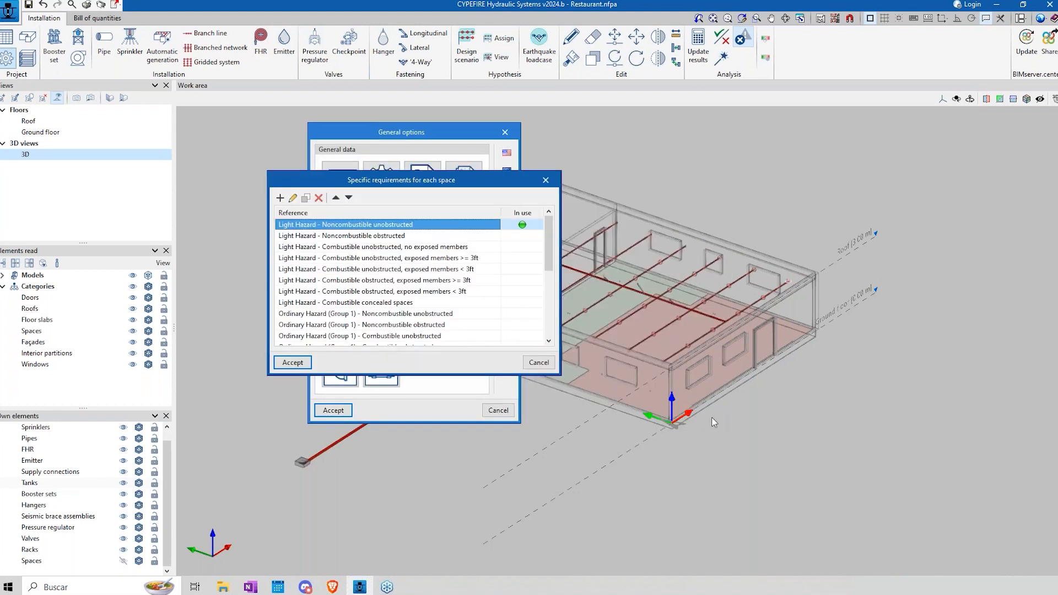
Step: Reopen the specific requirements for each space, compare several hazard categories, and leave the list without changes
left_click(539, 363)
left_click(347, 181)
left_click(312, 280)
left_click(331, 311)
left_click(338, 259)
left_click(344, 278)
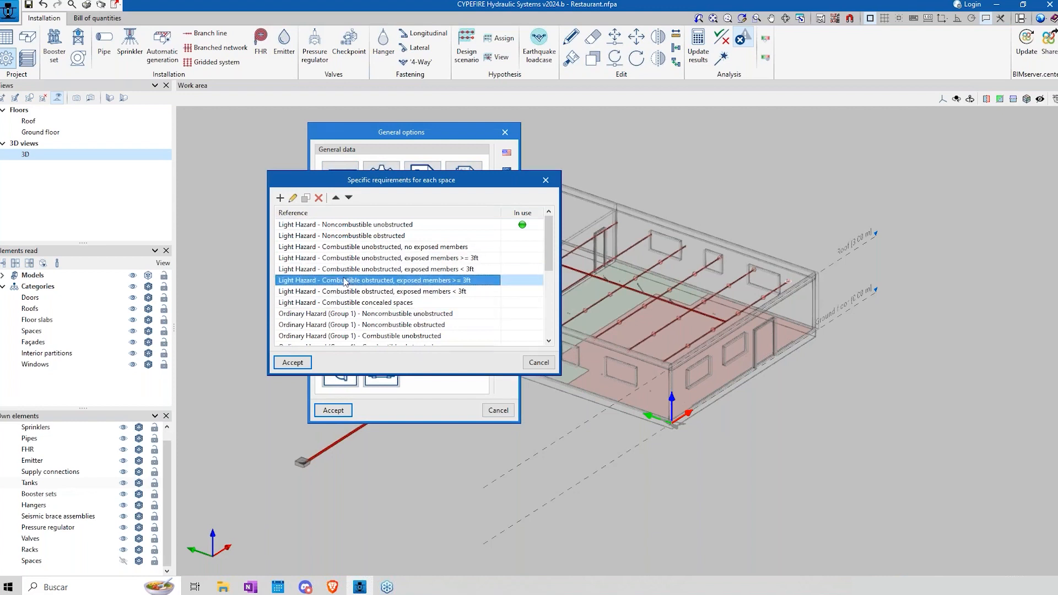
left_click(538, 363)
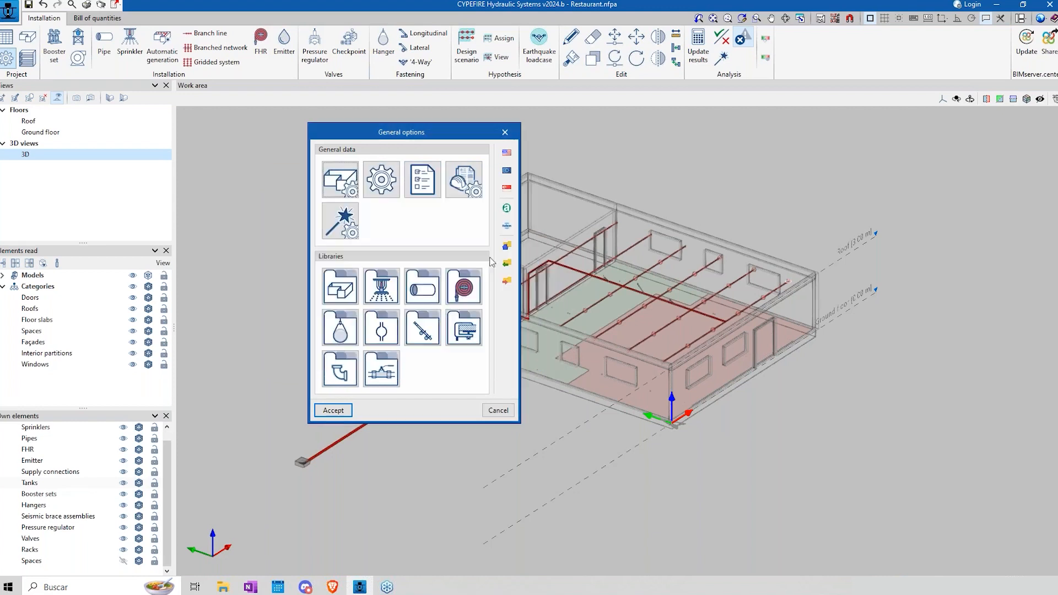
Step: Import the European EN 12845 code and review its Light Hazard and Ordinary Hazard (Group 1) entries in the space requirements
left_click(508, 172)
left_click(313, 304)
left_click(340, 179)
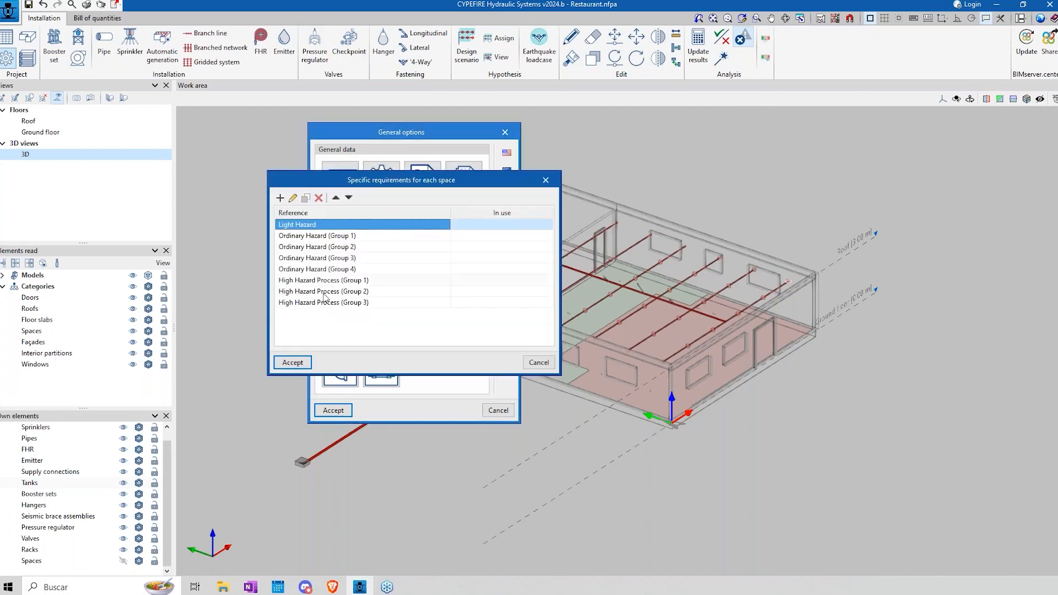
left_click(304, 238)
left_click(296, 227)
left_click(305, 238)
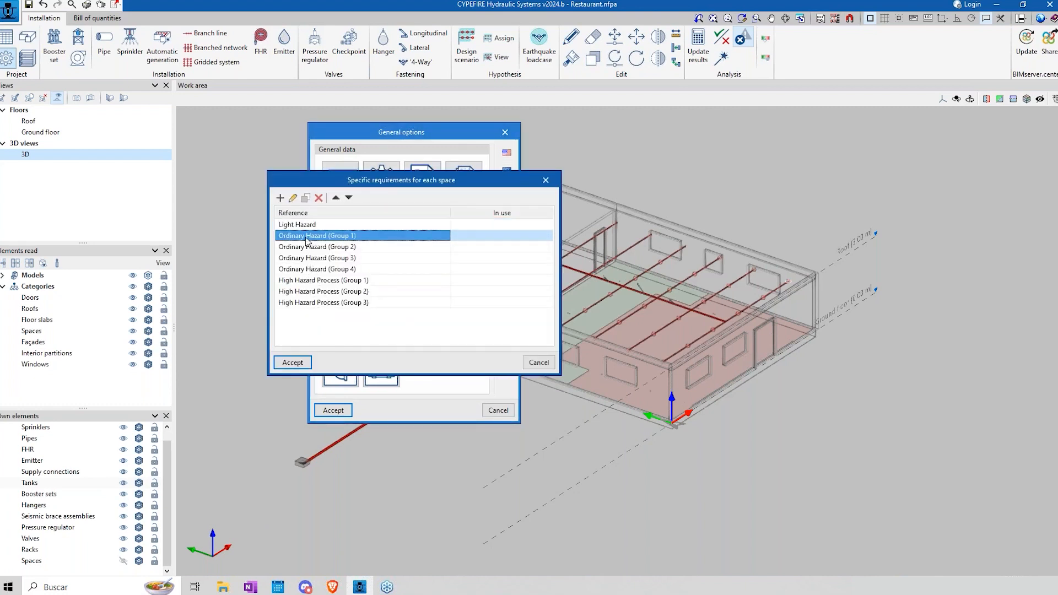
Step: Examine the EN 12845 Ordinary Hazard (Group 1) and Light Hazard requirement details, and leave the space requirements list
left_click(292, 199)
key("Escape")
left_click(294, 225)
left_click(292, 200)
left_click_drag(267, 213, 231, 161)
left_click(636, 419)
left_click(553, 179)
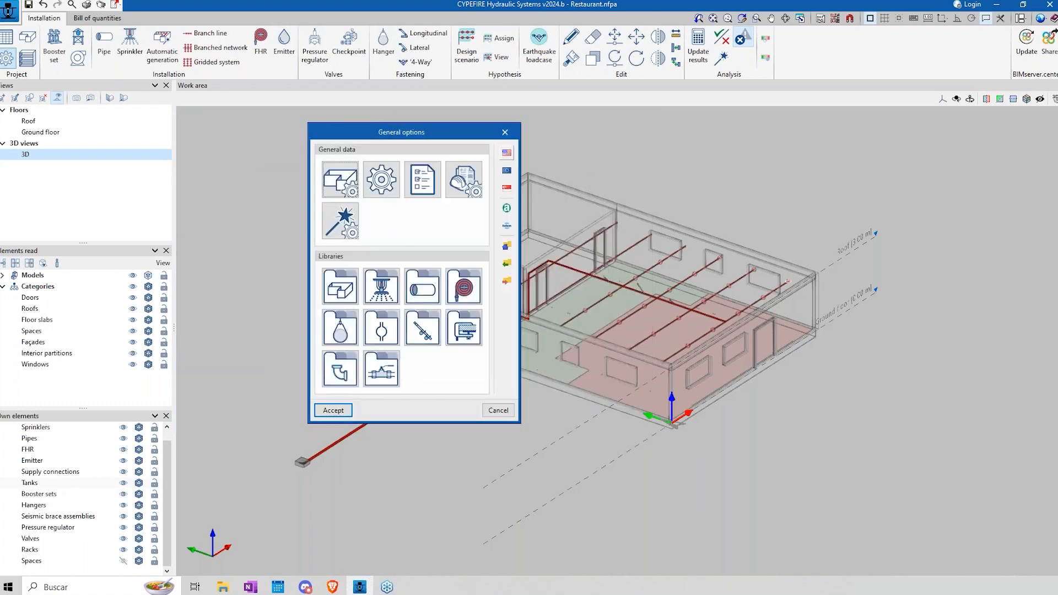
Step: Import the NFPA 13:2022 code and check its hazard categories in the specific requirements for each space
left_click(507, 153)
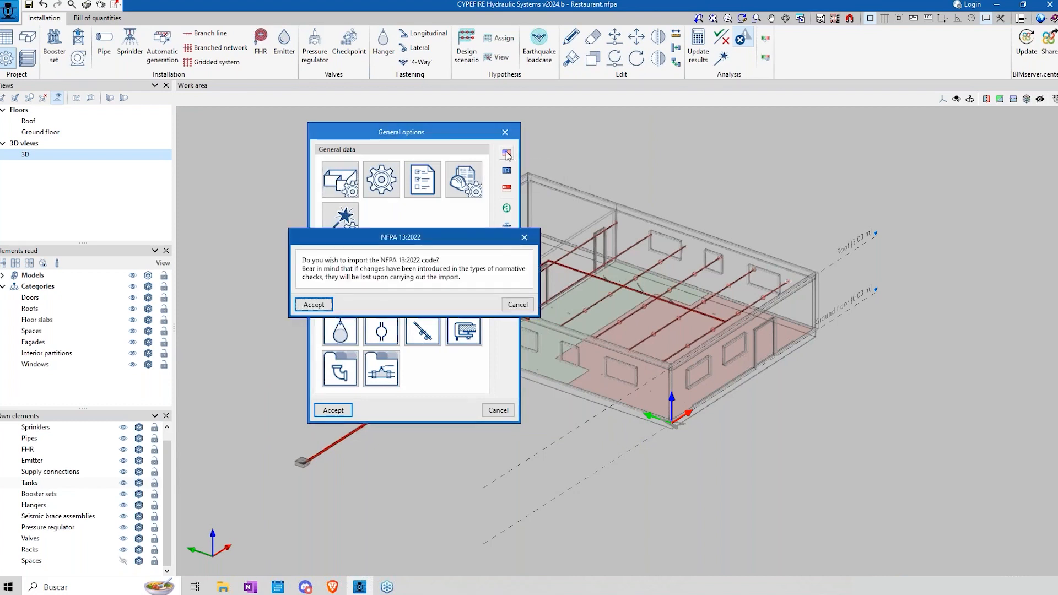
left_click(314, 370)
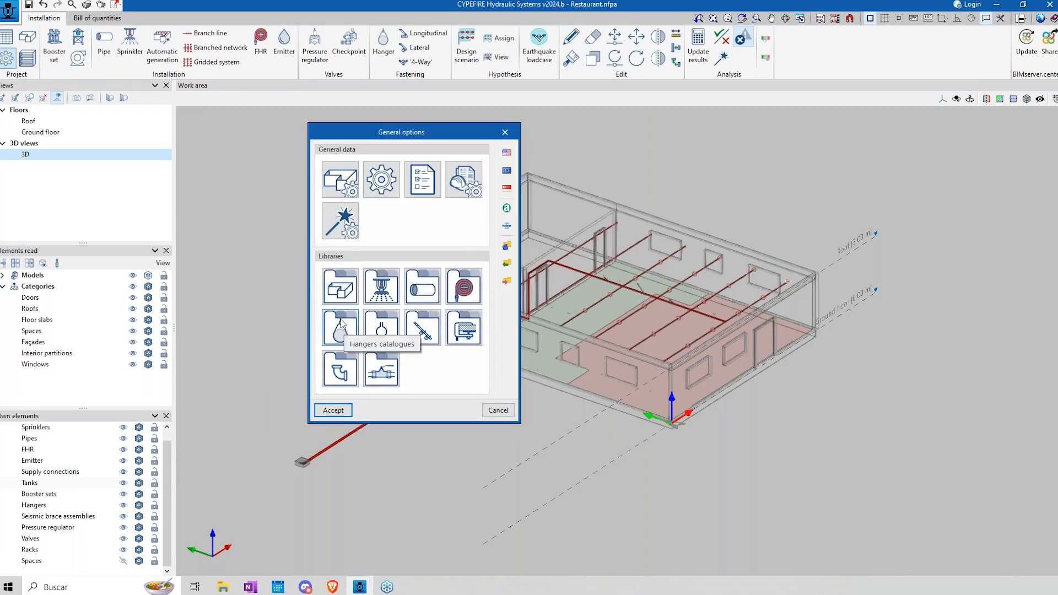
left_click(340, 179)
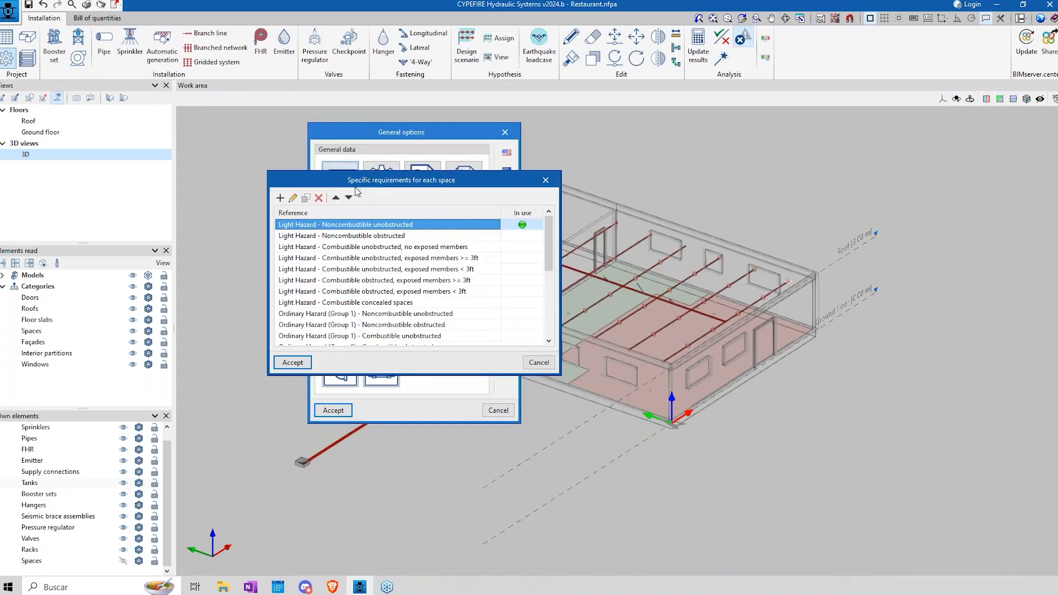
left_click(538, 362)
Step: Compare the Hazen-Williams and Darcy-Weisbach calculation equations and check the system types in the general data, returning to Hazen-Williams
left_click(382, 190)
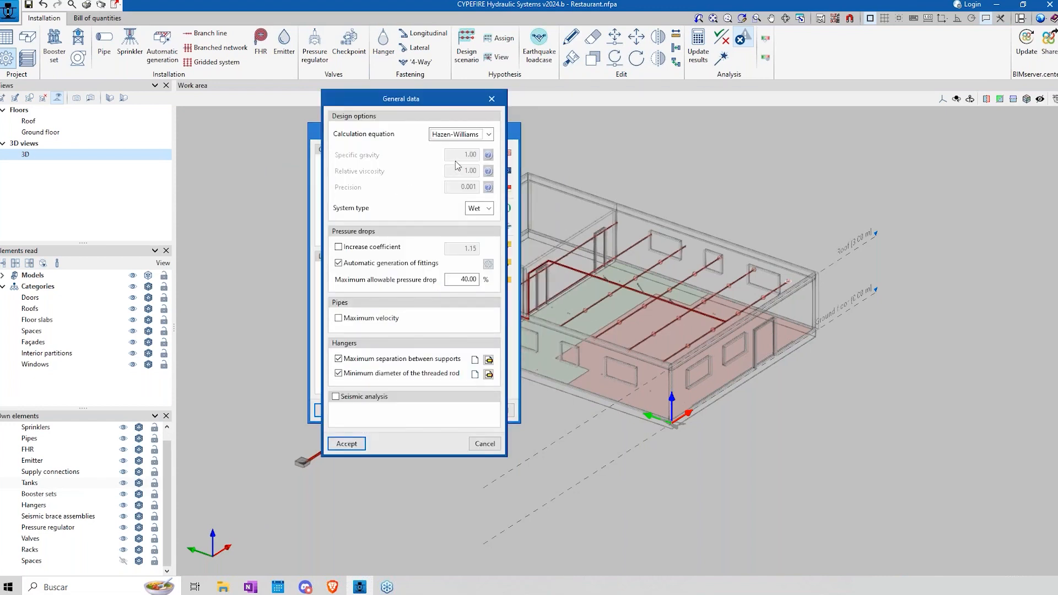
left_click(486, 134)
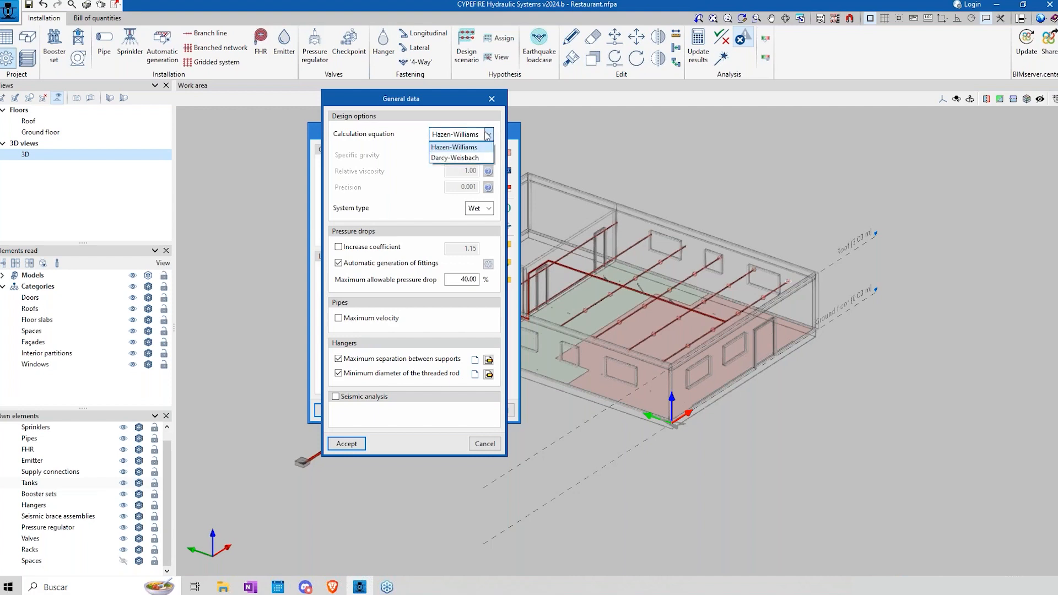
left_click(487, 134)
left_click(488, 208)
left_click(488, 134)
left_click(487, 134)
left_click(457, 154)
left_click(489, 208)
left_click(487, 210)
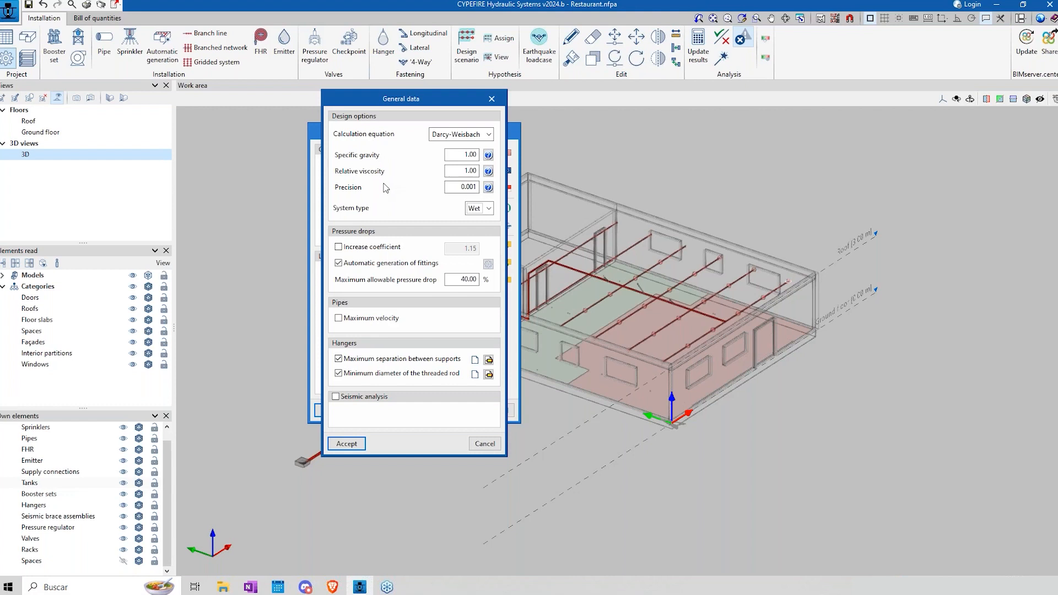
left_click(485, 135)
left_click(453, 151)
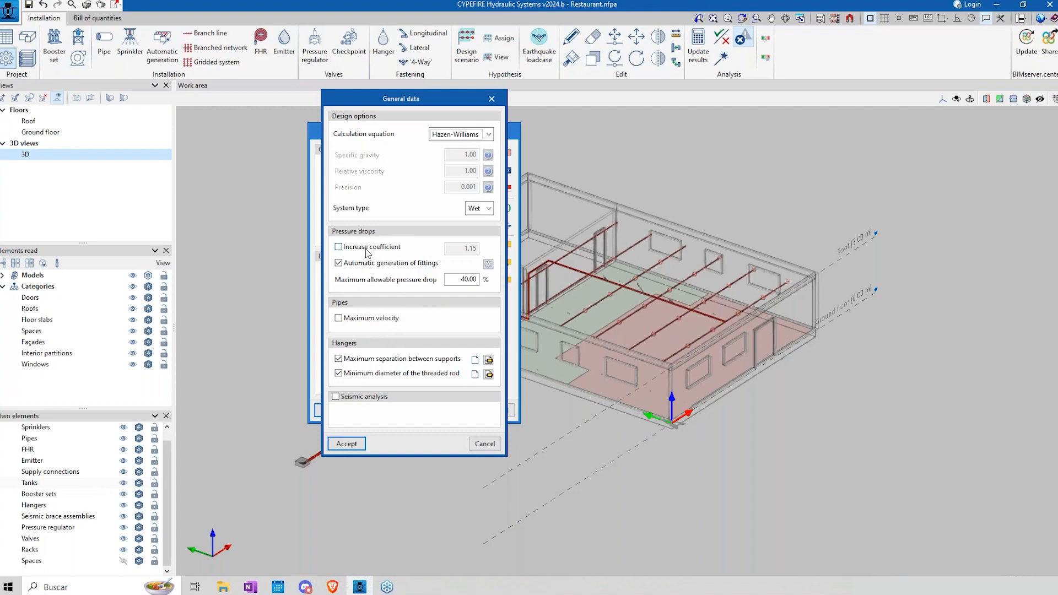
Step: Try out the maximum velocity limit for pipes in the general data and leave it disabled
mouse_move(367, 252)
left_click(339, 319)
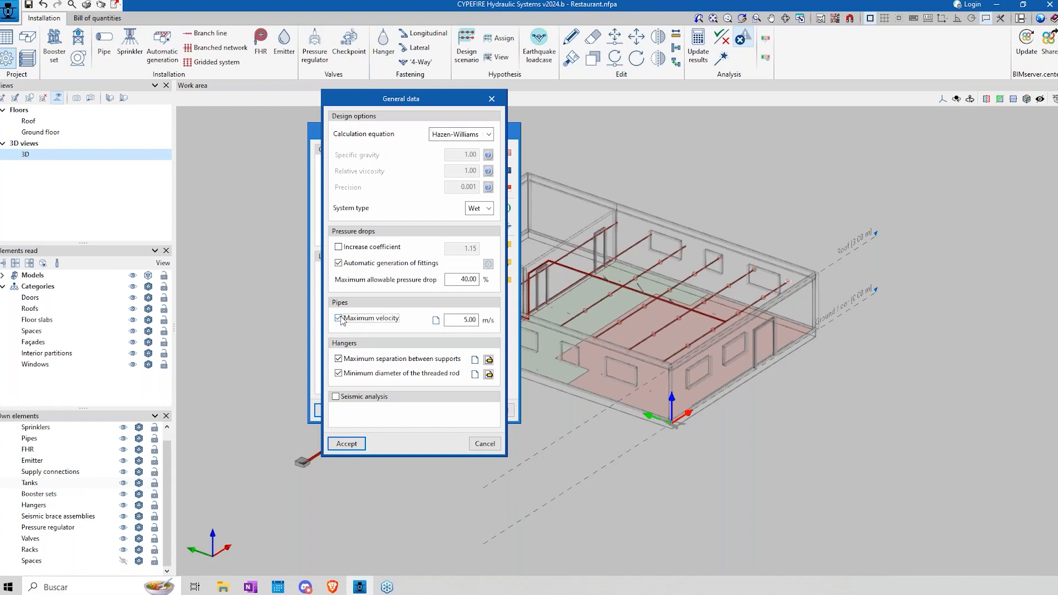
left_click(342, 320)
left_click(342, 319)
left_click(342, 319)
Step: Enable seismic analysis to examine how its coefficient 'Cp' is obtained, disable it again and discard the general data changes
left_click(358, 397)
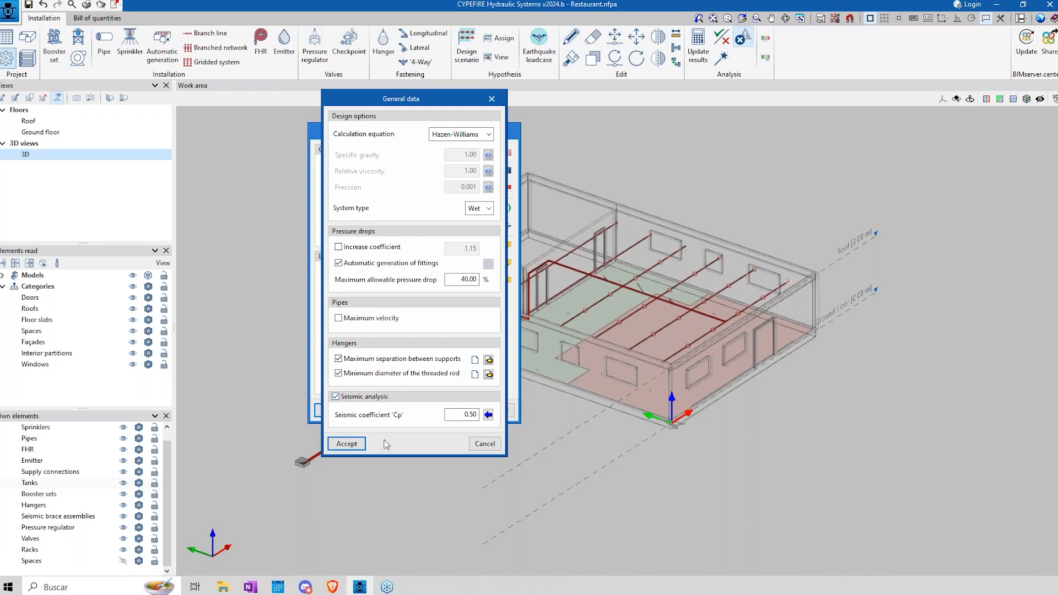
left_click(488, 414)
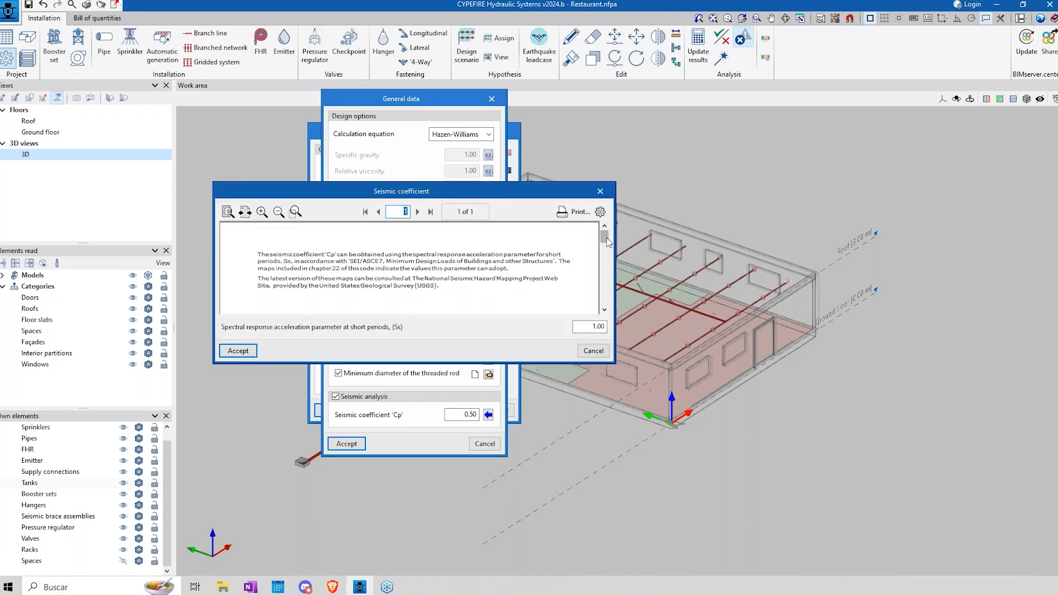
mouse_move(606, 236)
left_mouse_down()
mouse_move(605, 250)
mouse_move(605, 231)
left_mouse_up()
left_click(592, 354)
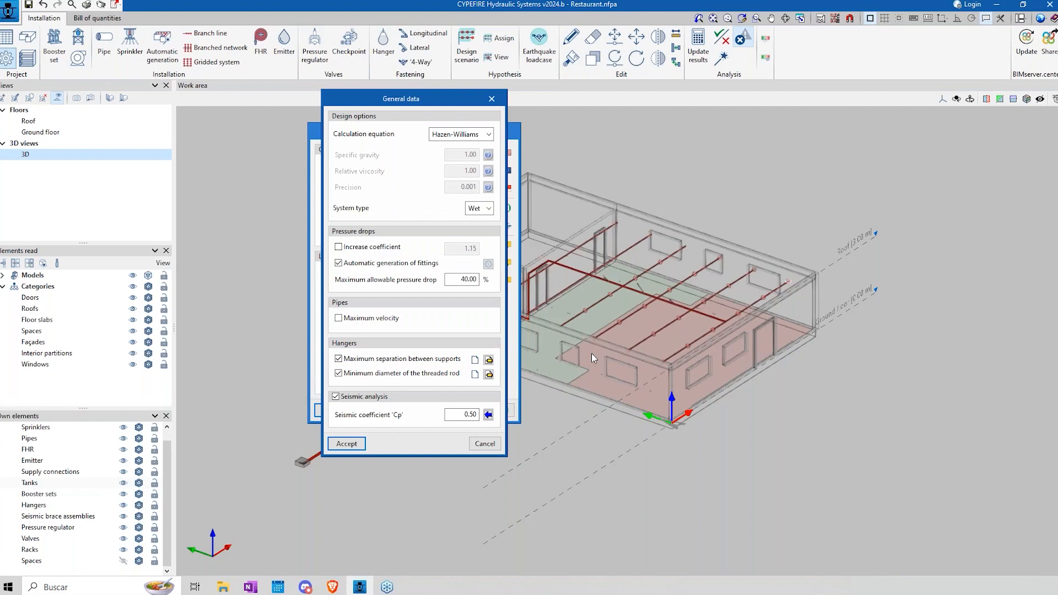
left_click(336, 398)
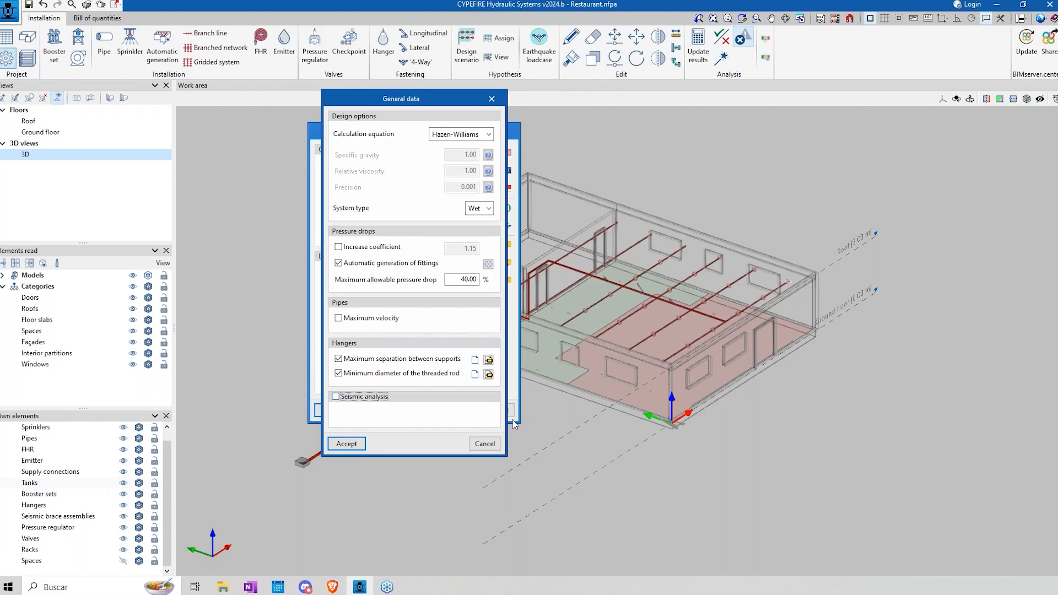
left_click(487, 445)
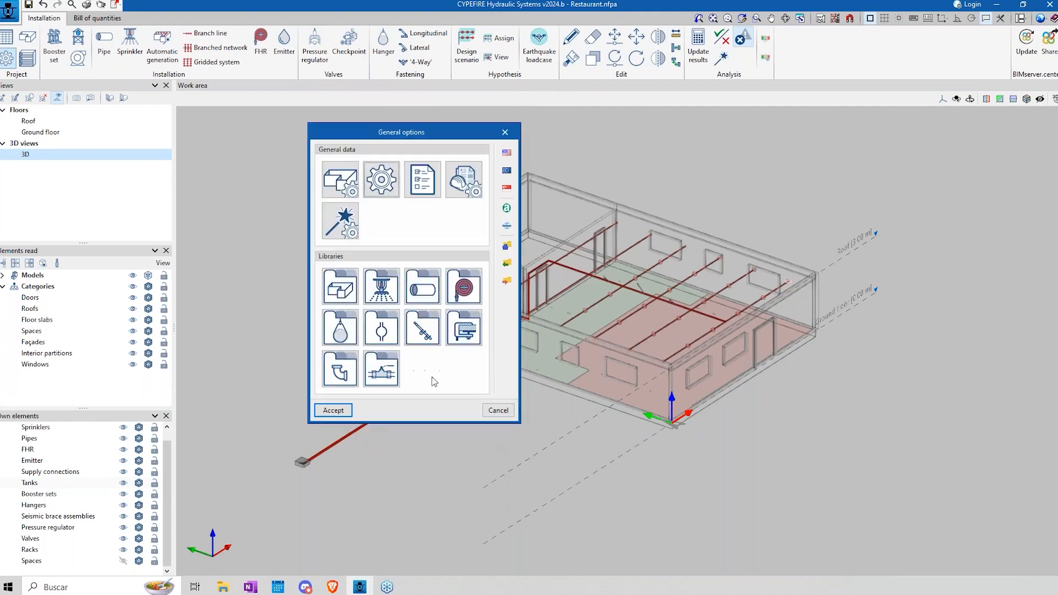
Step: Review the project data form and the fitting quantity criteria, including the pipe catalogues for the 1" DN 25 mm steel winding connection, without changes
left_click(406, 187)
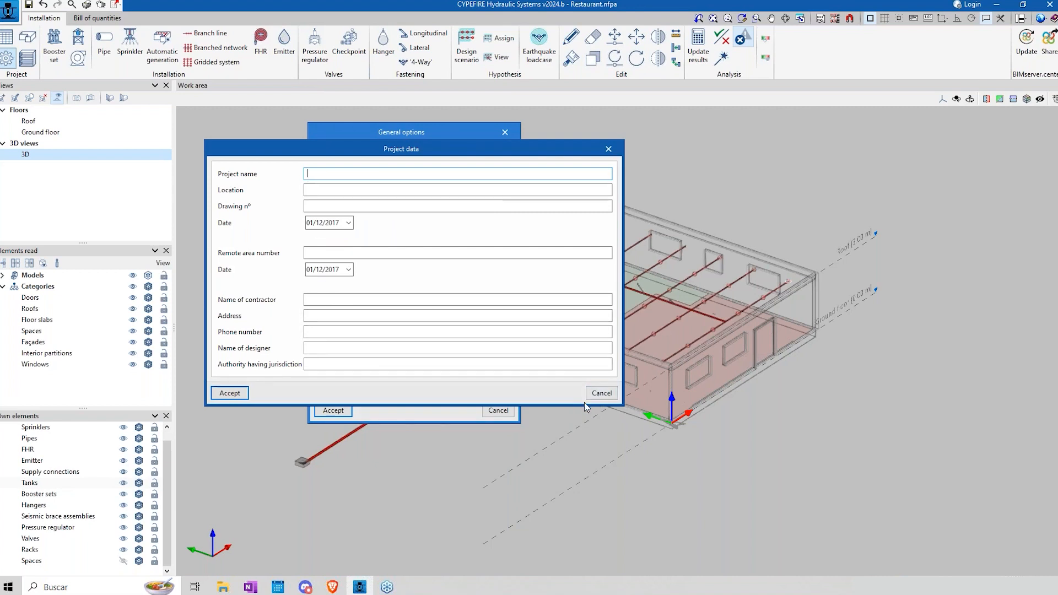
left_click(600, 393)
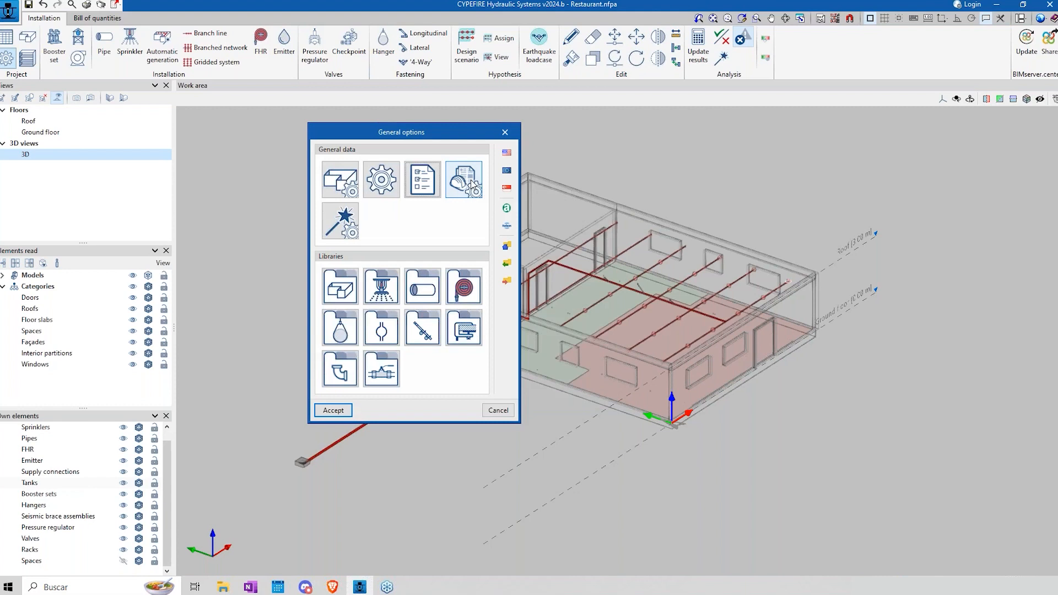
left_click(470, 181)
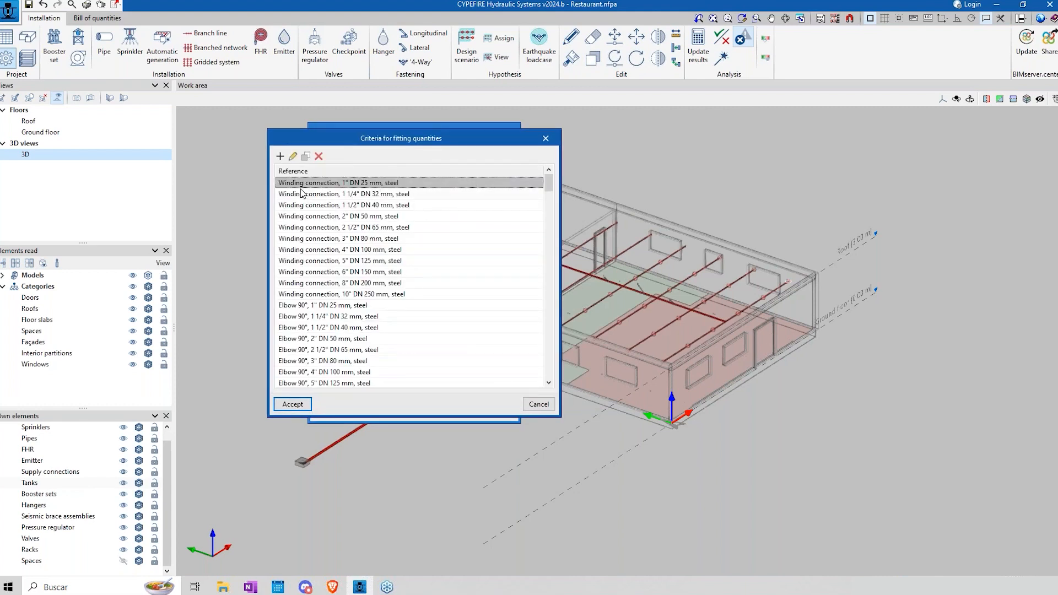
left_click_drag(348, 141, 400, 160)
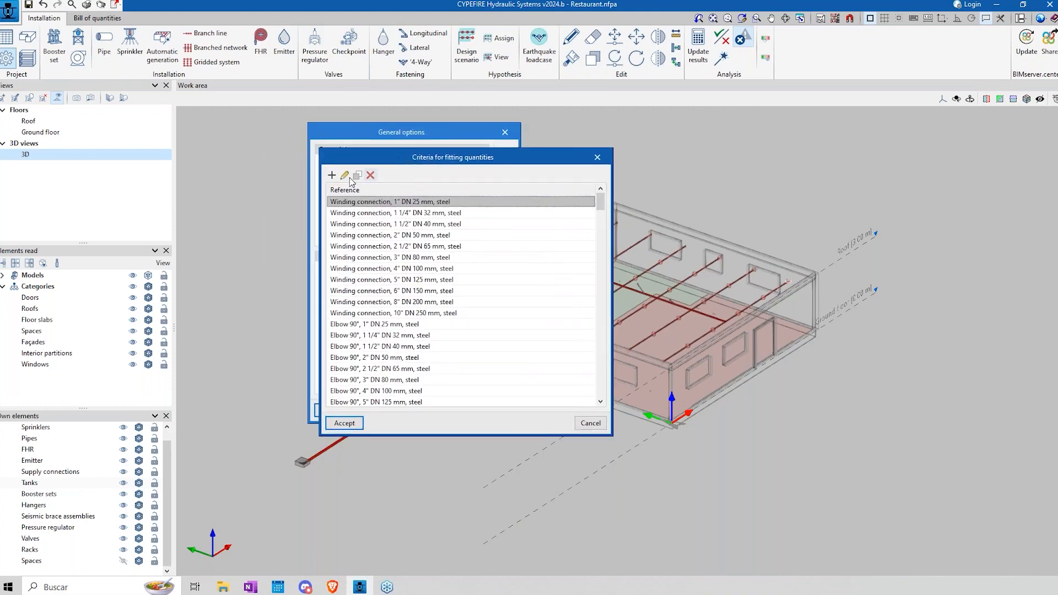
left_click(345, 175)
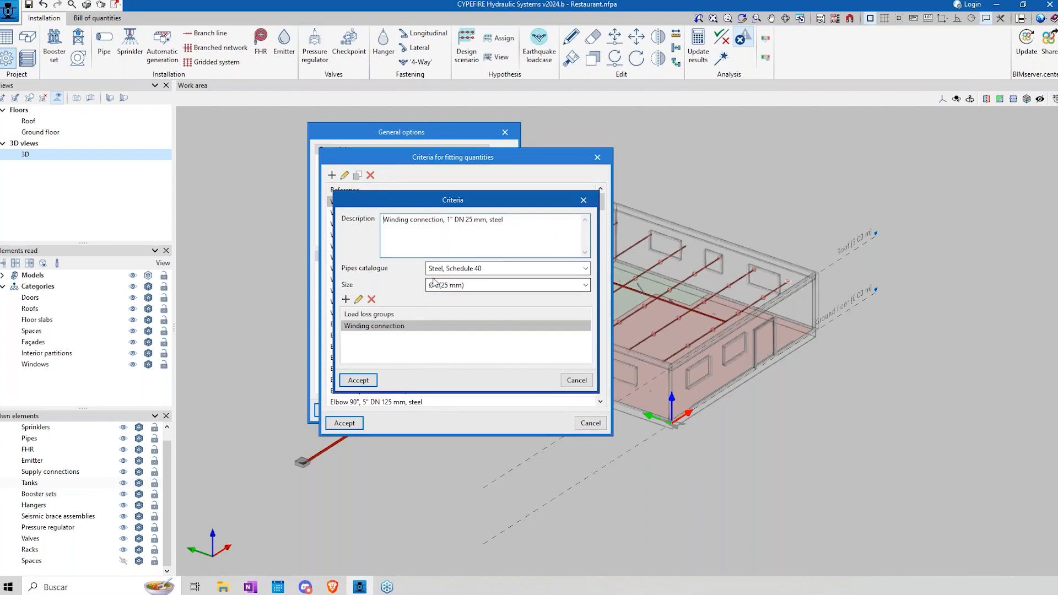
left_click(586, 268)
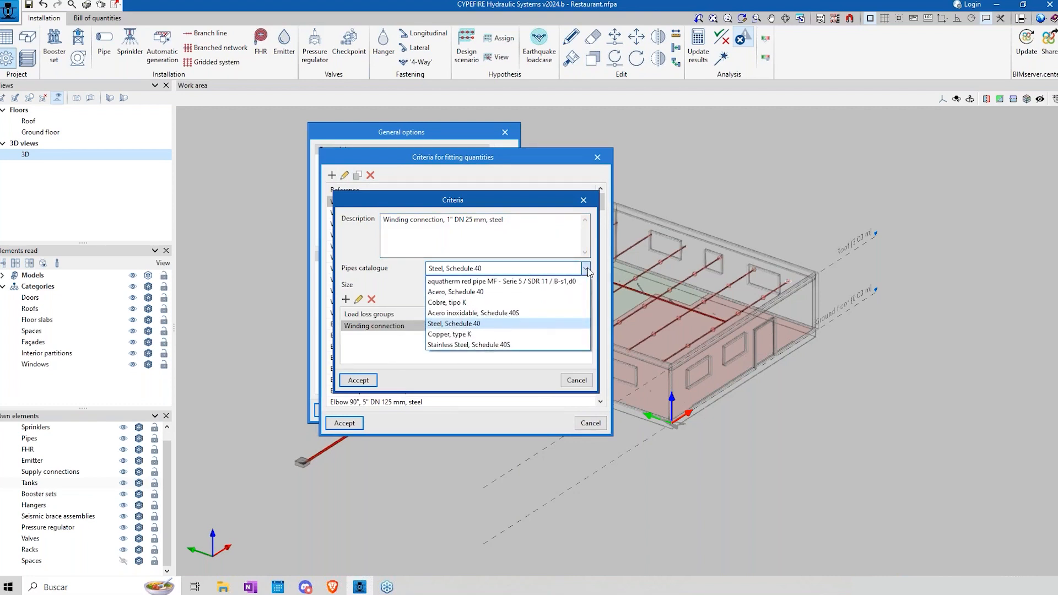
left_click(587, 269)
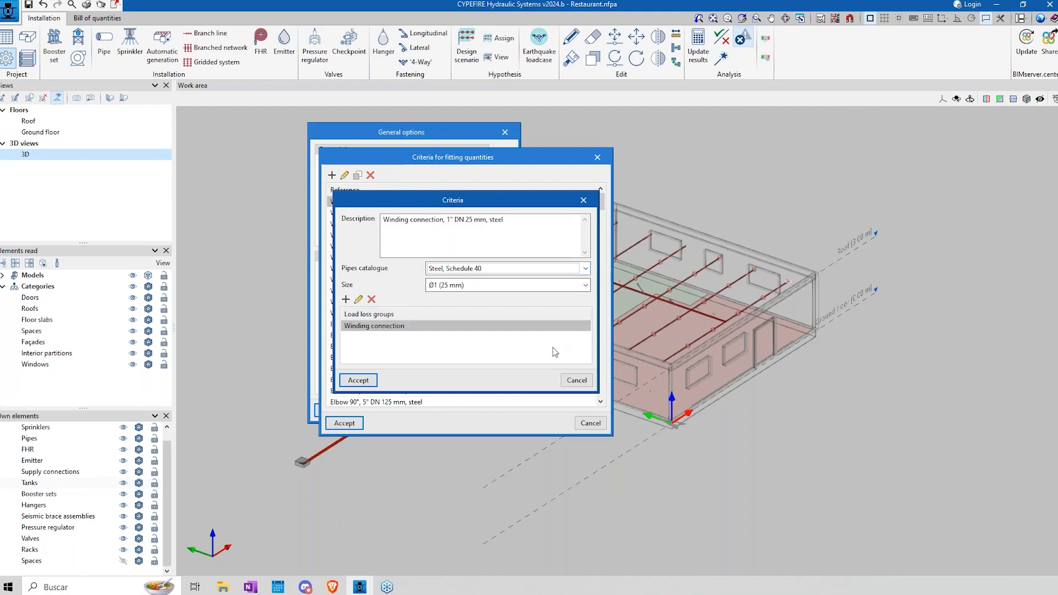
left_click(577, 380)
scroll(401, 354, "down", 20)
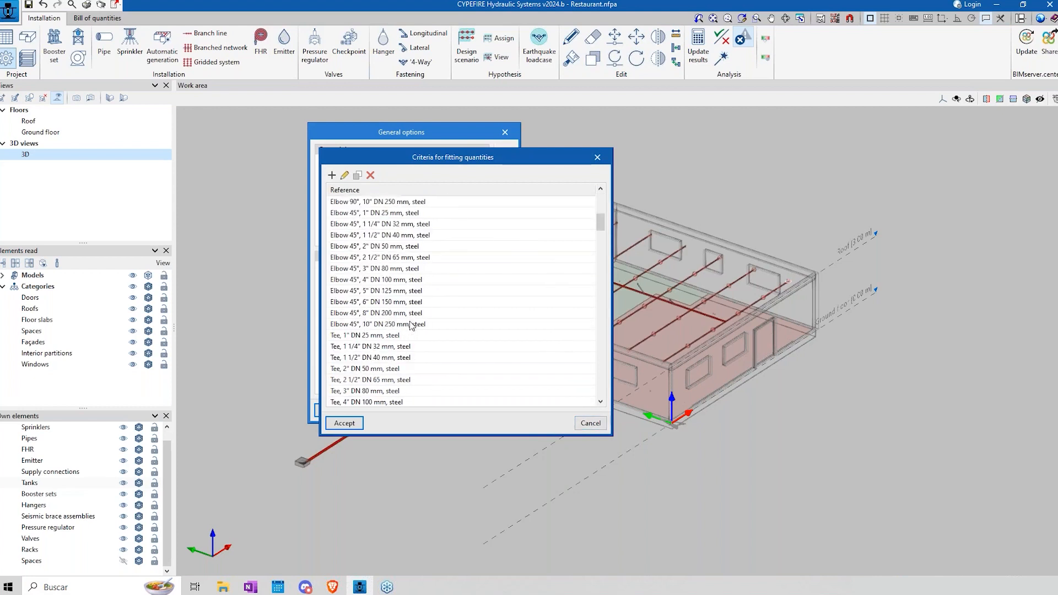
scroll(411, 325, "down", 10)
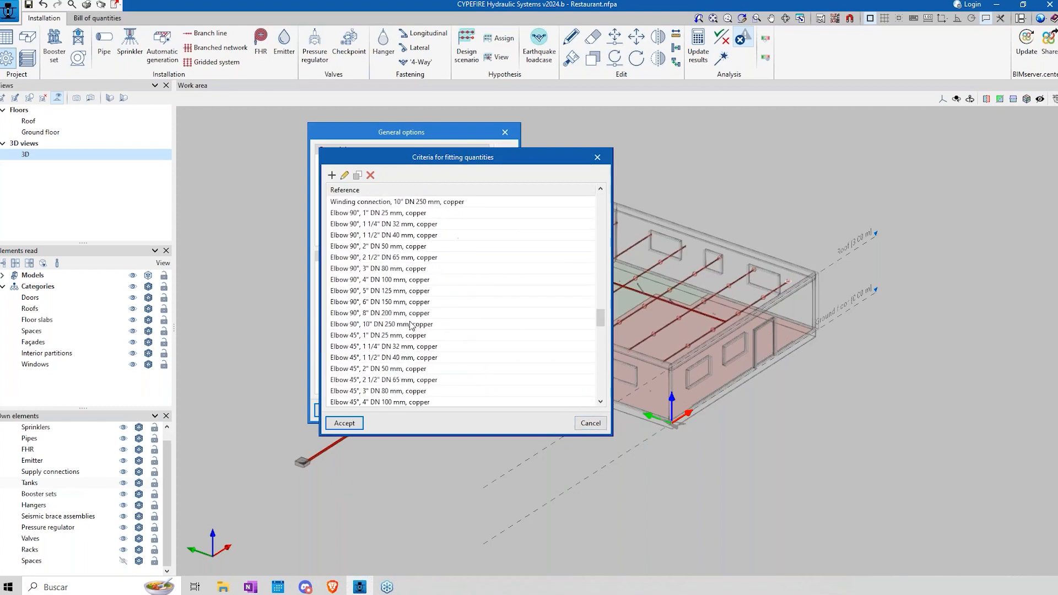
left_click(590, 422)
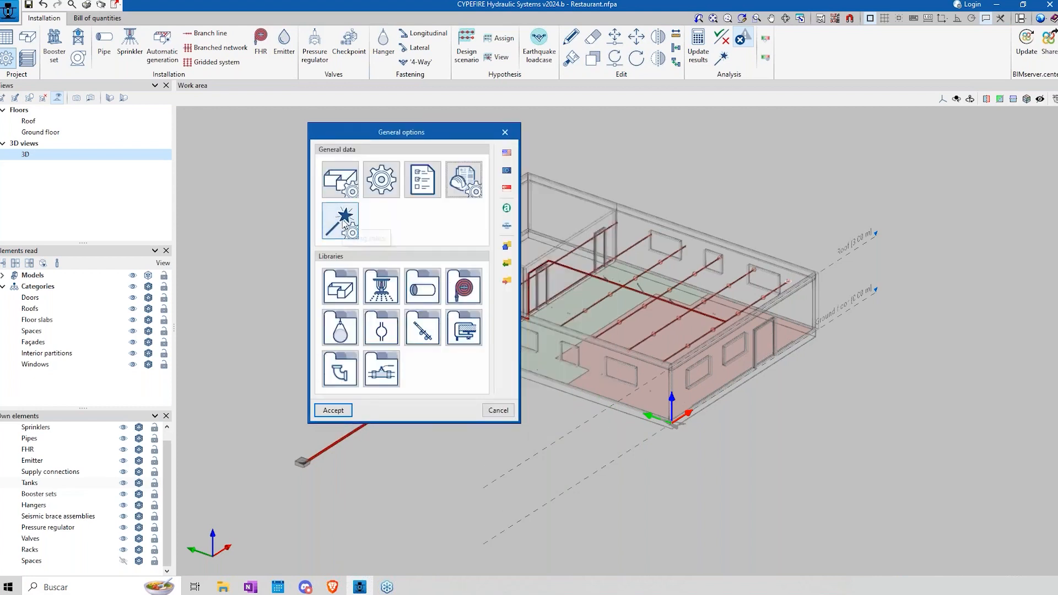
Step: Examine the sizing rules that relate pipe diameters to numbers of sprinklers, and leave them without changes
left_click(342, 220)
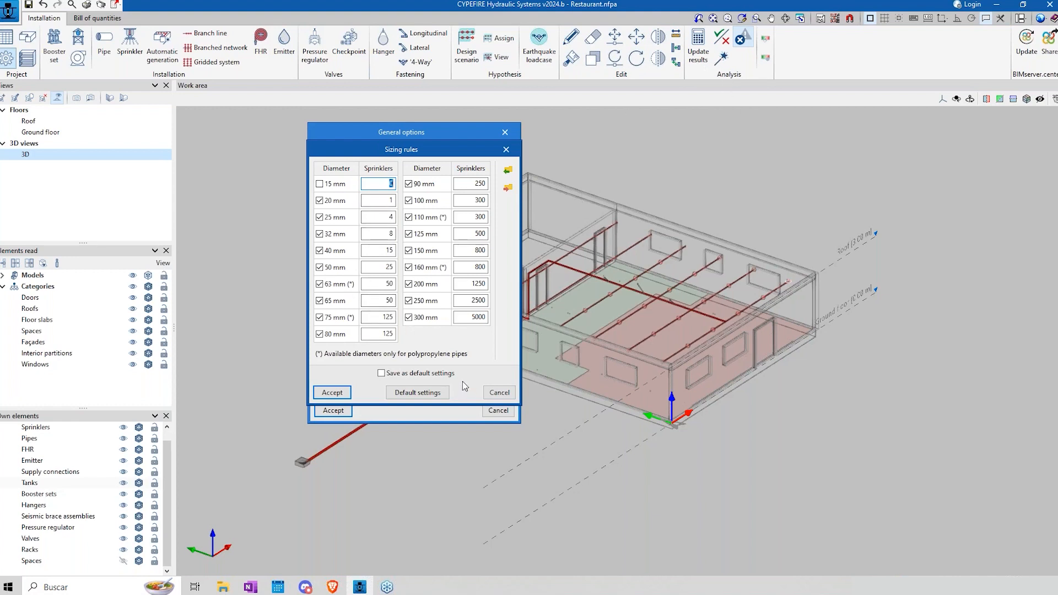
left_click(500, 392)
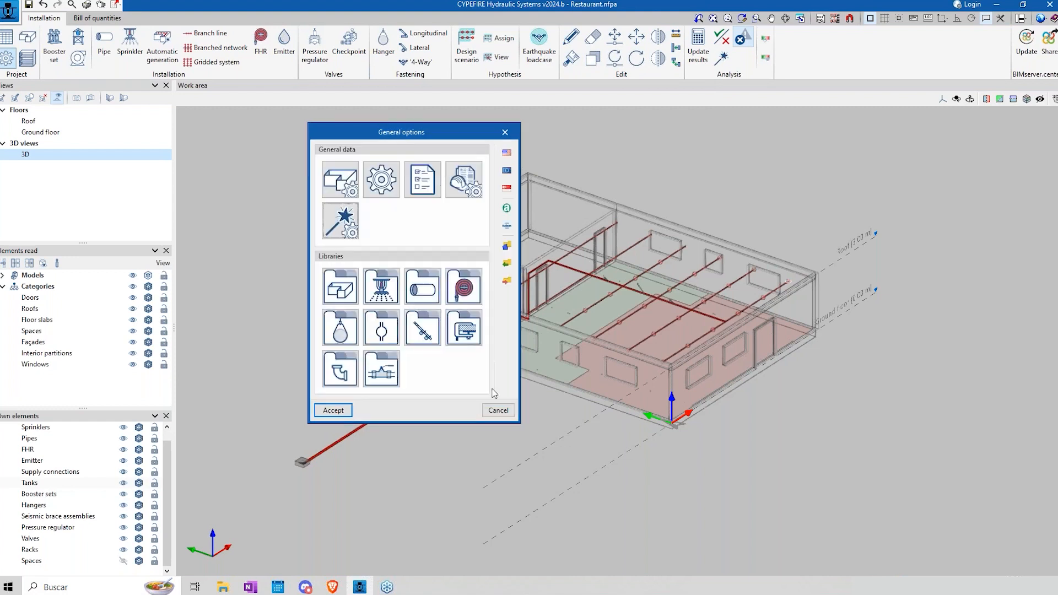
left_click_drag(438, 138, 272, 165)
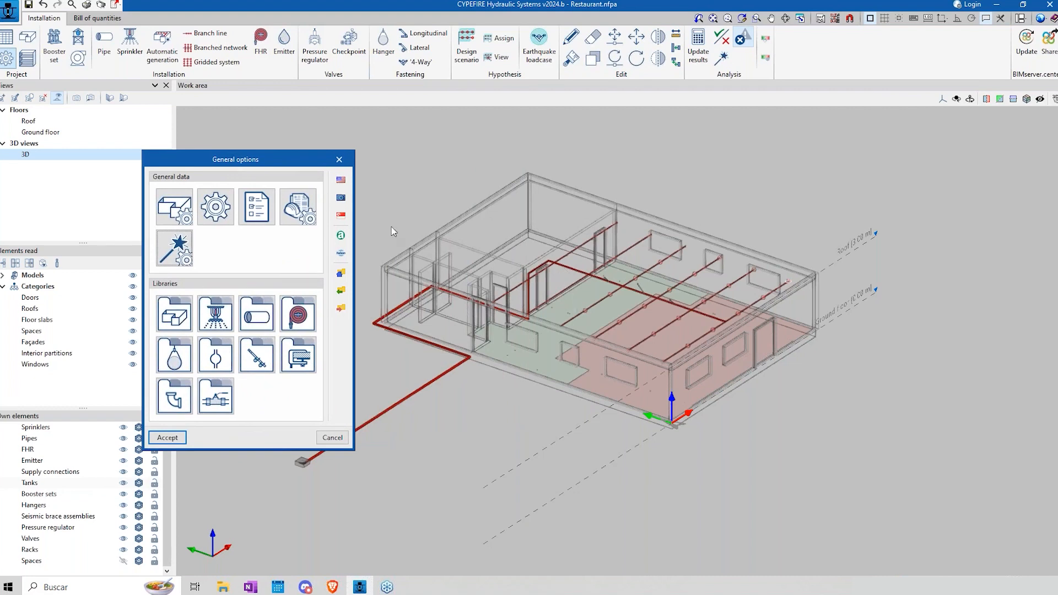
left_click_drag(273, 164, 455, 176)
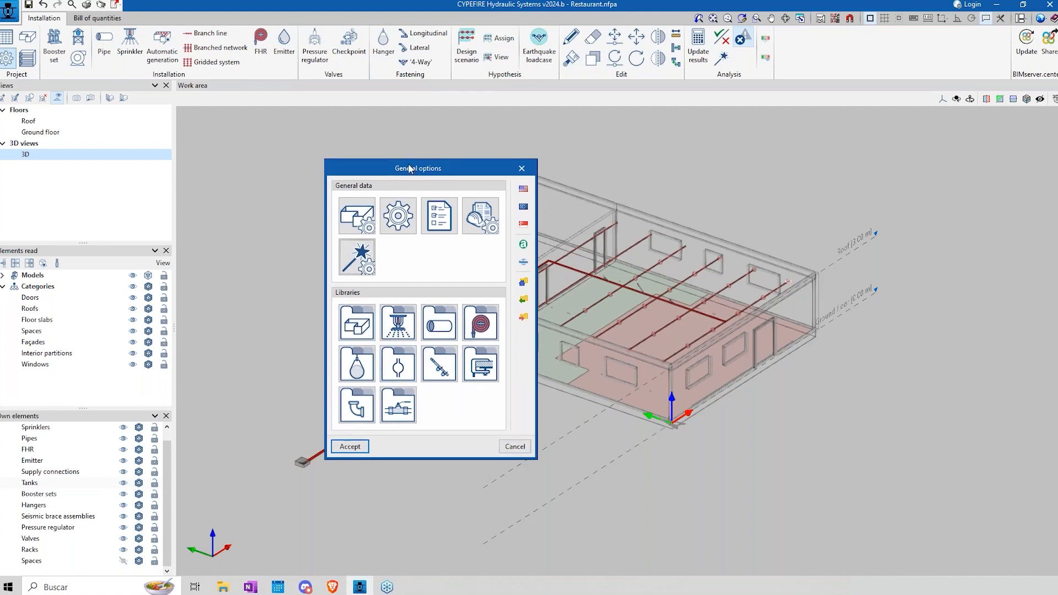
left_click_drag(400, 172, 384, 135)
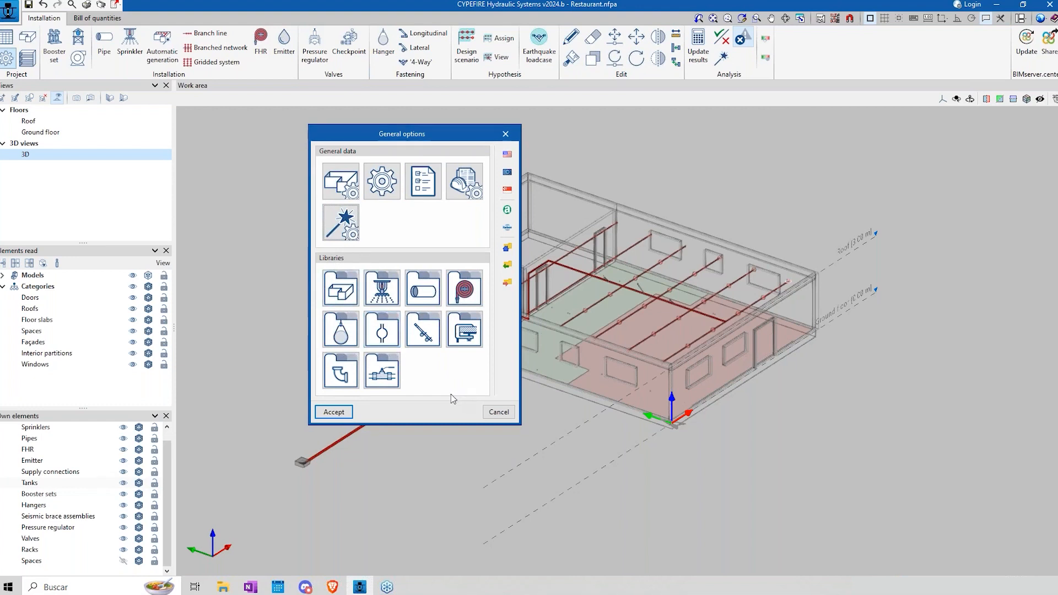
Step: Examine the space types library, and leave the general options without accepting any changes
left_click(334, 298)
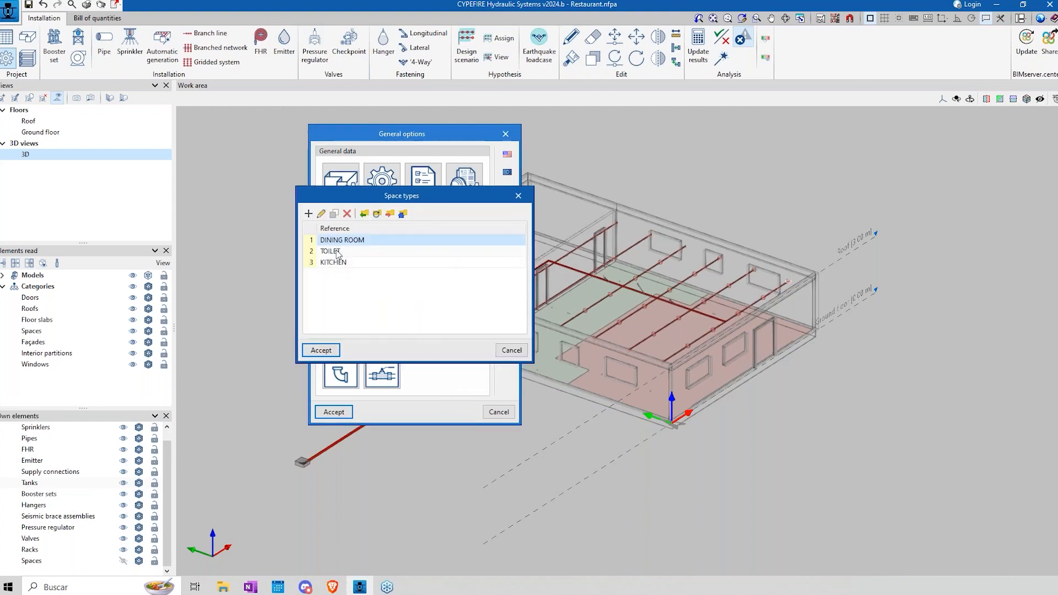
left_click_drag(365, 196, 311, 195)
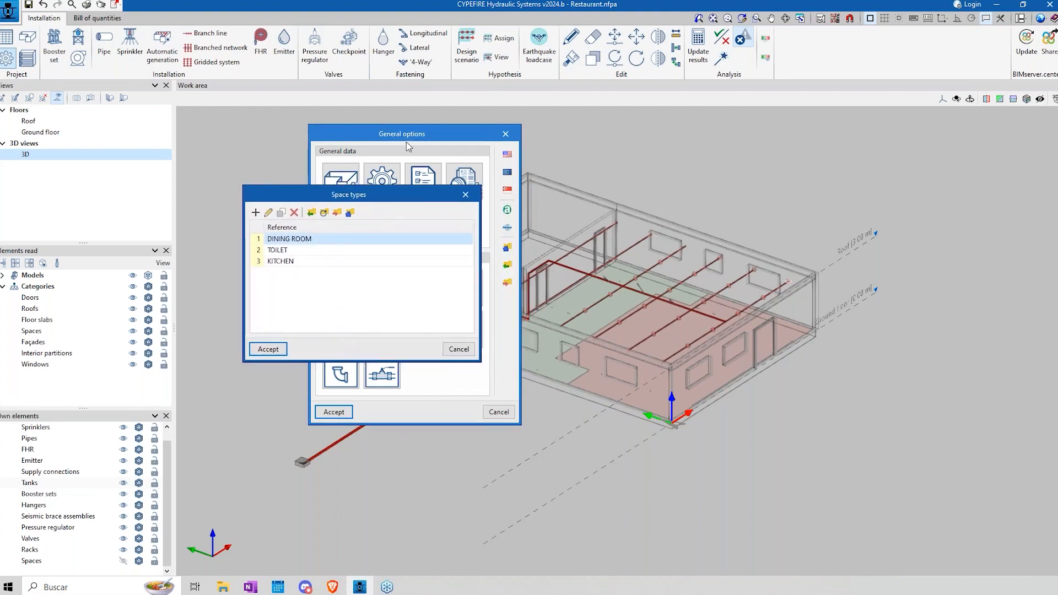
left_click(464, 351)
left_click(506, 412)
middle_click_drag(579, 330, 501, 342)
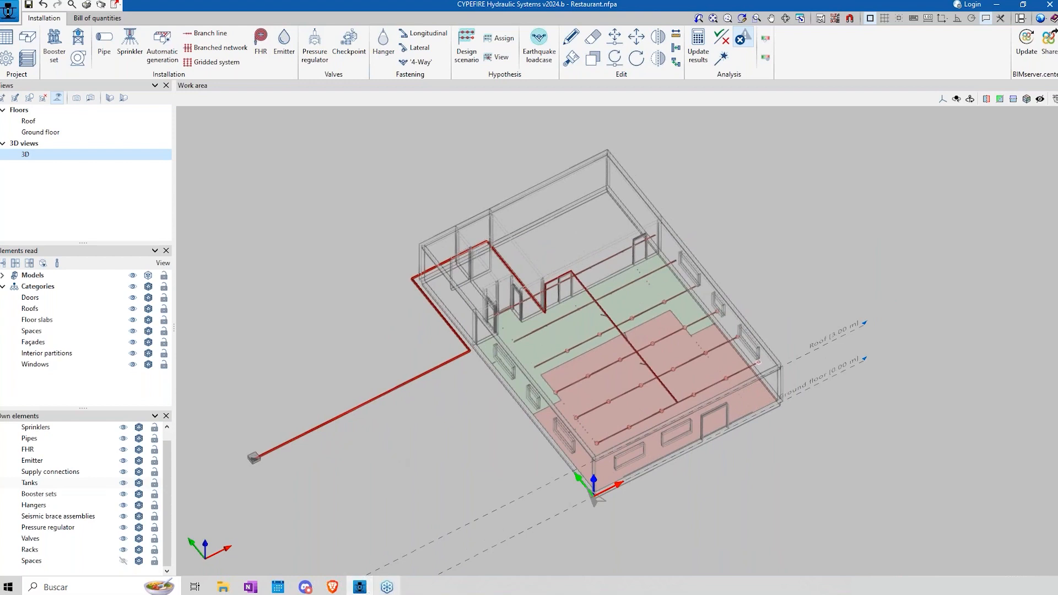
Step: Reopen the general options and examine the space types library, leaving it without changes
mouse_move(387, 587)
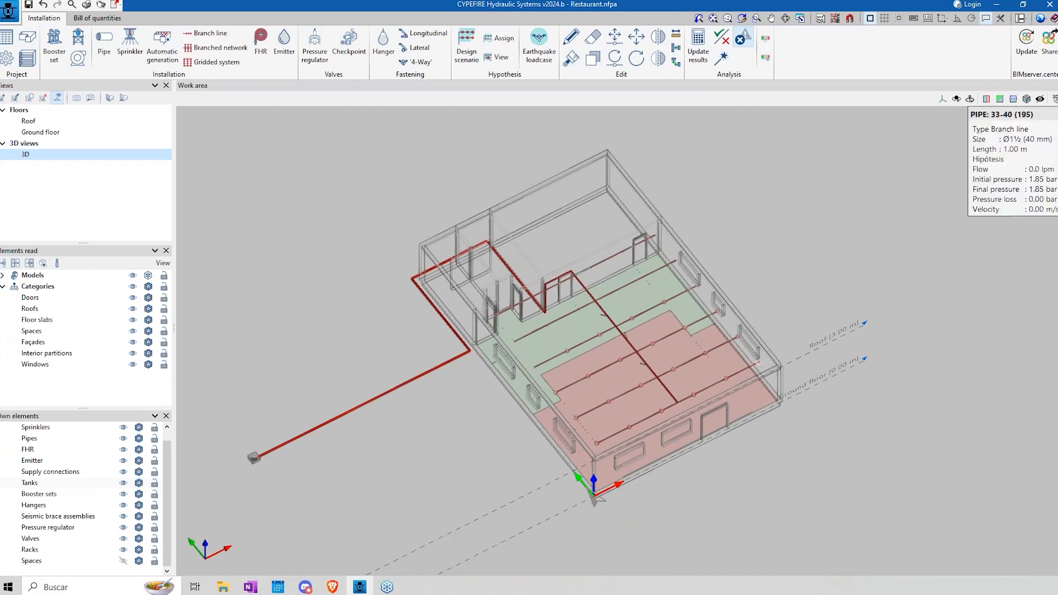
left_click(6, 58)
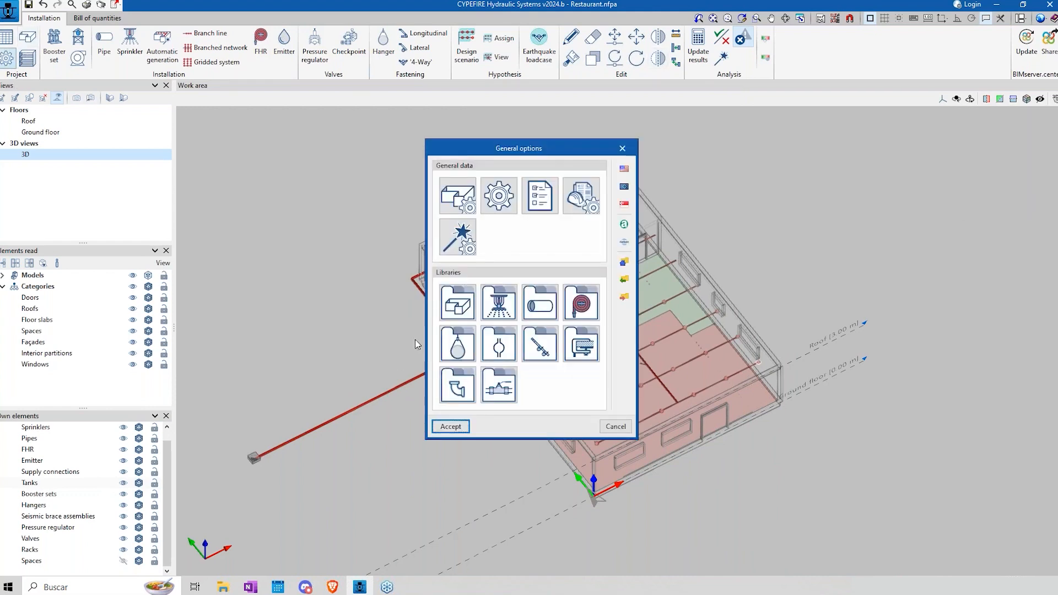
left_click_drag(536, 144, 256, 129)
left_click(171, 320)
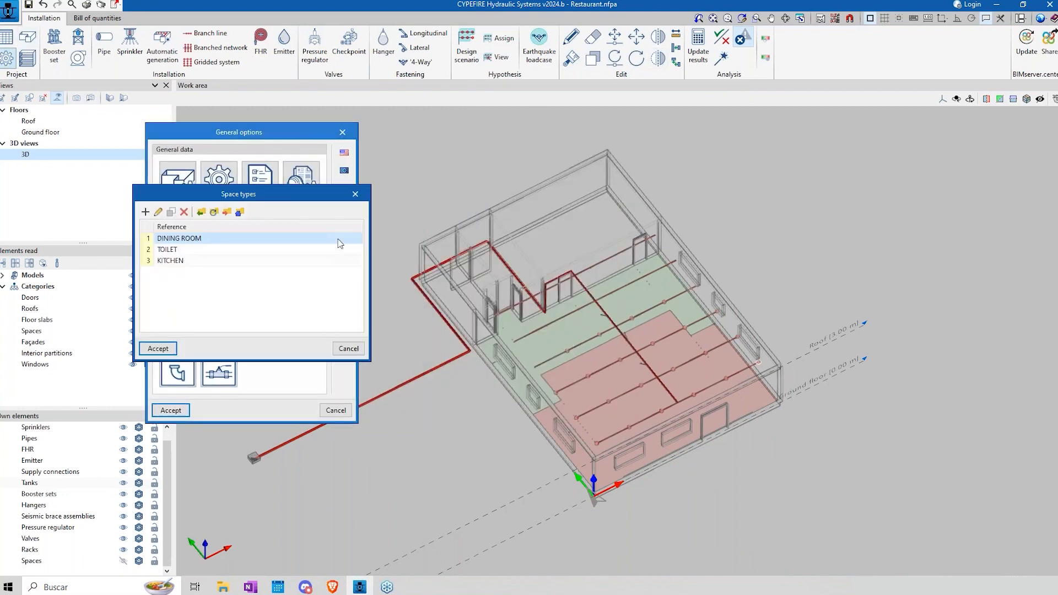
left_click_drag(295, 190, 304, 319)
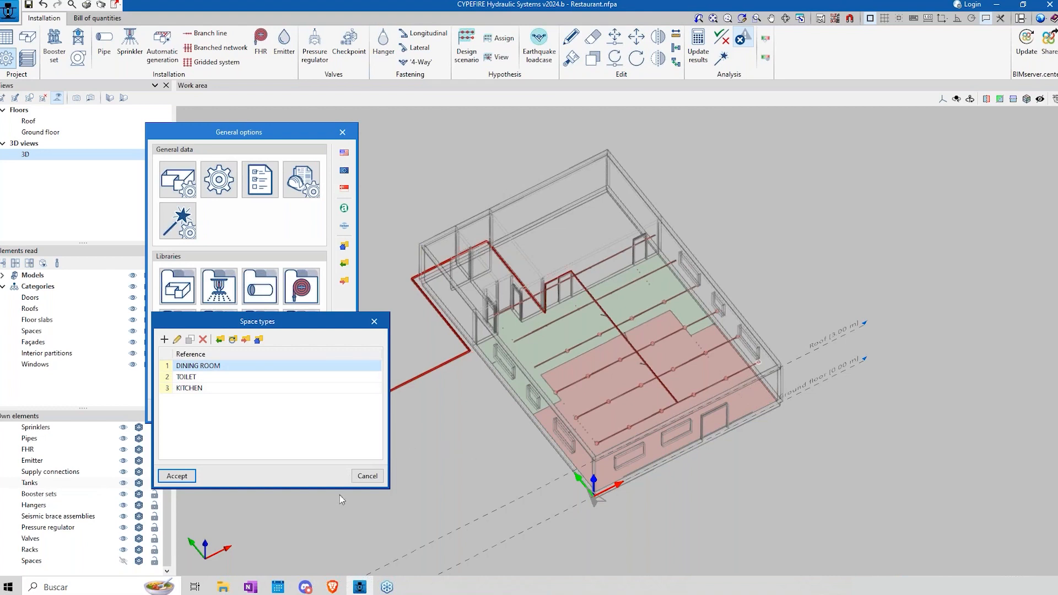
left_click(363, 480)
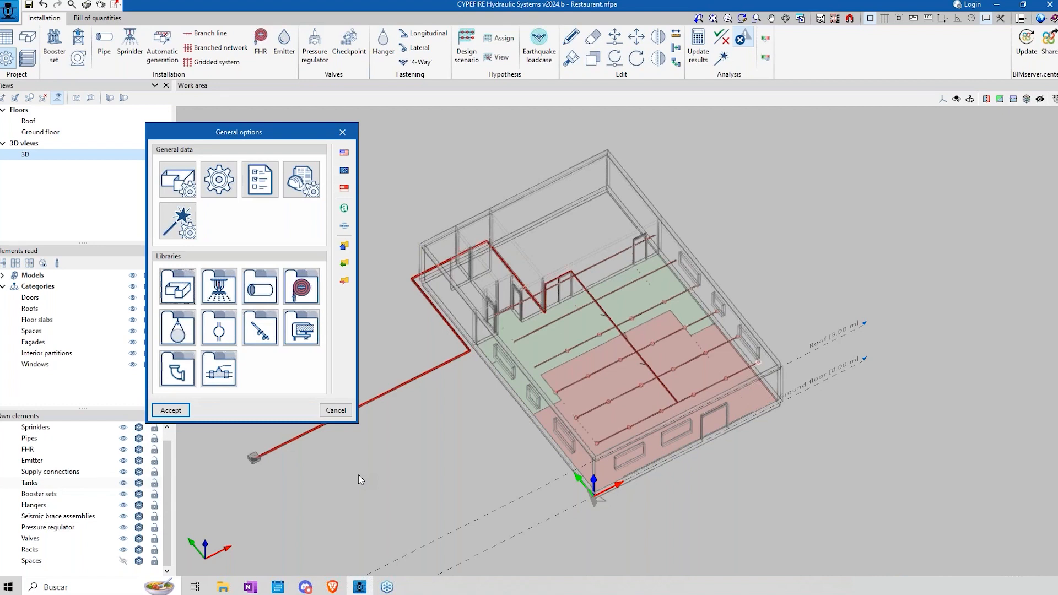
left_click_drag(270, 133, 349, 129)
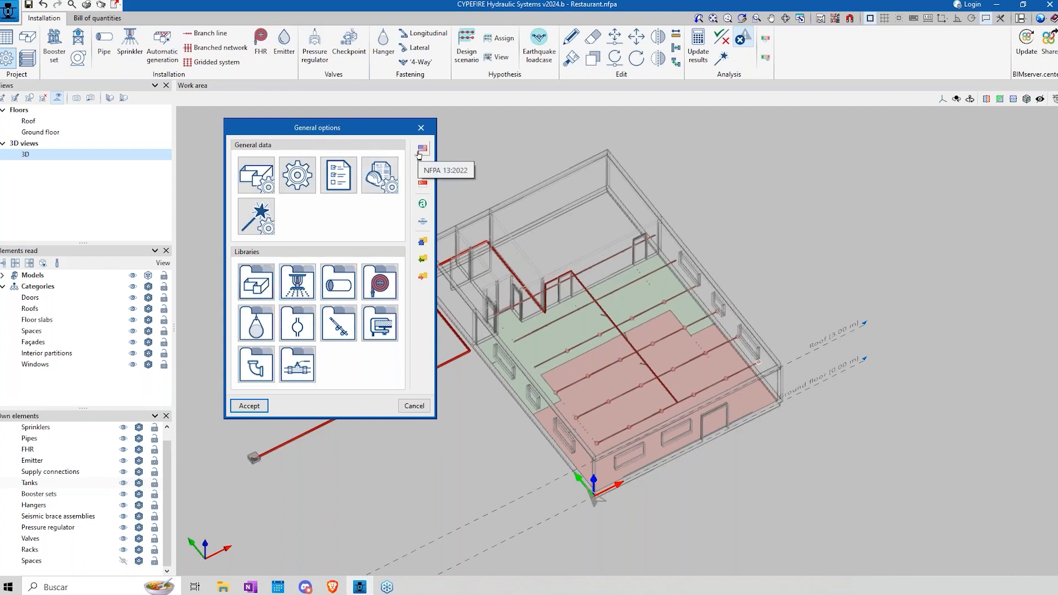
Step: Examine the sprinkler types library and the properties of the 'Pendent sprinkler, K-80. Standard coverage' type, without accepting changes
left_click(300, 284)
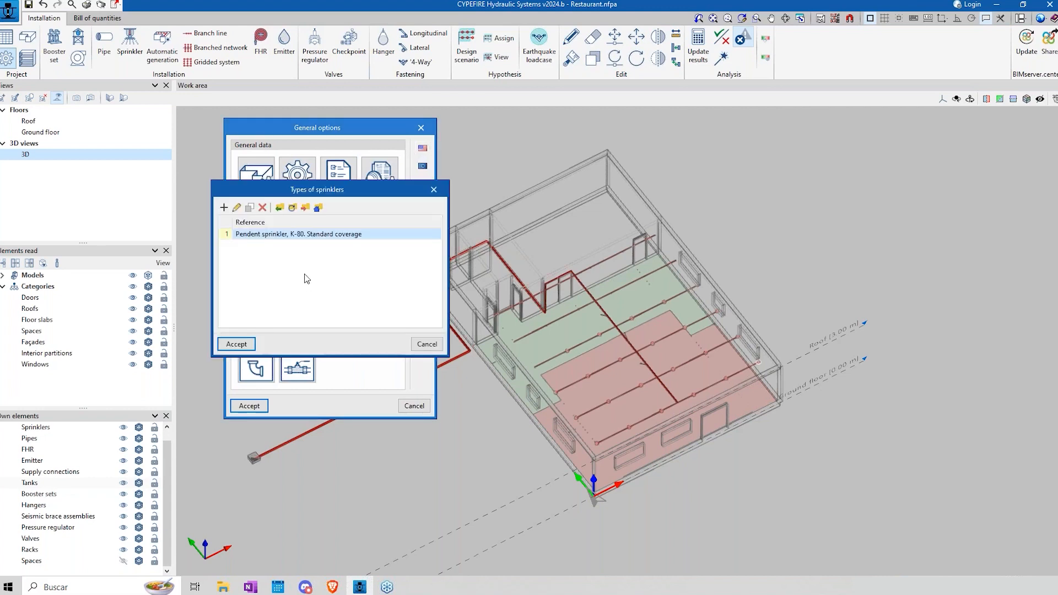
left_click_drag(333, 193, 591, 231)
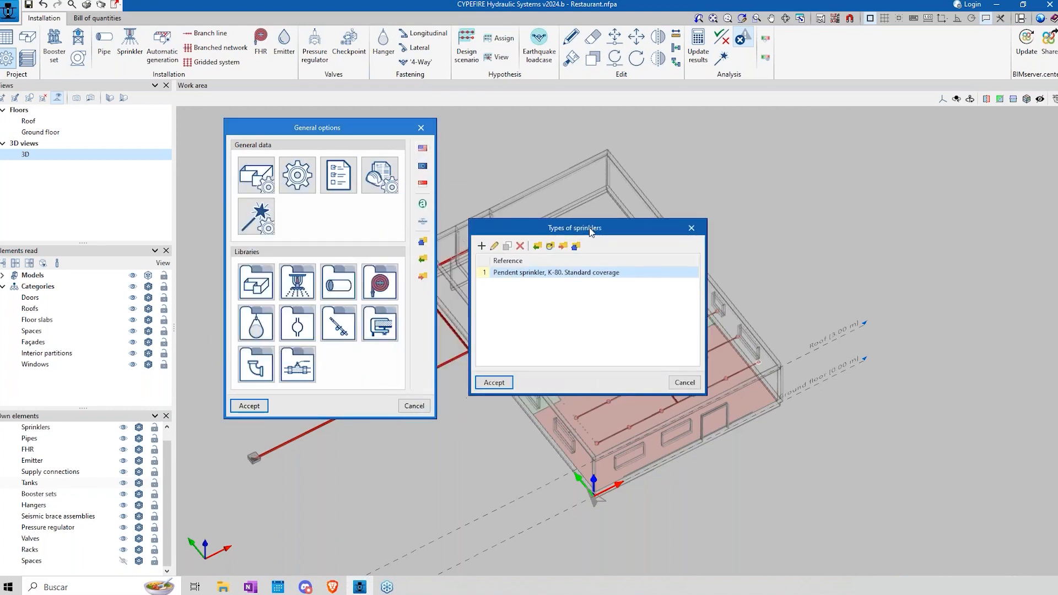
left_click(683, 382)
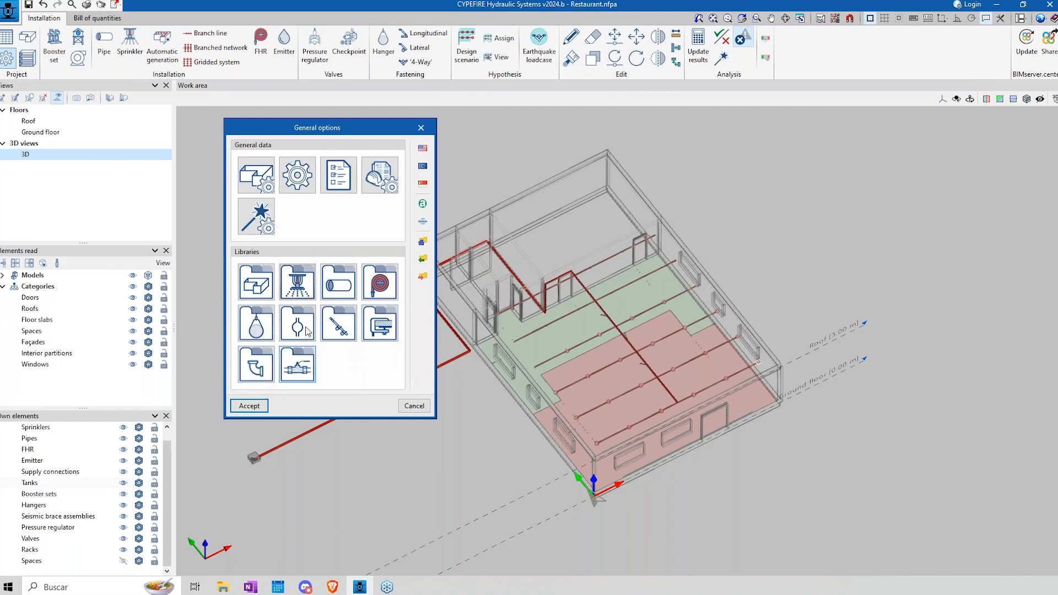
left_click(308, 291)
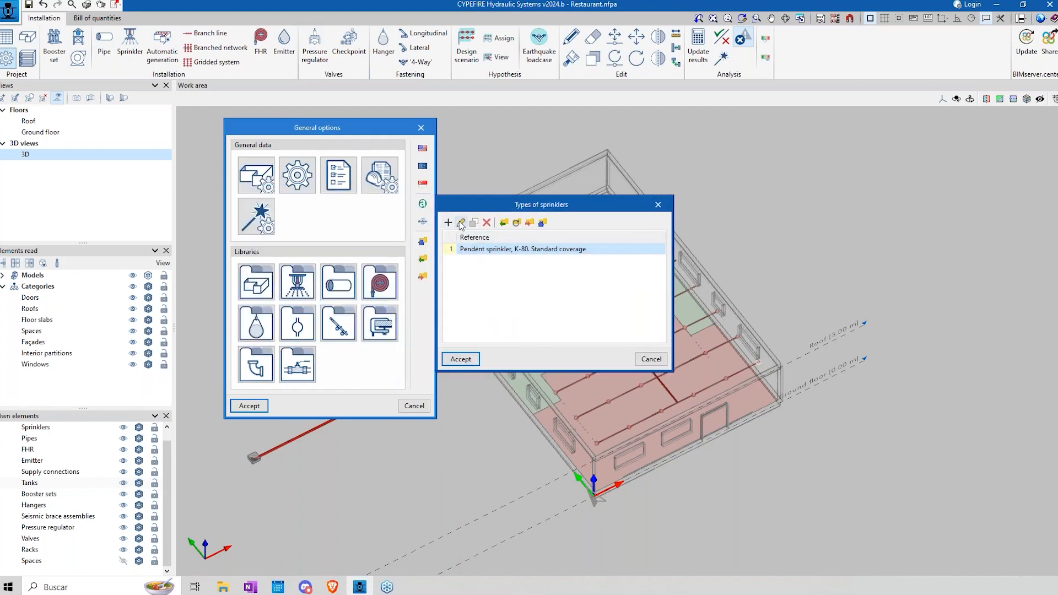
left_click(461, 223)
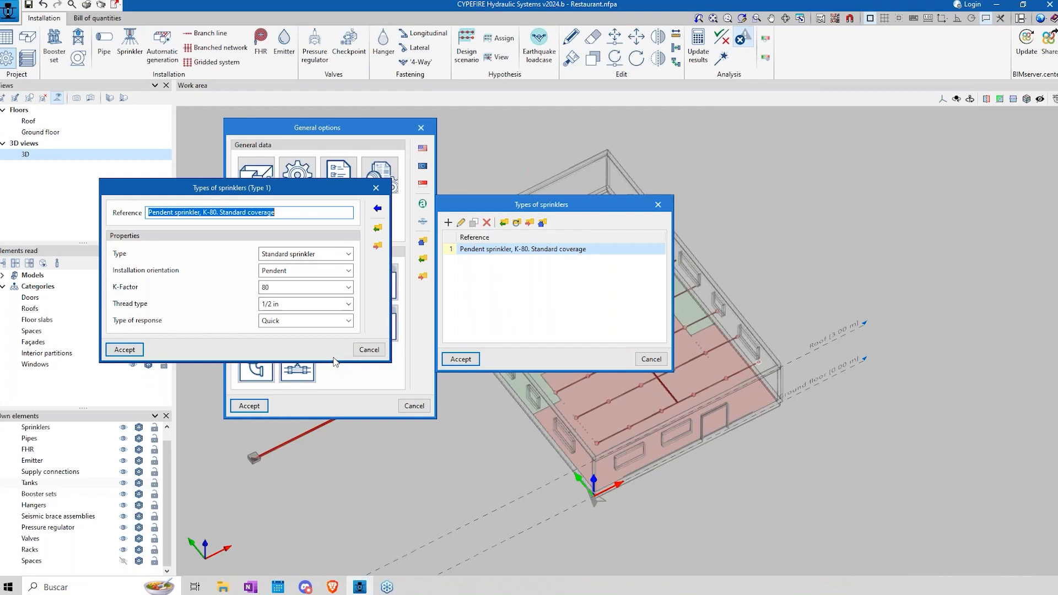
left_click(369, 352)
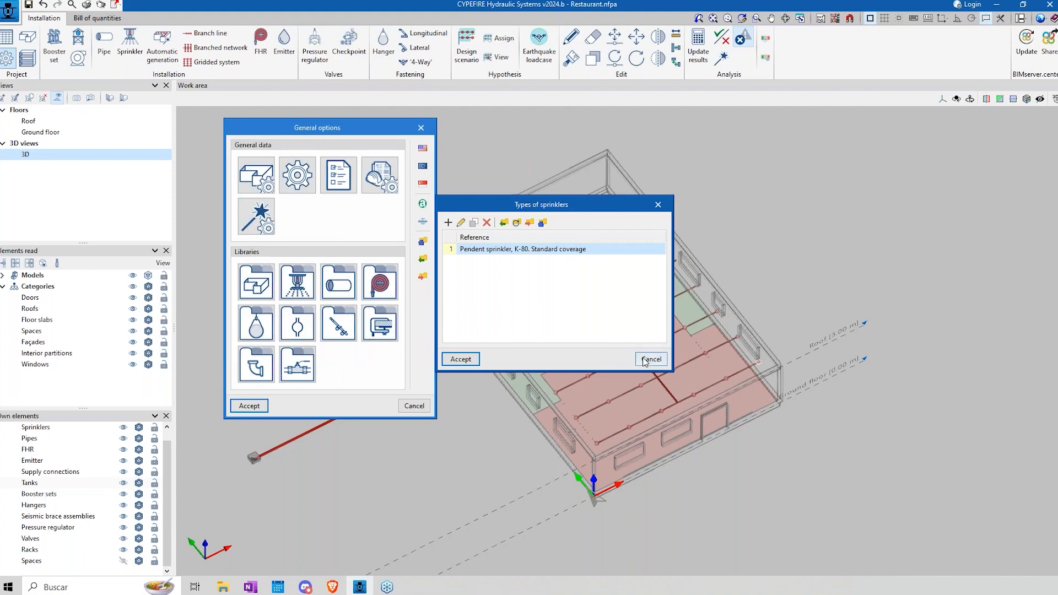
left_click(644, 360)
Step: Open the 'Acero, Schedule 40' pipe catalogue and examine its coefficients and table of pipe sizes
left_click(342, 292)
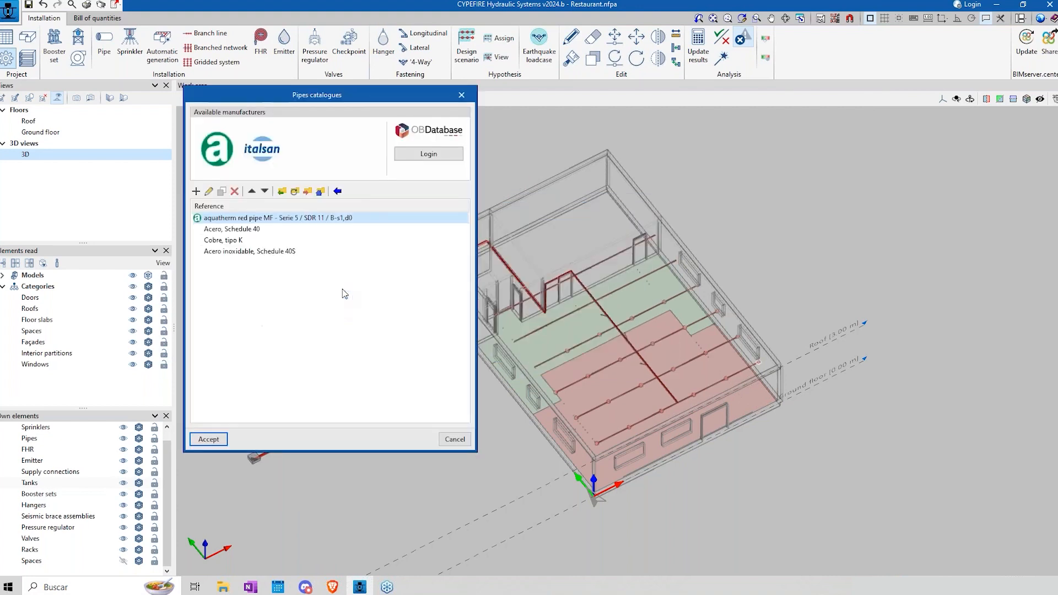
left_click(211, 229)
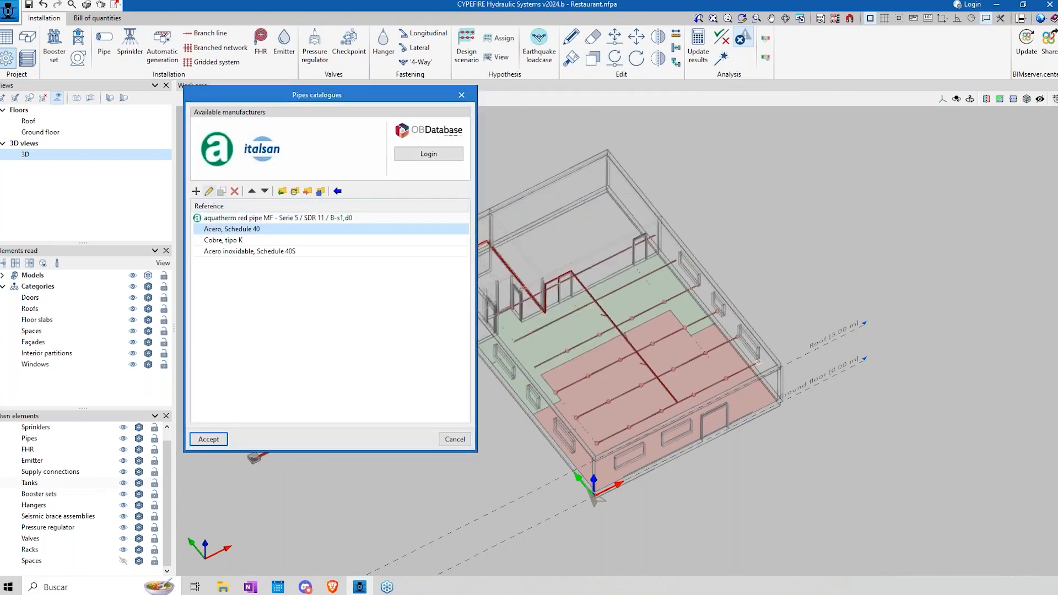
left_click(208, 191)
left_click_drag(298, 72, 538, 48)
left_click(424, 271)
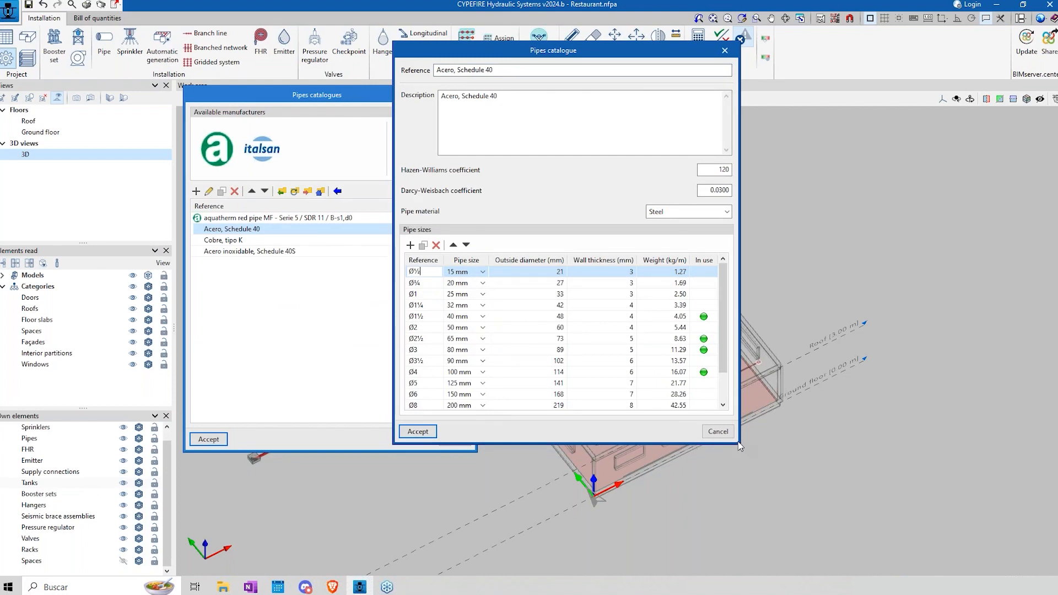
scroll(728, 355, "down", 1)
scroll(730, 353, "up", 1)
Step: Check the size options of the Ø½ pipe and the available pipe materials, and leave the catalogue without changes
left_click(482, 272)
left_click(483, 272)
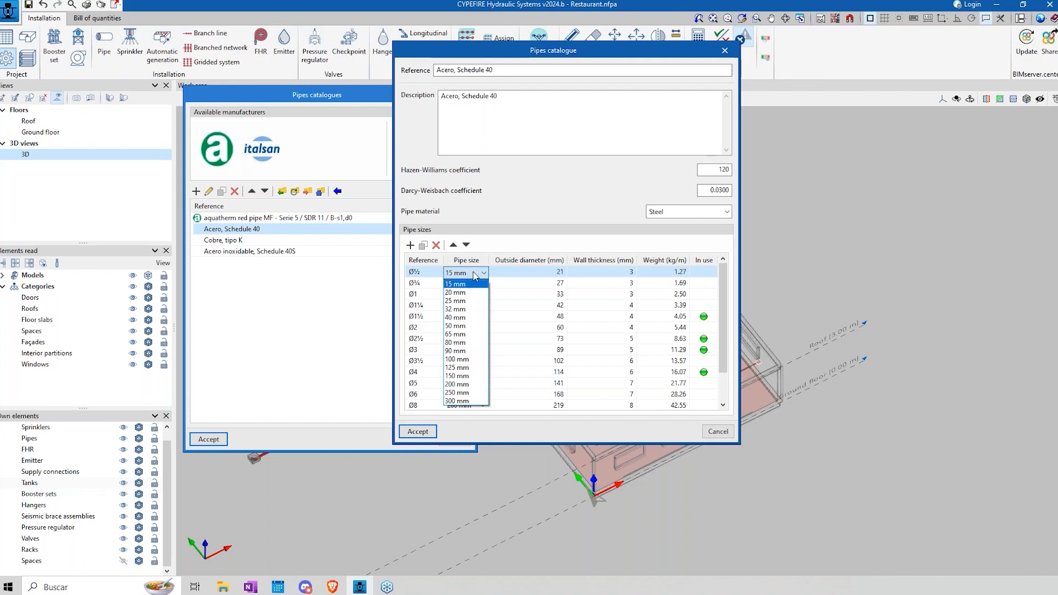
left_click(457, 284)
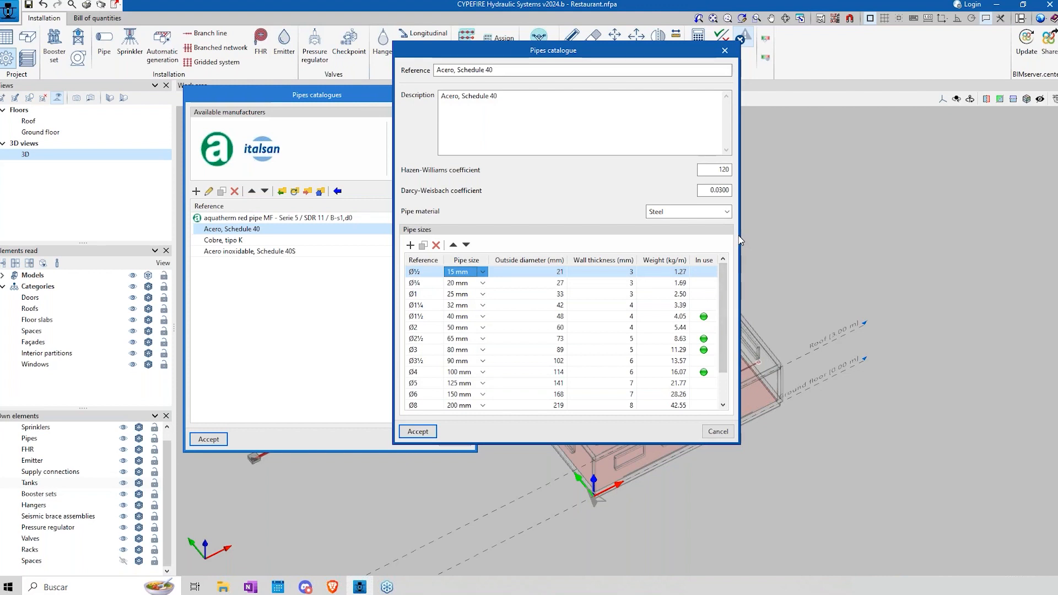
left_click(727, 211)
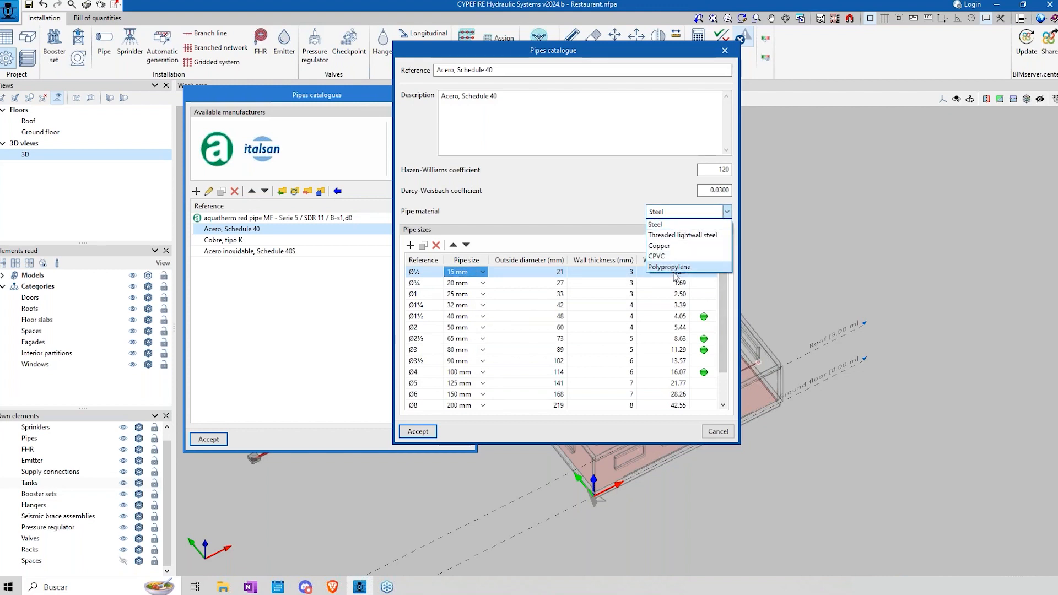
left_click(576, 191)
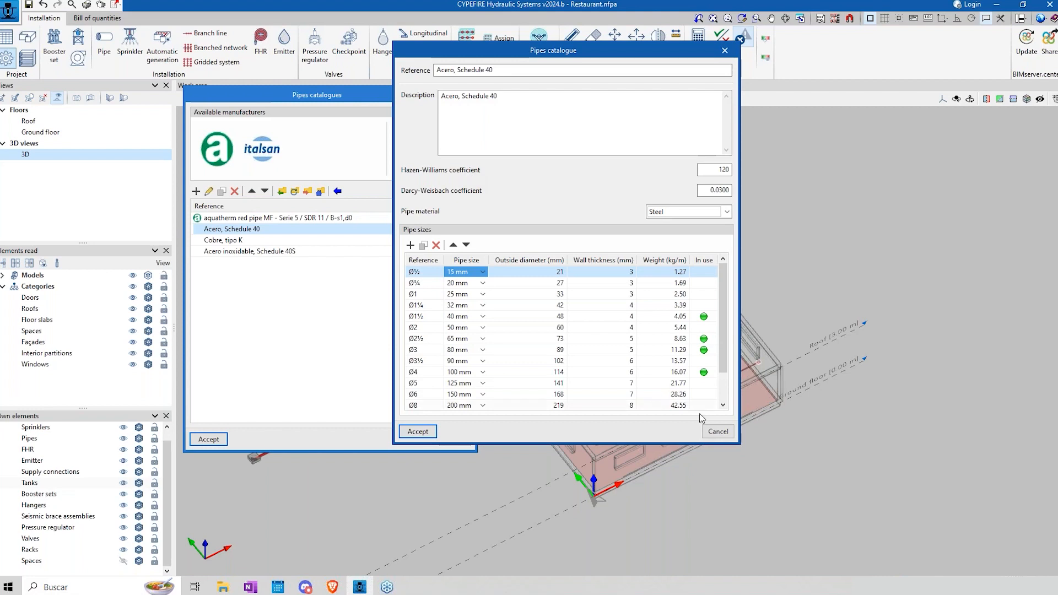
left_click(725, 435)
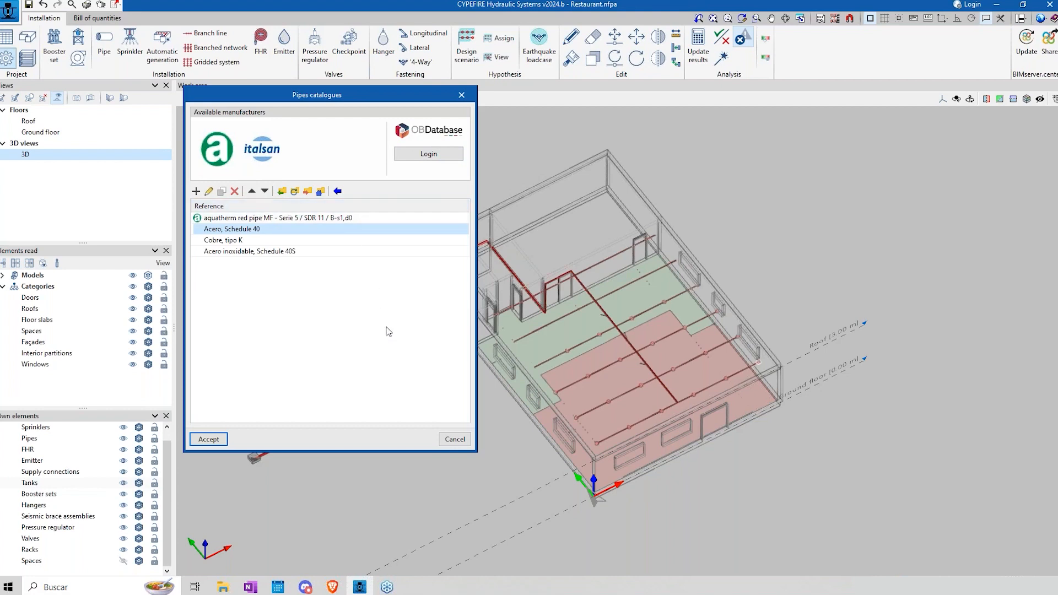
Step: Review the predefined pipe materials available for import and accept their existing selection
left_click(337, 191)
left_click_drag(328, 188, 643, 181)
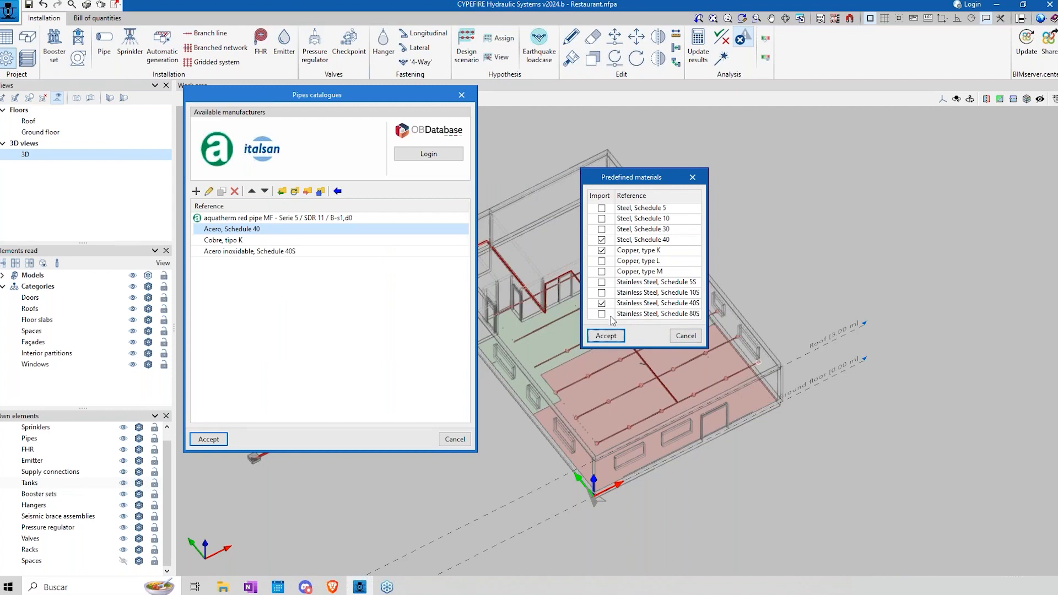
left_click(605, 335)
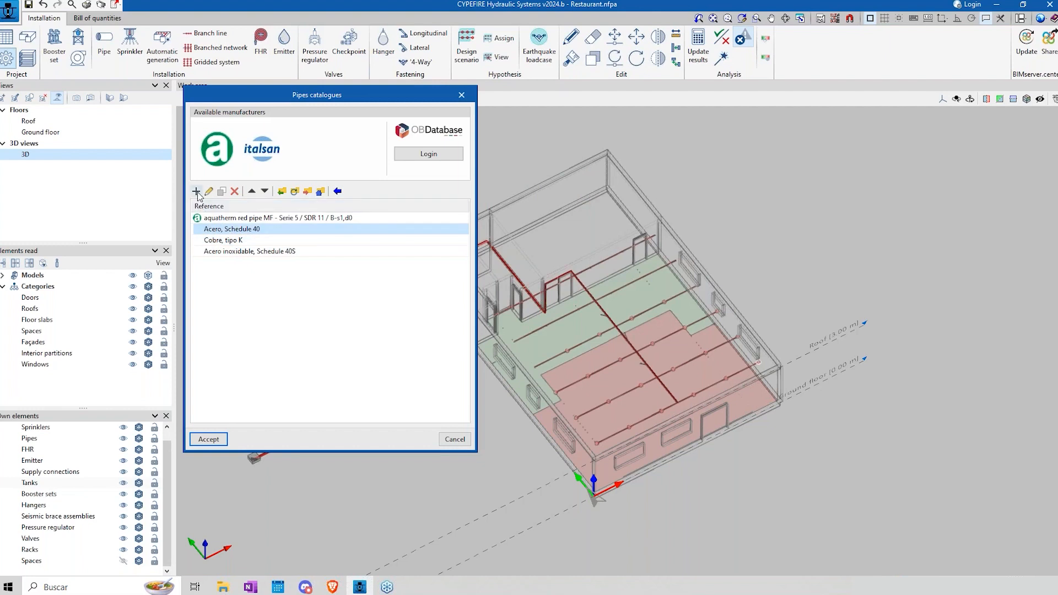
Step: Start a new pipe catalogue with the reference 'my material' and check its Hazen-Williams and Darcy-Weisbach coefficients
left_click(197, 192)
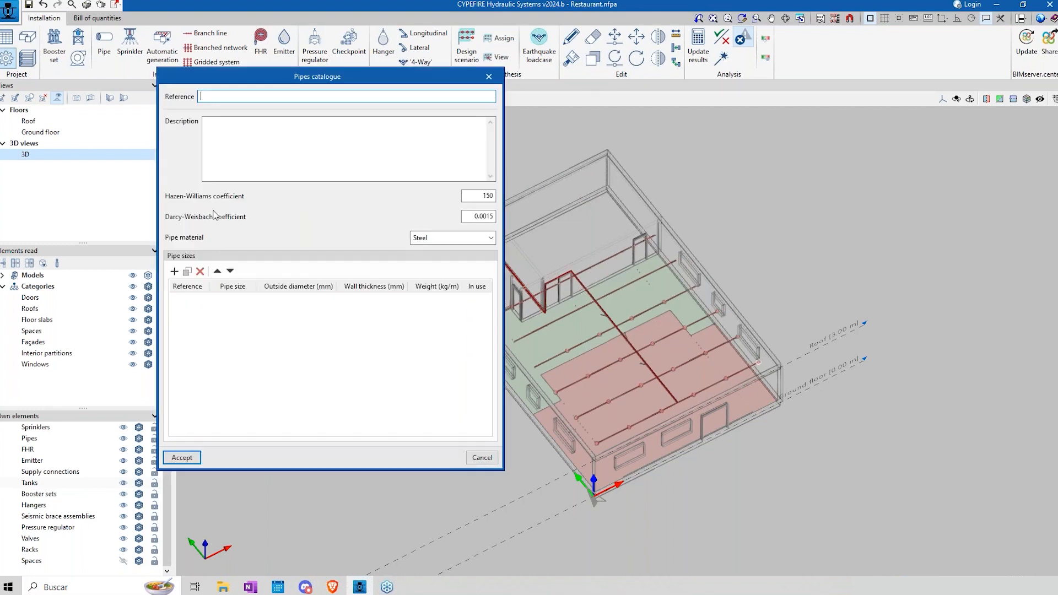
left_click_drag(274, 85, 609, 101)
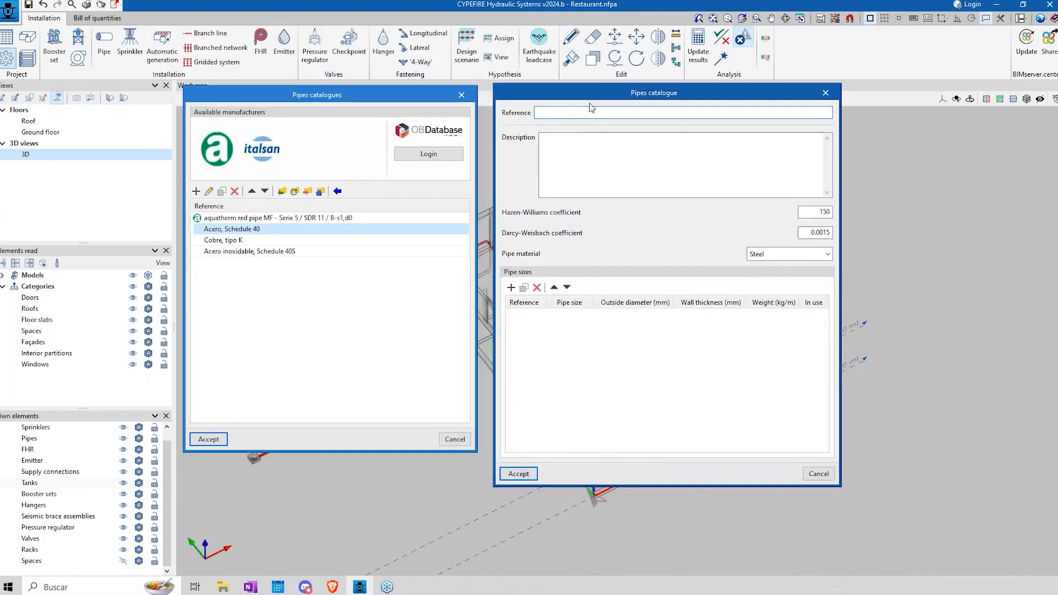
type("my material")
key("Tab")
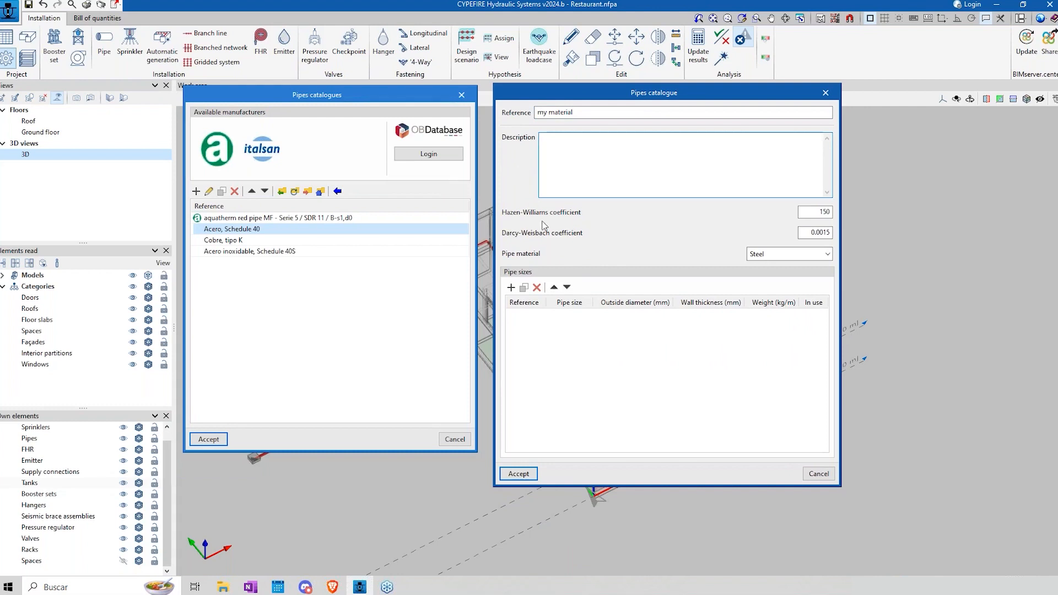
double_click(820, 213)
double_click(817, 230)
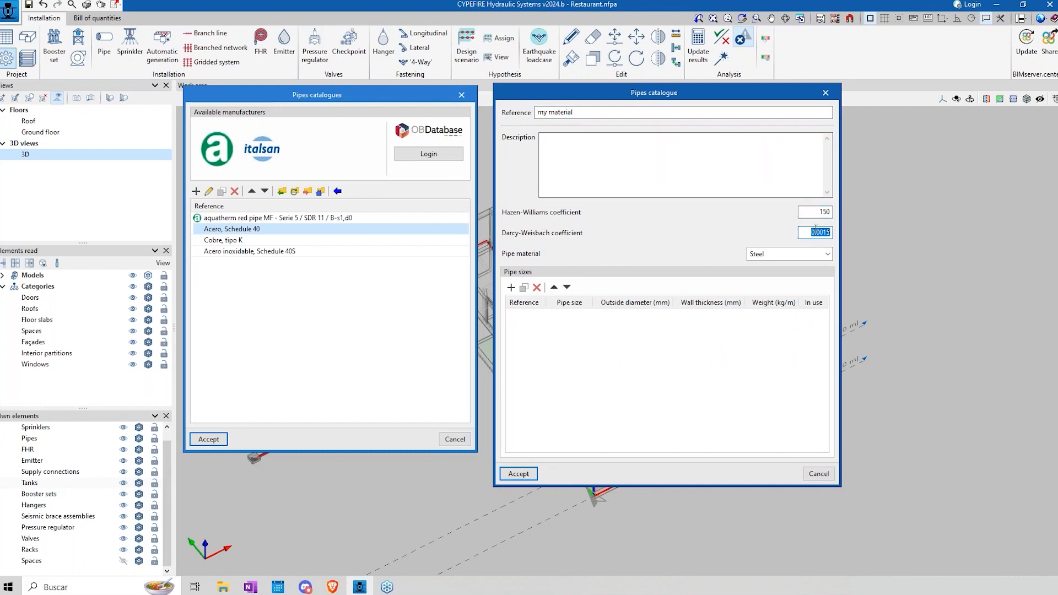
Step: Add a 20 mm pipe size to the new catalogue, check the other sizes offered, and discard the catalogue changes
left_click(511, 287)
left_click(567, 316)
left_click(586, 315)
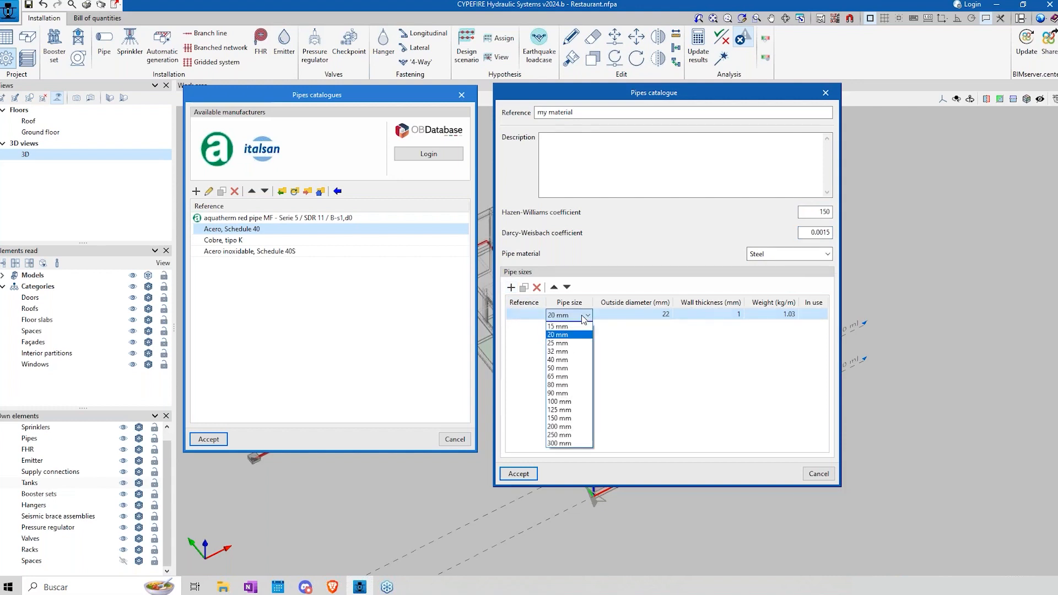
left_click(608, 279)
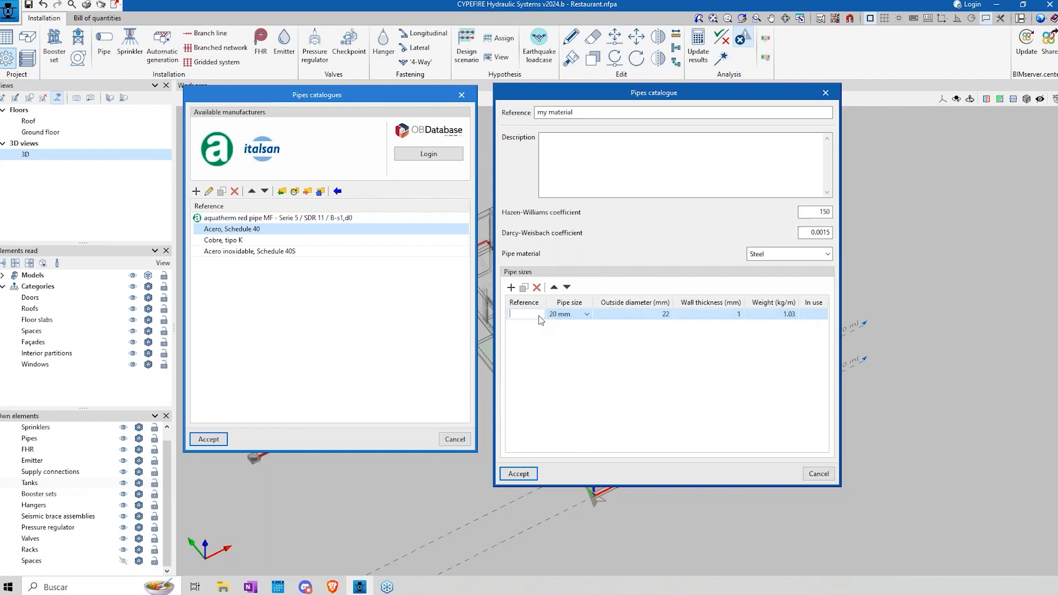
left_click(588, 315)
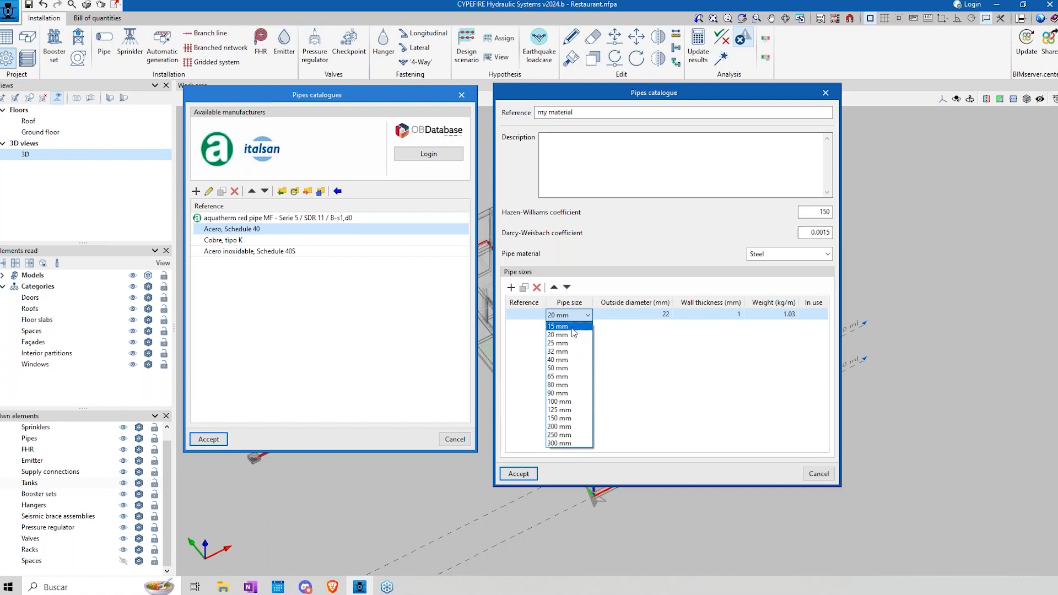
left_click(615, 226)
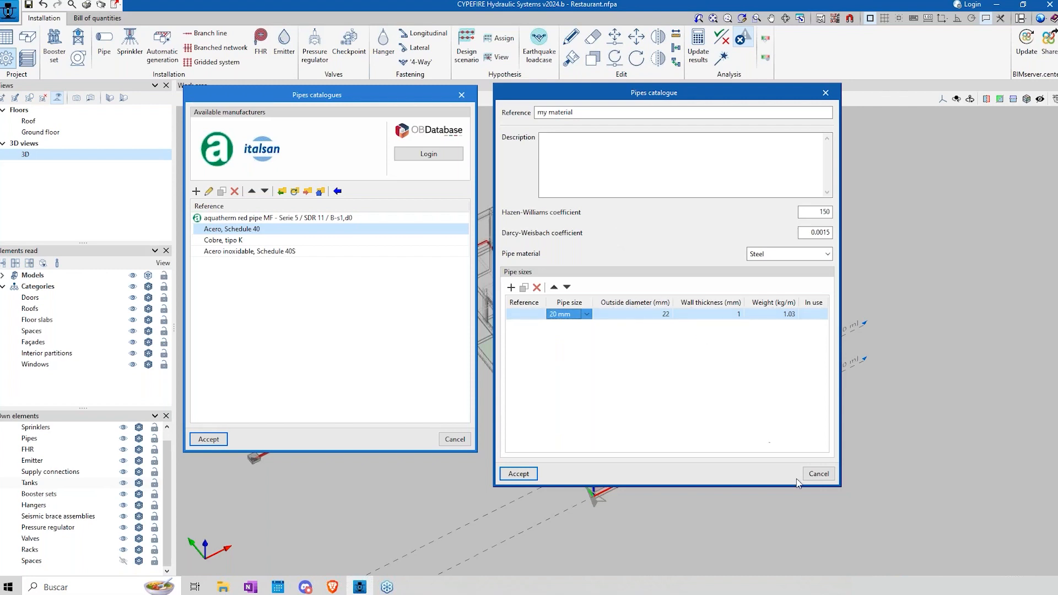
left_click(818, 474)
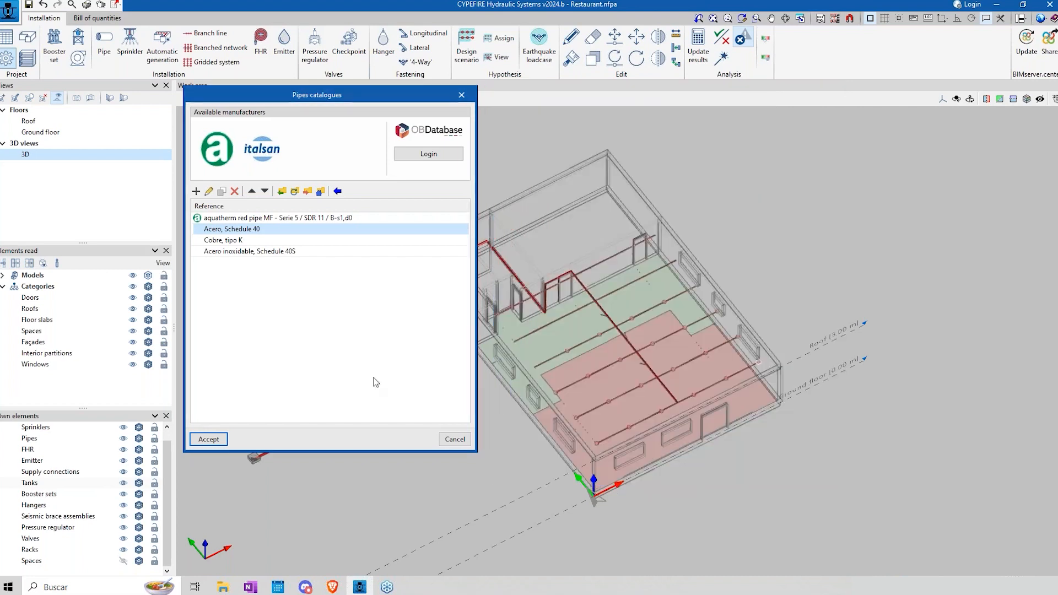
left_click(454, 439)
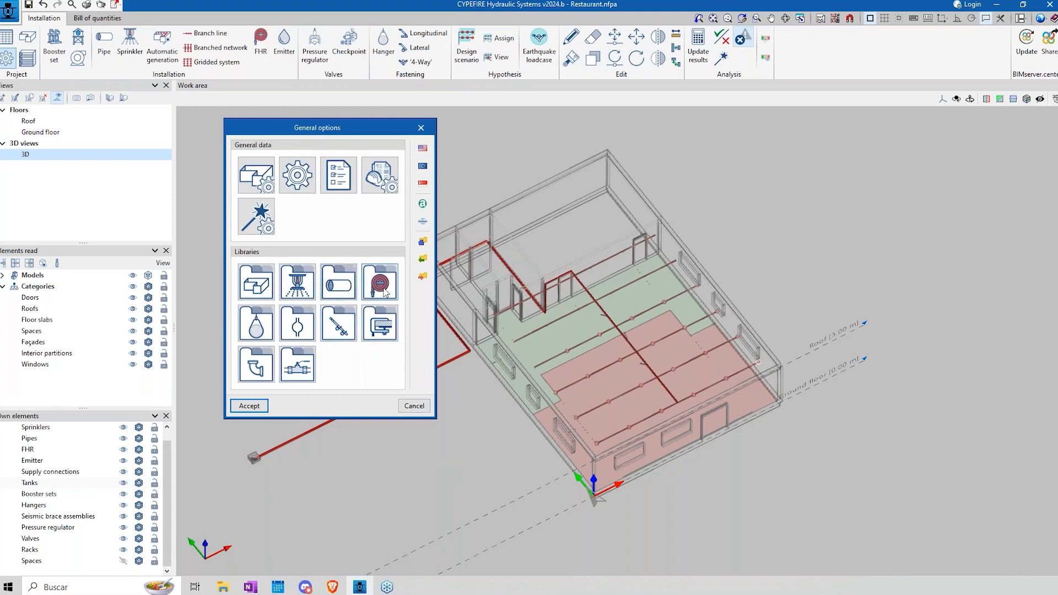
Step: Start a new sprinkler type, review the predefined sprinkler types available for import, and leave them without importing any
left_click(297, 294)
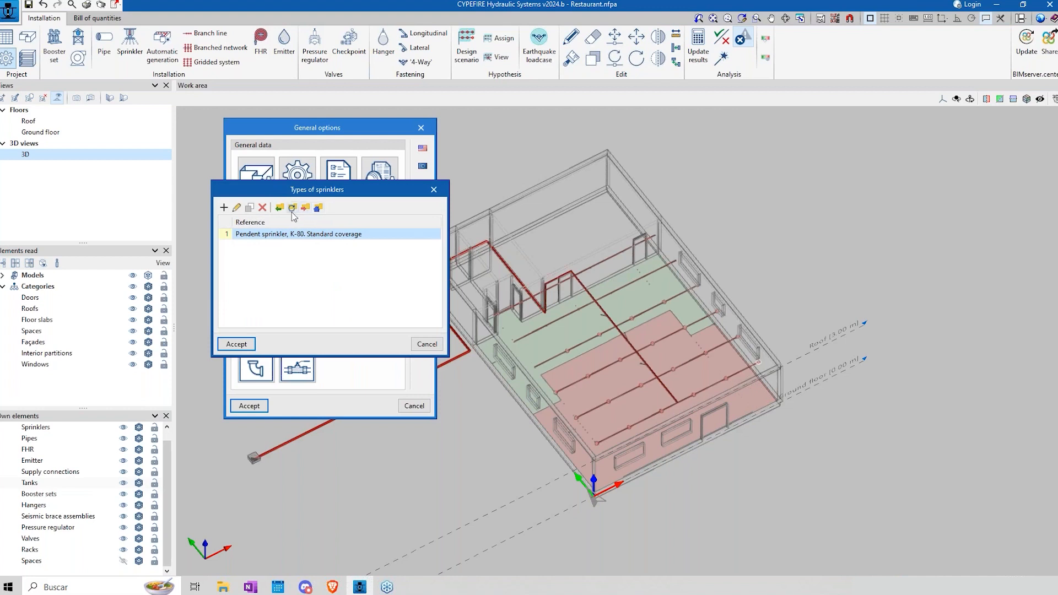
left_click(224, 208)
left_click_drag(332, 187, 653, 168)
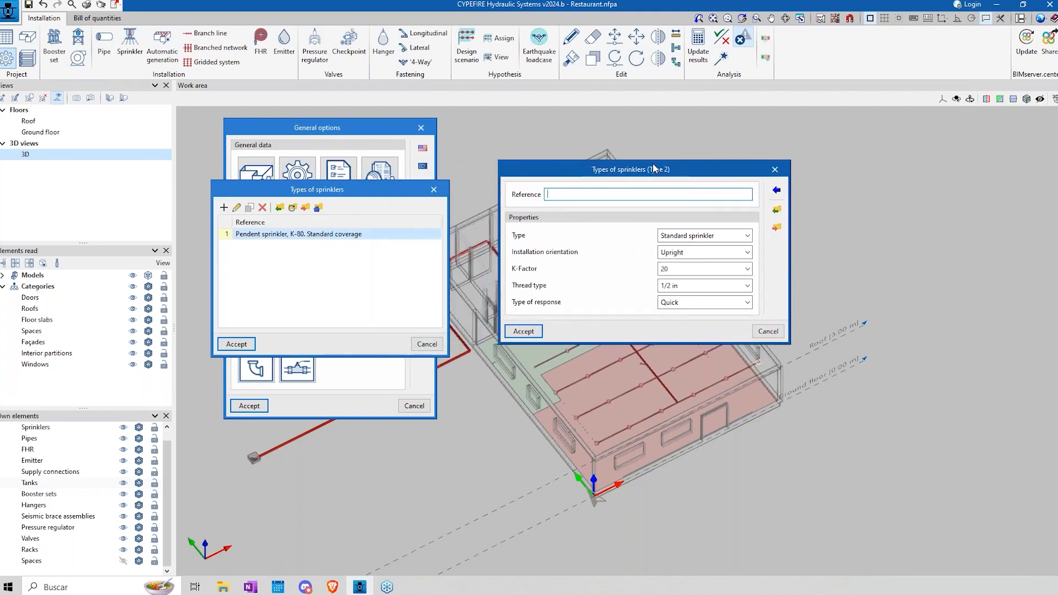
left_click(777, 190)
left_click_drag(623, 228, 879, 234)
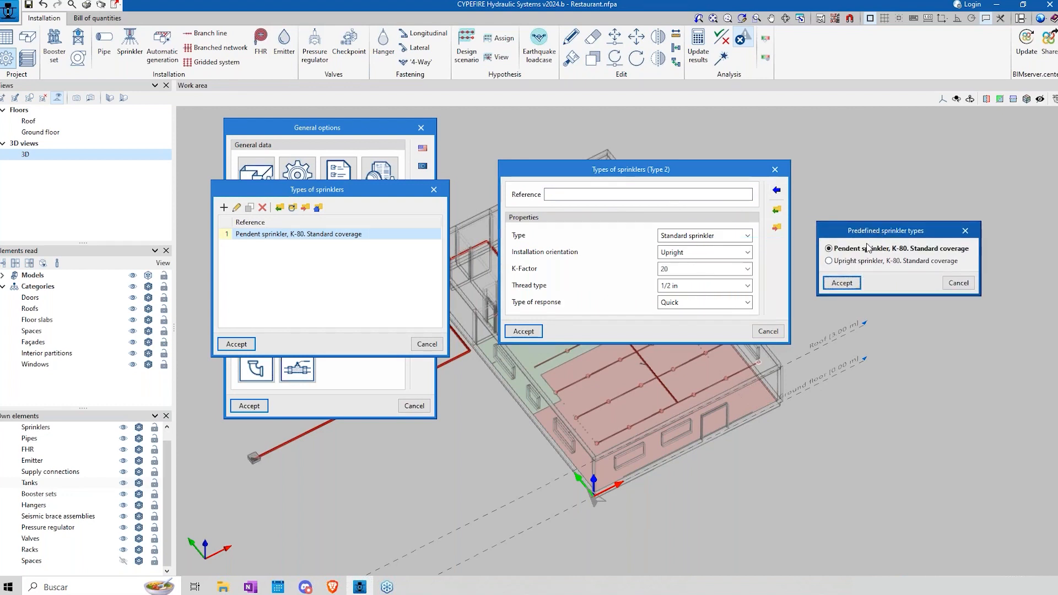
left_click(957, 286)
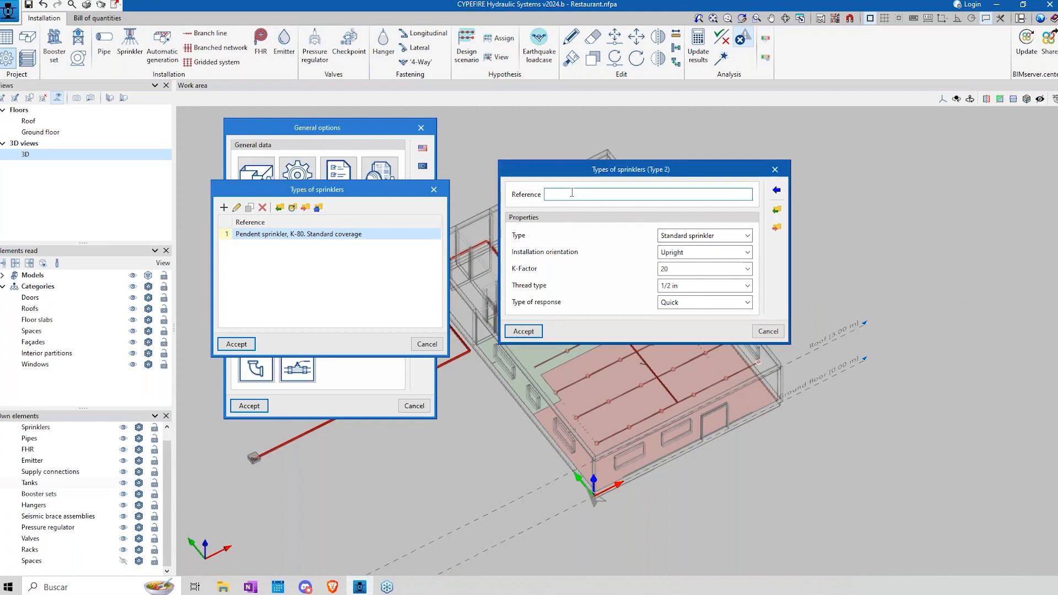
Step: Enter 'my sprinckler' as the new sprinkler type's reference and check its type and installation orientation options
type("my sprinckler")
left_click(690, 237)
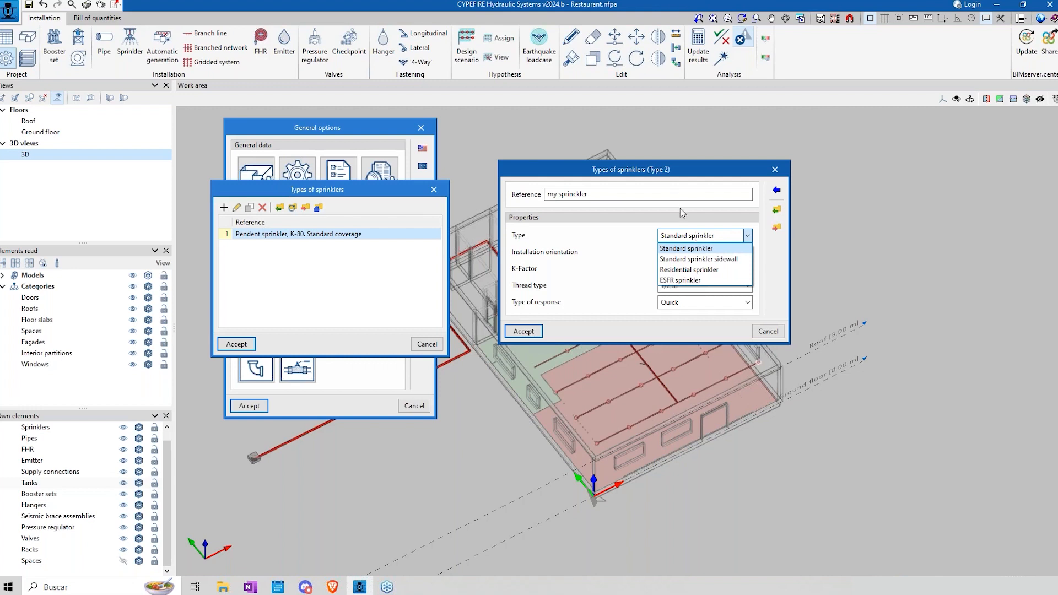
left_click(692, 170)
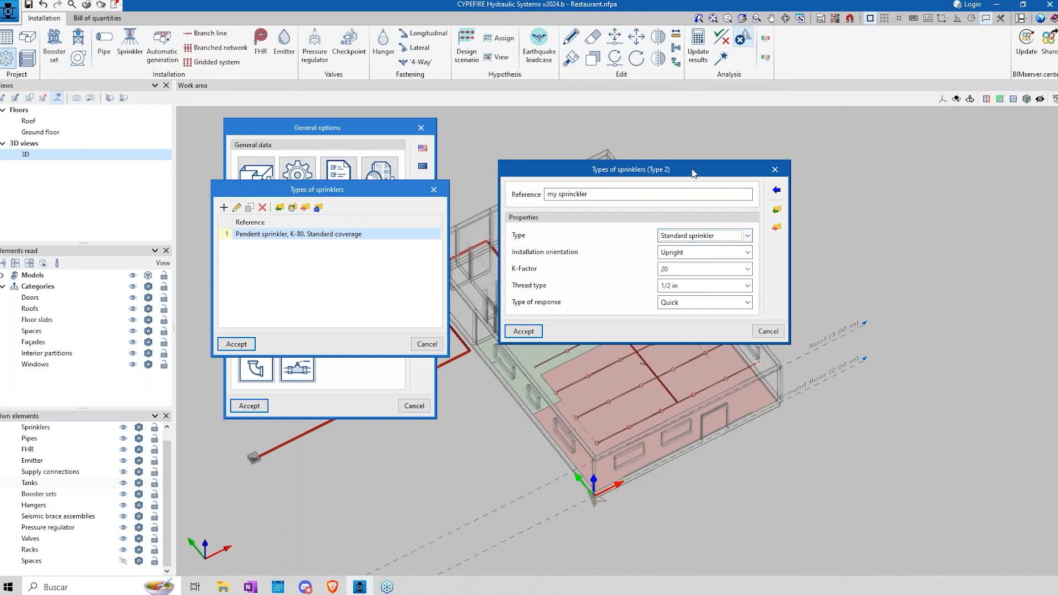
left_click(702, 253)
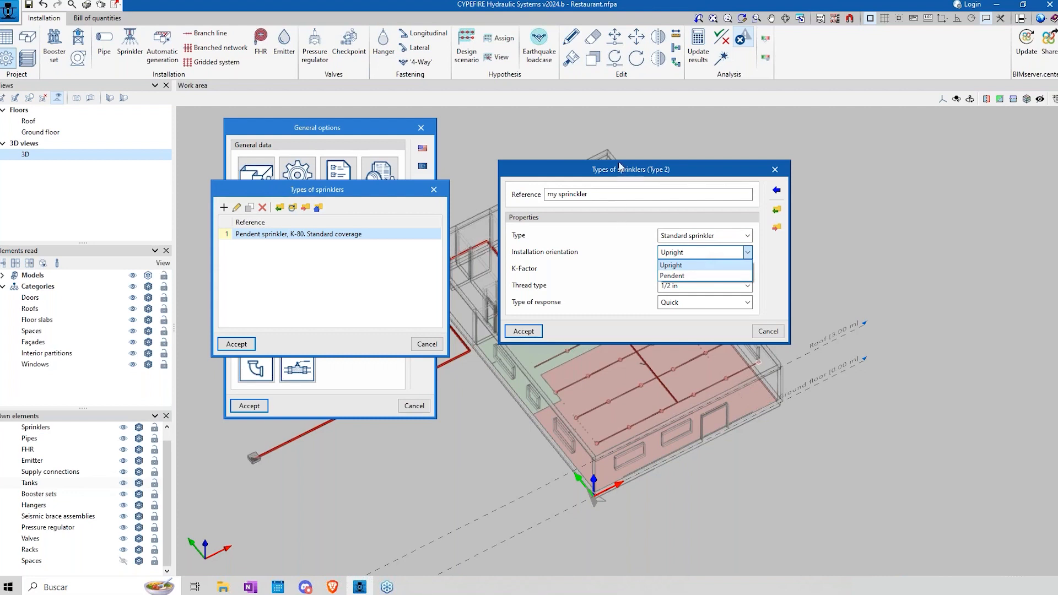
left_click(619, 166)
Step: Check the new sprinkler's K-Factor and response type options, and discard the new sprinkler type
left_click(701, 275)
left_click(700, 275)
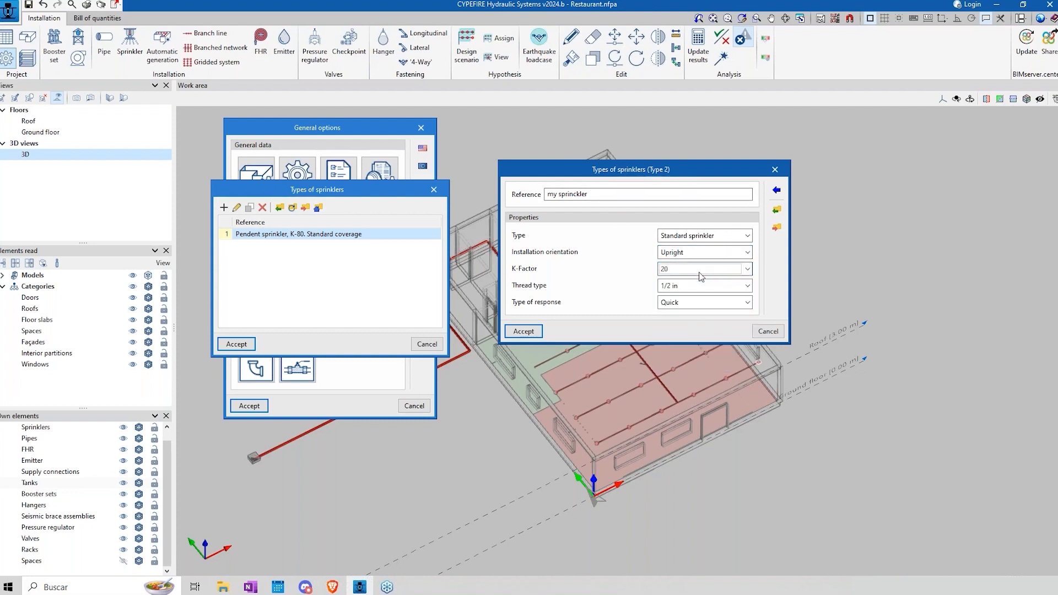
left_click(697, 305)
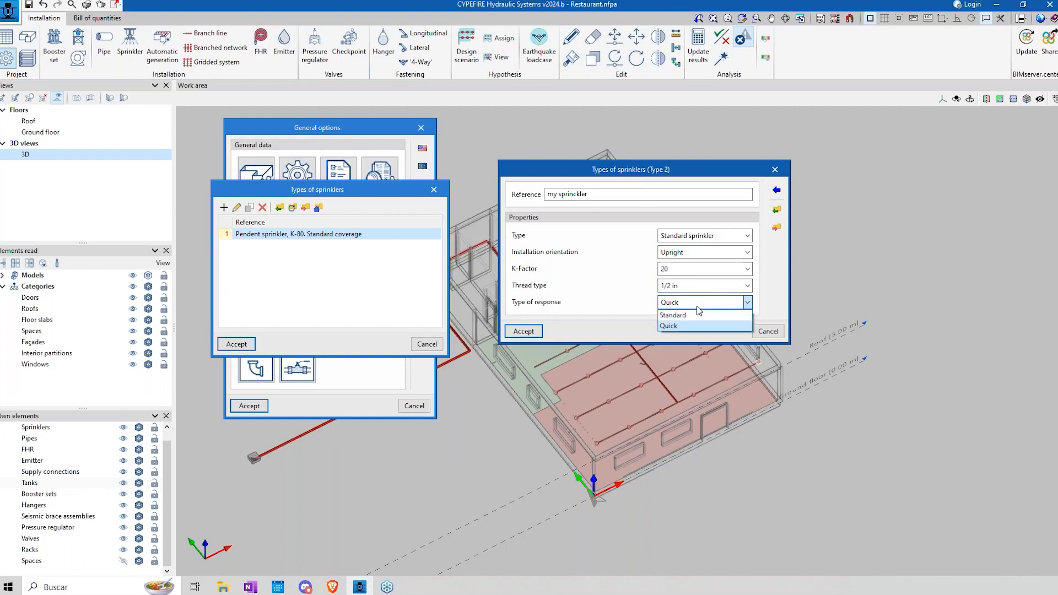
left_click(696, 306)
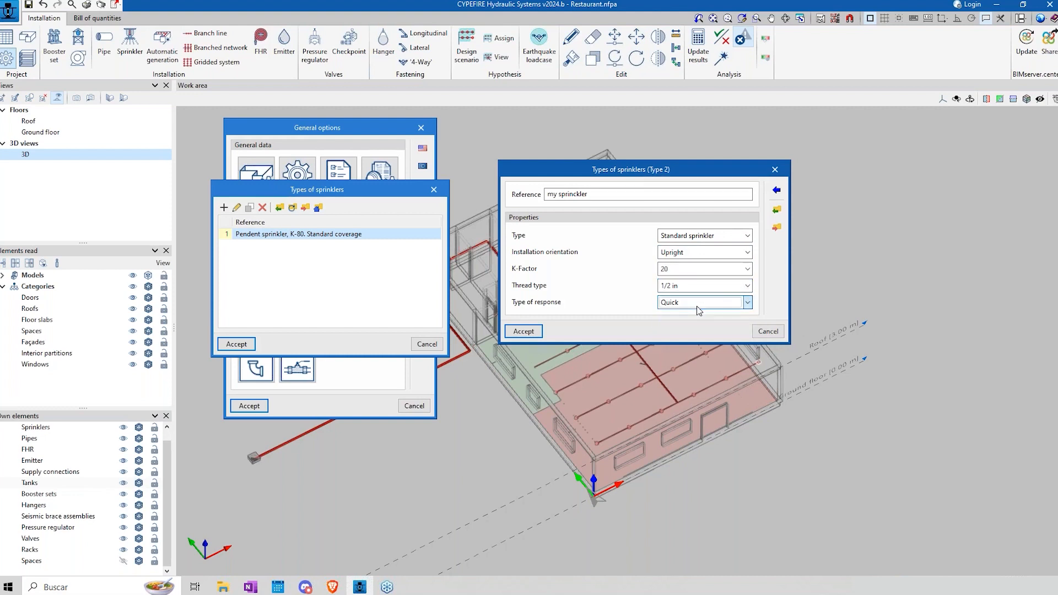
left_click(769, 333)
left_click(428, 344)
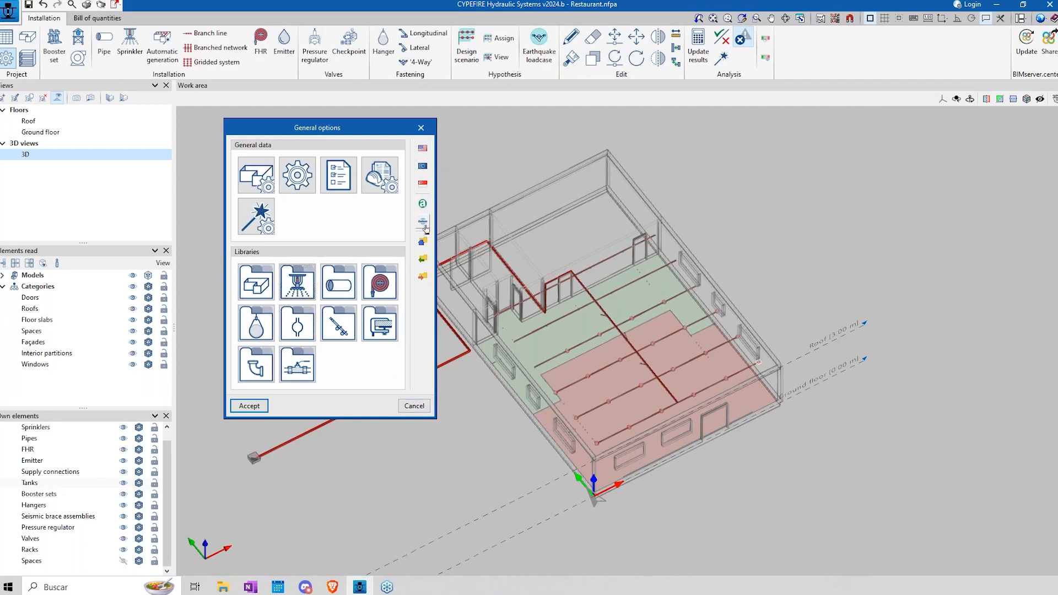
Step: Start exporting the general options to a file, try the Desktop as work directory, and cancel the export and the general options
left_click(424, 279)
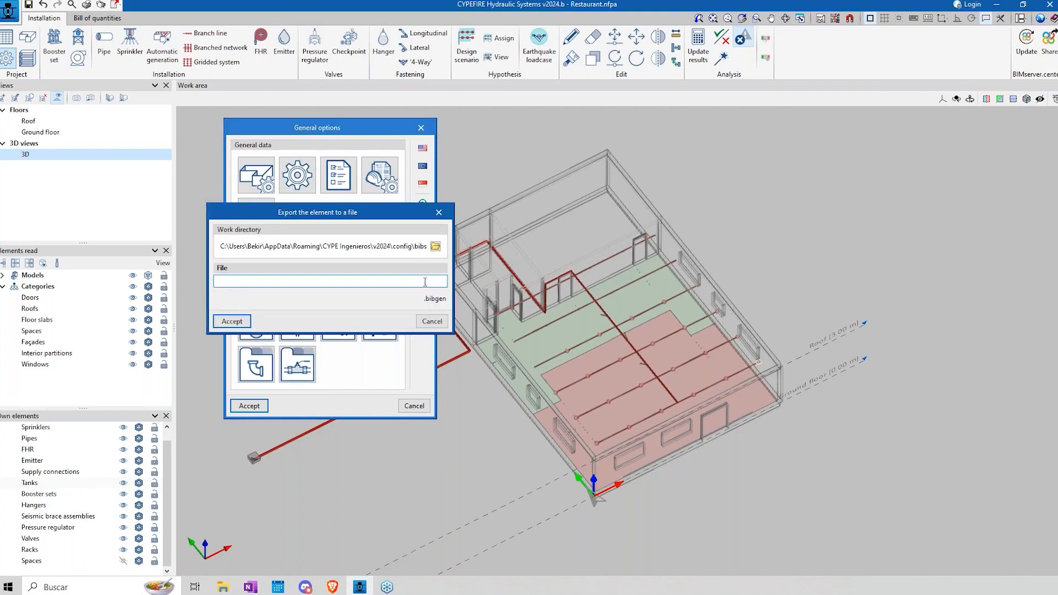
left_click(436, 246)
left_click(450, 274)
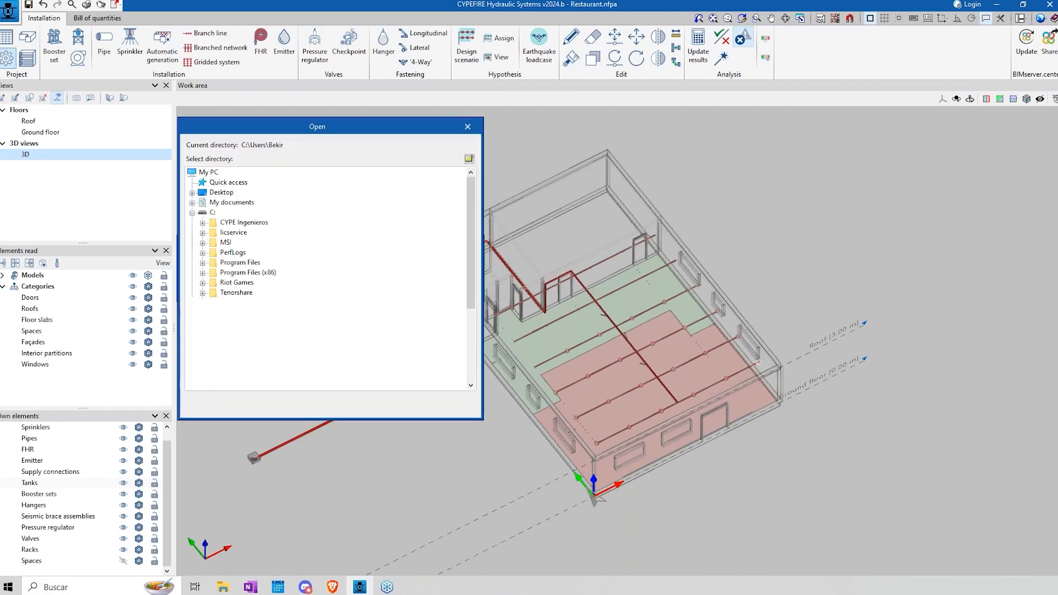
left_click(222, 192)
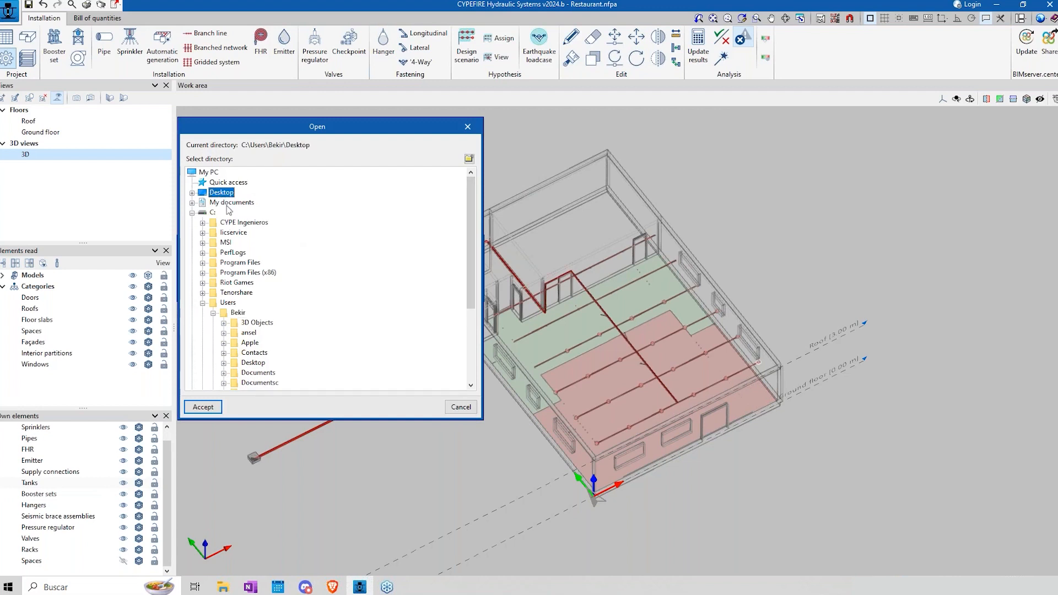
left_click(461, 406)
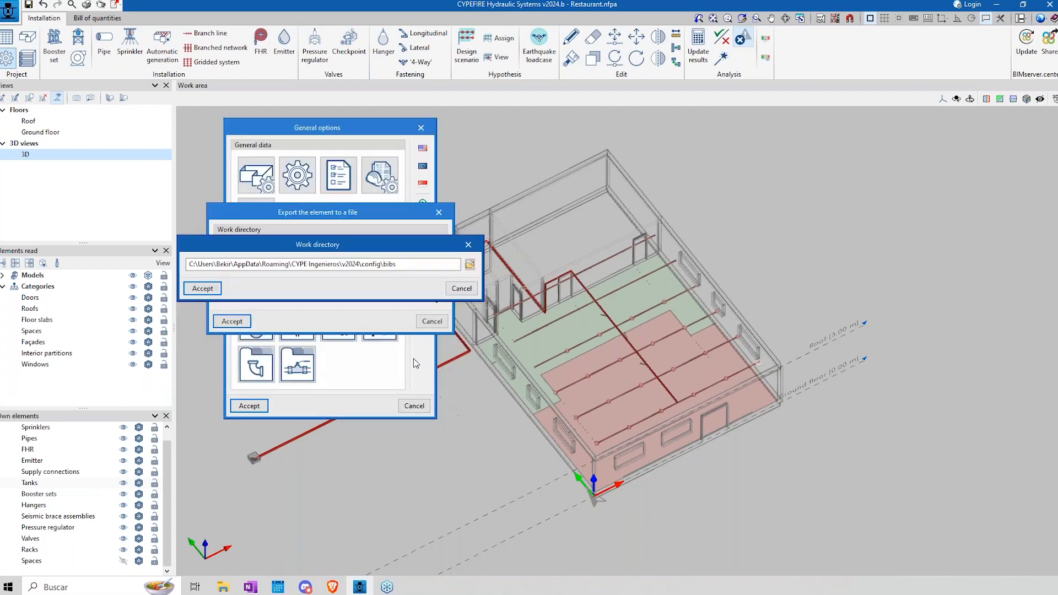
left_click(461, 289)
left_click(432, 322)
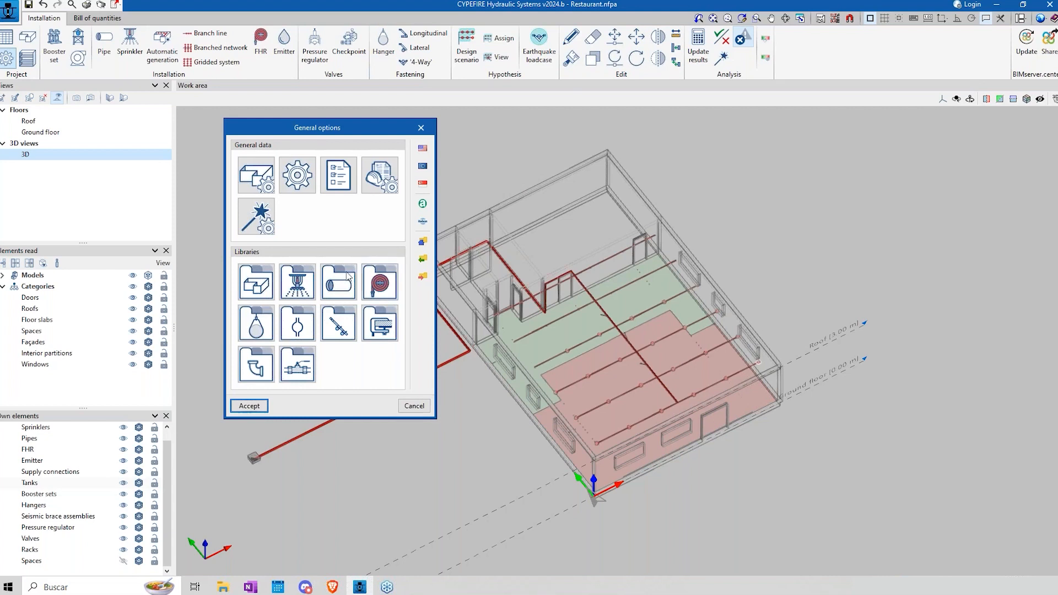
left_click(409, 406)
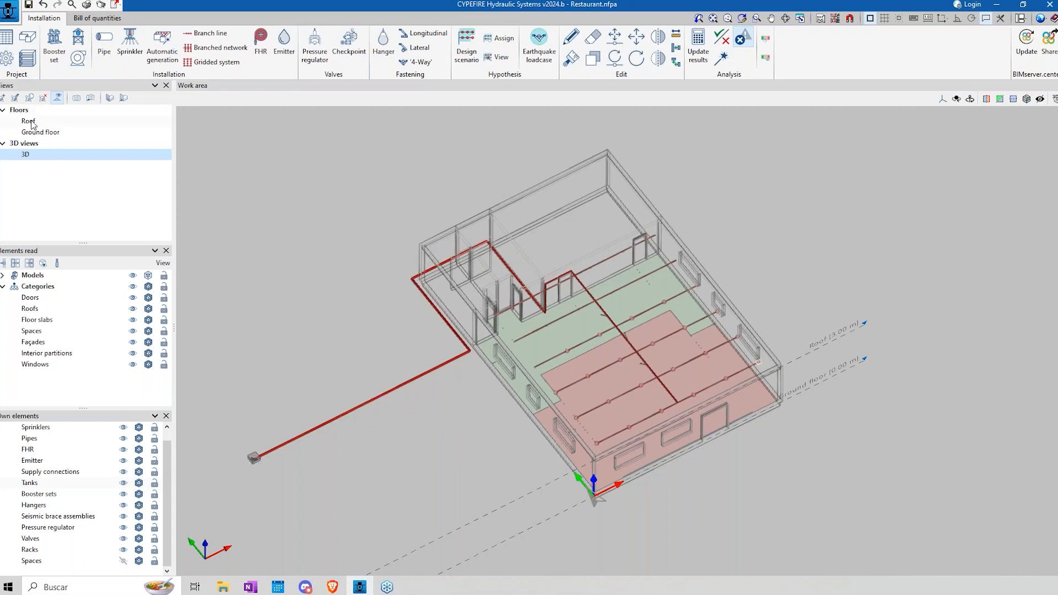
Step: Check the DINING ROOM, TOILET and KITCHEN types that can be assigned to a new space, and cancel the space
left_click(27, 39)
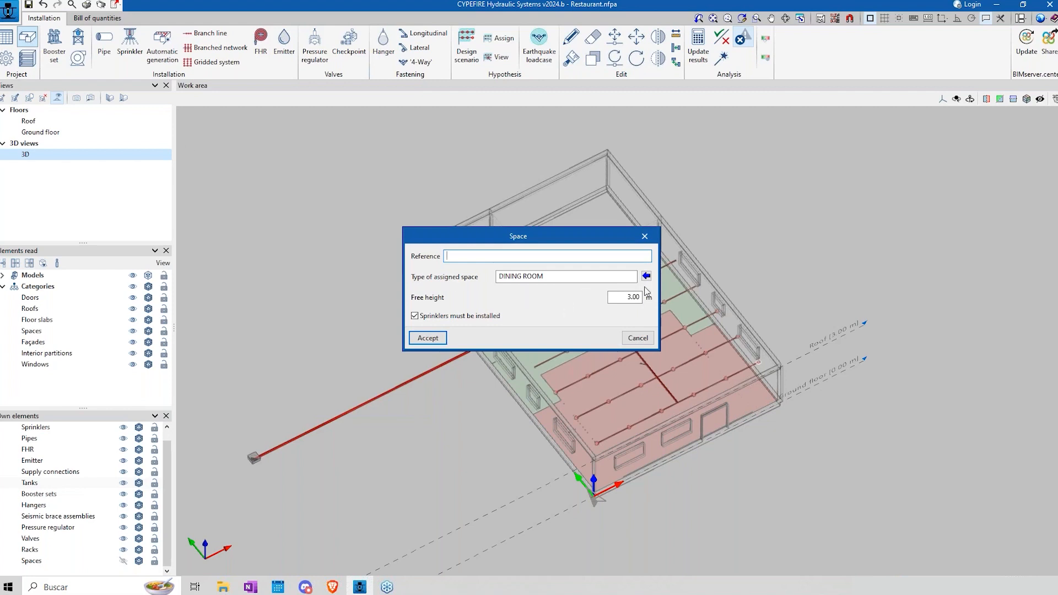
left_click(646, 275)
left_click(576, 285)
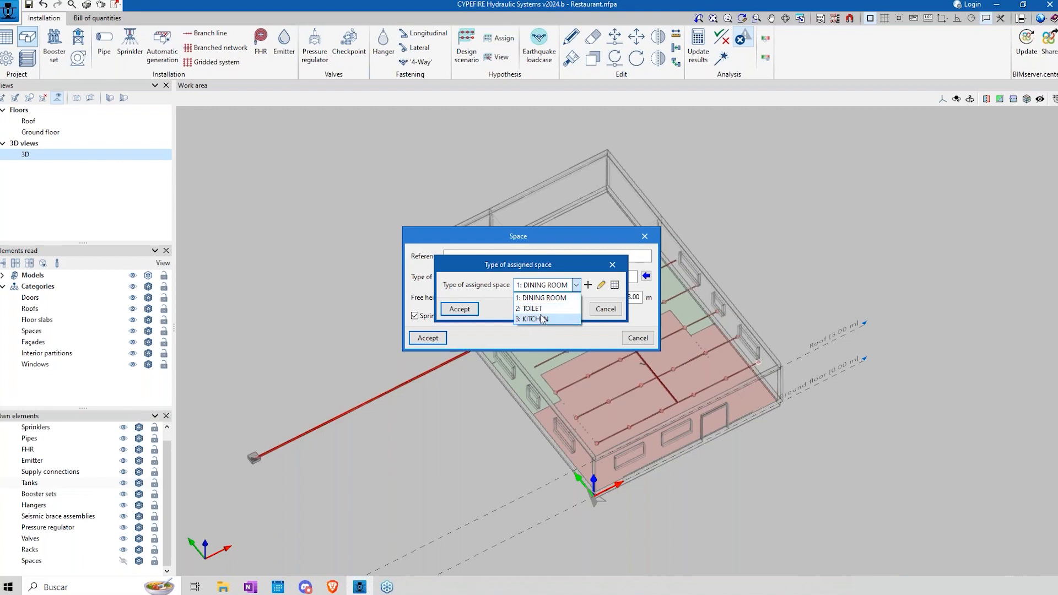
left_click(530, 262)
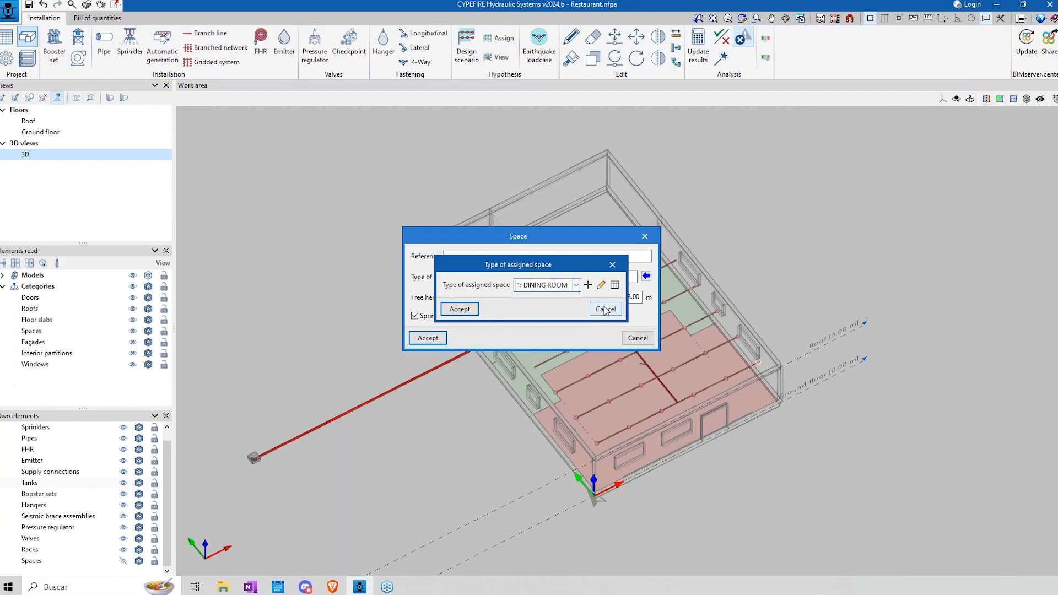
left_click(605, 310)
left_click_drag(526, 241, 380, 412)
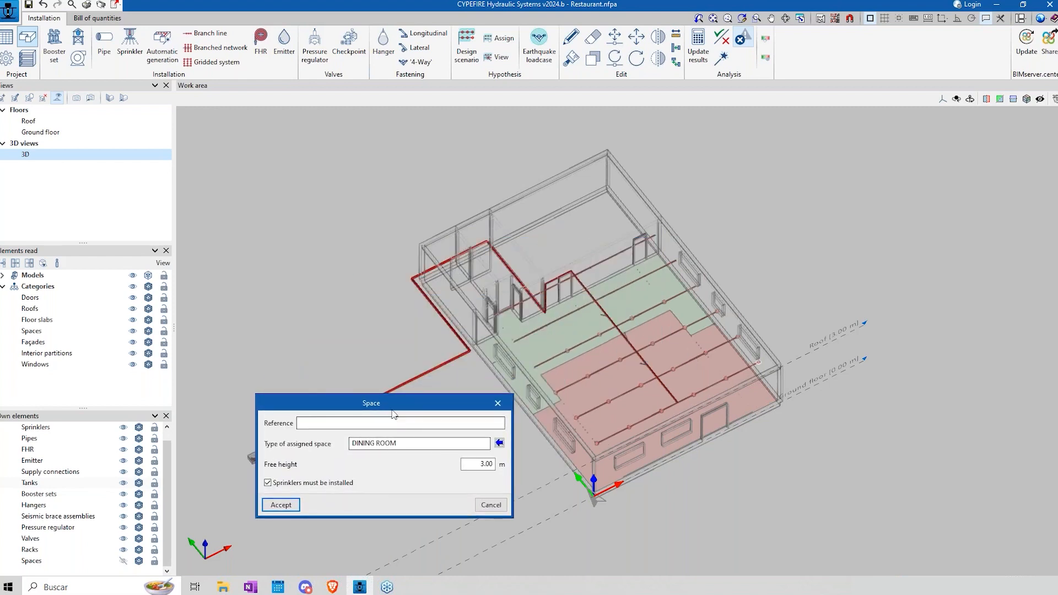
left_click_drag(395, 404, 437, 284)
left_click(531, 385)
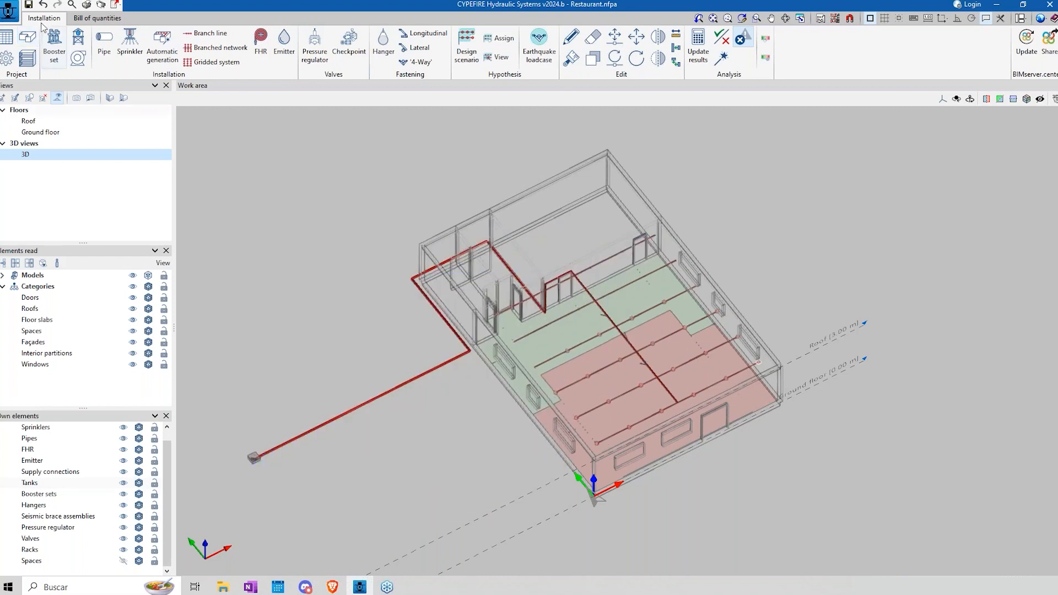
Step: Examine the BIM model's element lists, from sprinklers, hose reels and tanks to racks and pipes, and close them without changes
left_click(8, 37)
left_click(354, 161)
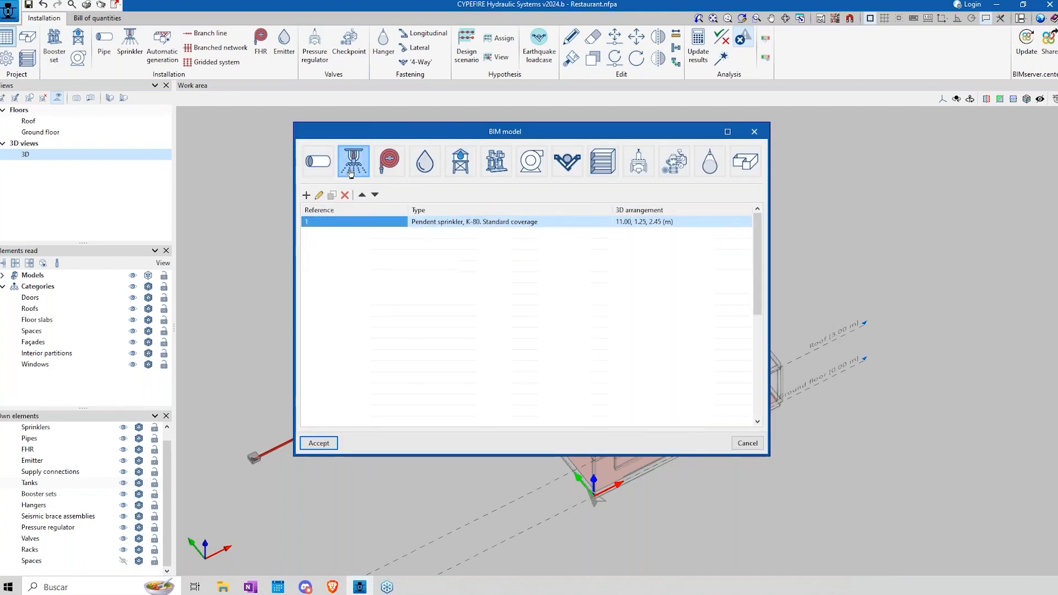
left_click(389, 161)
left_click(427, 165)
left_click(461, 164)
left_click(496, 166)
left_click(531, 166)
left_click(570, 166)
left_click(602, 164)
left_click(637, 164)
left_click(321, 162)
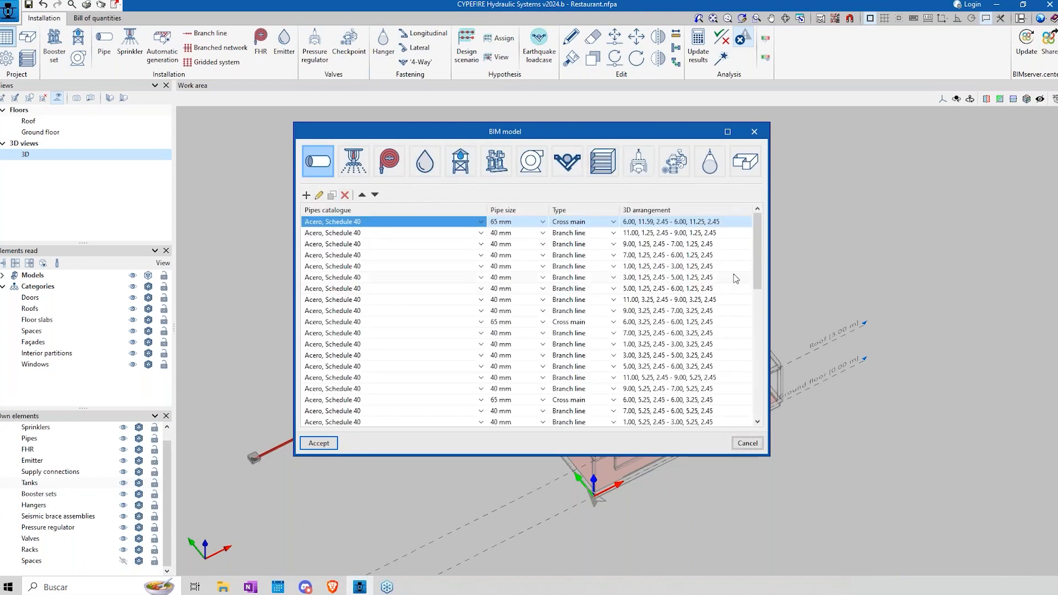
mouse_move(758, 237)
left_mouse_down()
mouse_move(759, 354)
mouse_move(759, 236)
left_mouse_up()
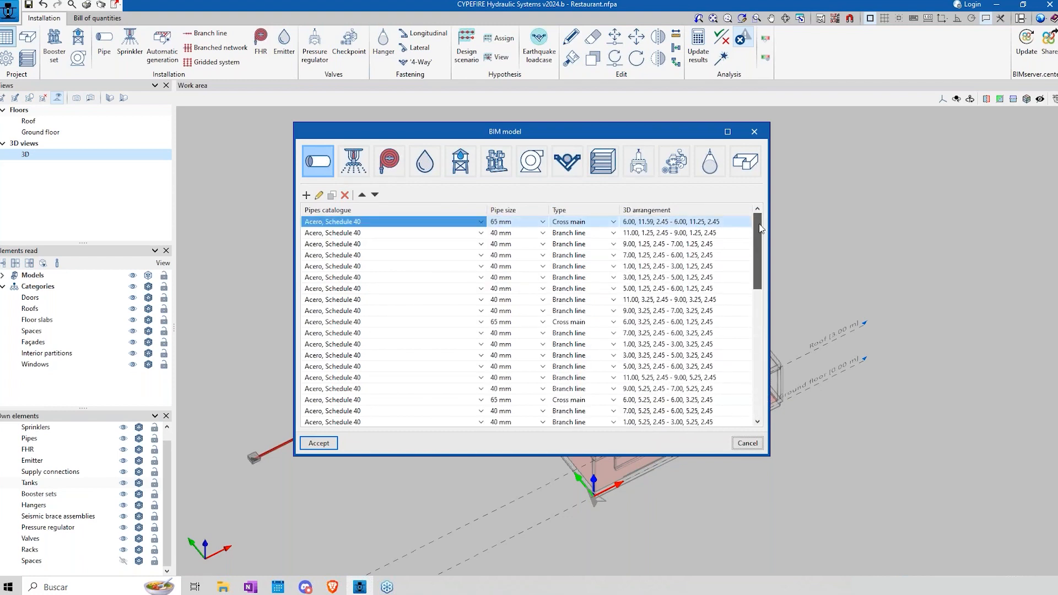
left_click(749, 444)
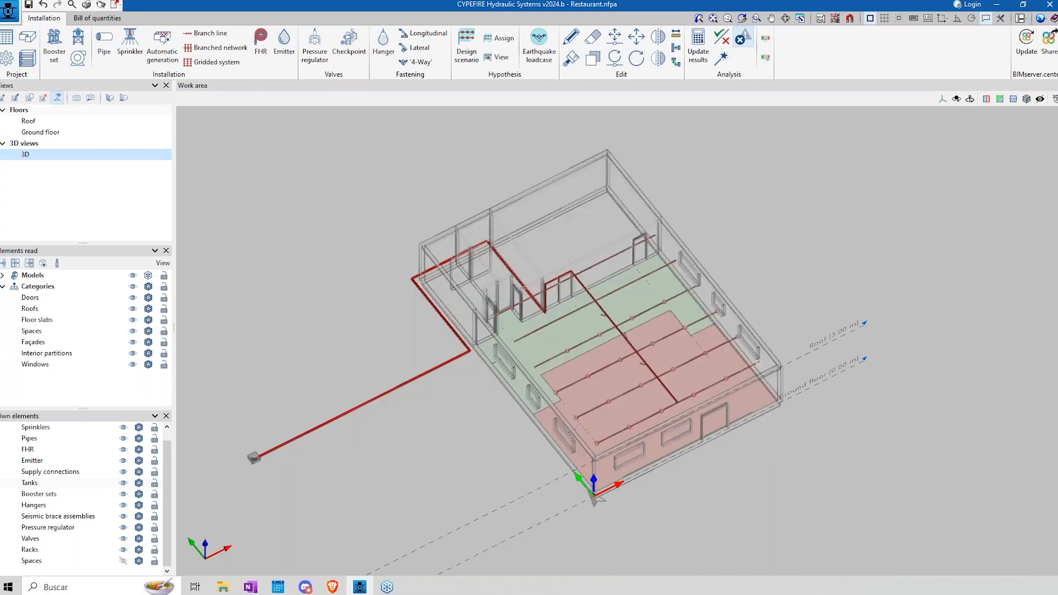
Step: Define a new rack with the reference 'rack' and a height of 1.5 m
left_click(28, 57)
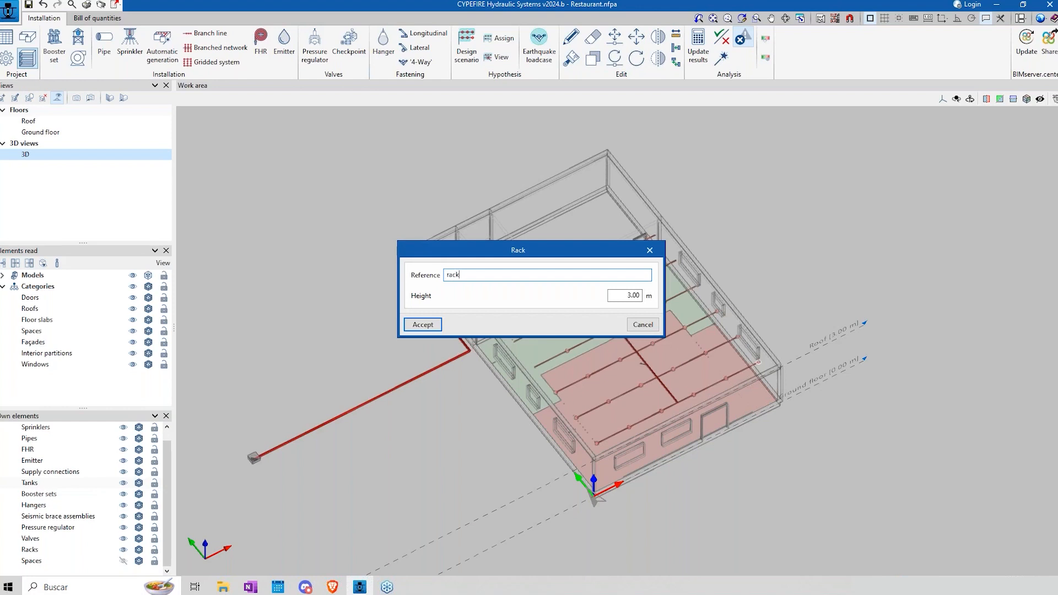
left_click(422, 325)
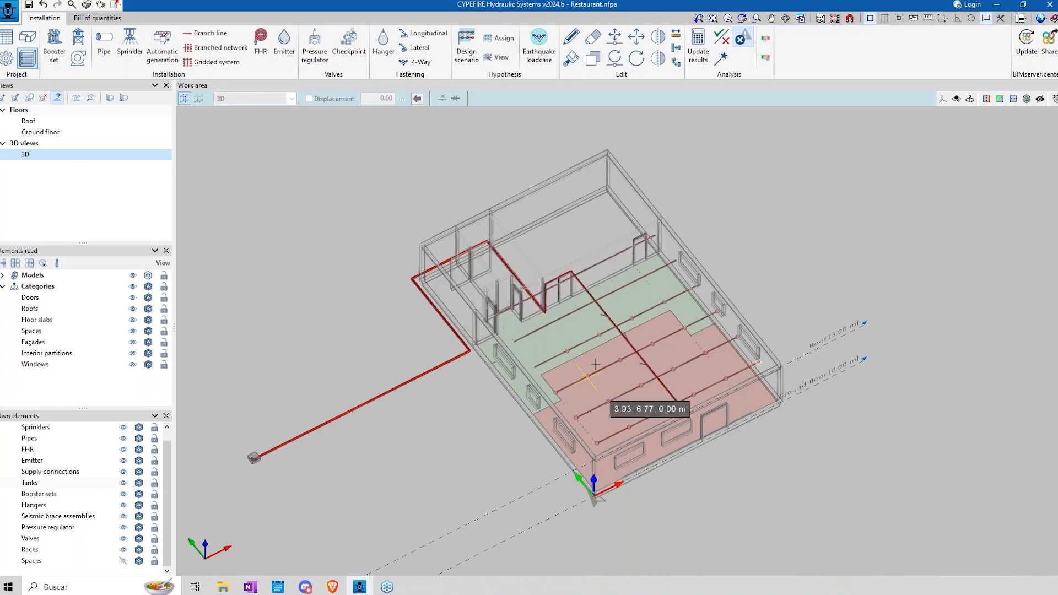
middle_click_drag(557, 352, 578, 319, "shift")
right_click(456, 440)
key("Tab")
type("1")
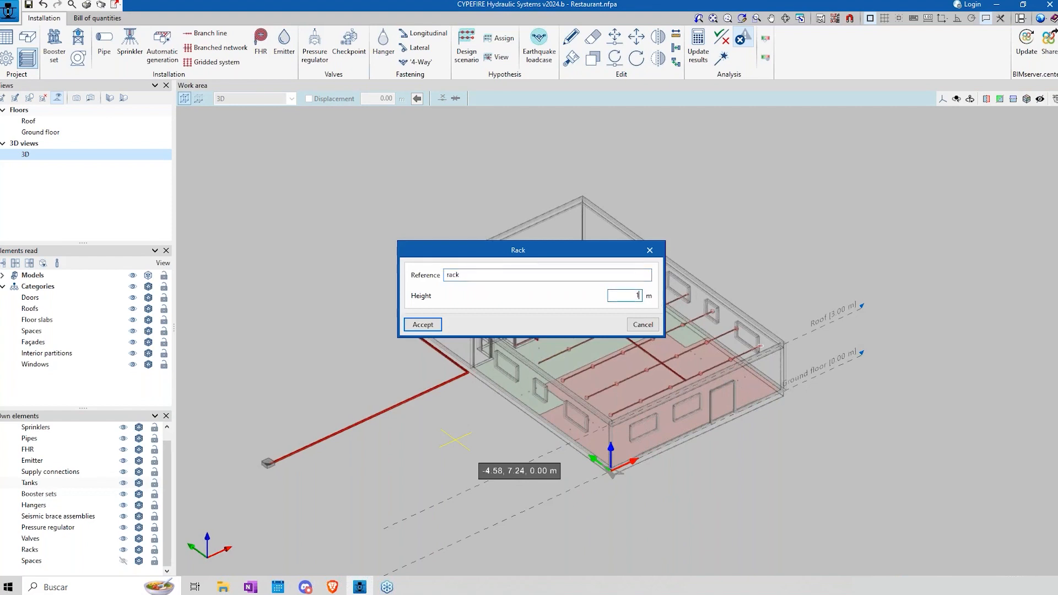
type(".5")
left_click(423, 325)
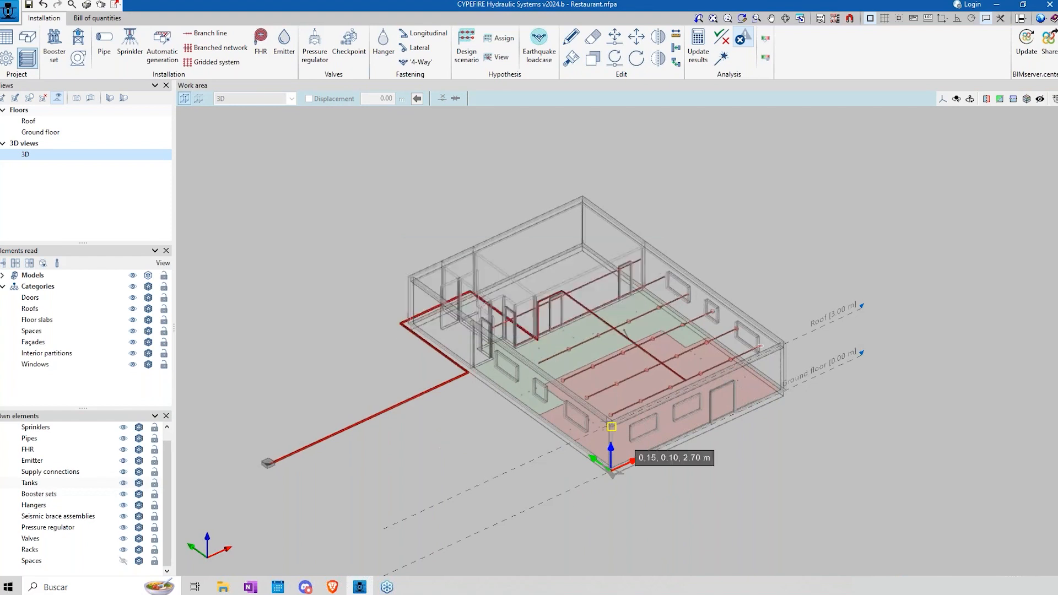
Step: Draw a rectangular rack on the ground floor across the border of the green and red areas, and undo it
scroll(532, 392, "up", 3)
scroll(532, 392, "up", 2)
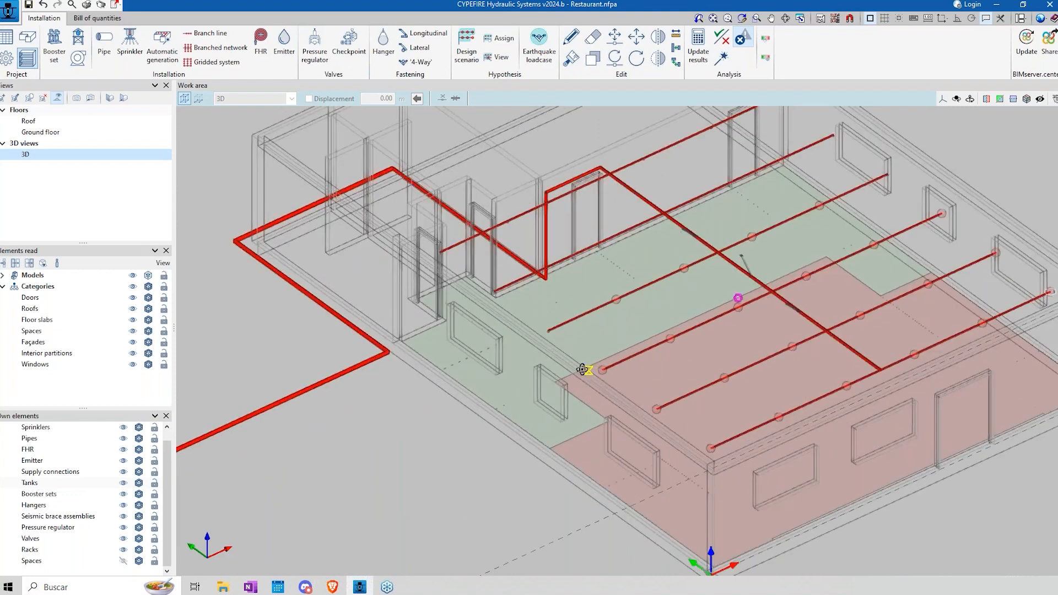
scroll(581, 371, "up", 4)
middle_click_drag(527, 375, 656, 361, "shift")
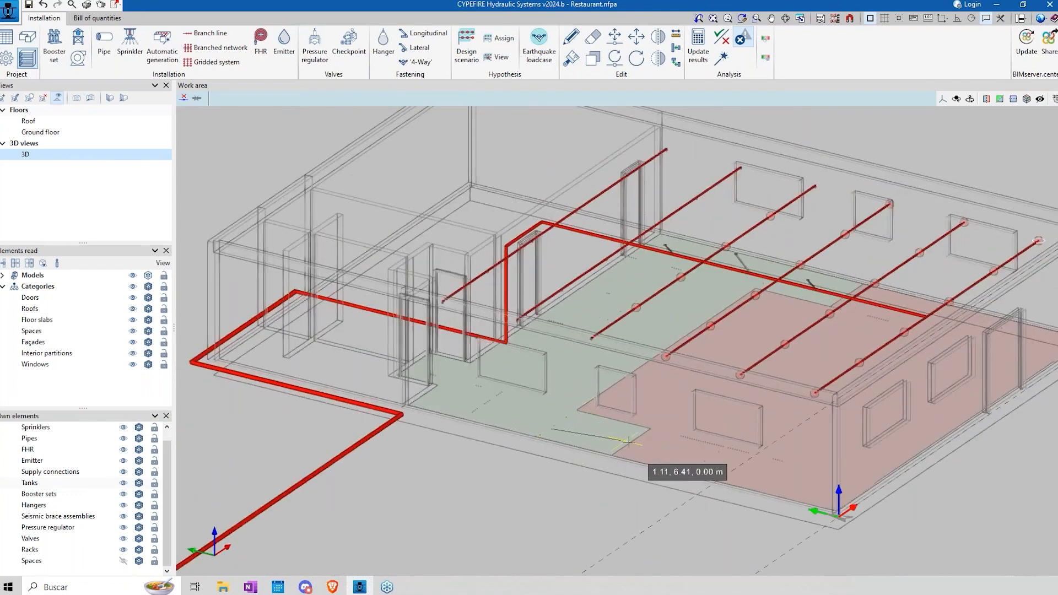
left_click(653, 454)
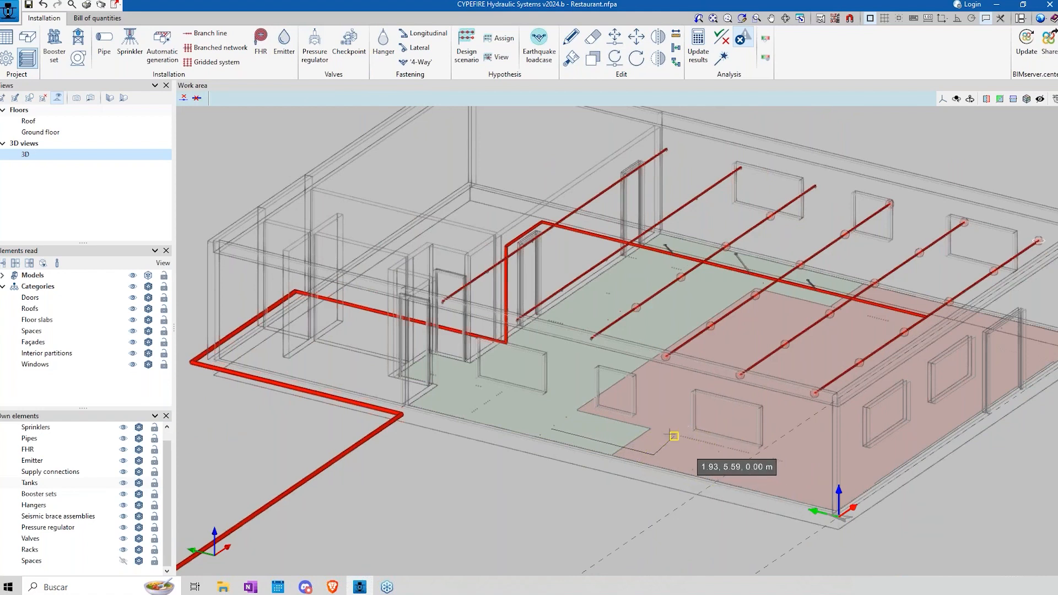
left_click(570, 406)
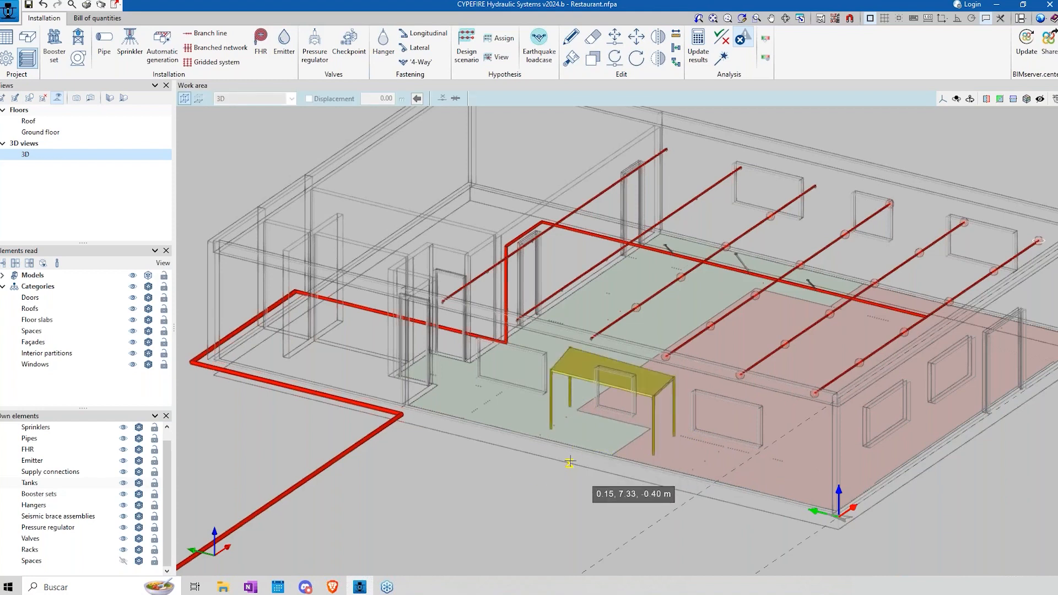
left_click(44, 6)
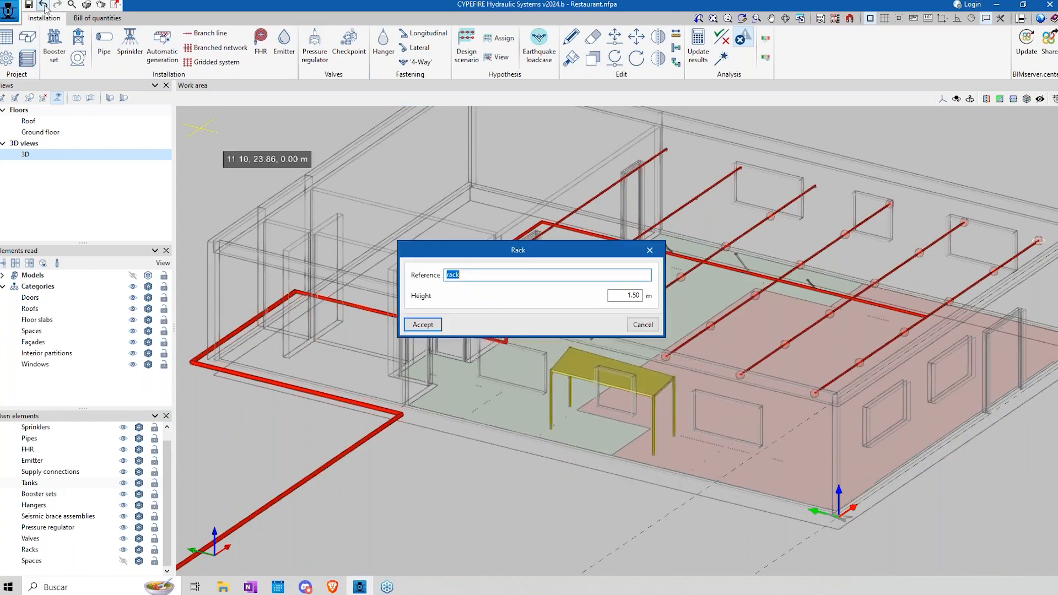
left_click(642, 328)
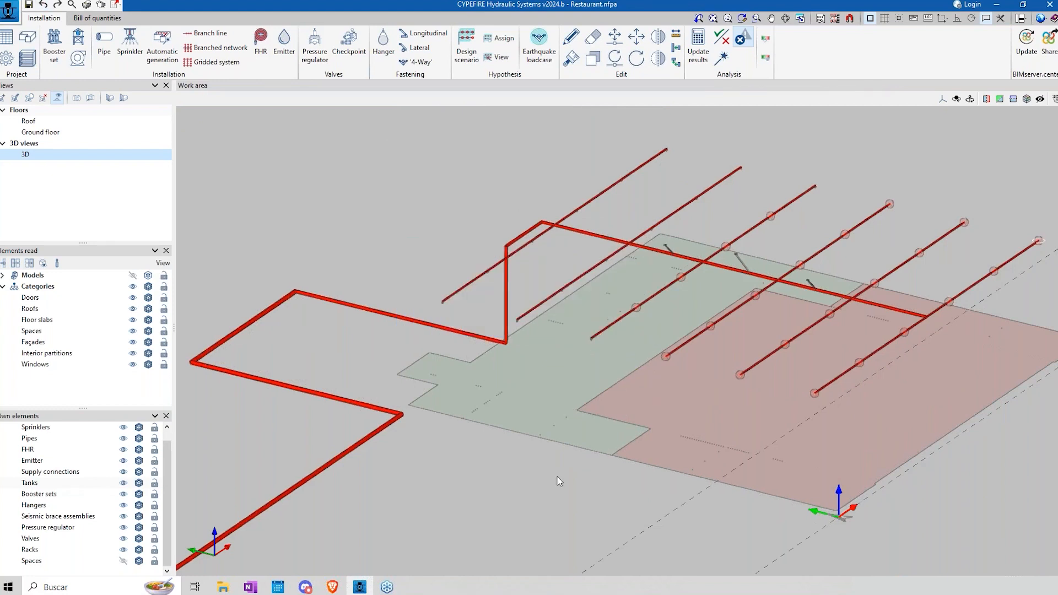
Step: Show the models read from BIM and the project's own spaces in the 3D view
scroll(558, 481, "down", 3)
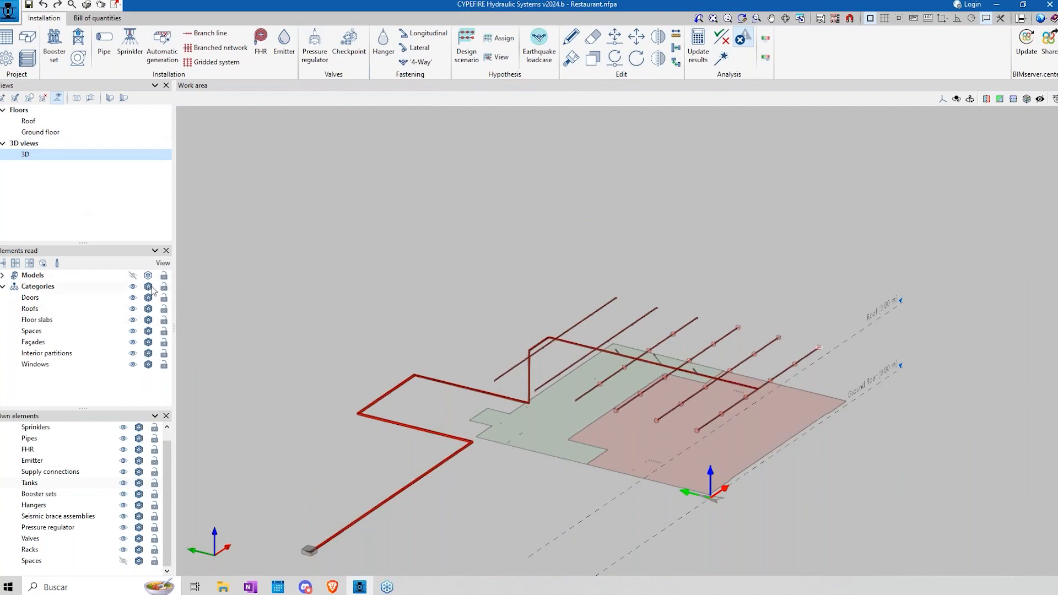
left_click(132, 276)
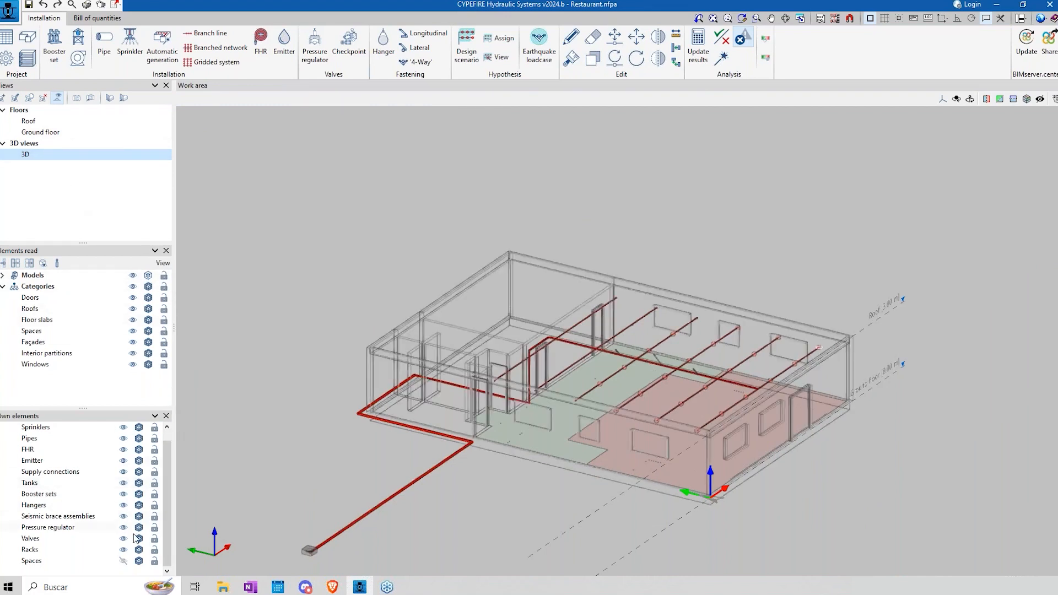
left_click(124, 561)
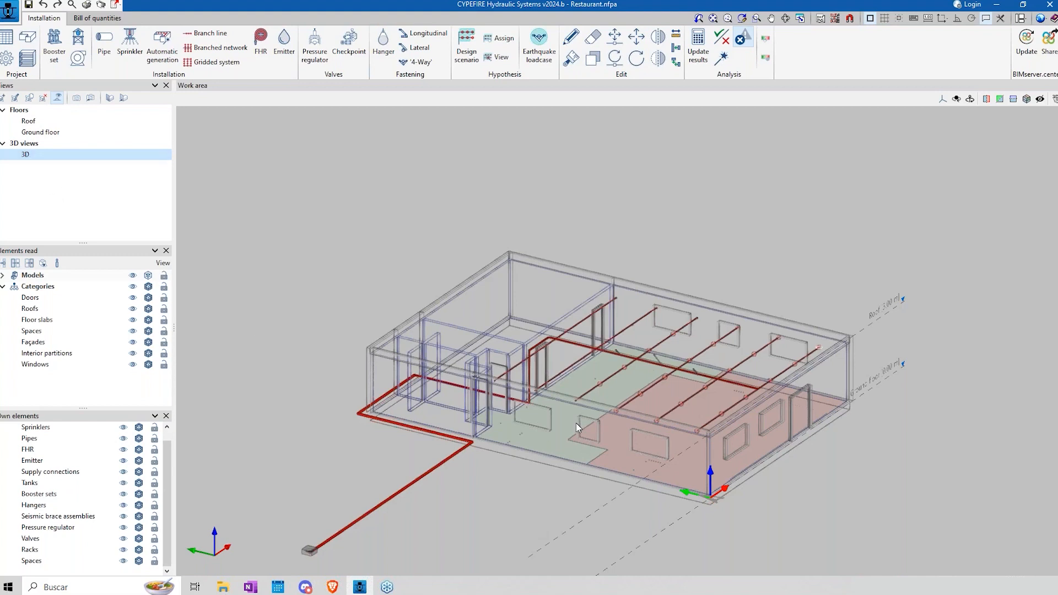
middle_click_drag(544, 406, 491, 393, "shift")
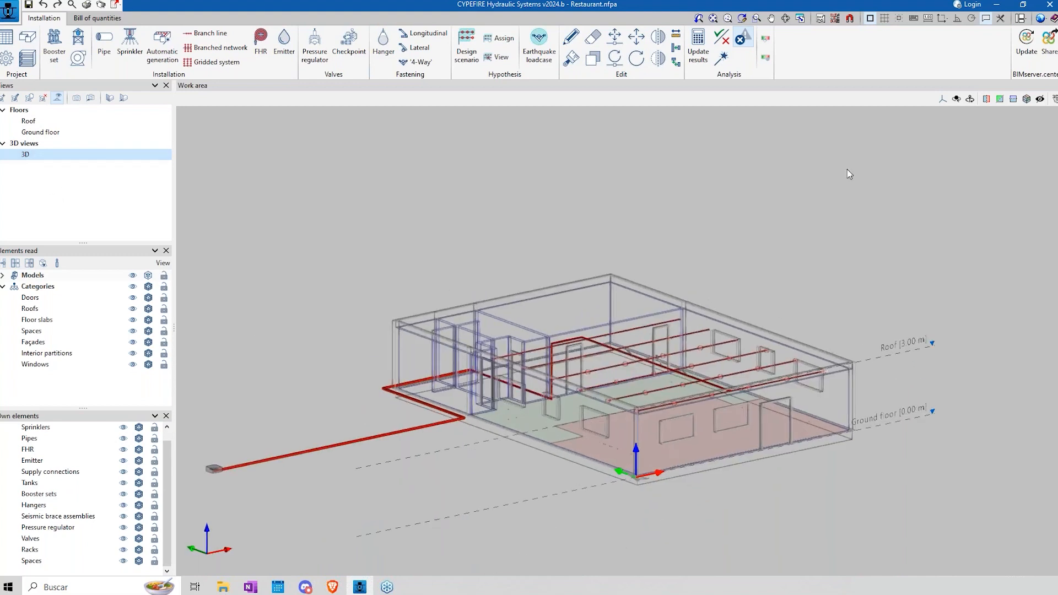
Step: Switch to IFC Builder and open the recent Restaurant.cbim example
left_click(996, 4)
left_click_drag(314, 165, 444, 151)
left_click(342, 130)
left_click_drag(341, 129, 300, 80)
left_click_drag(396, 125, 347, 77)
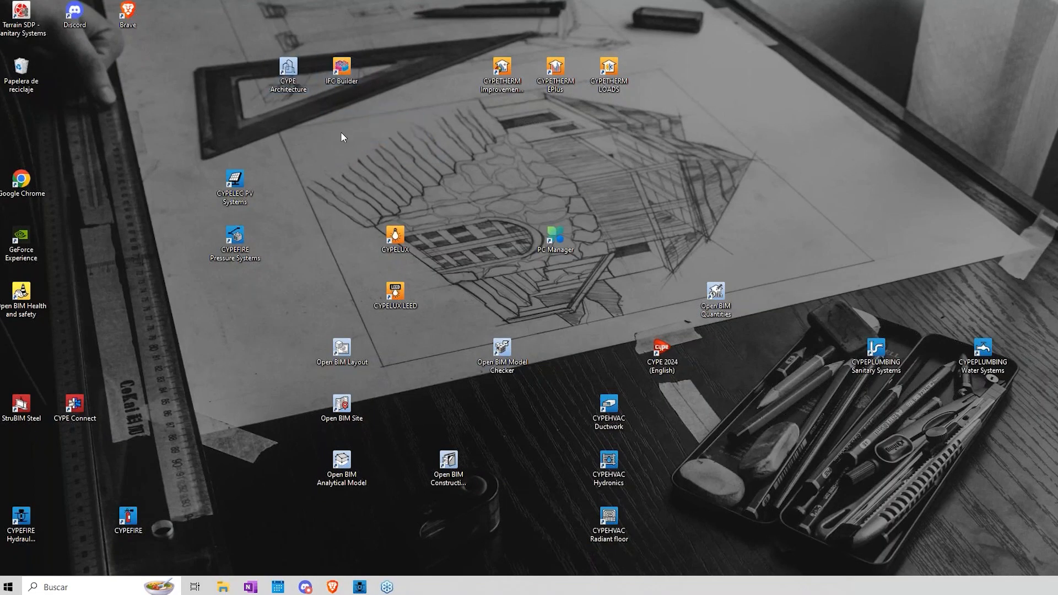
double_click(342, 71)
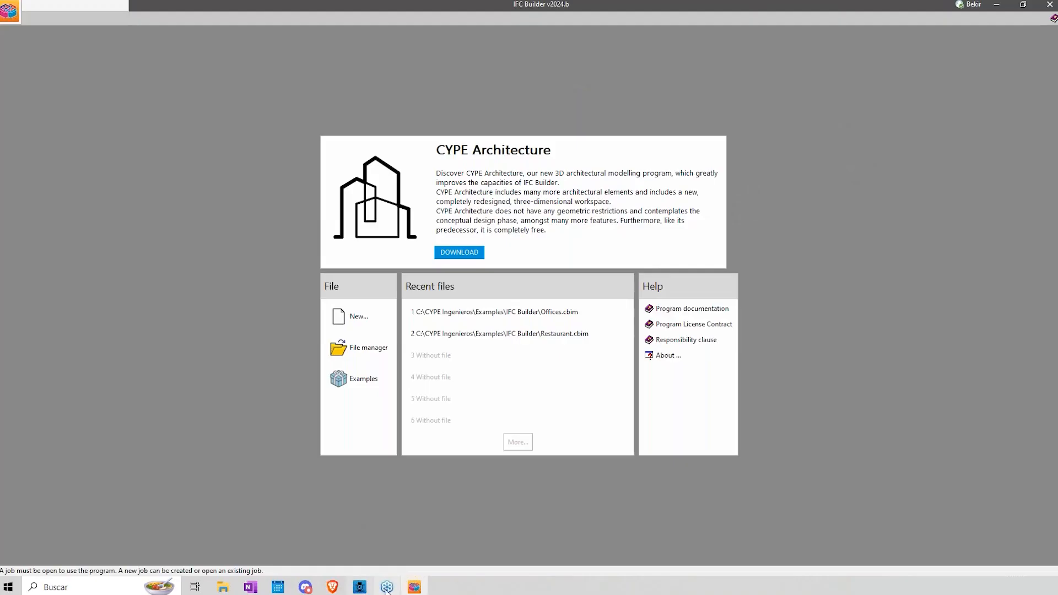
left_click(551, 334)
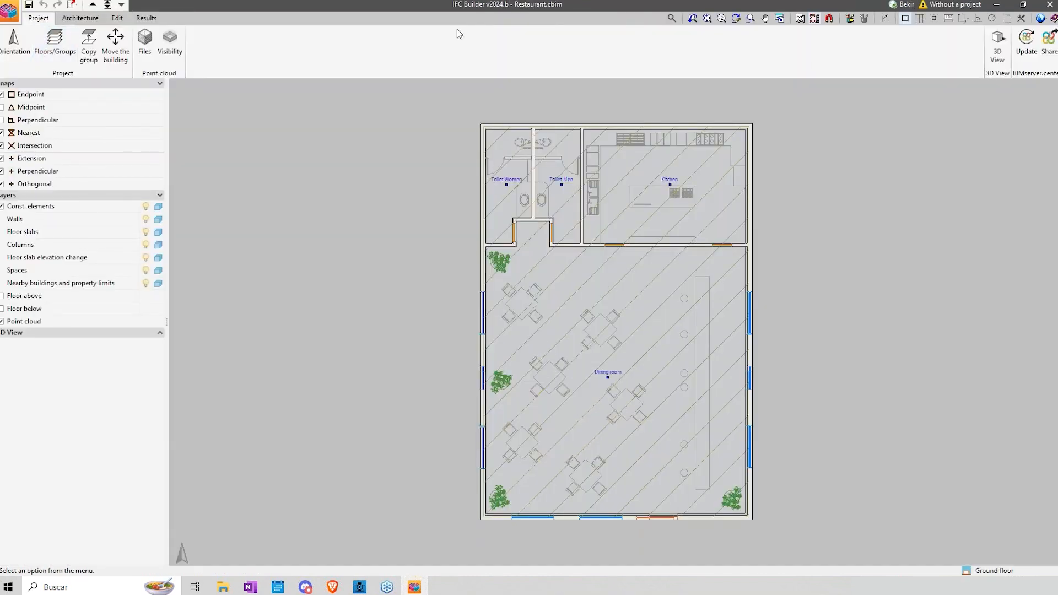
Step: Examine the restaurant in IFC Builder's 3D view, trying the display modes of the walls and partitions, and close the view
left_click(88, 21)
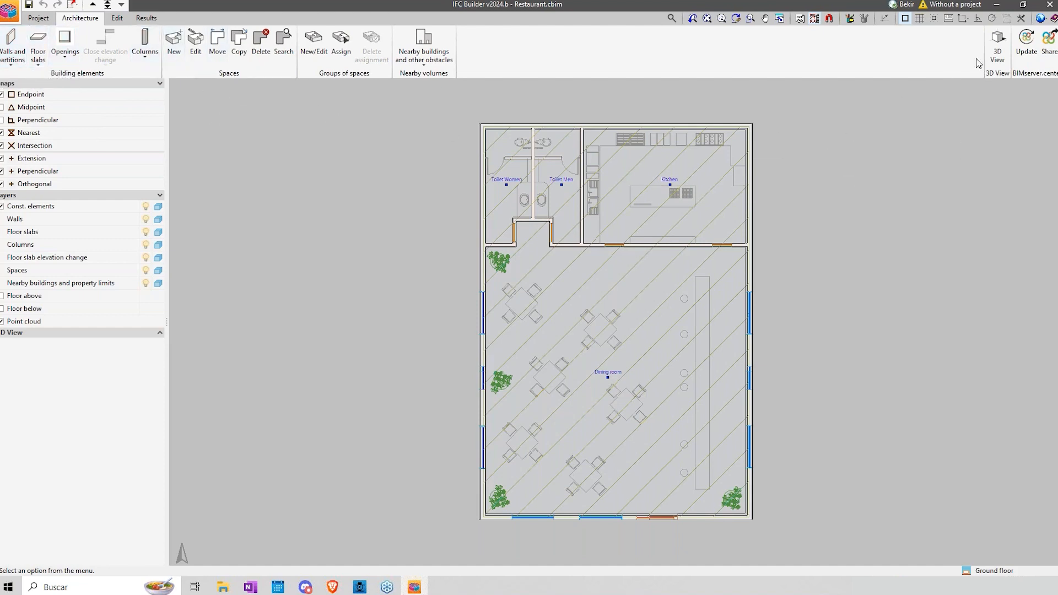
left_click(997, 51)
left_click(456, 313)
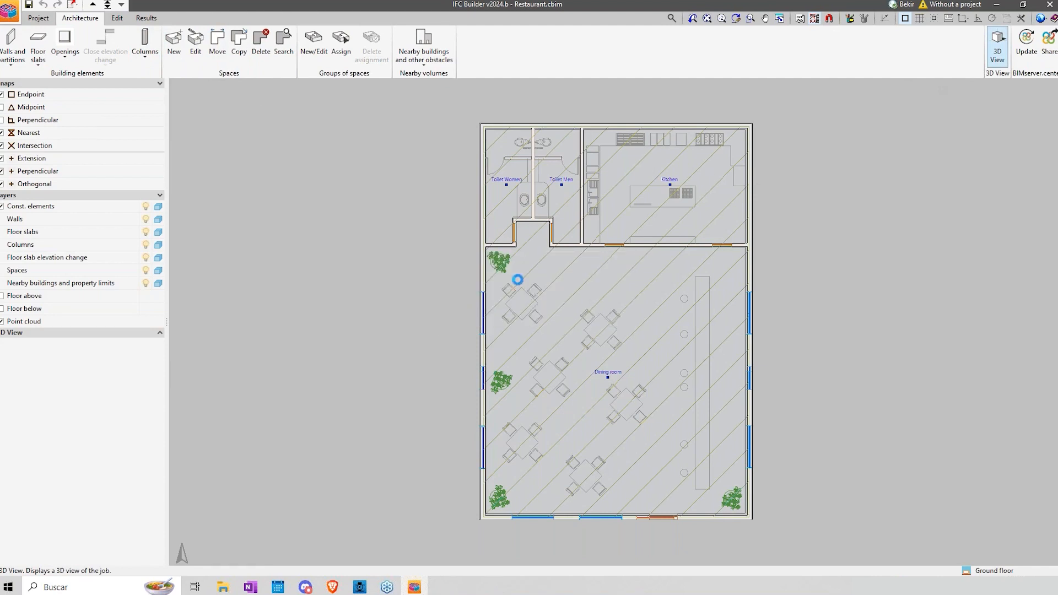
left_click(679, 198)
middle_click_drag(569, 362, 788, 342)
scroll(788, 342, "up", 1)
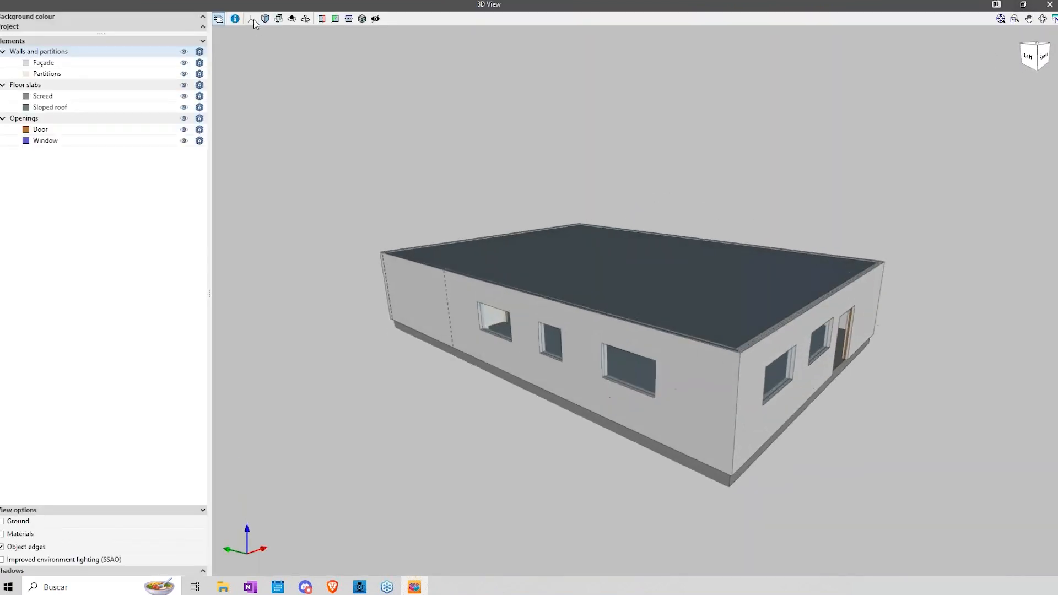
left_click(199, 52)
left_click(199, 52)
middle_click_drag(609, 268, 573, 278)
left_click(1049, 5)
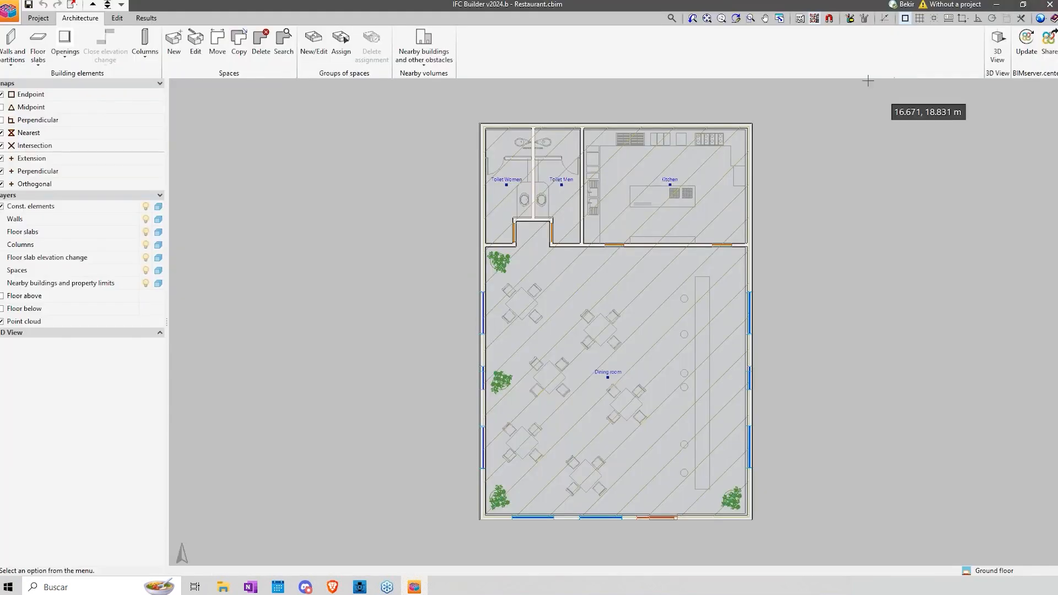
Step: Check which DXF-DWG files can be added as templates, leaving the file selection without importing a new one
left_click(800, 19)
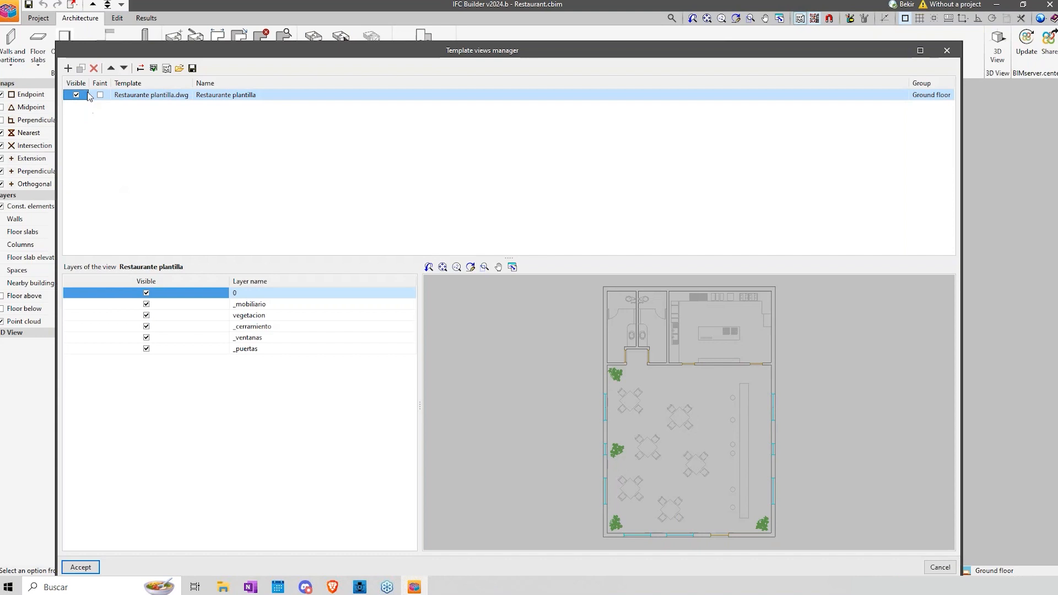
left_click(67, 68)
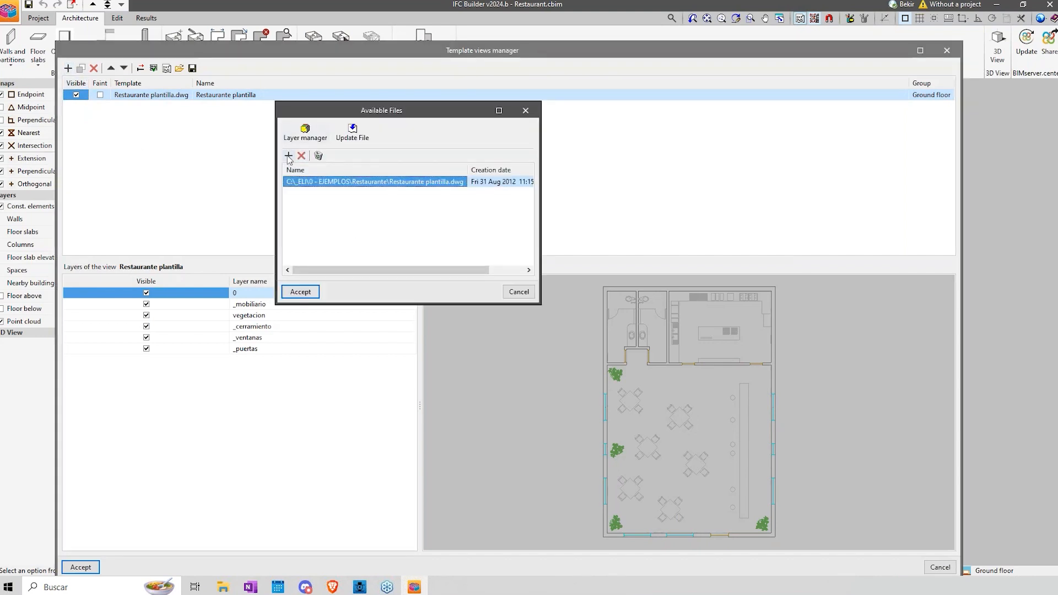
left_click(288, 154)
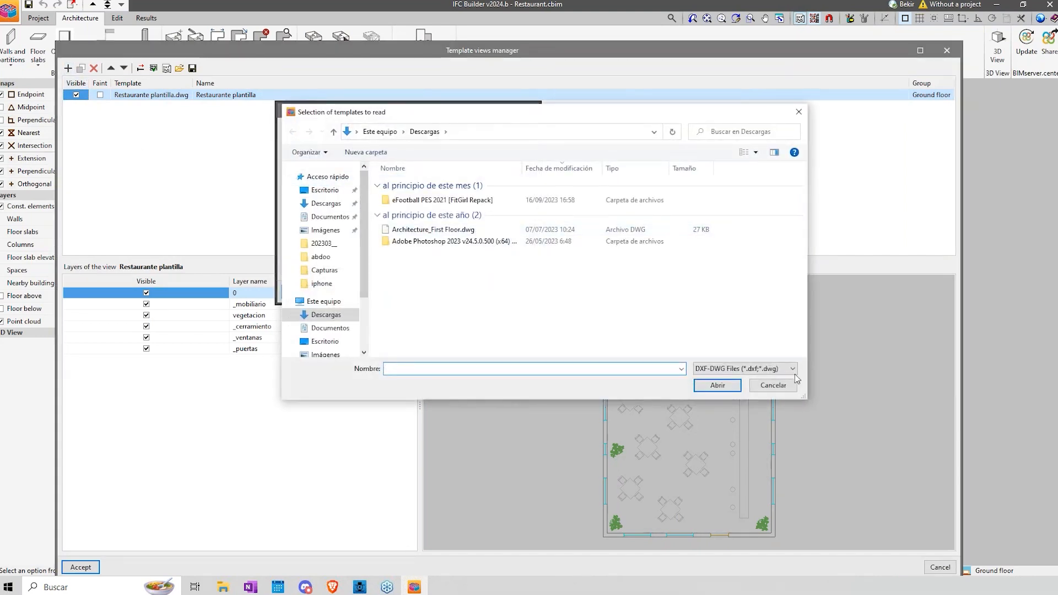
left_click(781, 370)
left_click(781, 369)
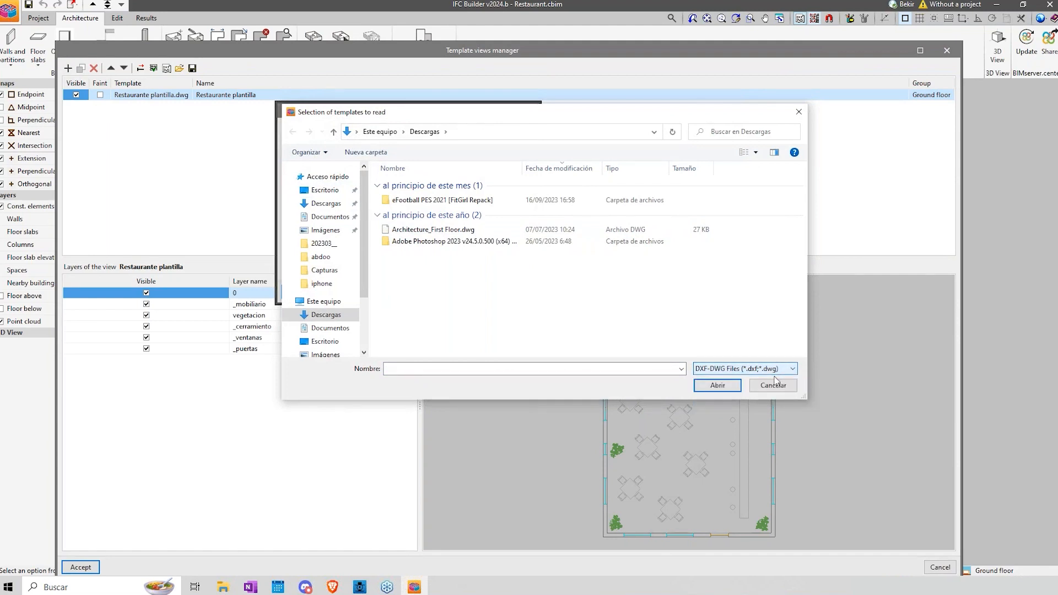
left_click(779, 385)
left_click(517, 290)
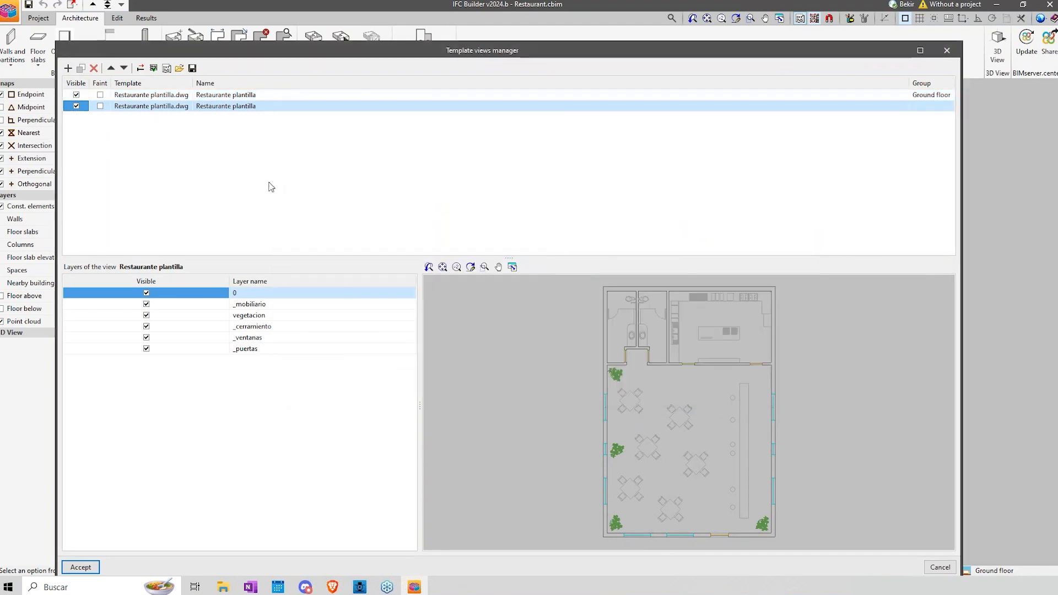
Step: Check the displacement, scale and rotation options for the template, and discard the template view changes
left_click(141, 69)
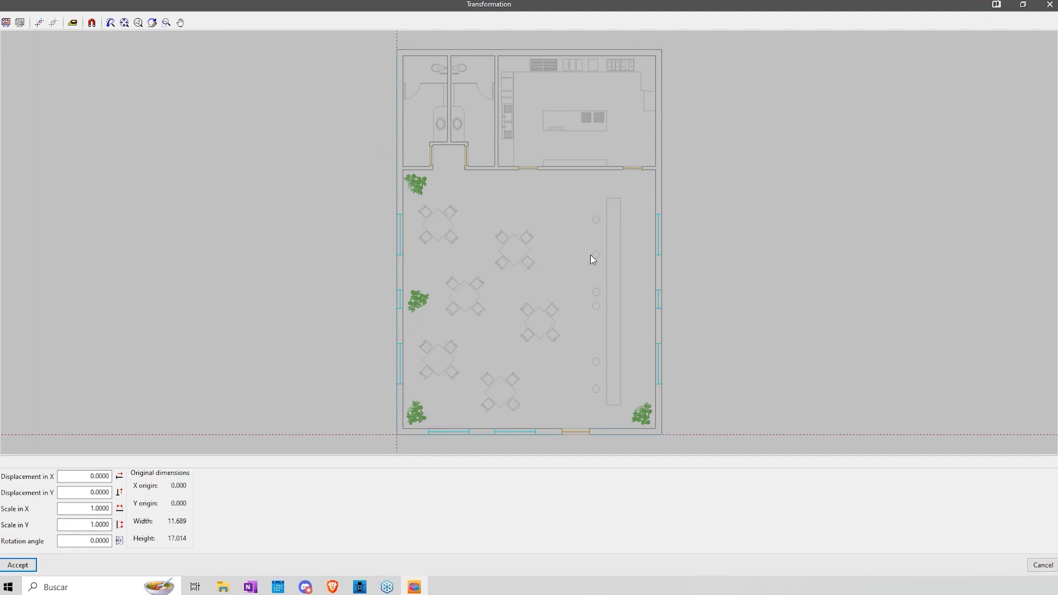
left_click(1049, 4)
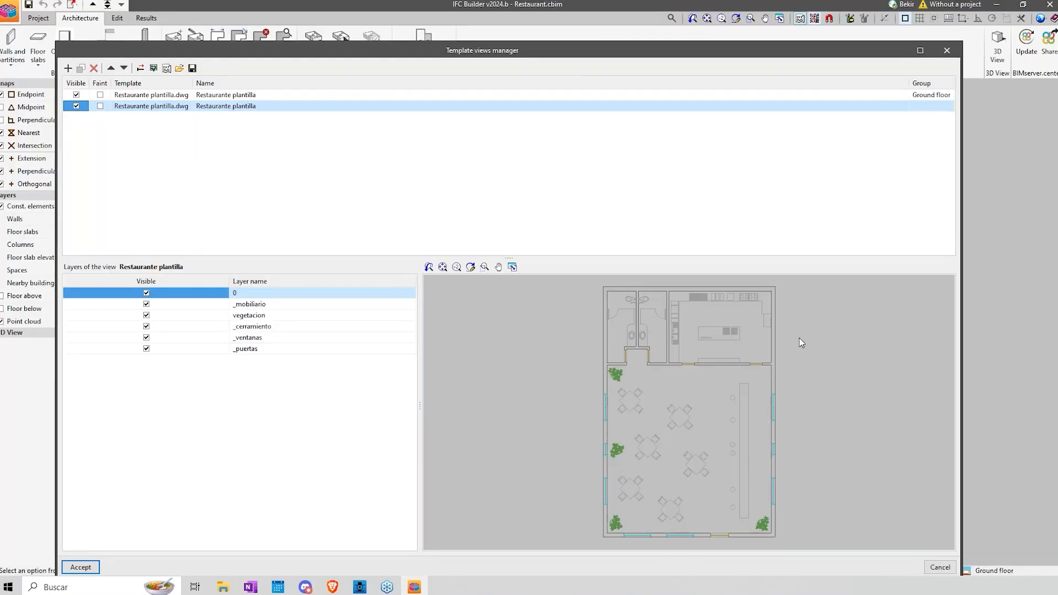
left_click(939, 568)
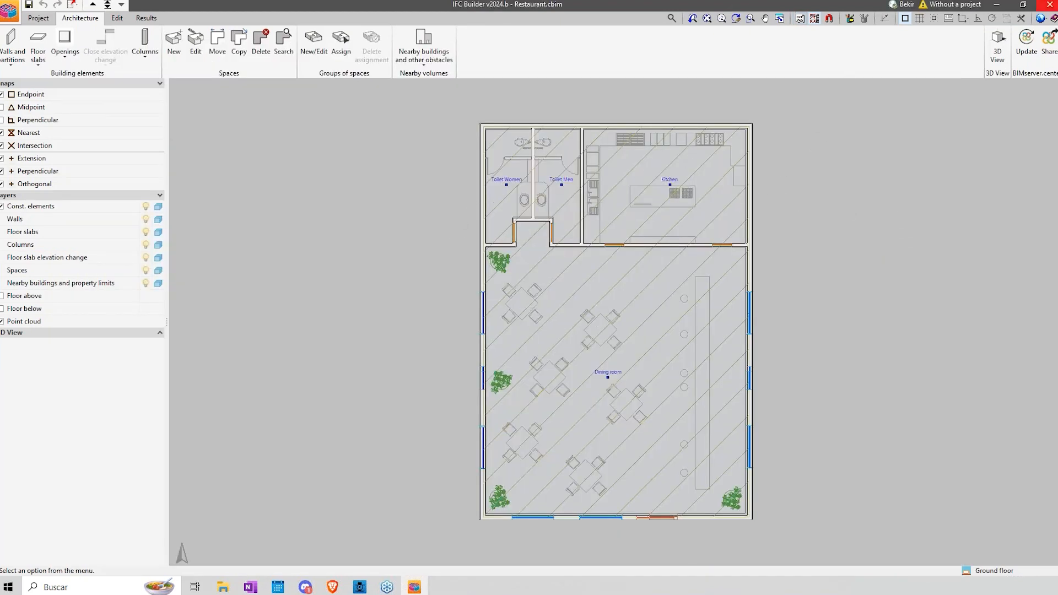
Step: Close IFC Builder and return to the restaurant project in CYPEFIRE Hydraulic Systems
left_click(1049, 4)
left_click(475, 321)
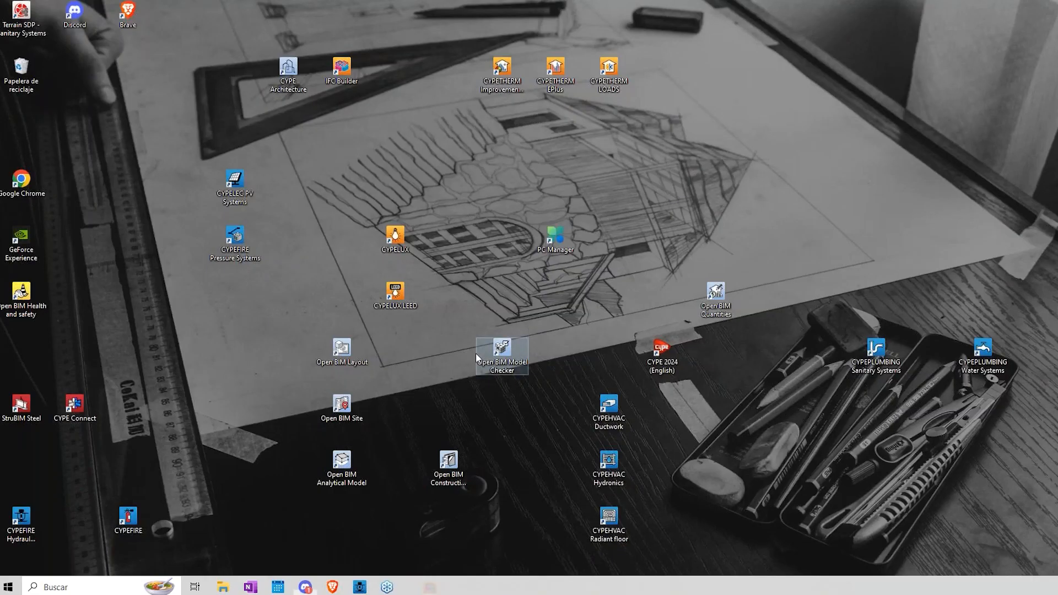
middle_click_drag(478, 433, 508, 457, "shift")
Step: Compare the solid, hidden and transparent displays of the models read in the 3D view, and restore the wireframe display
left_click(149, 276)
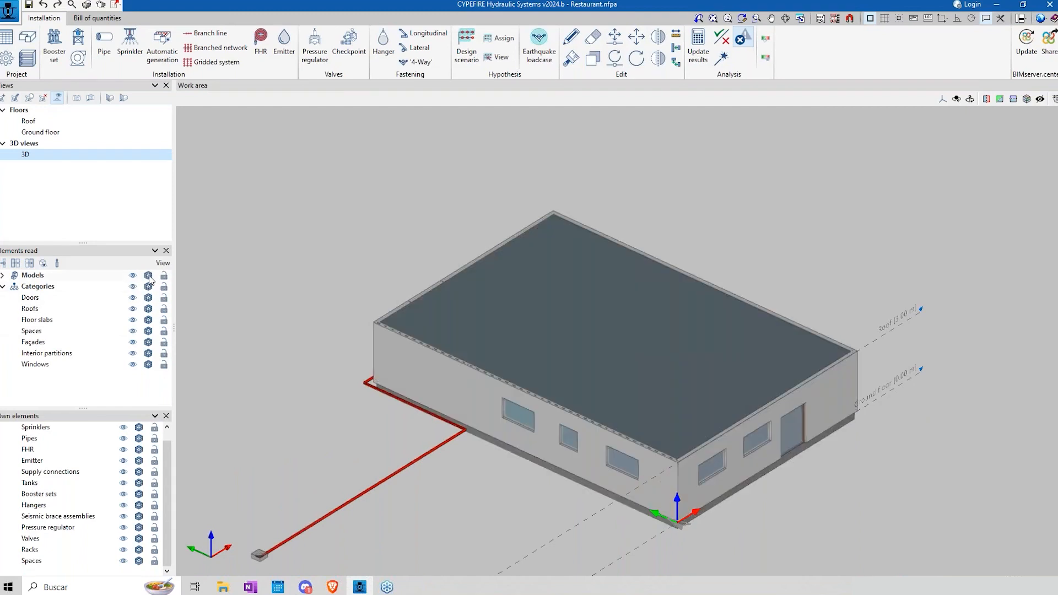
middle_click_drag(793, 497, 653, 512, "shift")
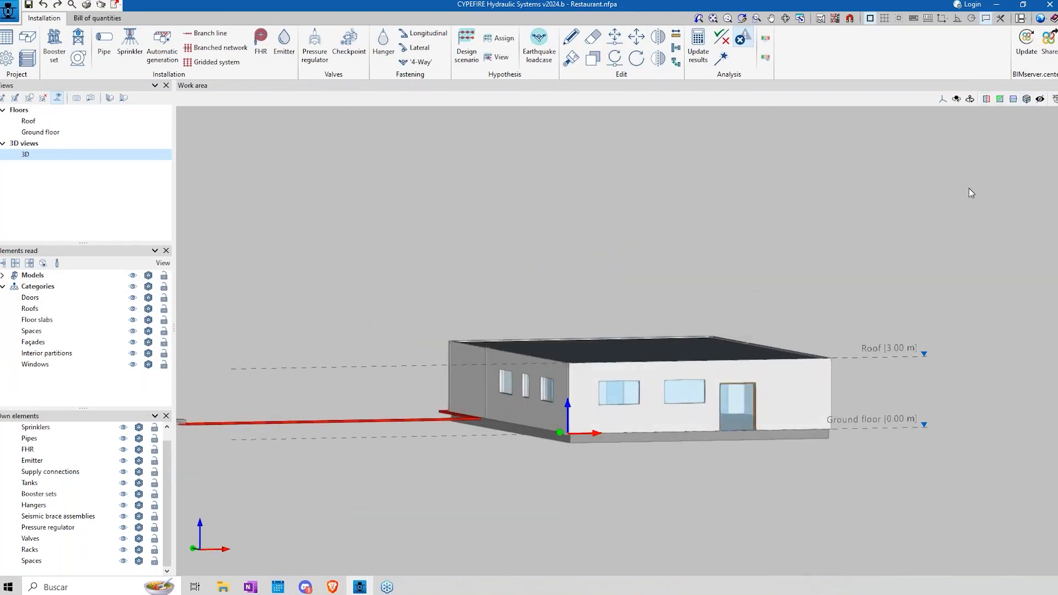
middle_click_drag(574, 441, 652, 445, "shift")
left_click(133, 275)
middle_click_drag(591, 422, 323, 368, "shift")
left_click(133, 275)
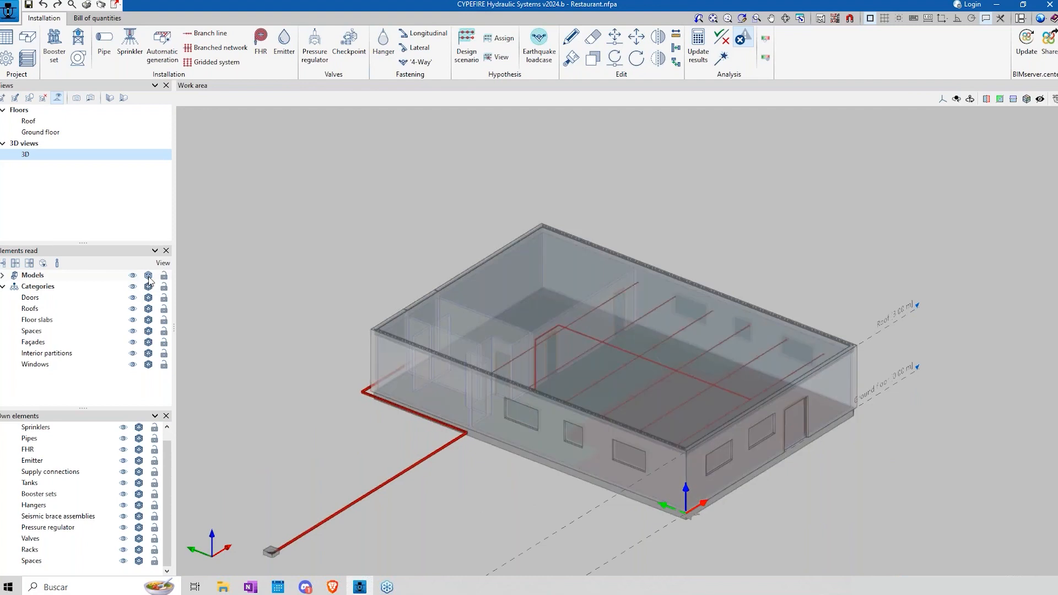
left_click(149, 277)
middle_click_drag(556, 412, 513, 400, "shift")
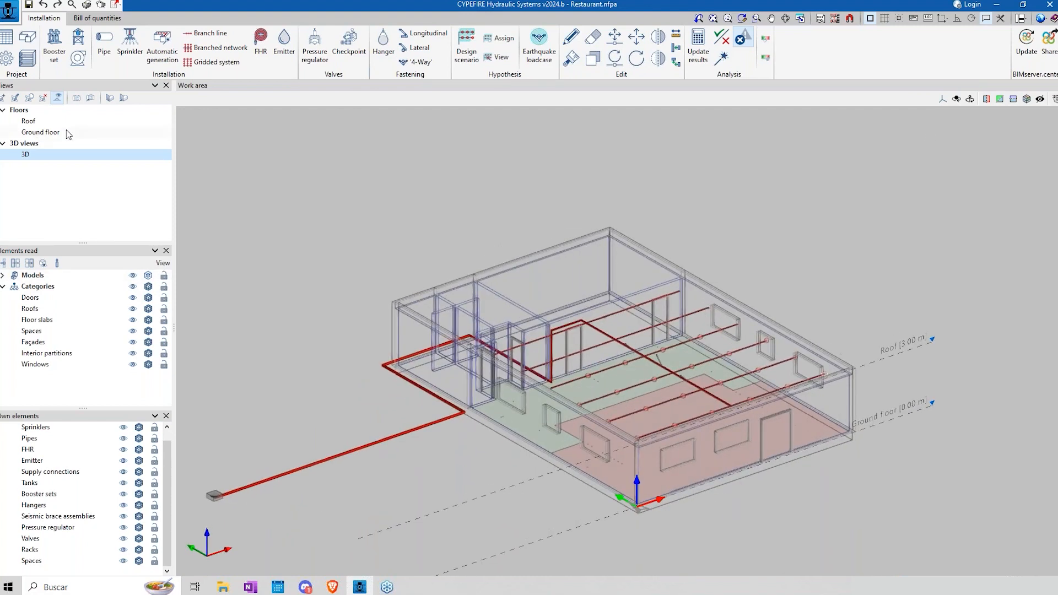
Step: Check the elevation and plane distances configured for the Ground floor and Roof views, leaving both unchanged
left_click(42, 132)
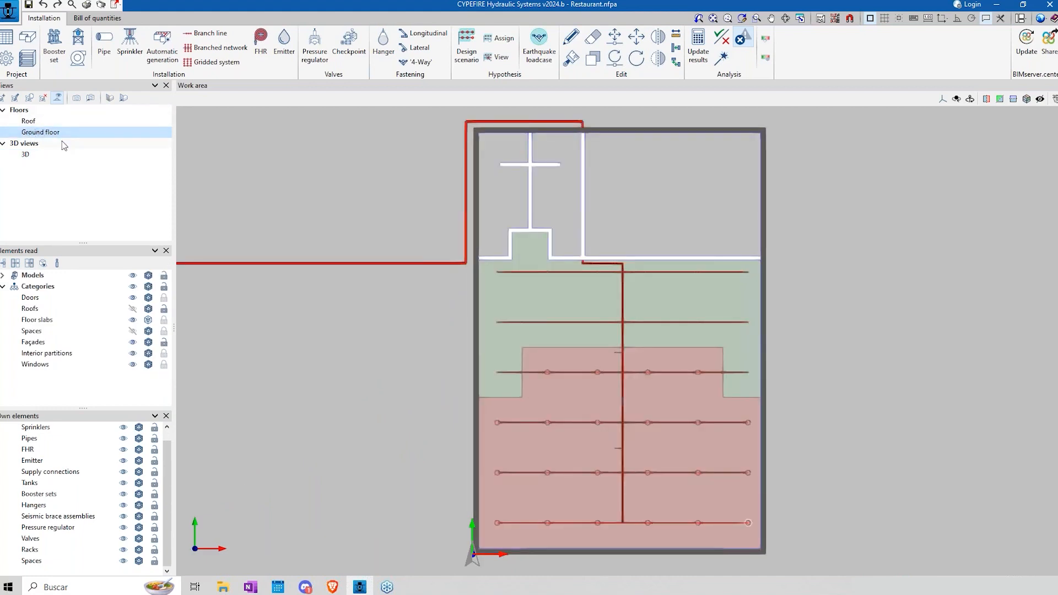
double_click(34, 132)
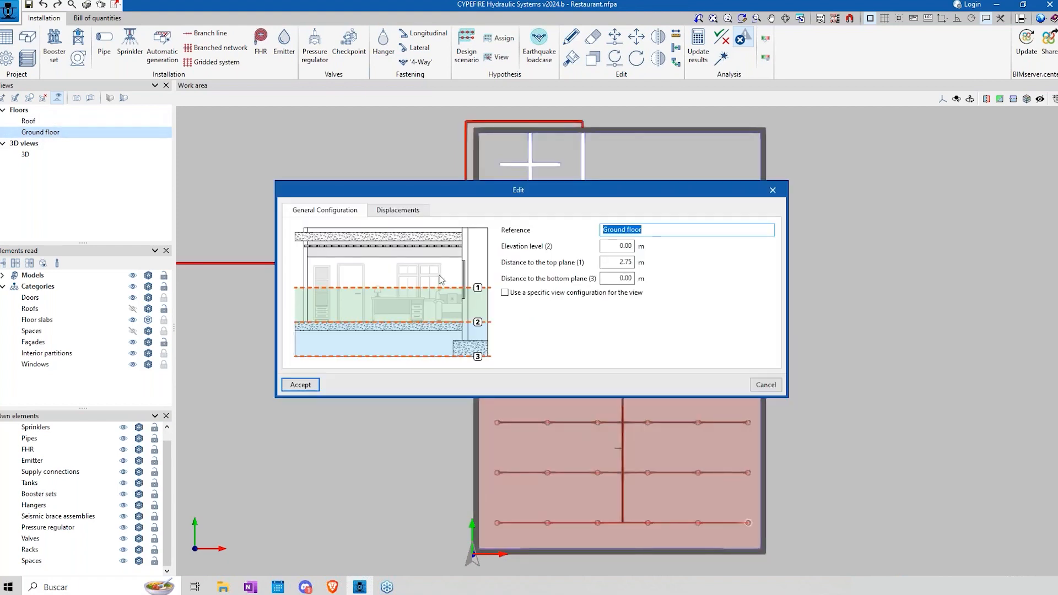
key("Tab")
key("Tab")
key("Tab")
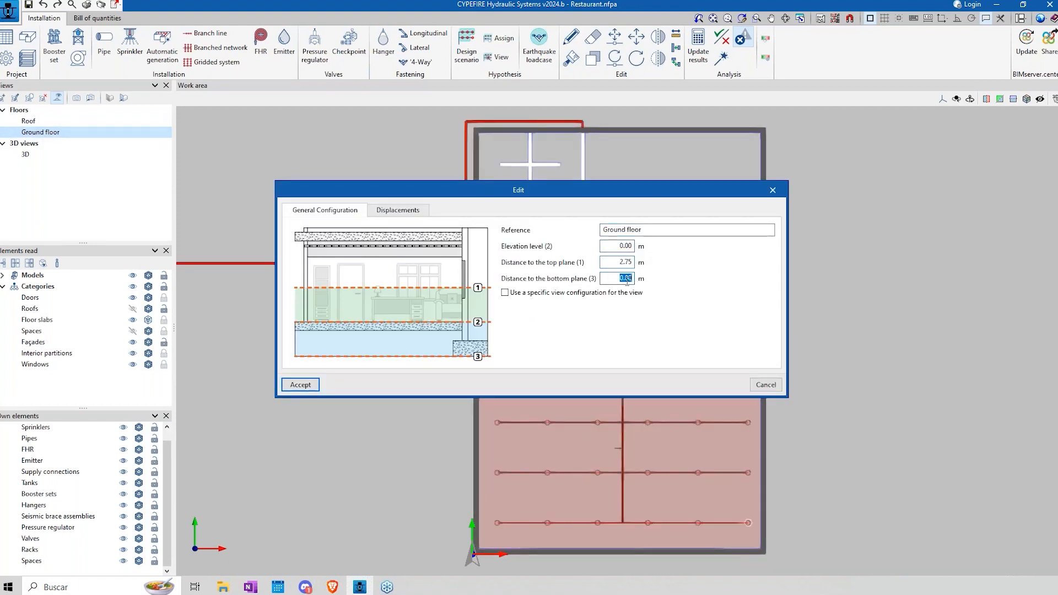
left_click(775, 390)
left_click(30, 121)
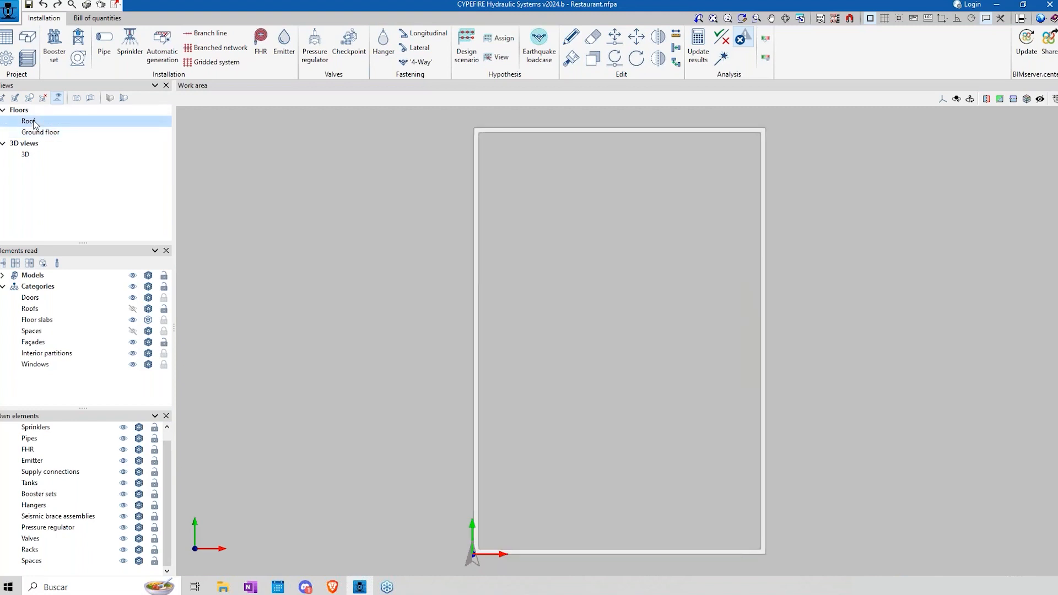
double_click(28, 121)
left_click(763, 385)
Step: Add a second view of the Restaurante plantilla.dwg template to the template views
left_click(821, 19)
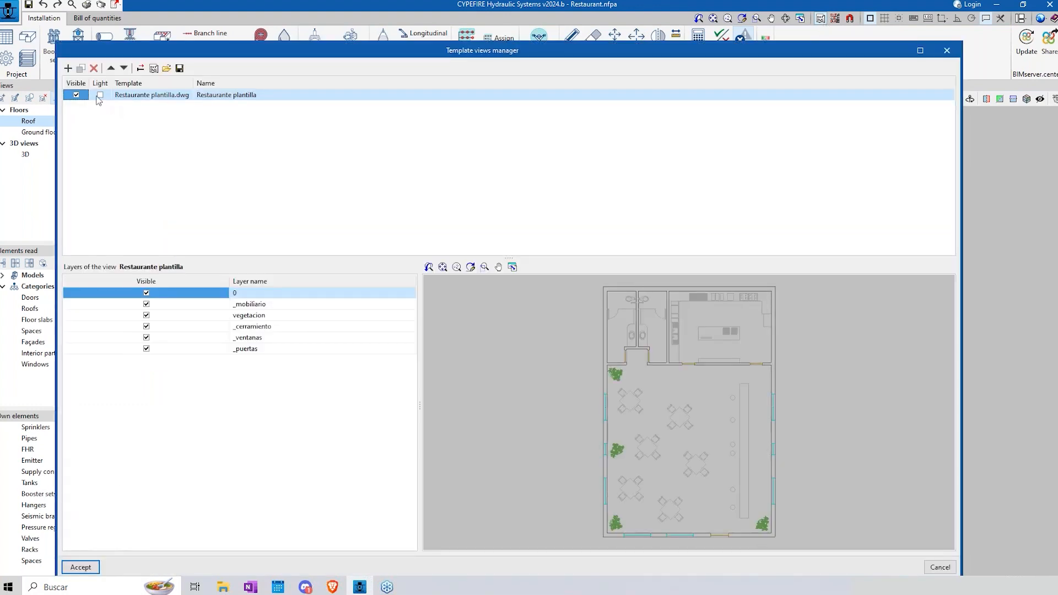
left_click(68, 69)
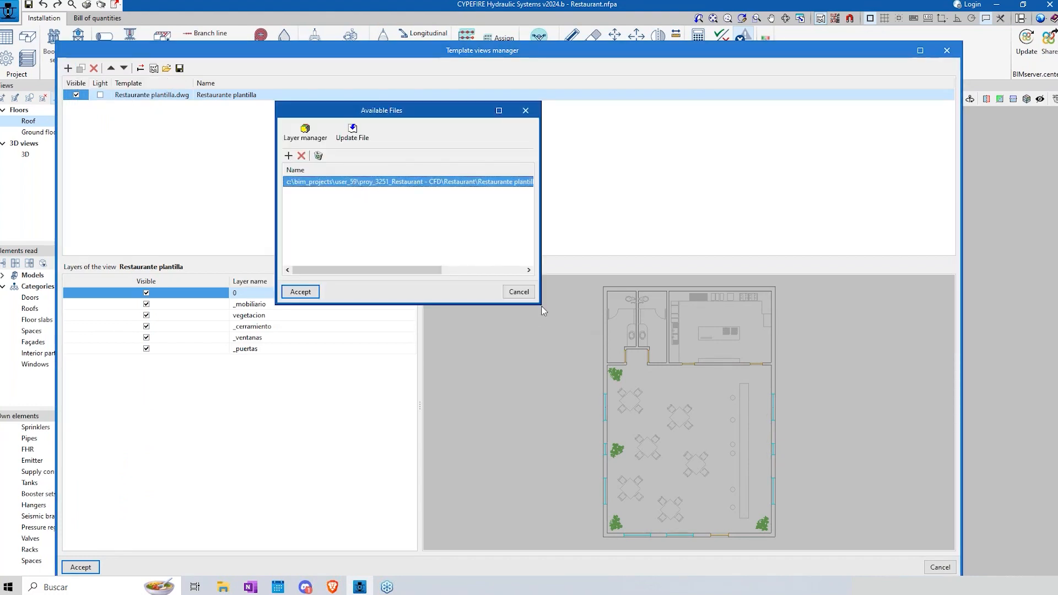
left_click_drag(538, 302, 876, 426)
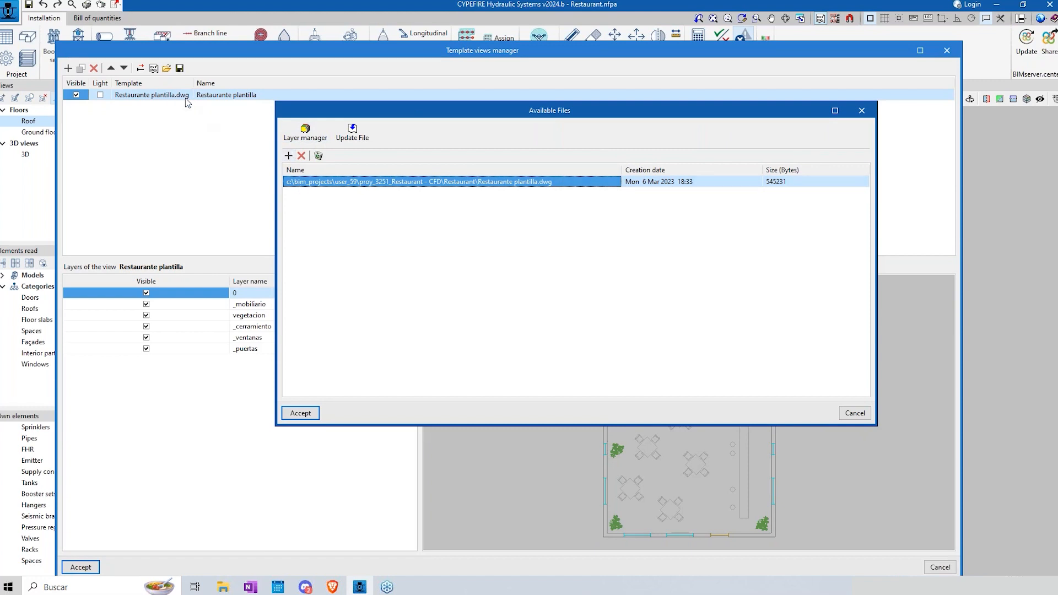
left_click(846, 414)
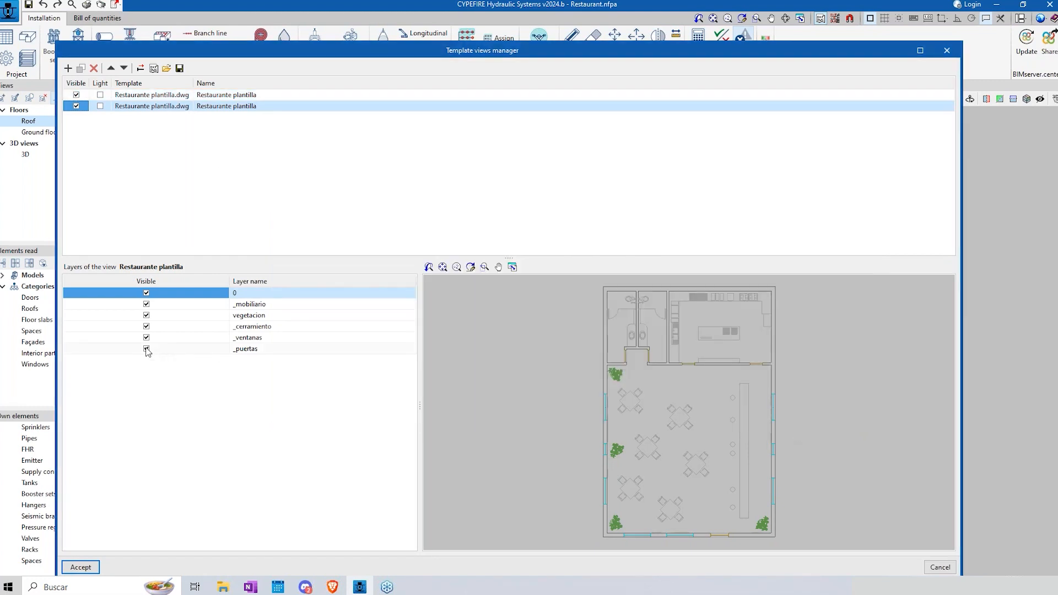
Step: Turn the template layers from _mobiliario to _puertas off and back on, accept the template views, and open the Ground floor plan
left_click(146, 337)
left_click(146, 348)
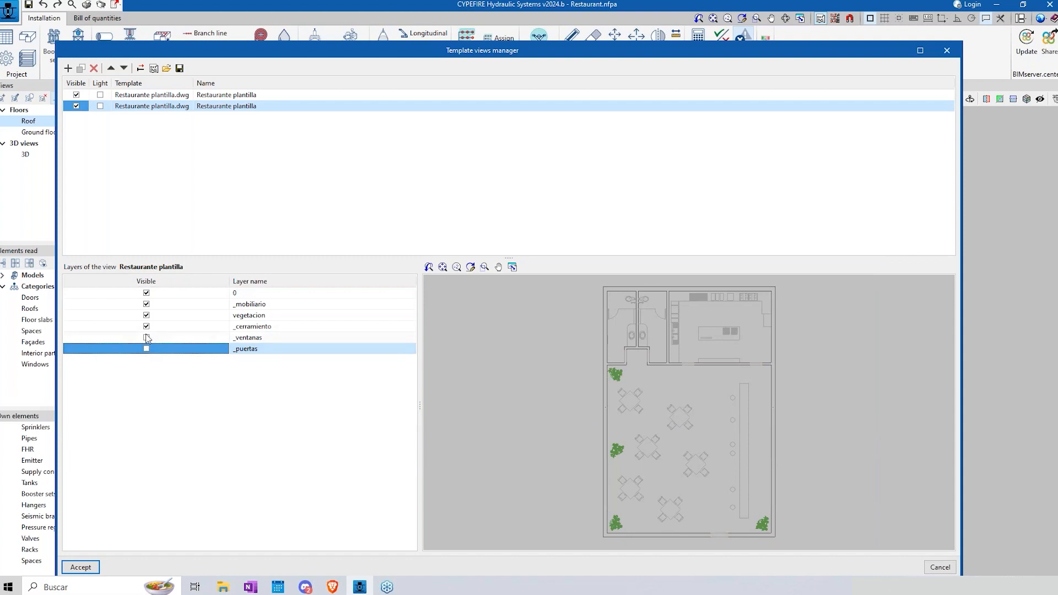
left_click(146, 326)
left_click(146, 316)
left_click(146, 303)
left_click(146, 303)
left_click(146, 327)
left_click(146, 337)
left_click(146, 348)
left_click(146, 315)
left_click(81, 567)
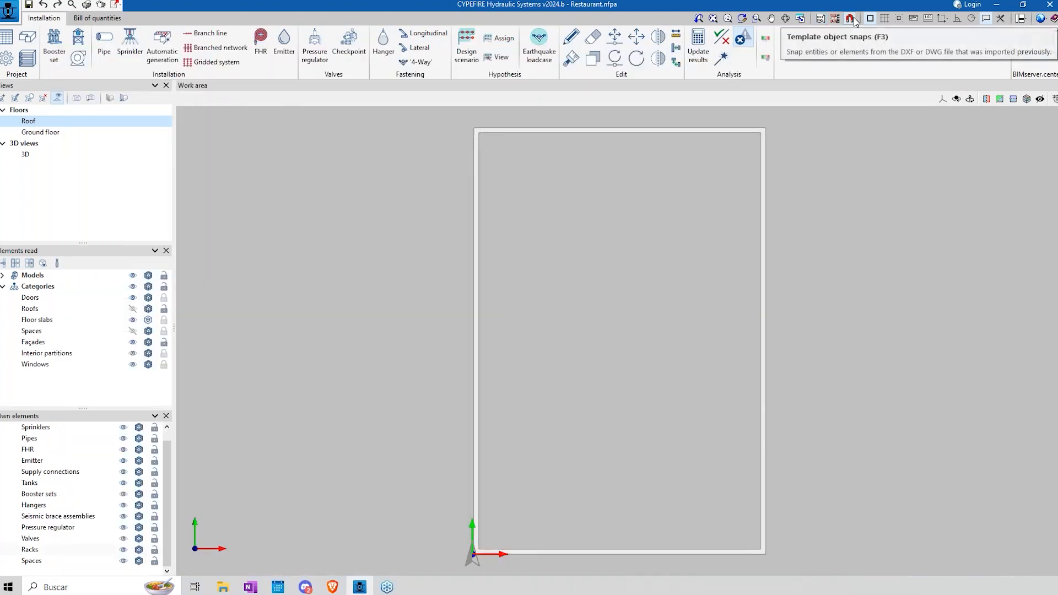
left_click(71, 136)
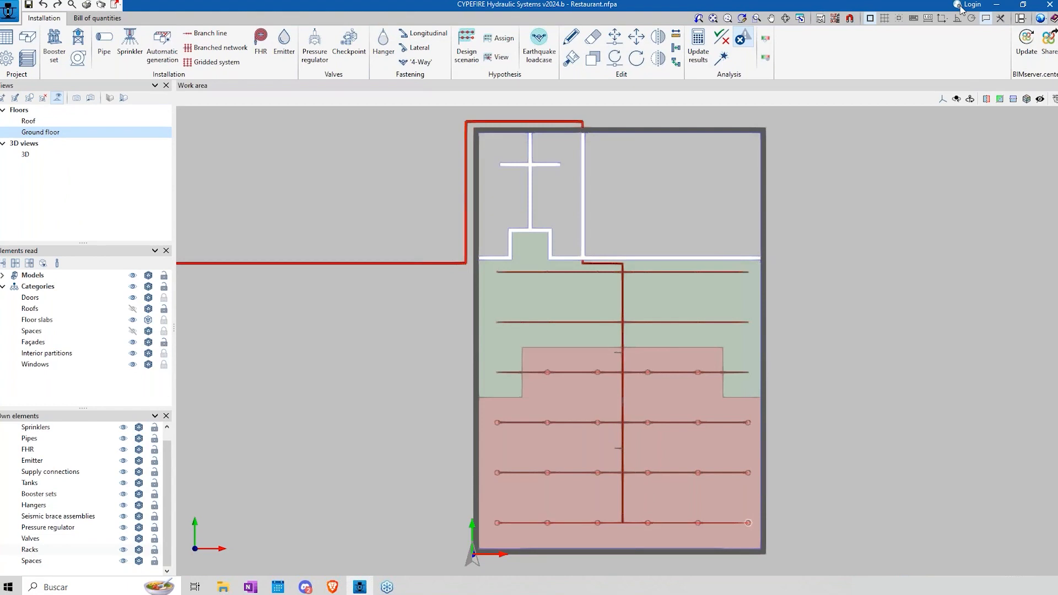
Step: Activate the template object snaps and accept the snap settings
left_click(849, 20)
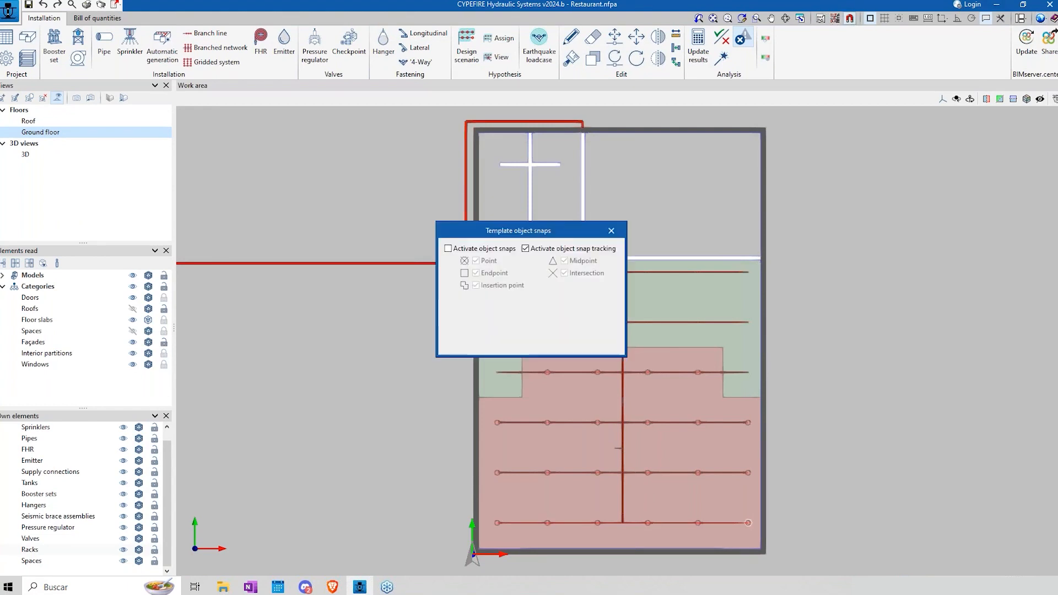
left_click(448, 248)
left_click(461, 346)
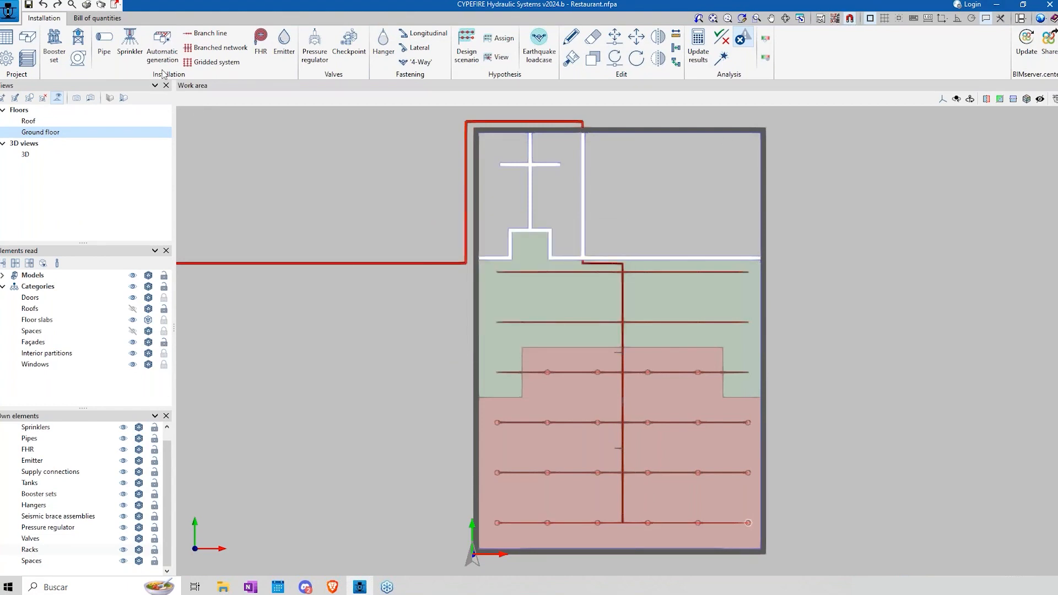
Step: Start a 32 mm branch line pipe and examine its 2D introduction mode and displacement option on the Ground floor plan
left_click(110, 55)
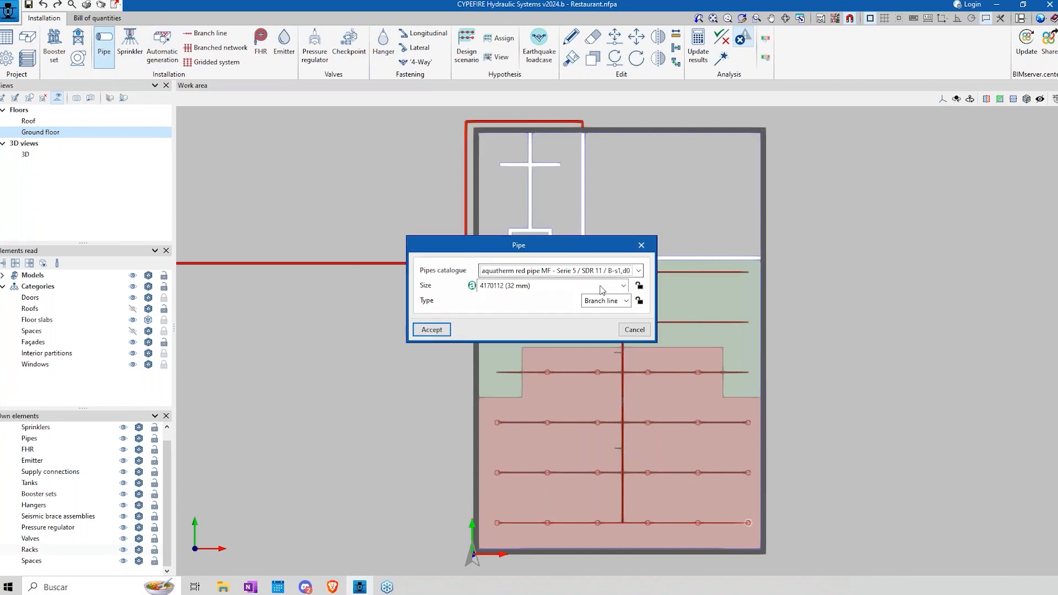
left_click(431, 330)
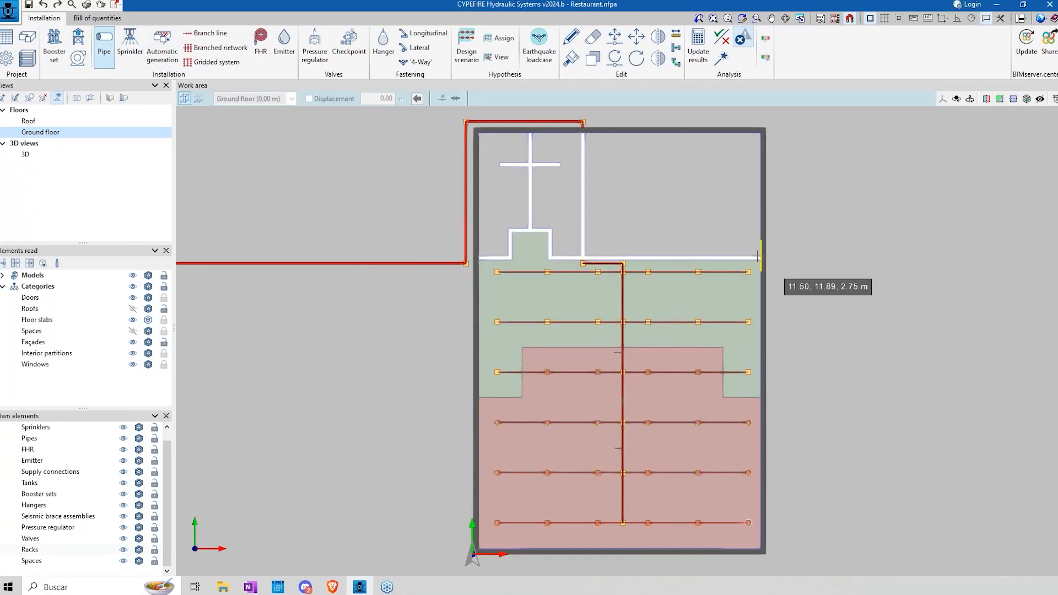
scroll(757, 138, "up", 3)
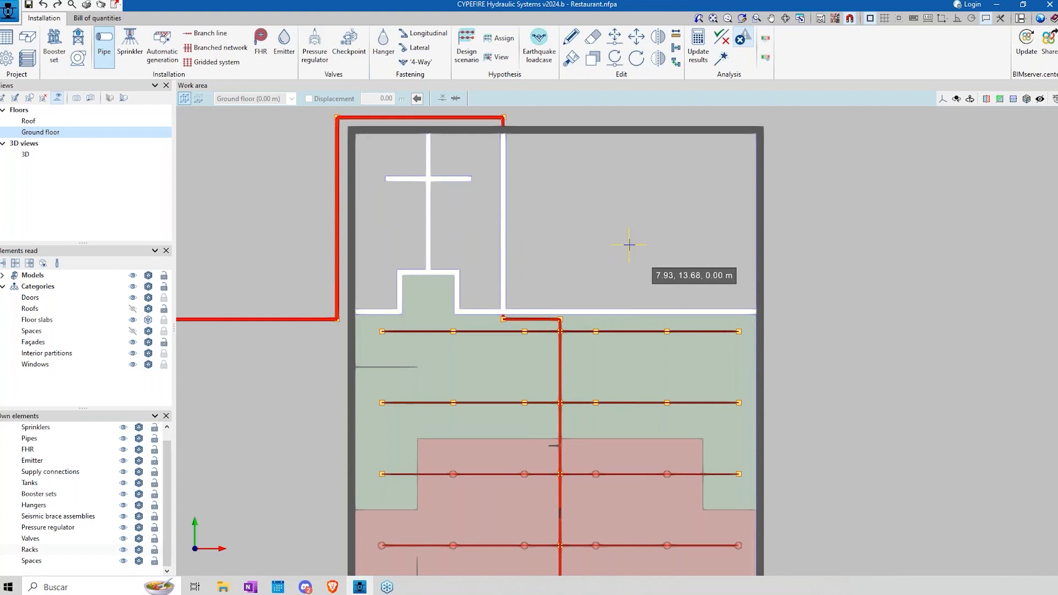
left_click(197, 100)
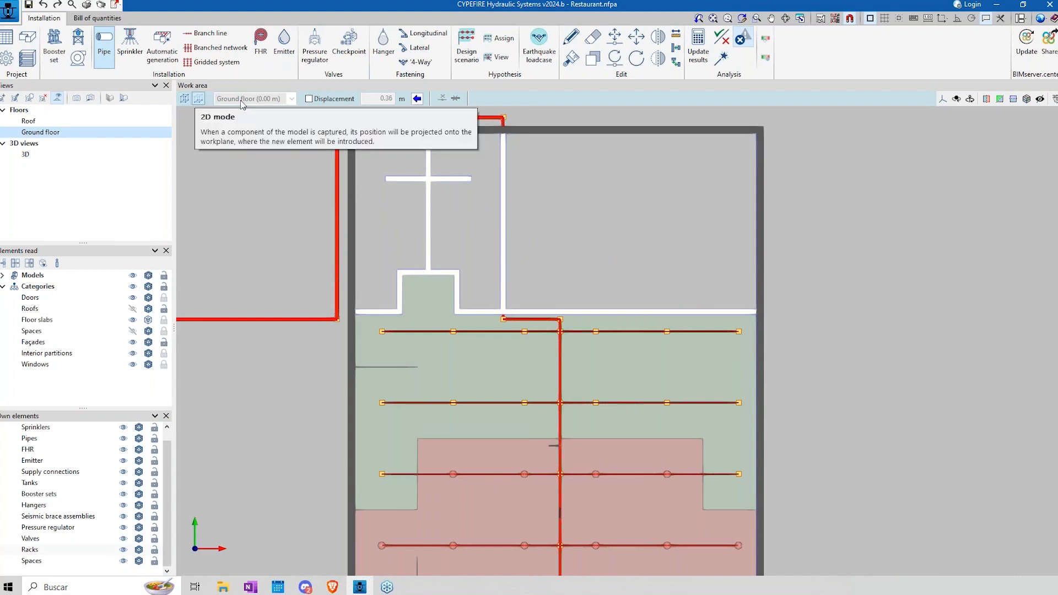
left_click(328, 100)
left_click(326, 101)
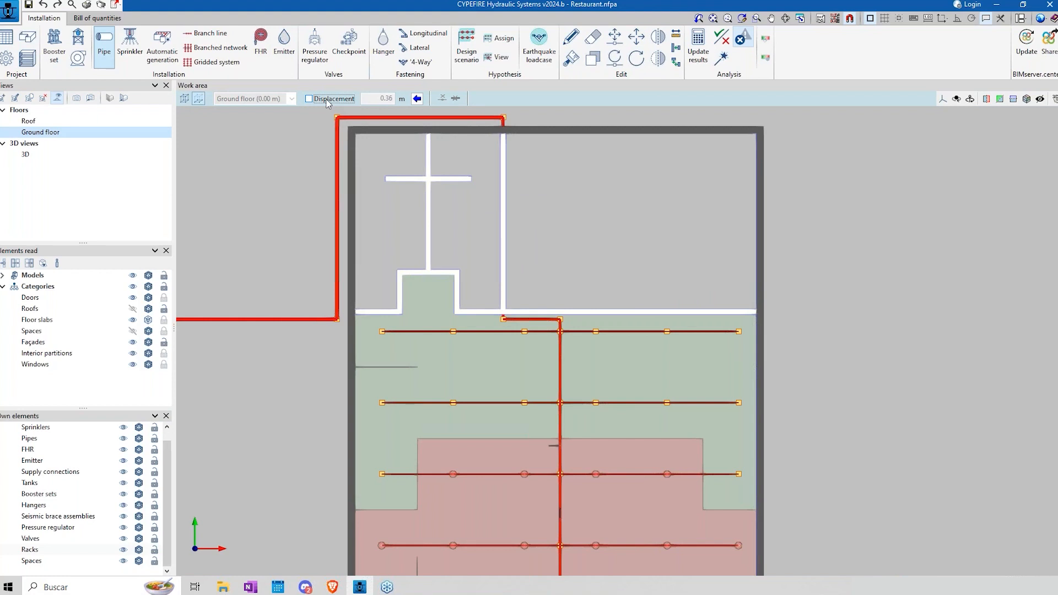
Step: Check the available view types without creating one, and inspect the whole installation in plan and in the 3D view
left_click(5, 99)
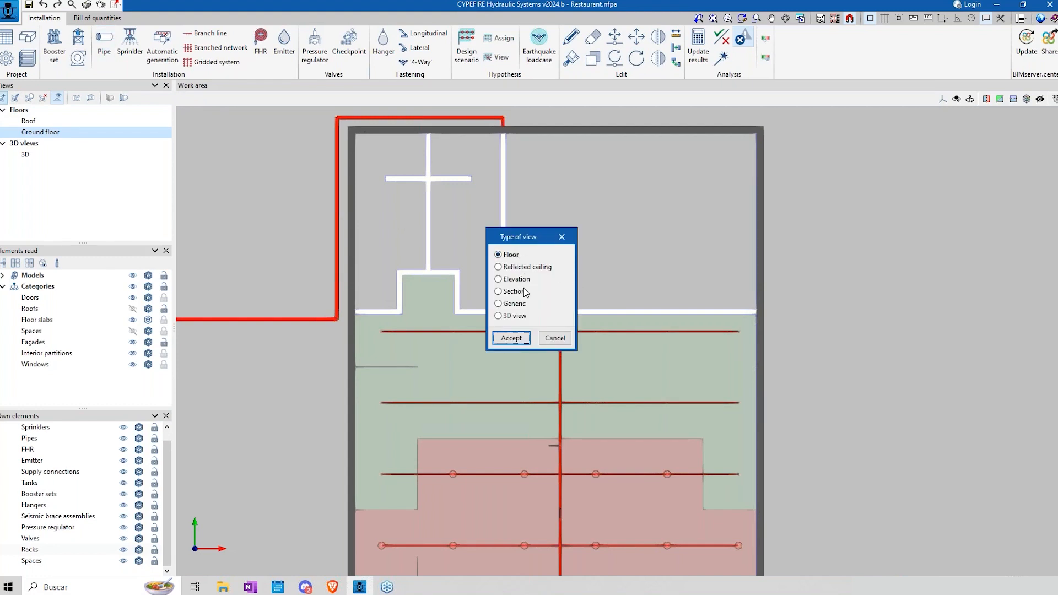
left_click(555, 339)
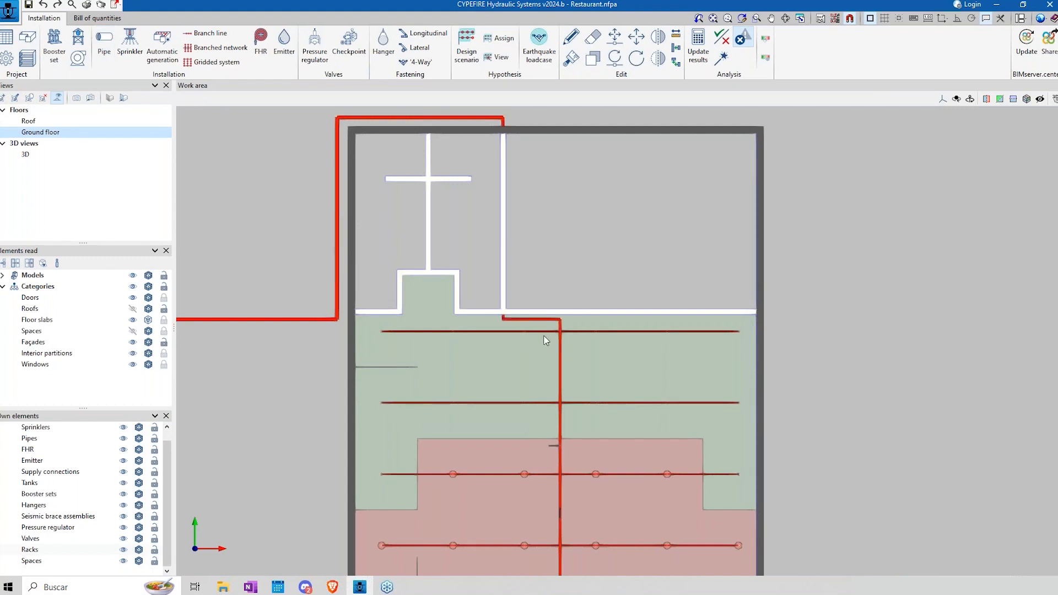
scroll(541, 310, "down", 2)
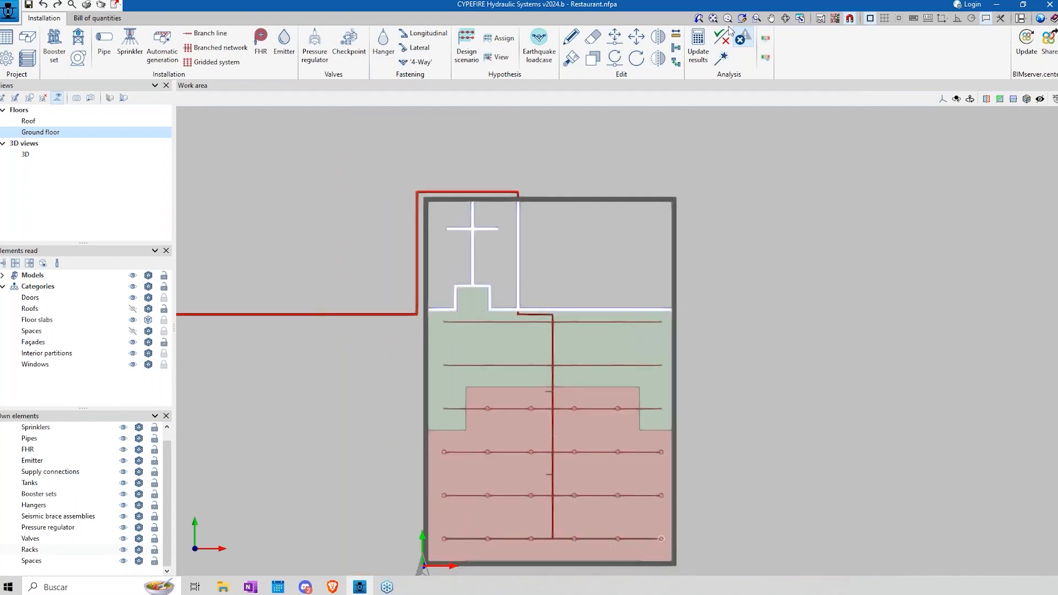
left_click(713, 19)
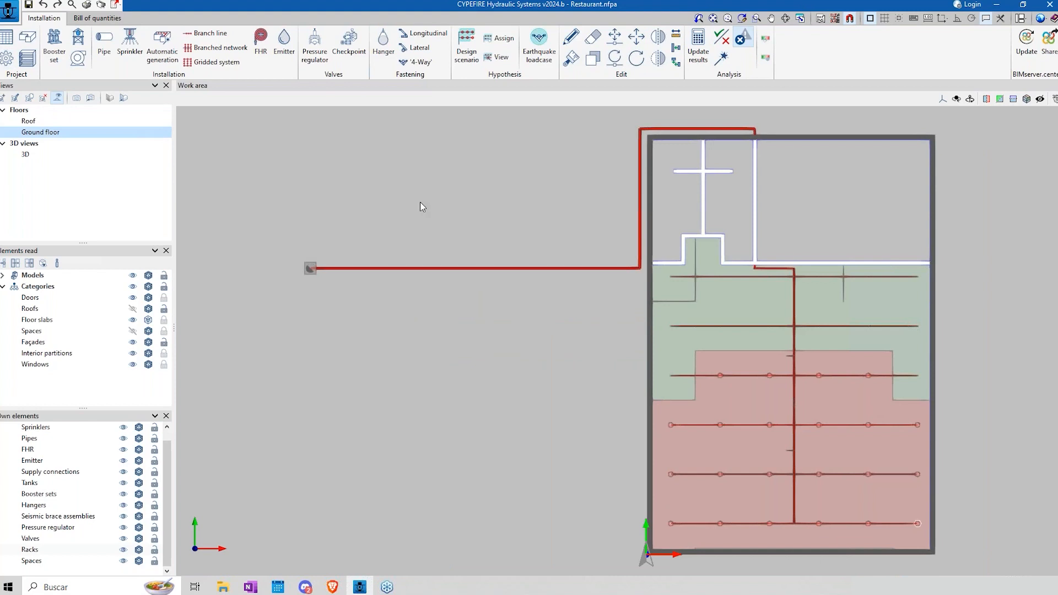
left_click(38, 156)
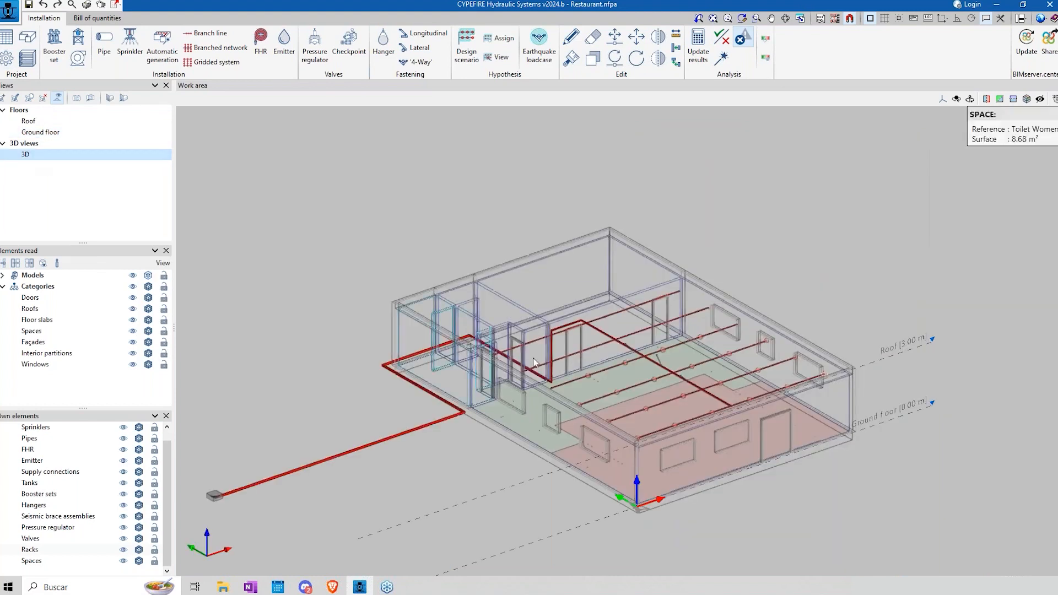
middle_click_drag(523, 363, 552, 329)
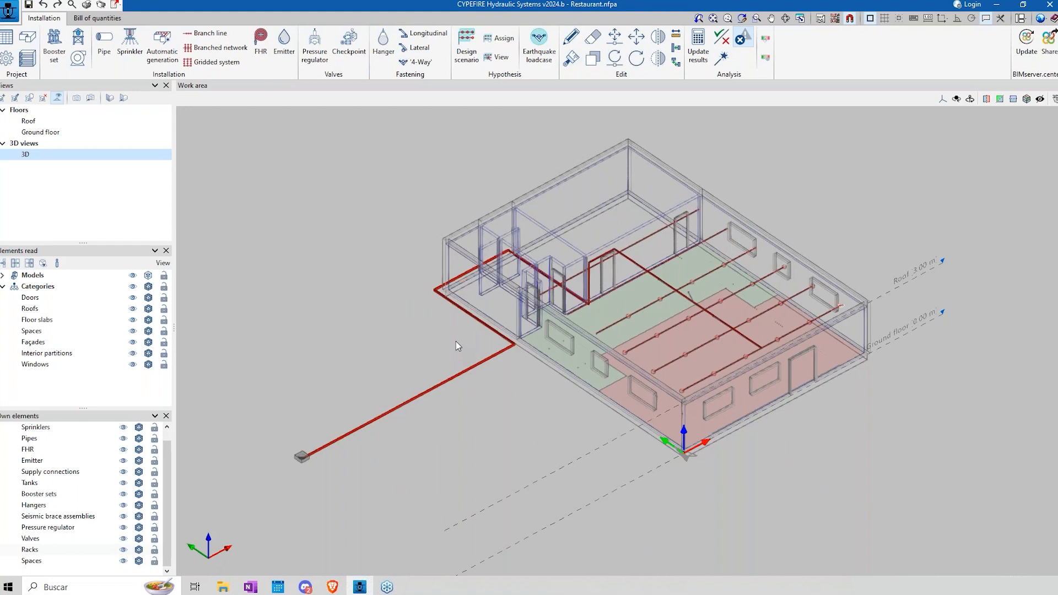
Step: Create a new job named "example 1" without saving the current project or linking it to a BIMserver.center project
left_click(9, 10)
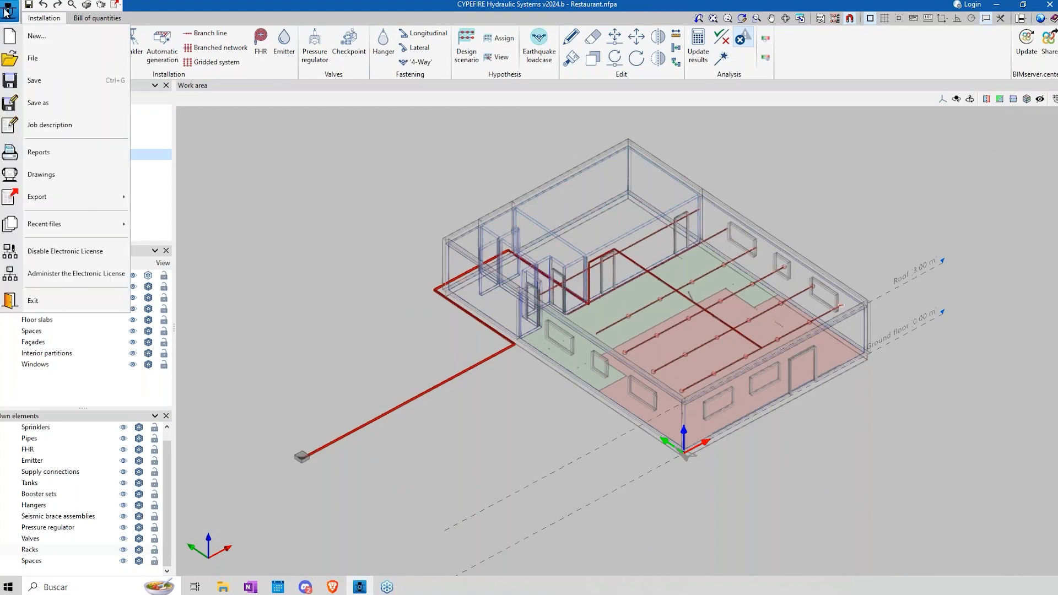
left_click(31, 33)
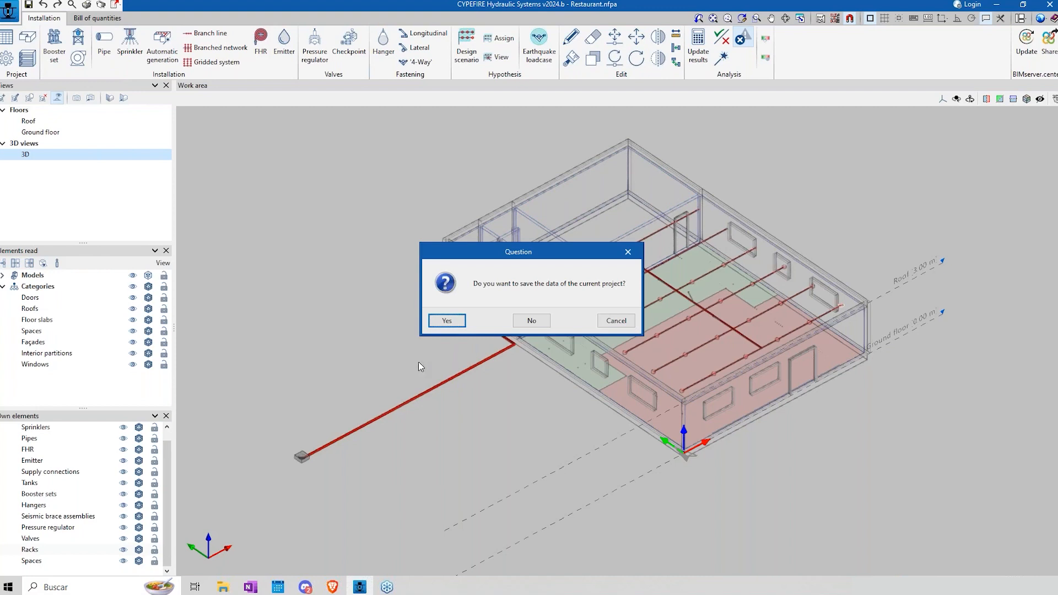
left_click(529, 323)
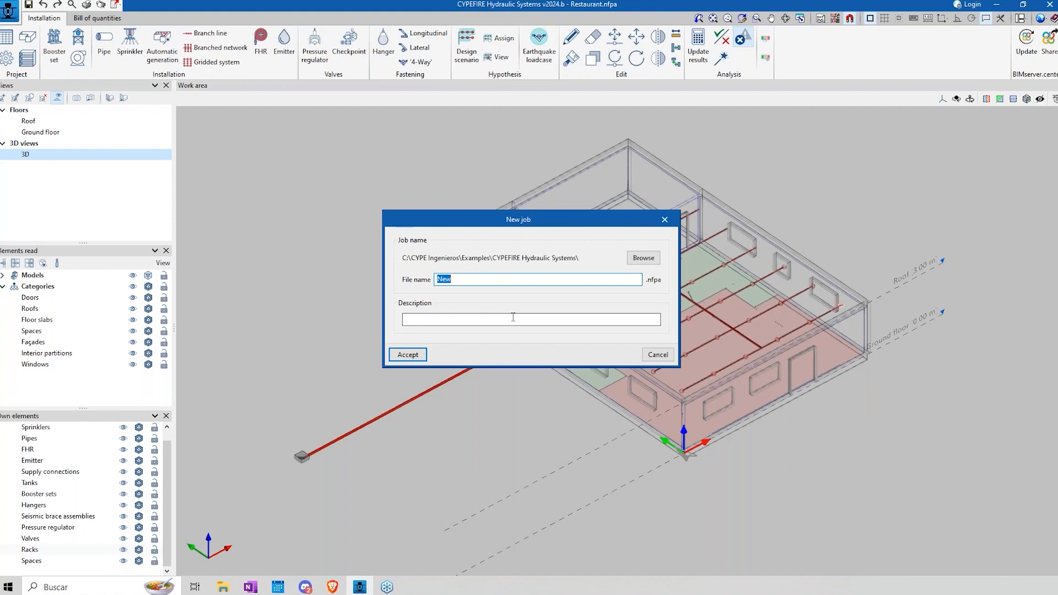
type("example 1")
left_click(408, 354)
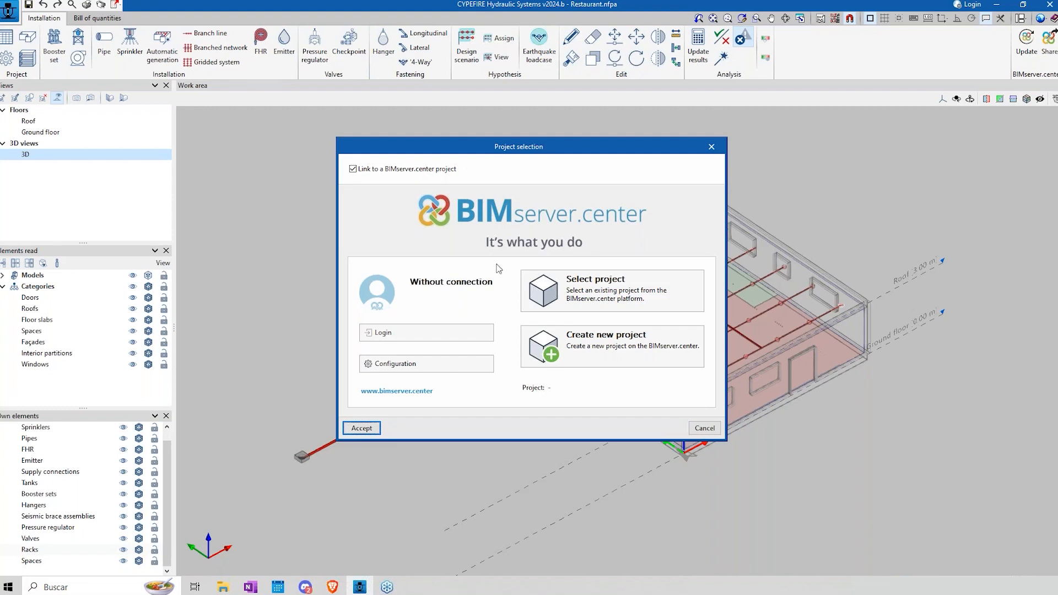
left_click(354, 172)
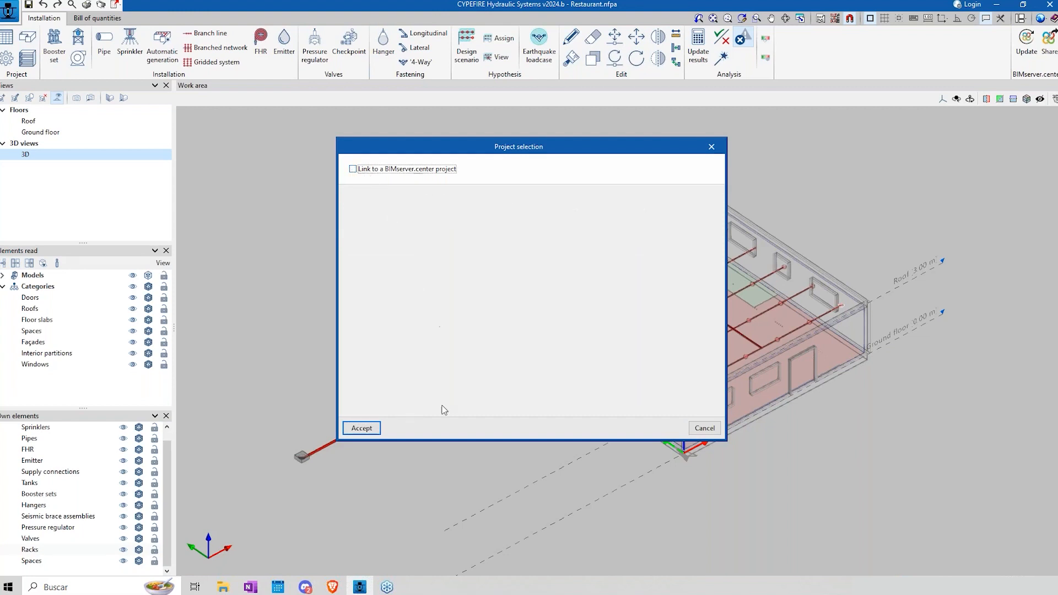
left_click(376, 428)
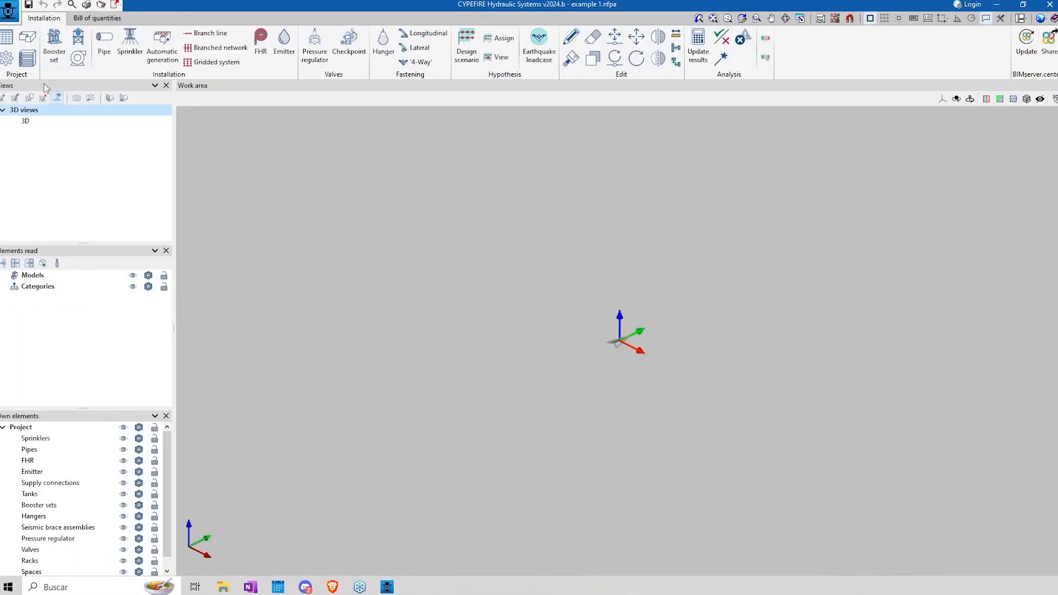
Step: Review the default specific requirements for each space and the general design data in the general options, leaving both unchanged
left_click(7, 57)
left_click(458, 192)
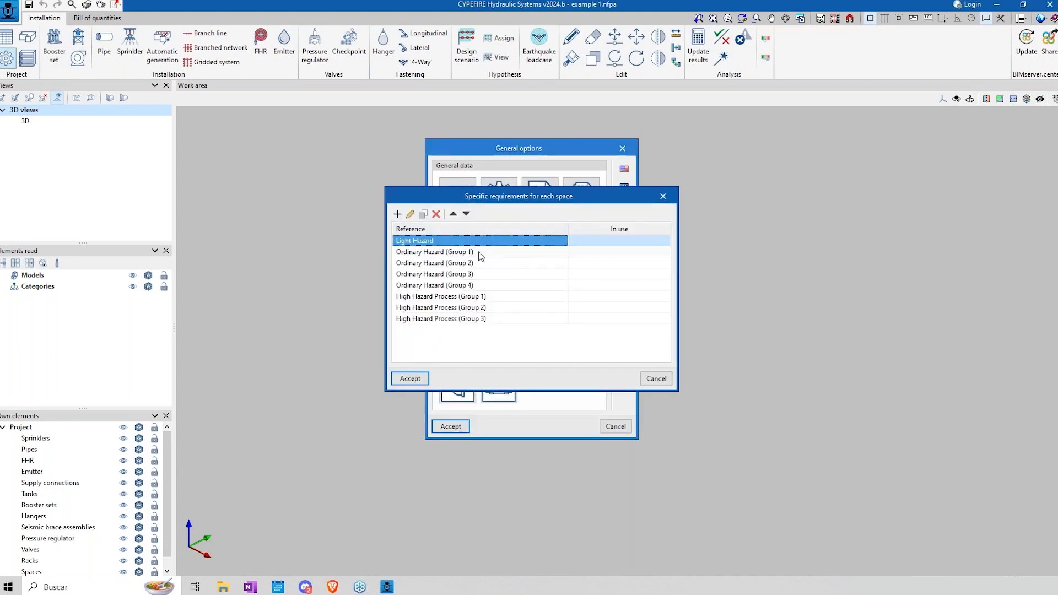
left_click(656, 378)
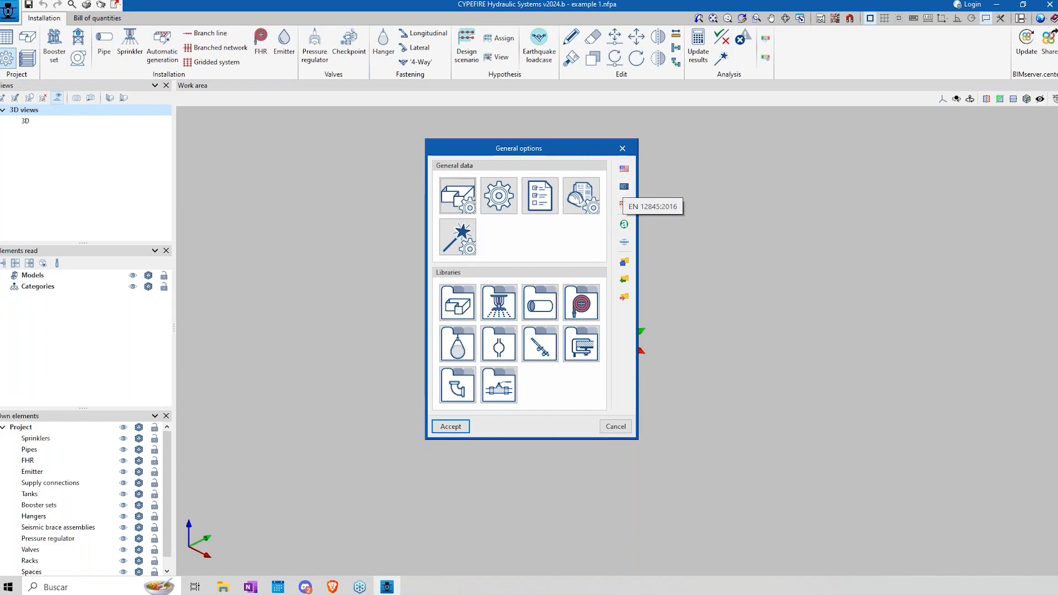
left_click(488, 201)
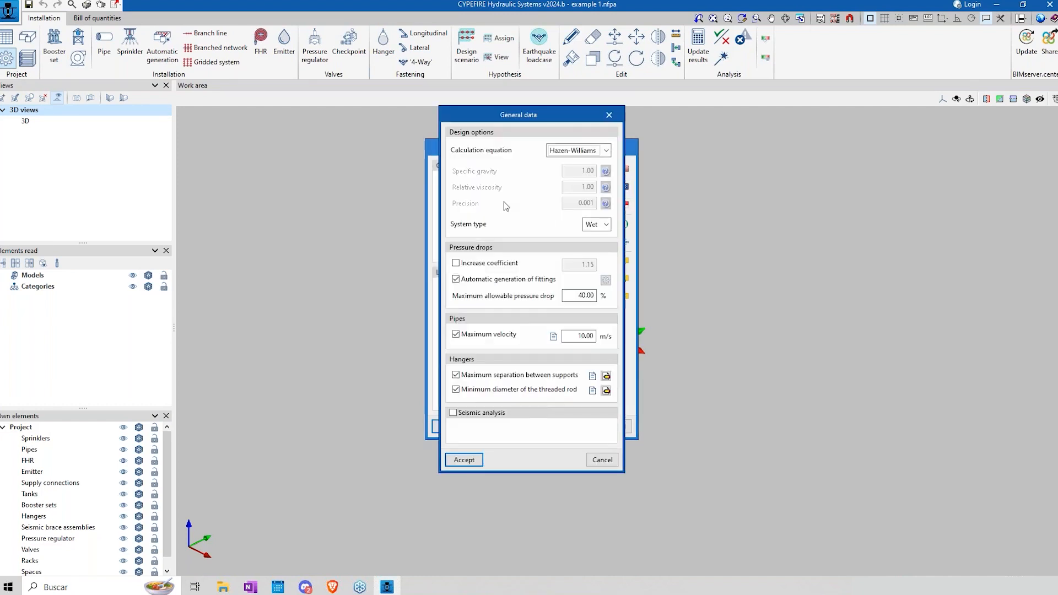
key("Escape")
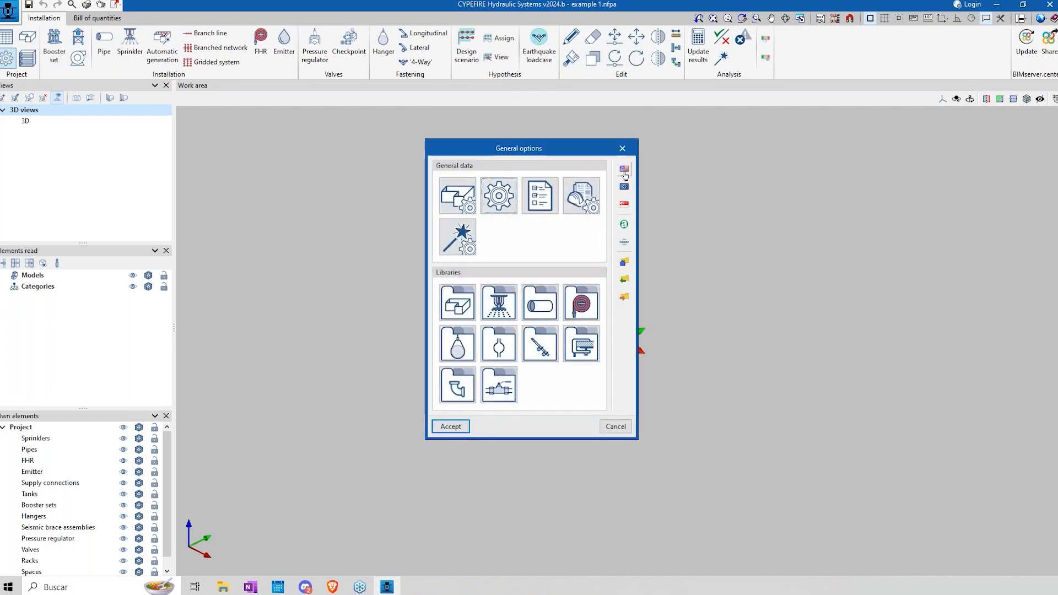
Step: Try the United States standard's options, inspect the "Light Hazard - Combustible unobstructed, exposed members >= 3ft" requirements, and discard the general options changes
left_click(624, 168)
left_click(431, 320)
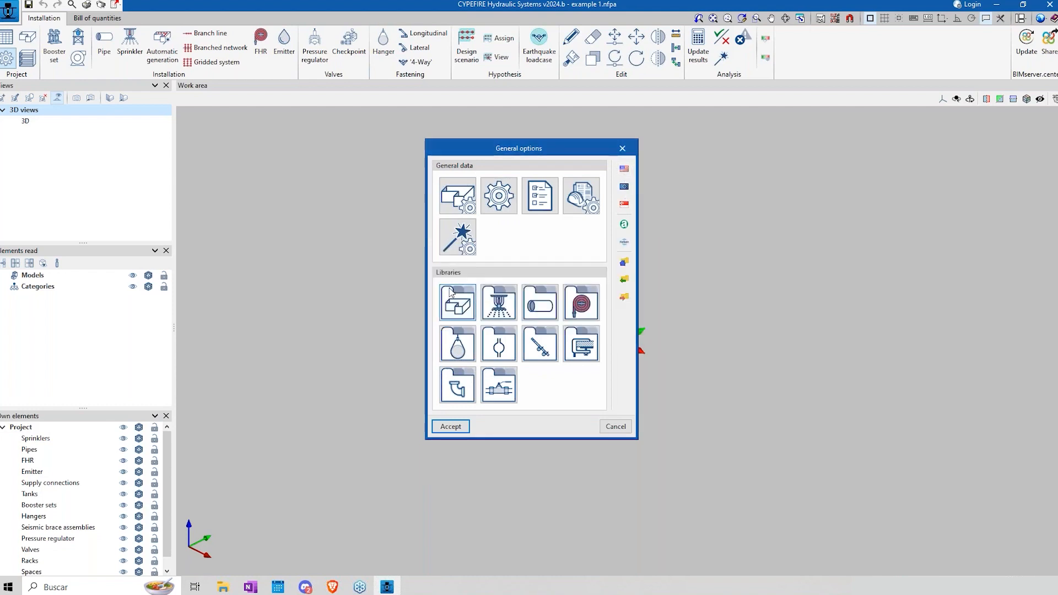
left_click(456, 228)
mouse_move(665, 257)
left_mouse_down()
mouse_move(673, 340)
mouse_move(668, 251)
left_mouse_up()
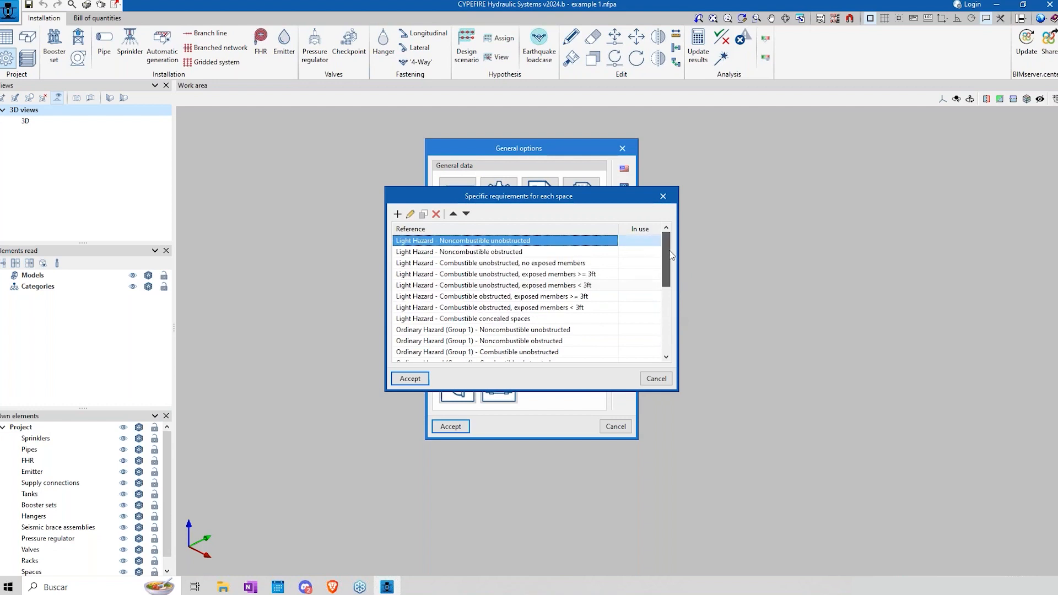
left_click(438, 252)
left_click(434, 272)
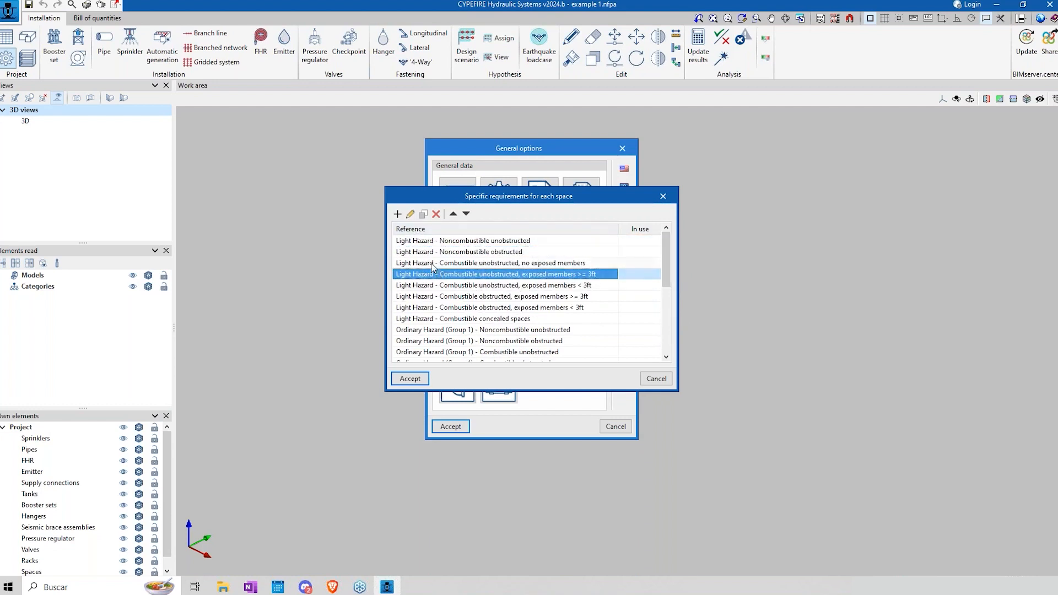
left_click(410, 214)
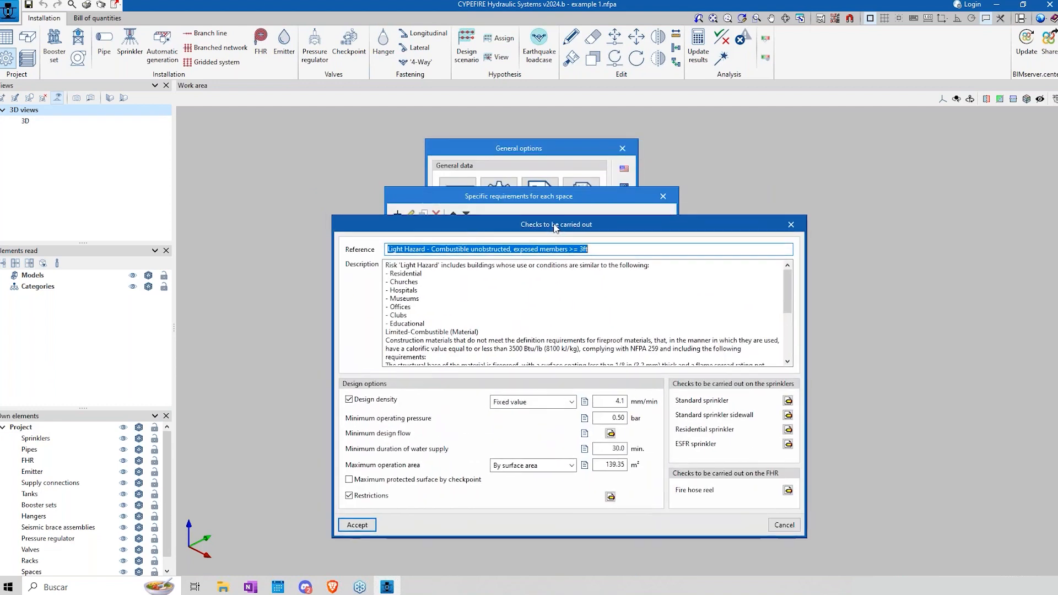
left_click(784, 524)
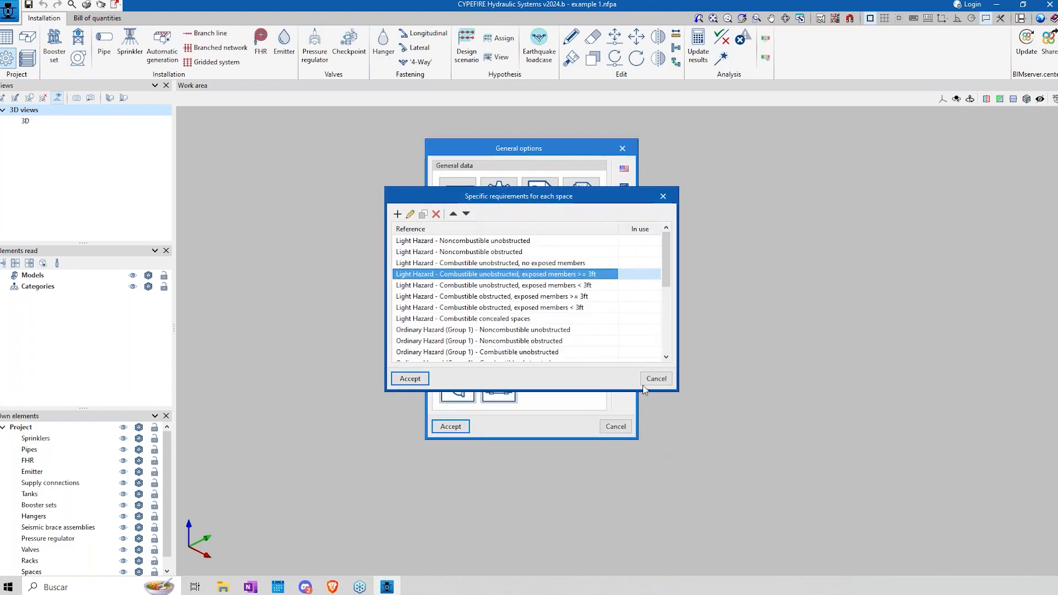
left_click(656, 379)
left_click(616, 426)
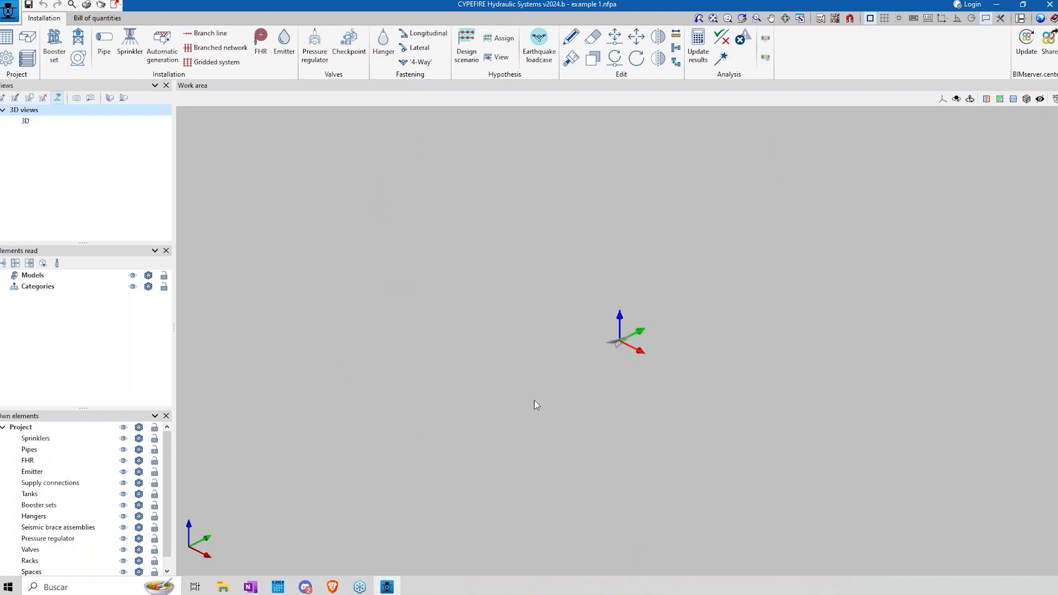
Step: Create a floor view with reference "Floor 1", elevation level 0.00 m and a 2.50 m distance to the top plane
left_click(25, 121)
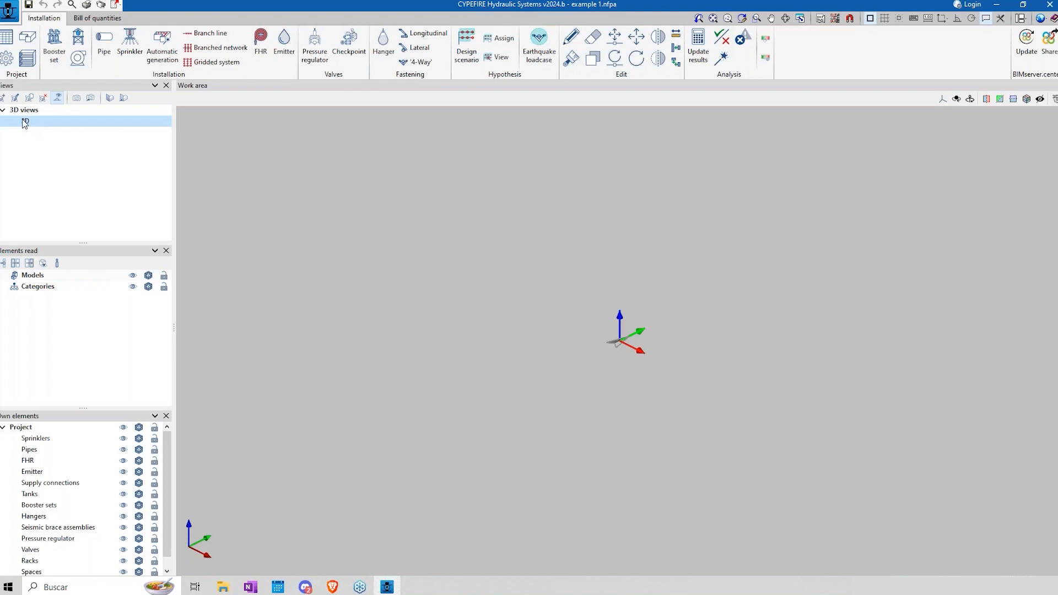
left_click(3, 98)
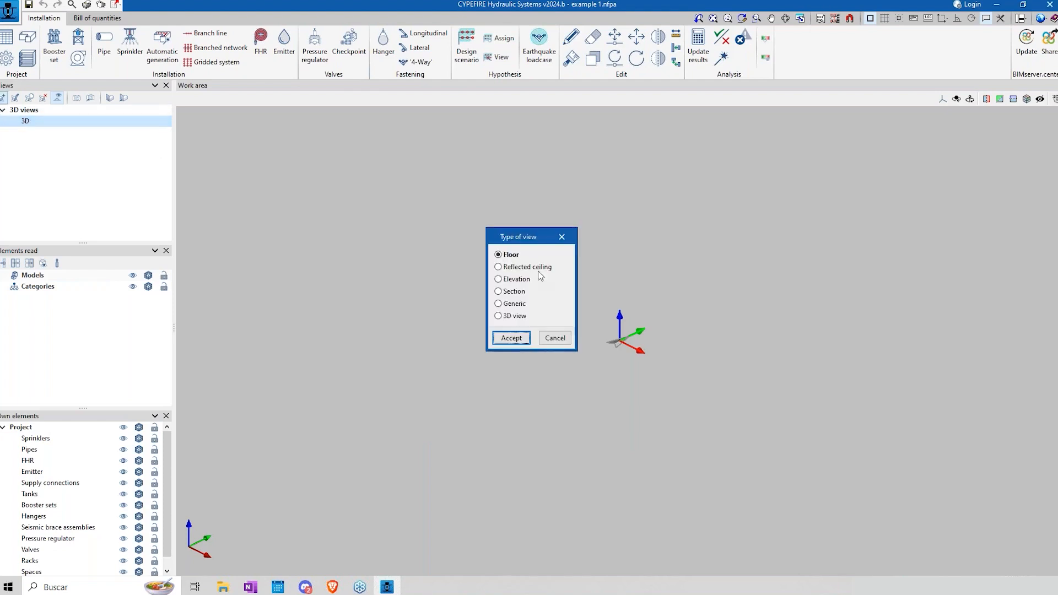
left_click(511, 338)
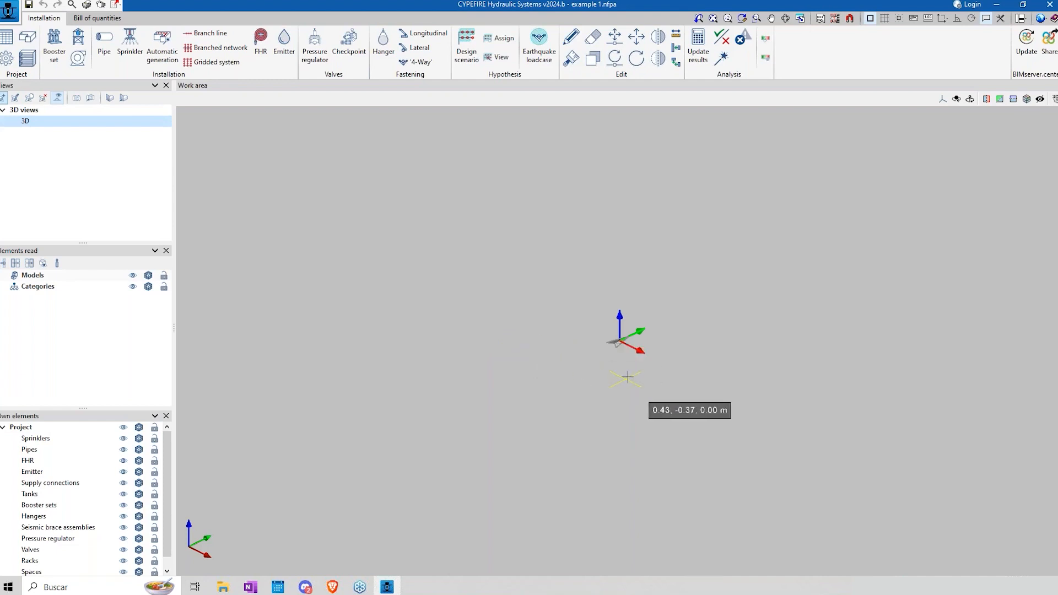
left_click(639, 371)
left_click(615, 262)
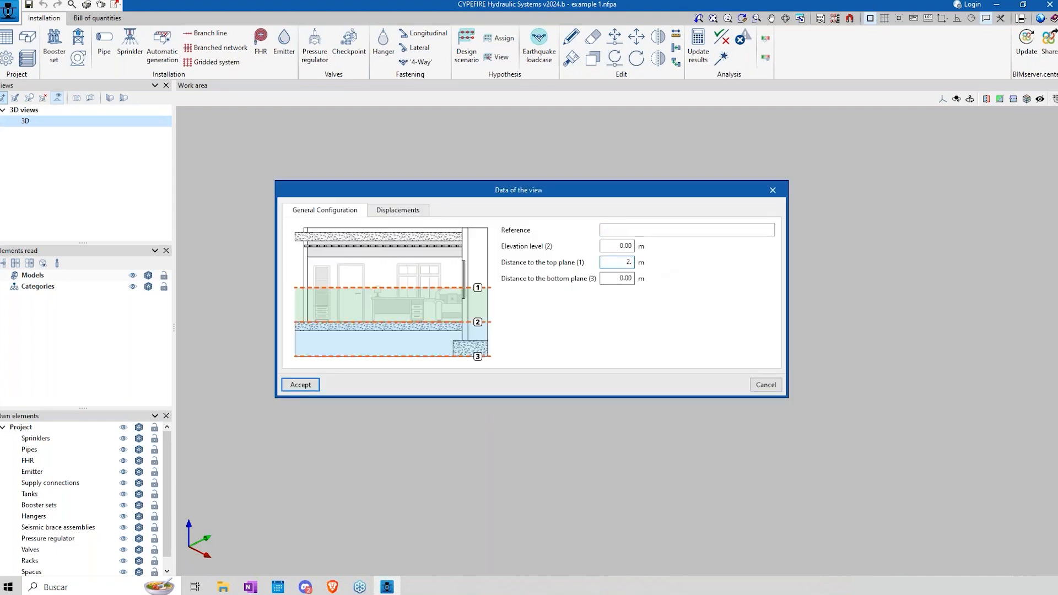
left_click(315, 385)
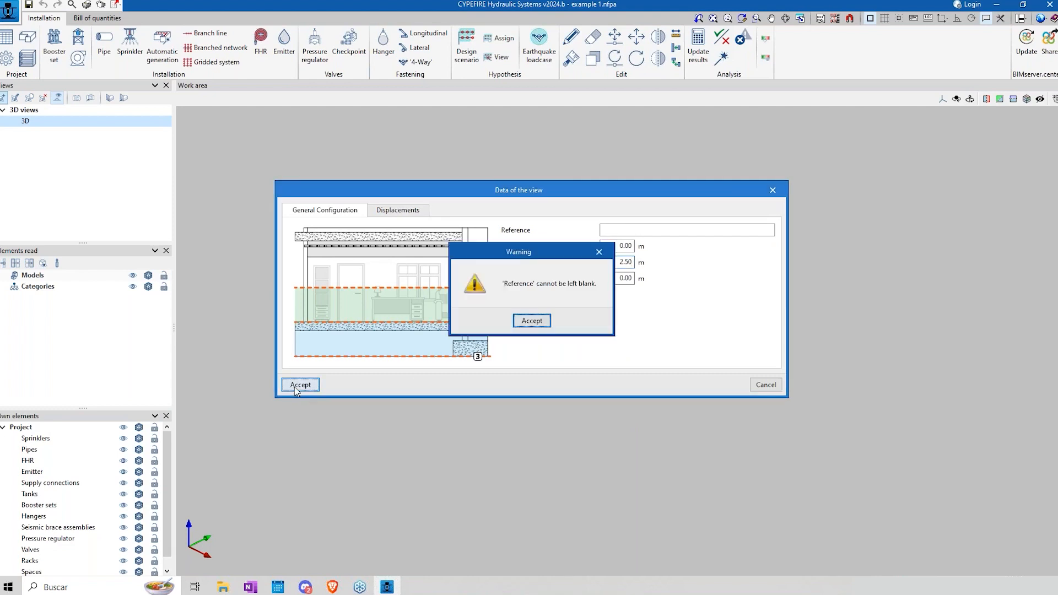
left_click(532, 321)
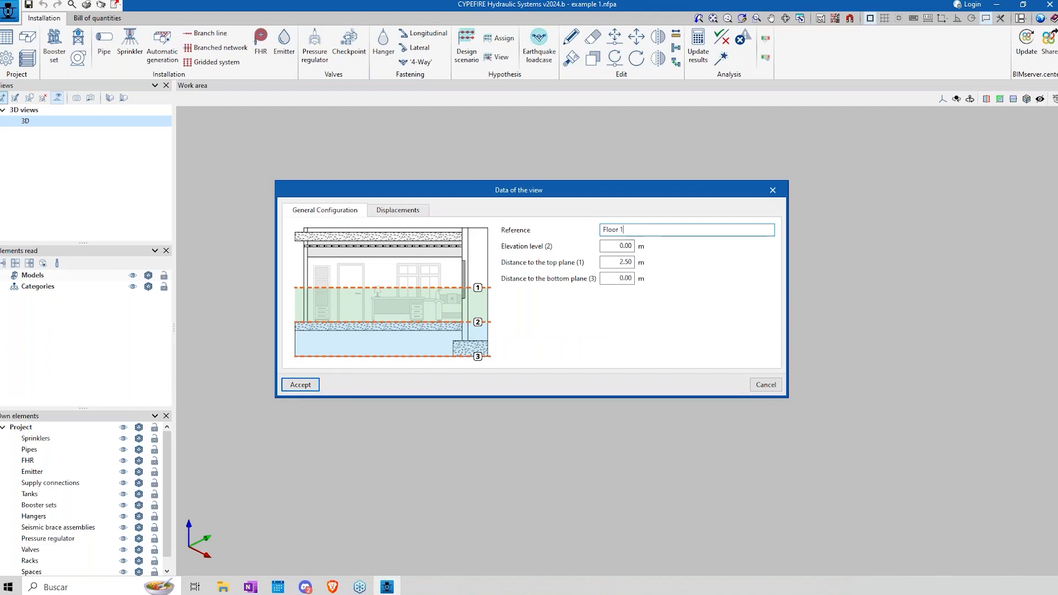
left_click(300, 385)
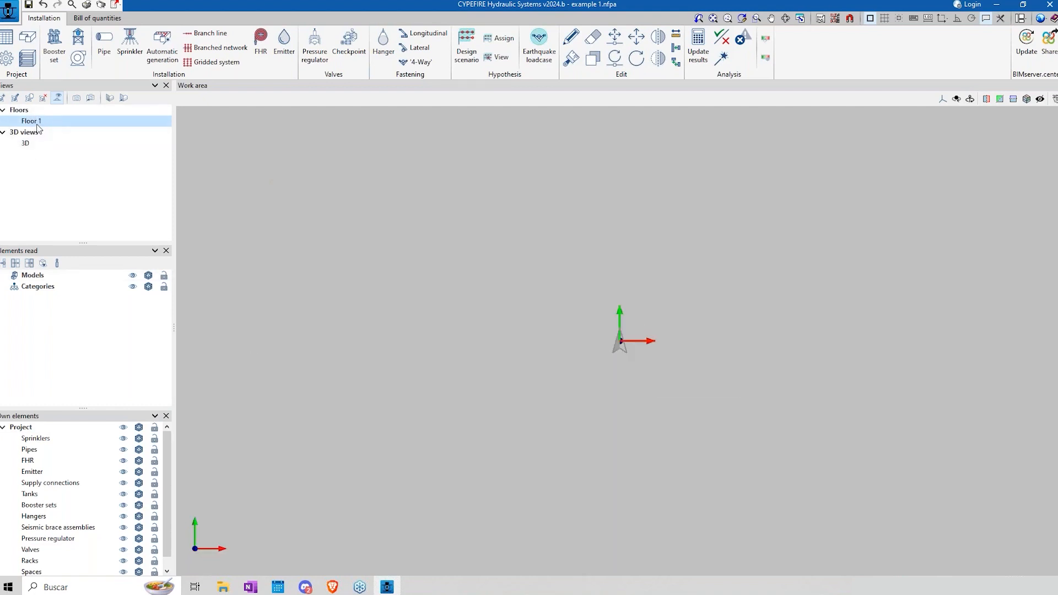
Step: Import Architecture_First Floor.dwg as a drawing template, keeping both of its layers visible
left_click(32, 144)
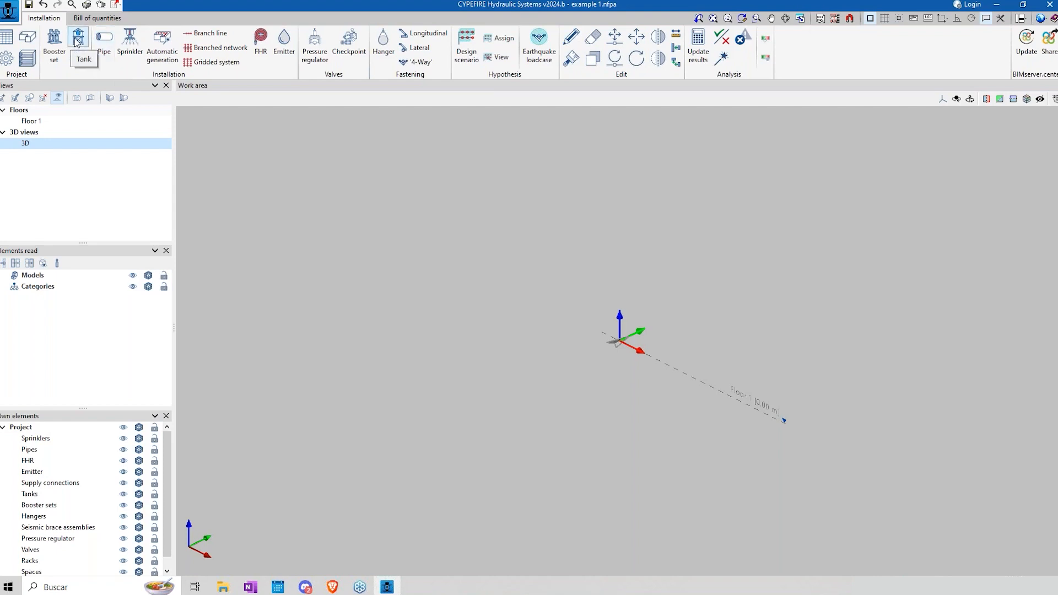
left_click(820, 19)
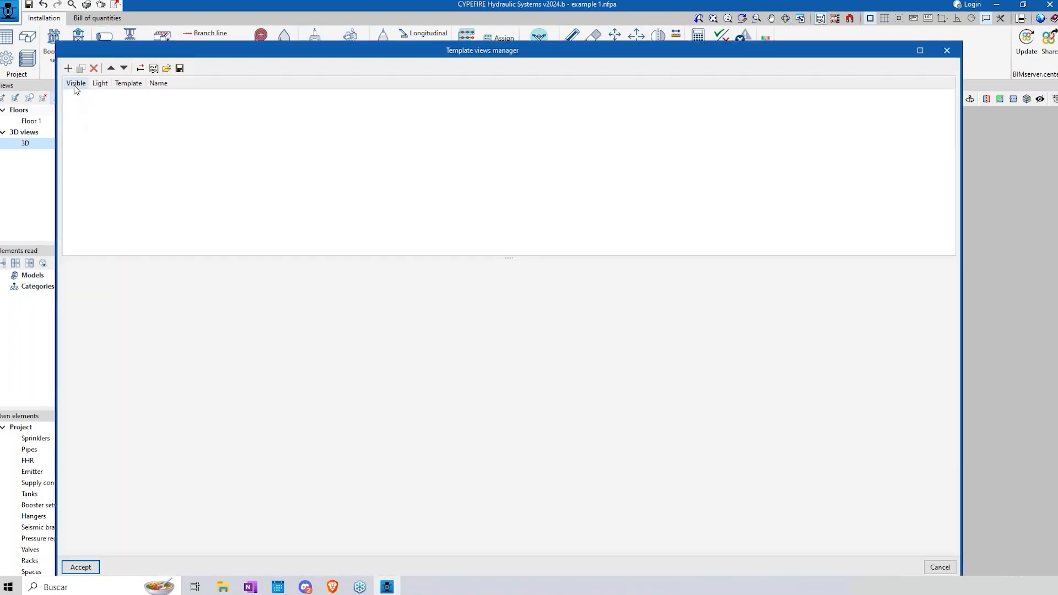
left_click(70, 68)
left_click(290, 157)
left_click(428, 233)
left_click(734, 383)
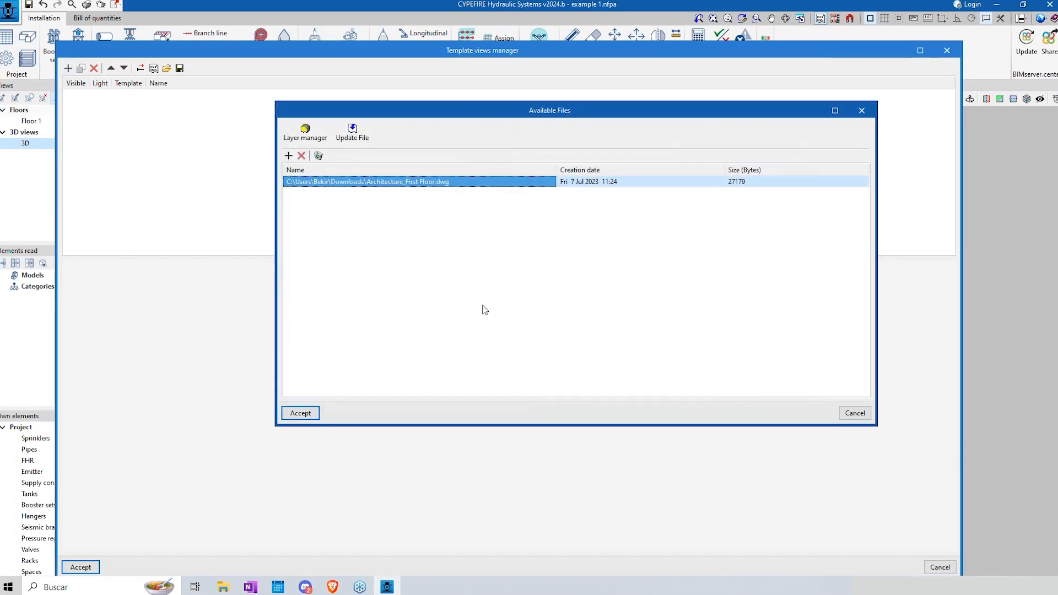
left_click(300, 413)
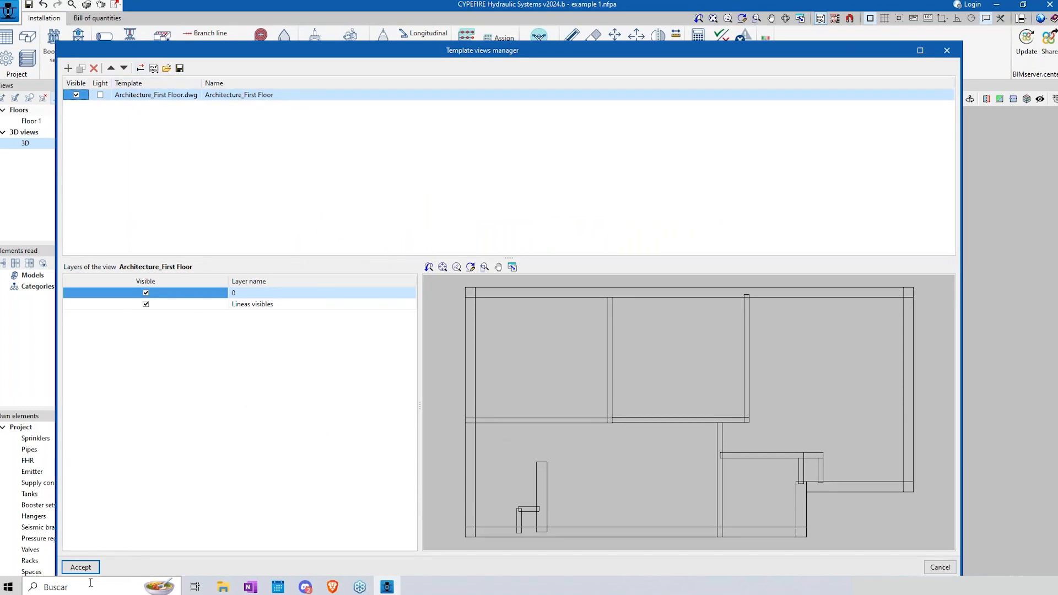
left_click(81, 568)
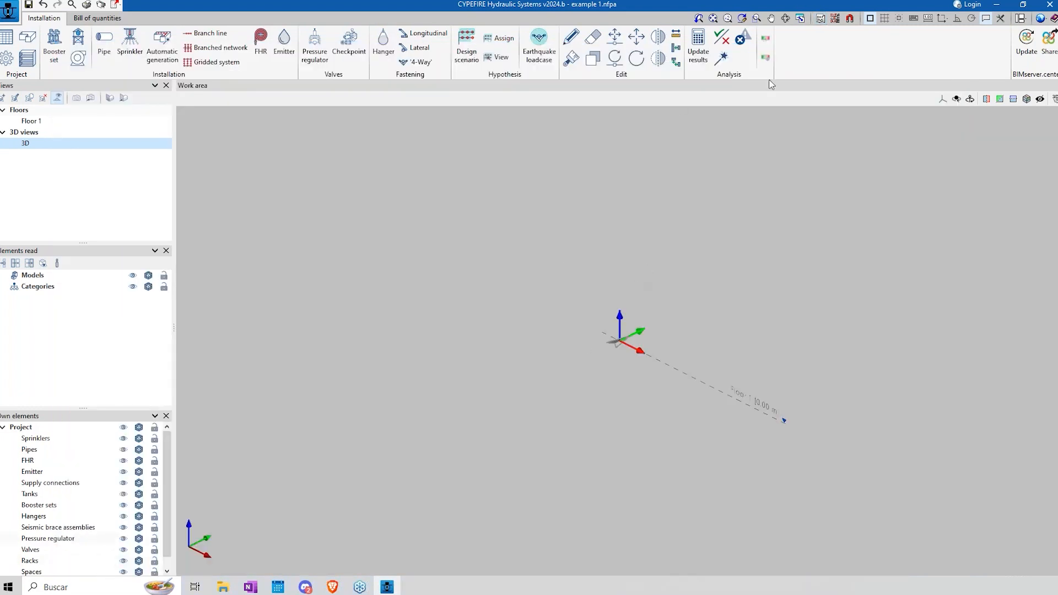
Step: Show the Architecture_First Floor template in the 3D view
left_click(836, 19)
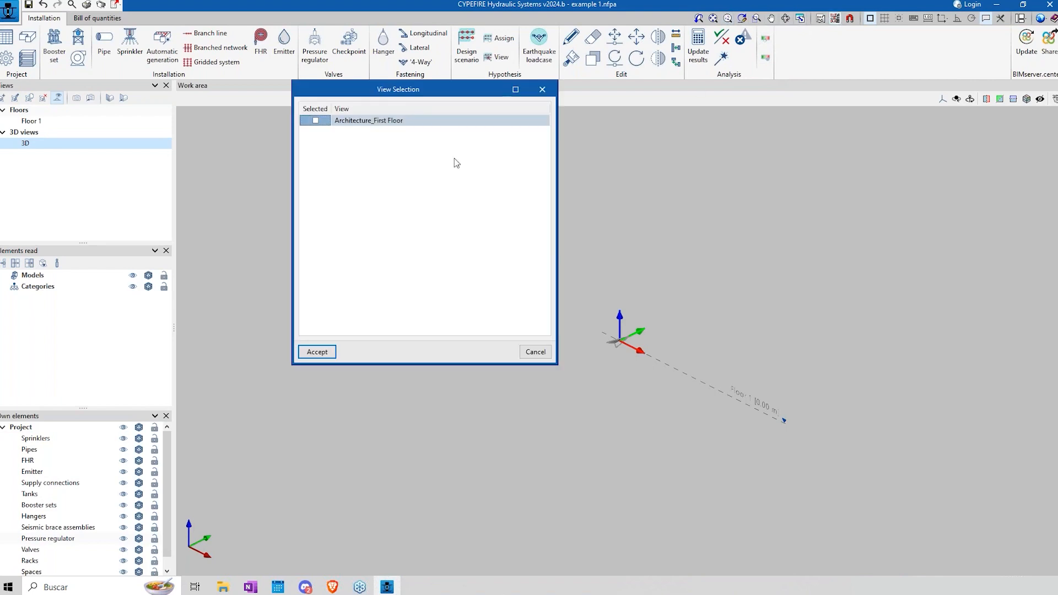
left_click(316, 121)
left_click(325, 352)
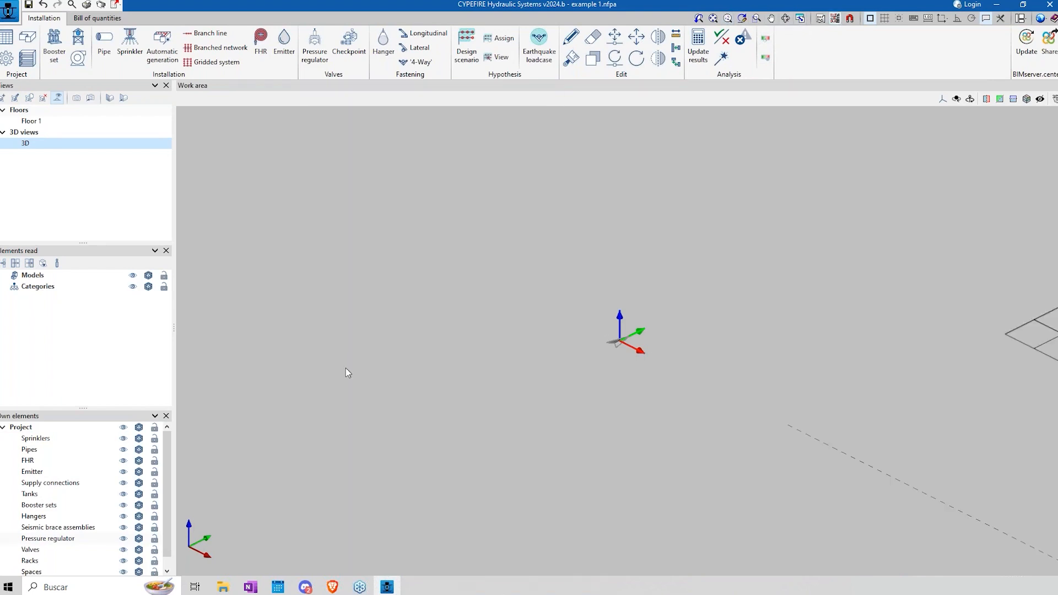
left_click(713, 19)
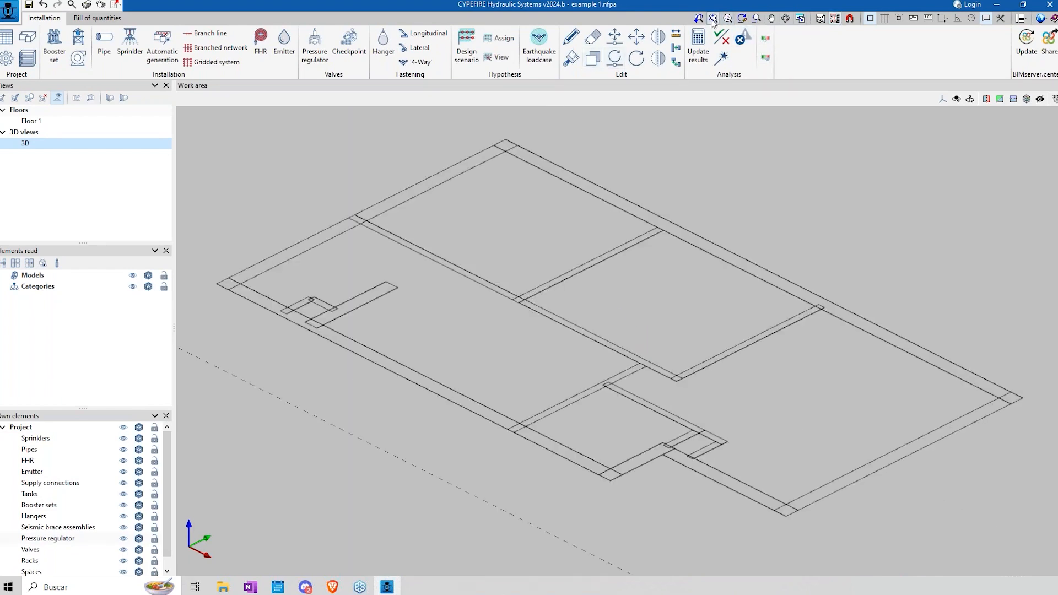
Step: Show the Architecture_First Floor template in the Floor 1 view
left_click(54, 123)
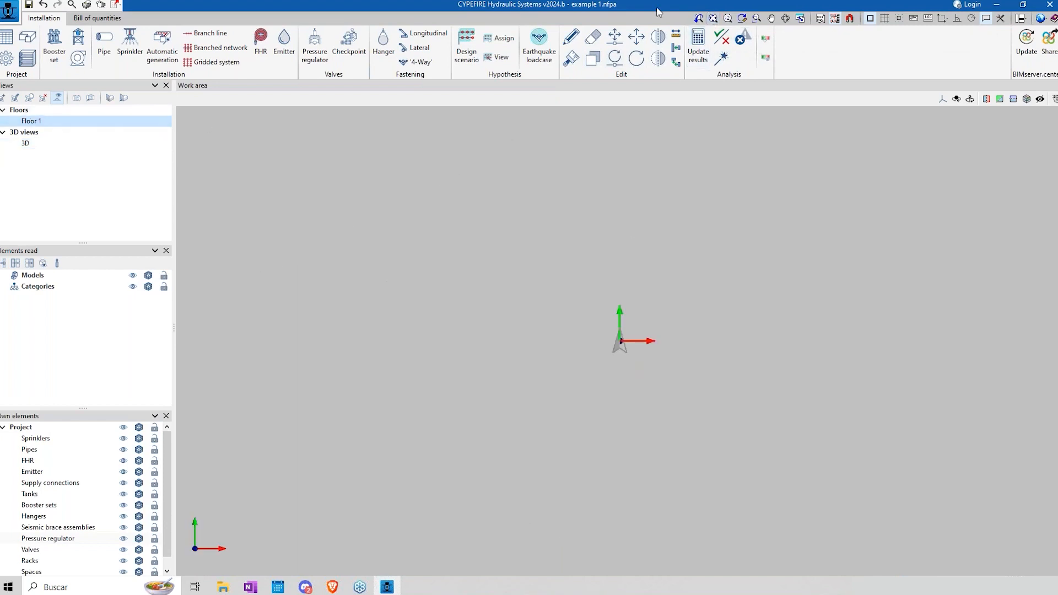
left_click(850, 18)
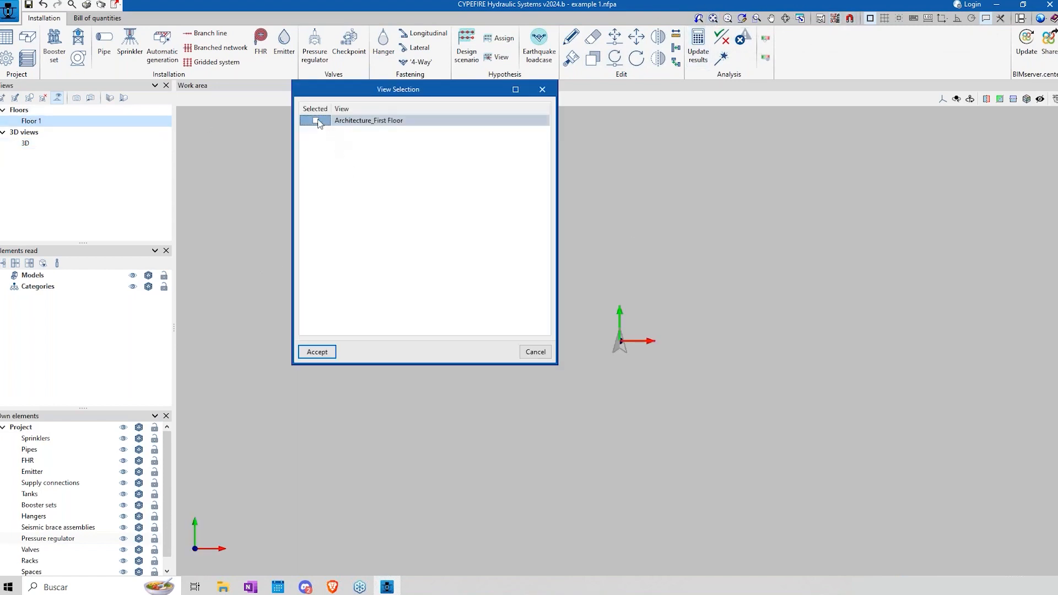
left_click(317, 351)
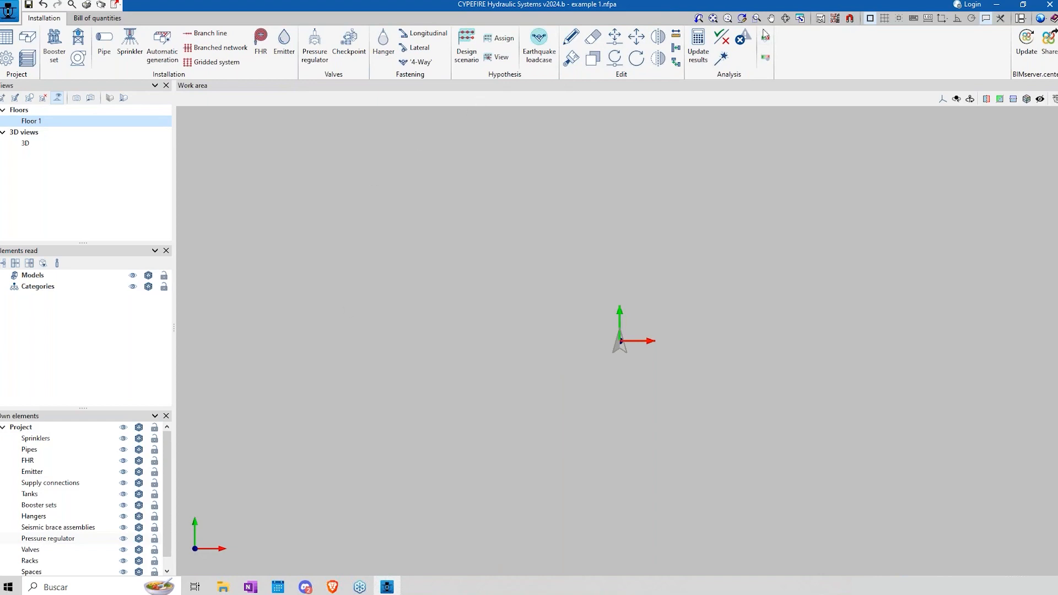
left_click(713, 19)
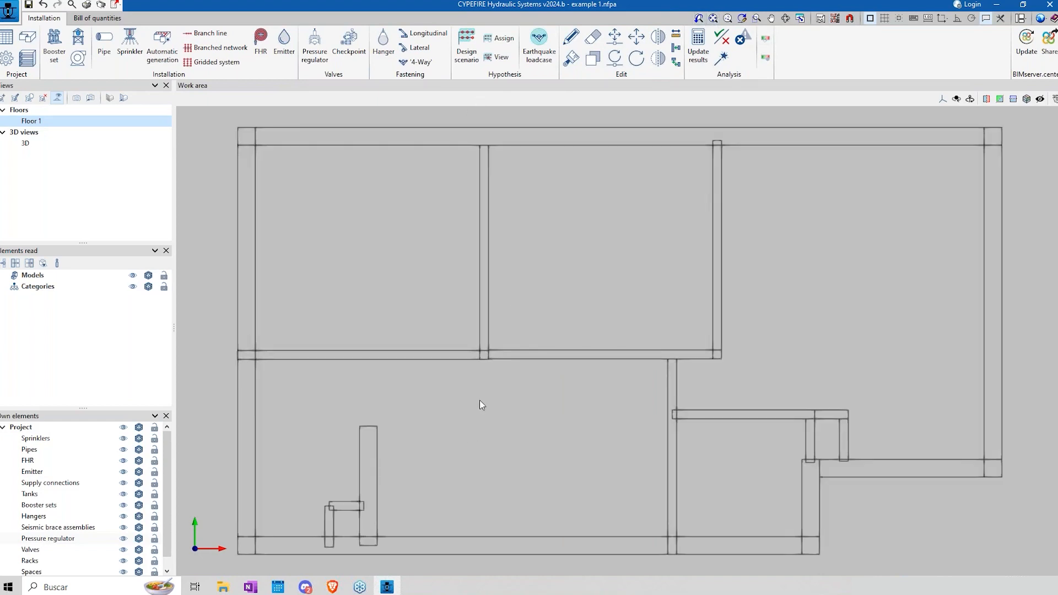
scroll(425, 409, "down", 5)
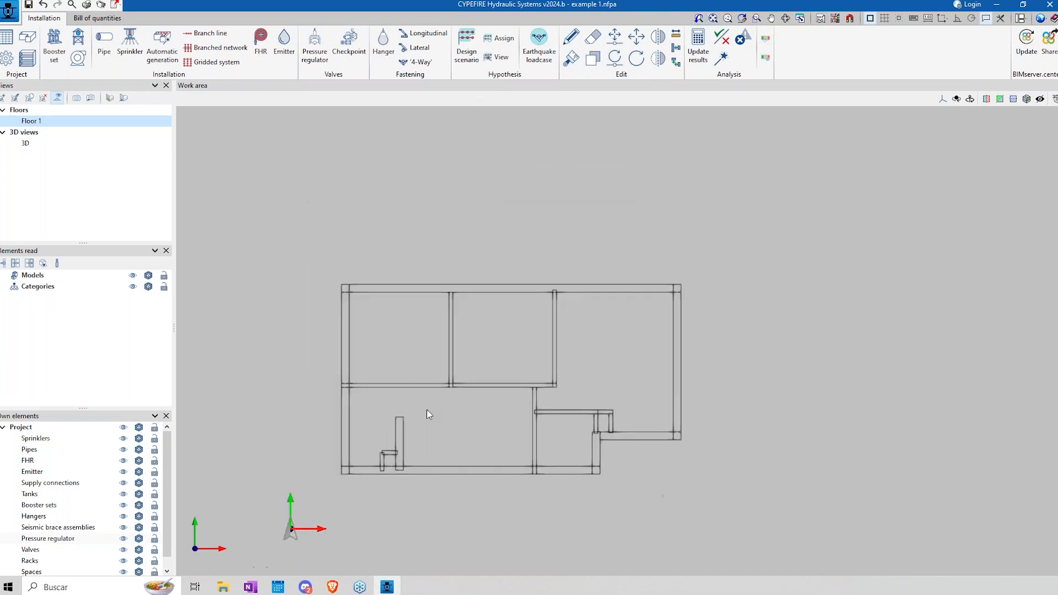
scroll(528, 422, "up", 2)
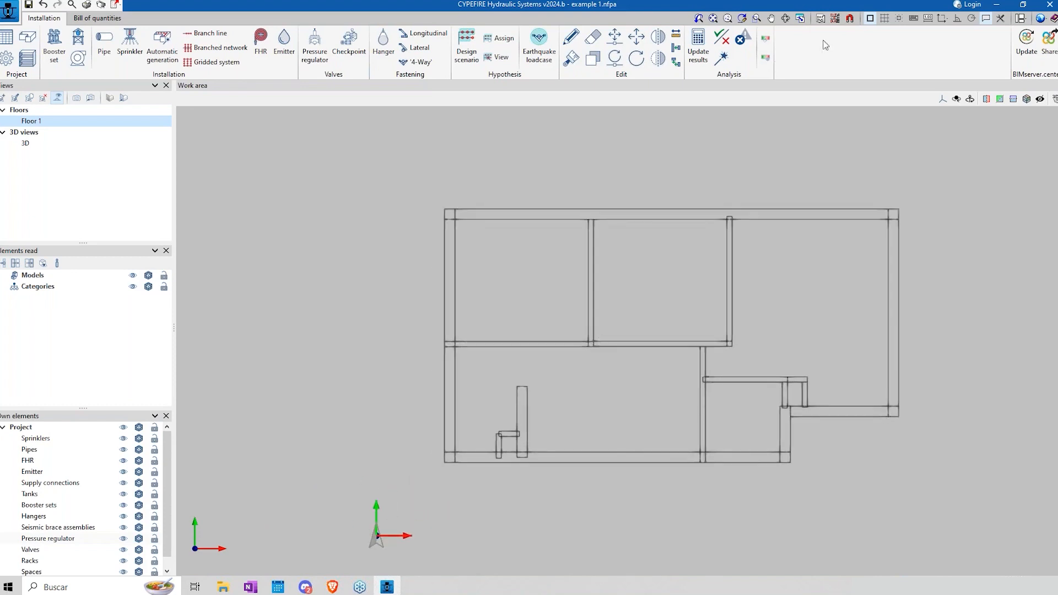
Step: Activate the template object snaps in the Floor 1 view
left_click(850, 18)
left_click(455, 248)
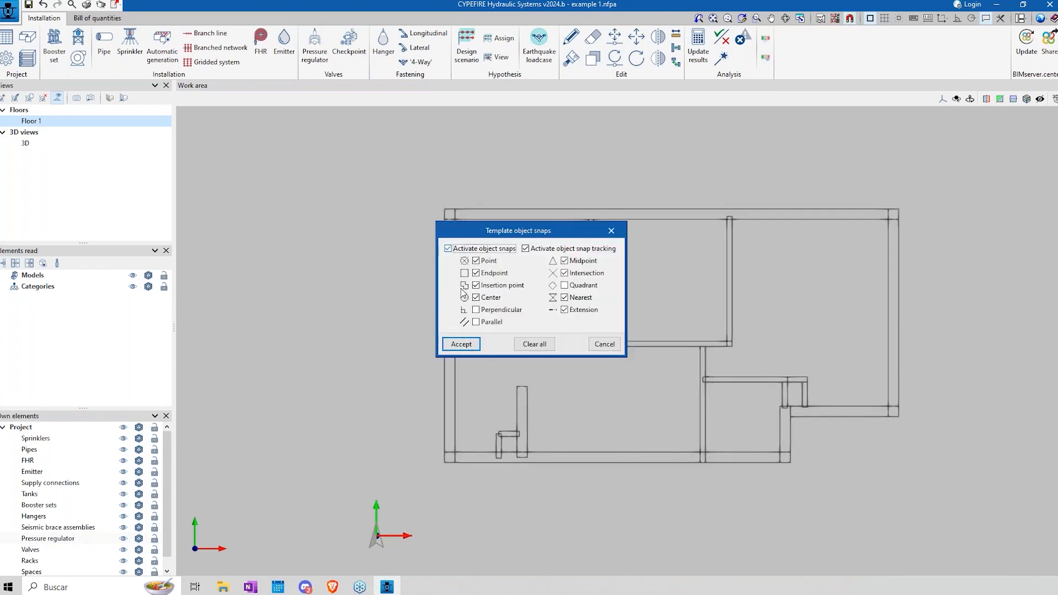
left_click(460, 344)
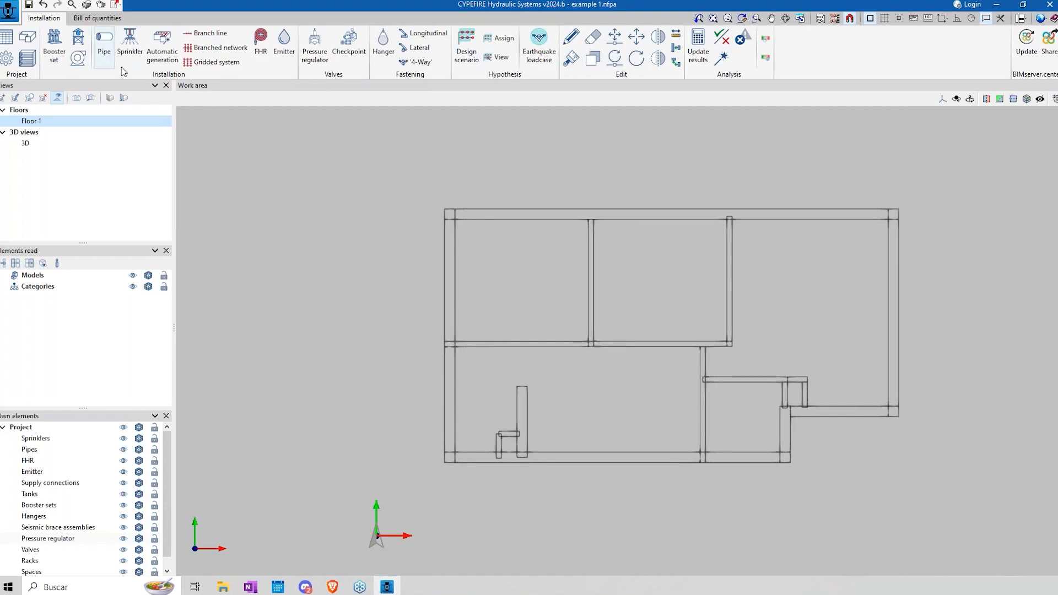
Step: Draw a two-segment Steel, Schedule 40 branch line pipe, Ø½ (15 mm), along the central wall and up into the upper middle room
left_click(104, 41)
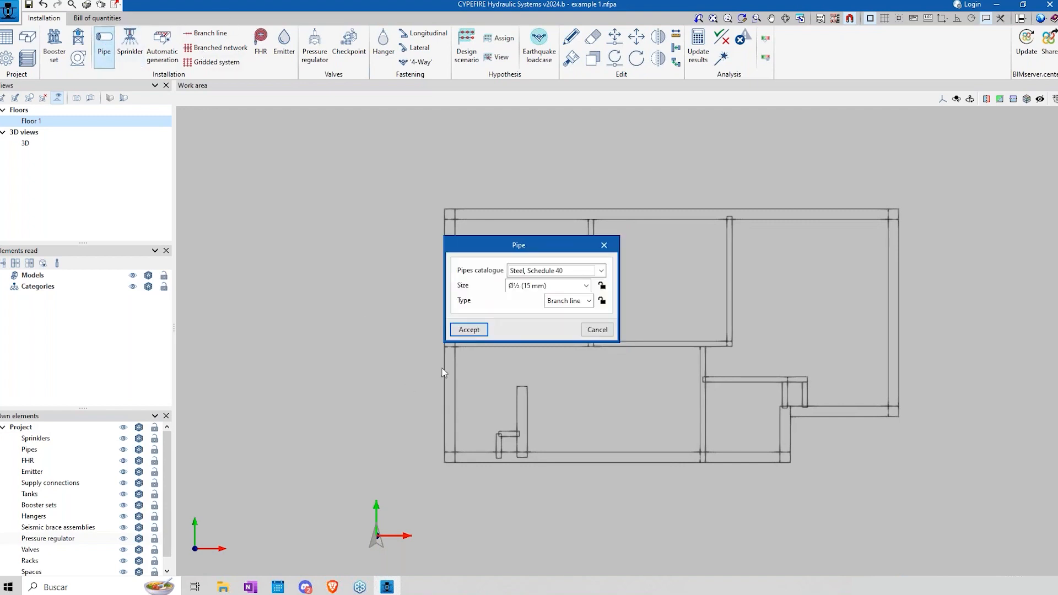
left_click(469, 329)
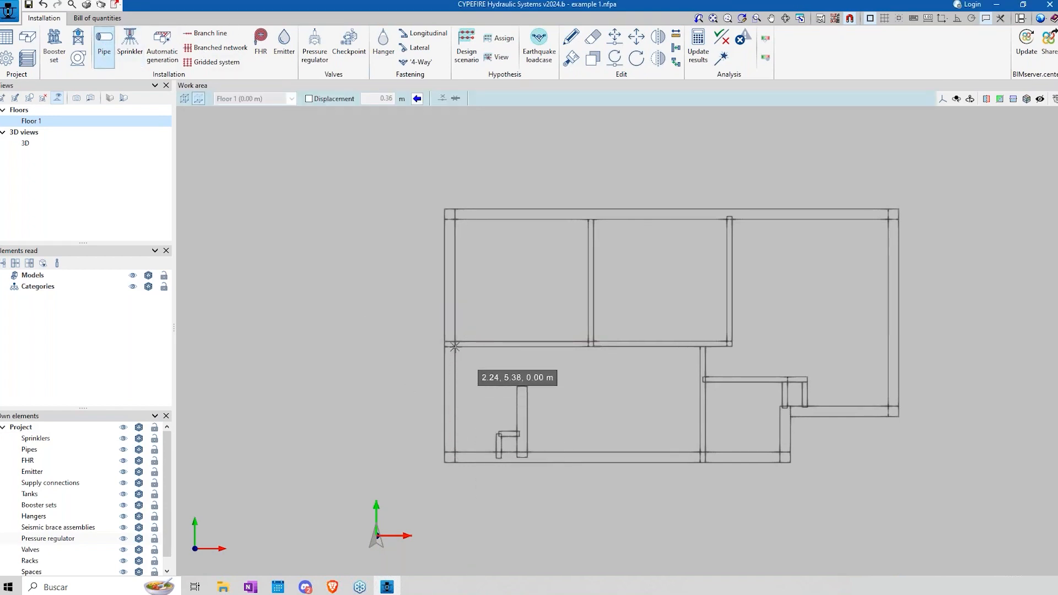
scroll(585, 346, "up", 3)
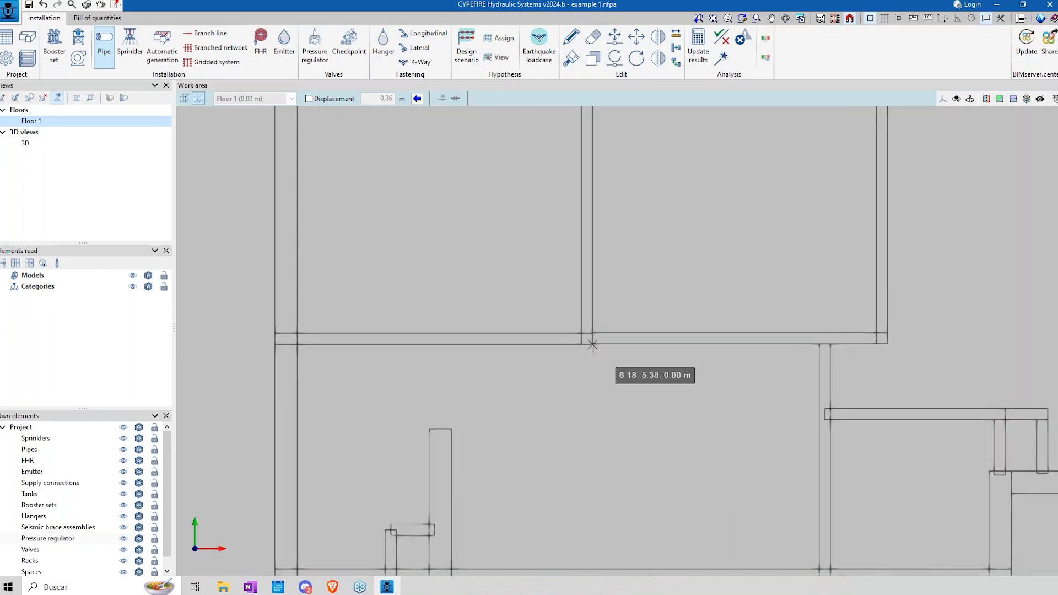
left_click(691, 332)
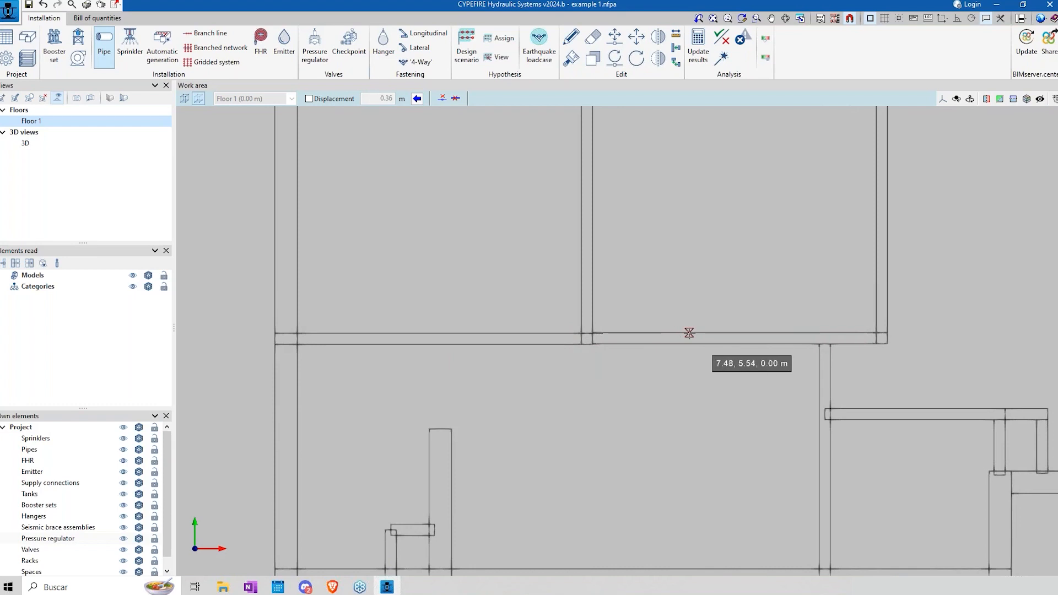
left_click(687, 191)
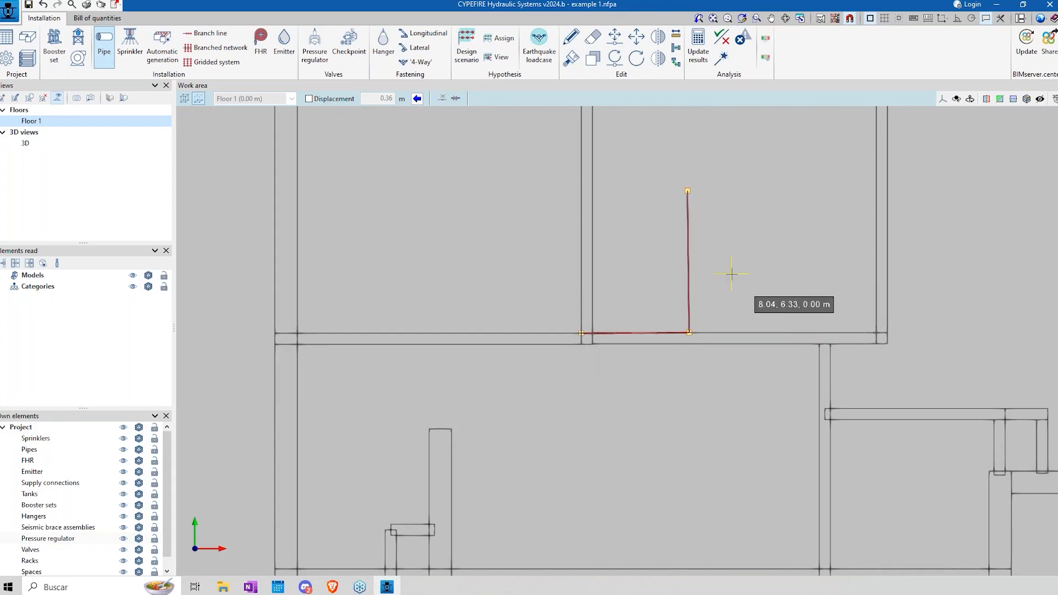
middle_click_drag(717, 332, 678, 364)
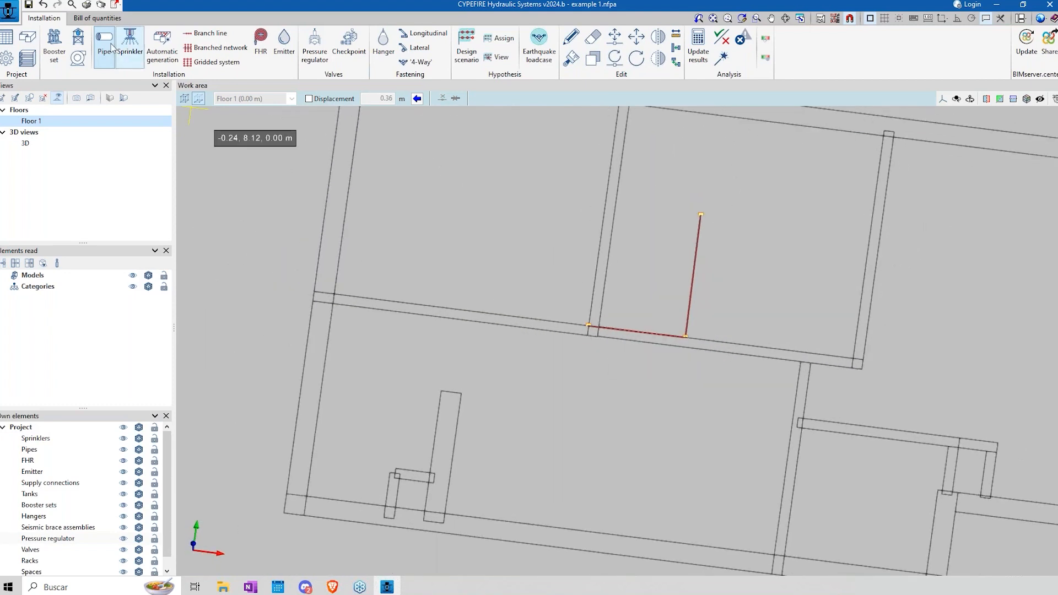
Step: Delete both trial pipe segments from the Floor 1 view
left_click(593, 37)
left_click(576, 375)
left_click(817, 197)
right_click(760, 249)
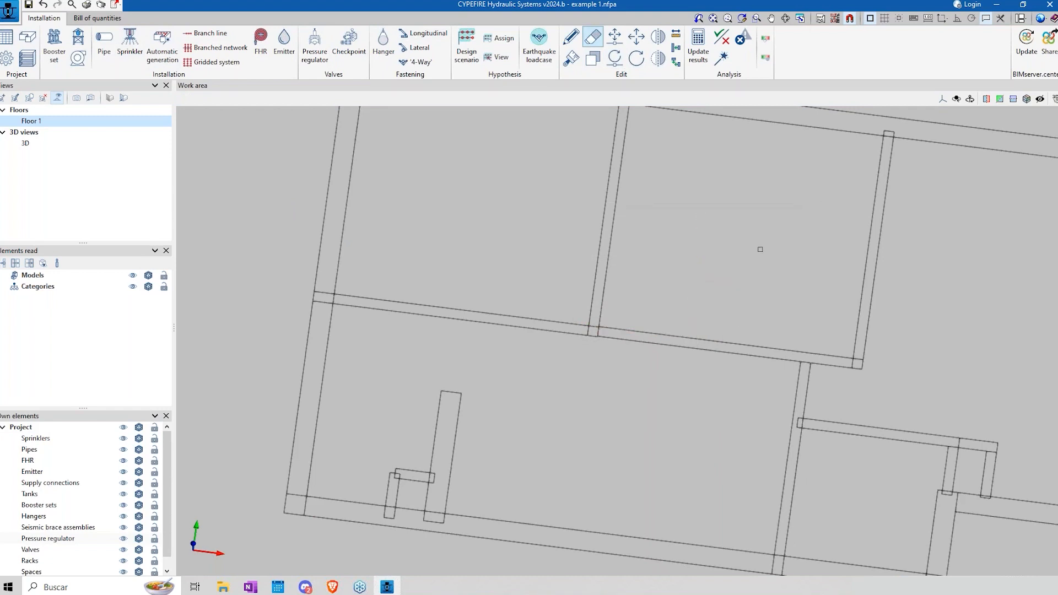
Step: Check the template selection of the 3D view and inspect the first floor plan from another angle
left_click(26, 143)
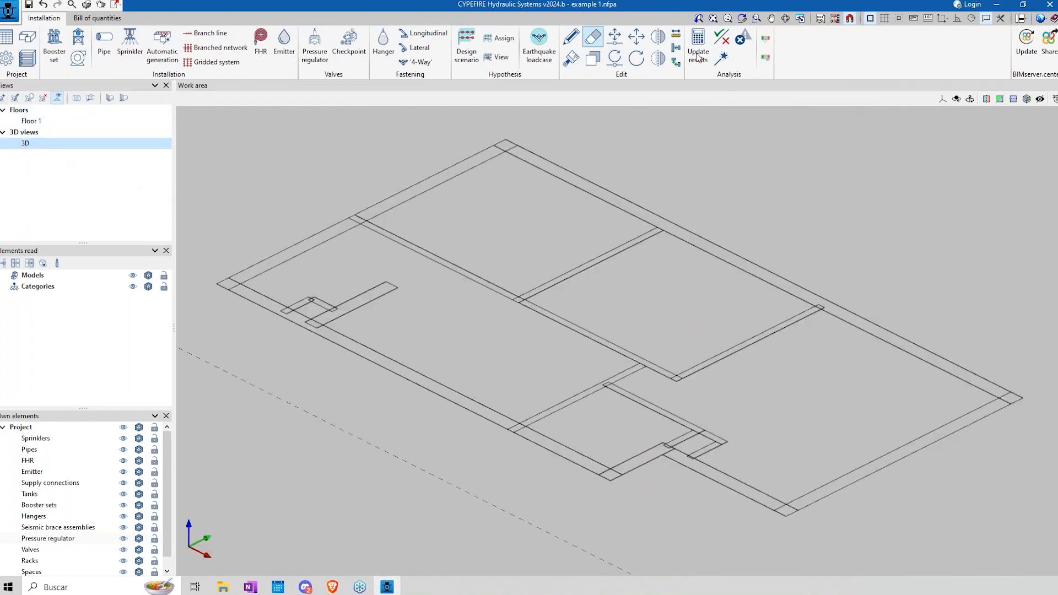
left_click(836, 20)
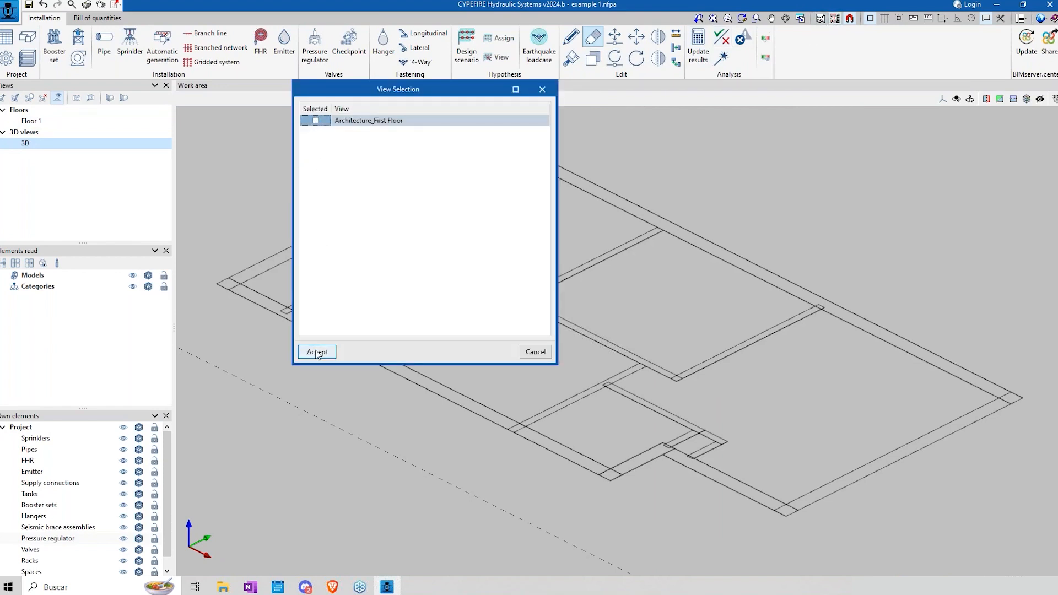
left_click(316, 120)
left_click(317, 352)
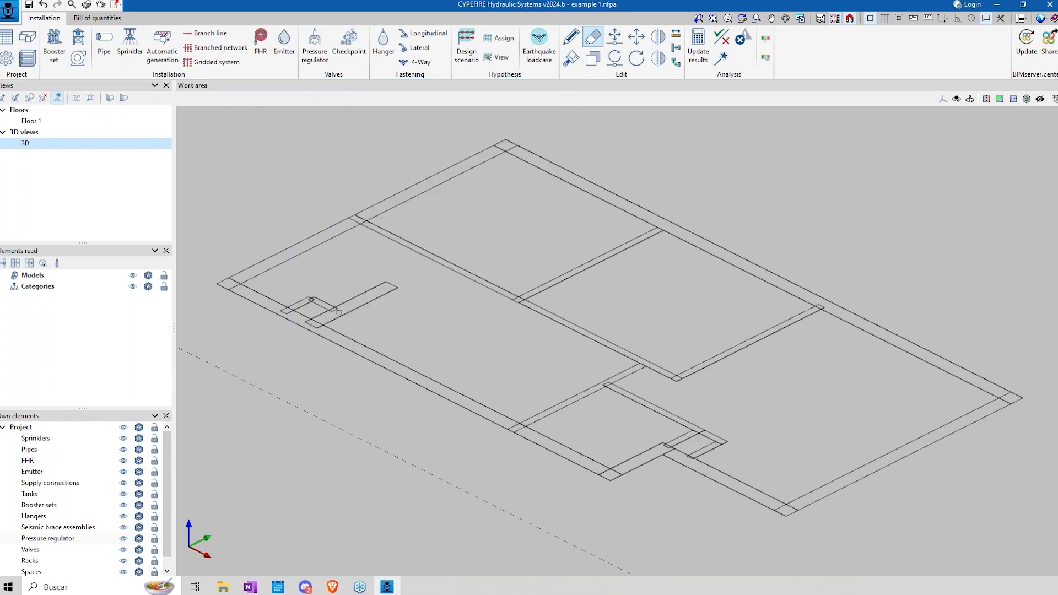
scroll(340, 327, "down", 2)
mouse_move(326, 339)
middle_mouse_down("shift")
mouse_move(502, 362)
mouse_move(451, 371)
mouse_move(477, 354)
mouse_move(479, 338)
mouse_move(489, 346)
mouse_move(465, 317)
mouse_move(549, 361)
middle_mouse_up("shift")
scroll(496, 356, "up", 1)
scroll(496, 355, "down", 2)
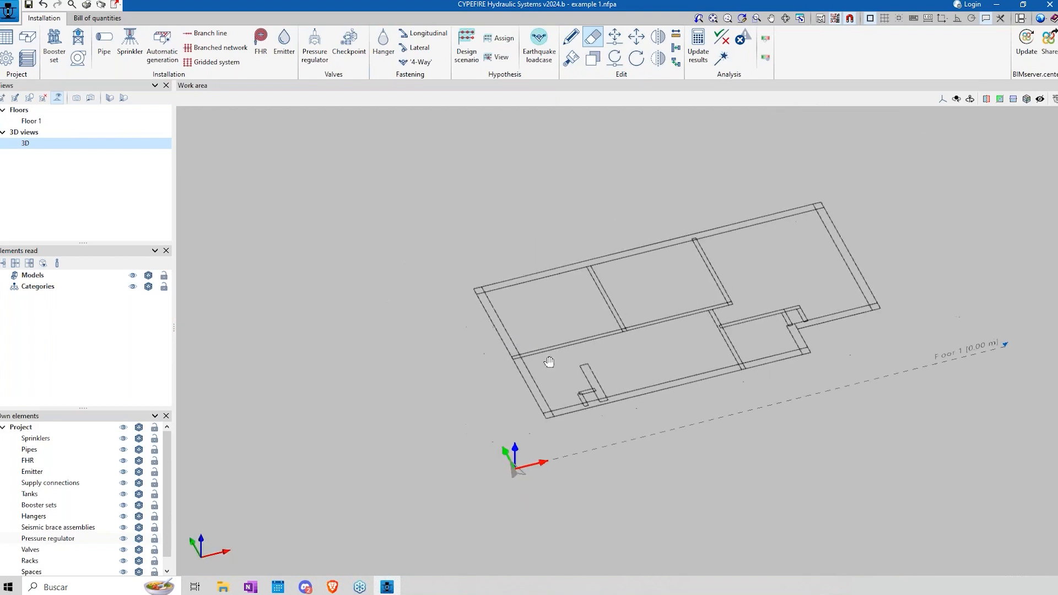
Step: Review the tank's capacity and flow parameters and the hazard classes available for its checks, without placing one
left_click(78, 58)
left_click(78, 36)
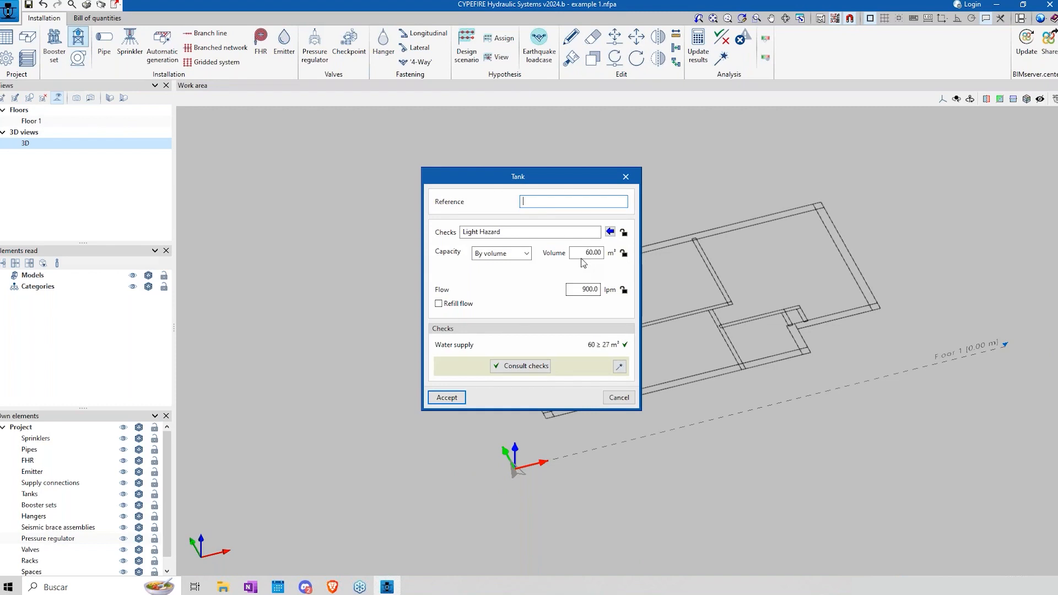
left_click(610, 232)
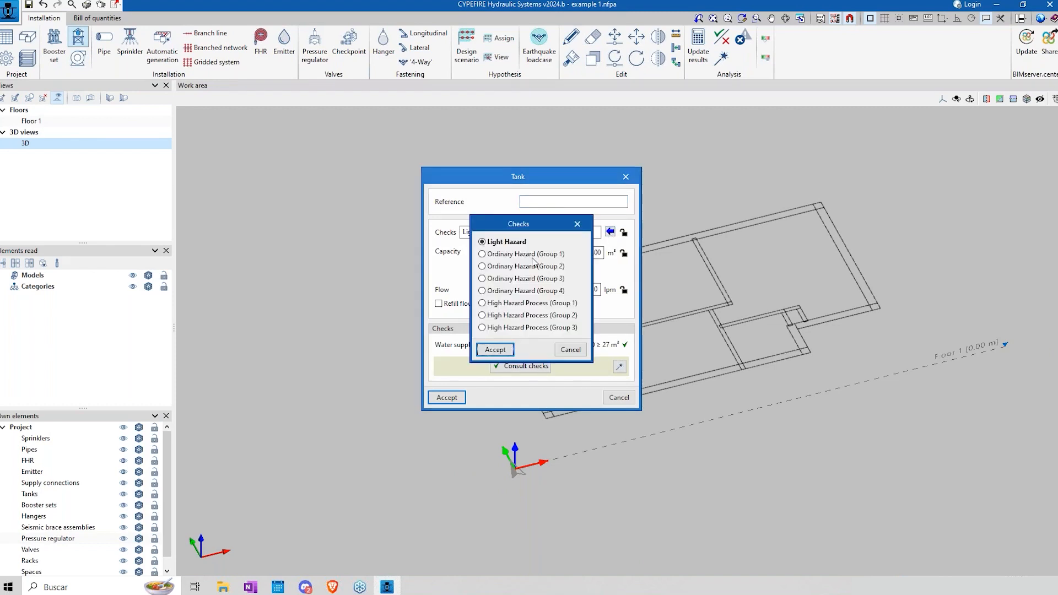
left_click(570, 352)
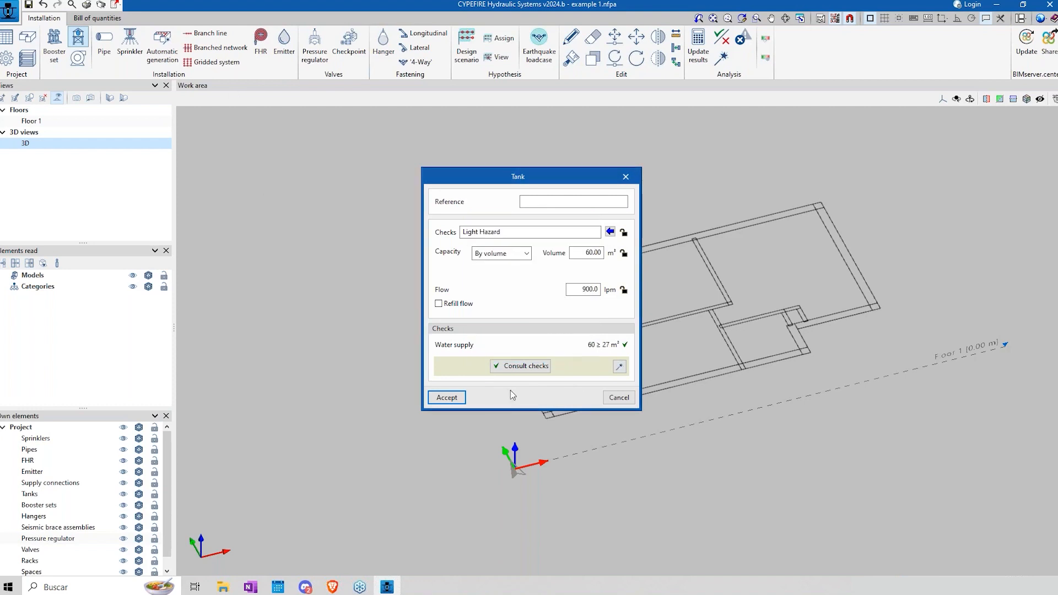
left_click(619, 397)
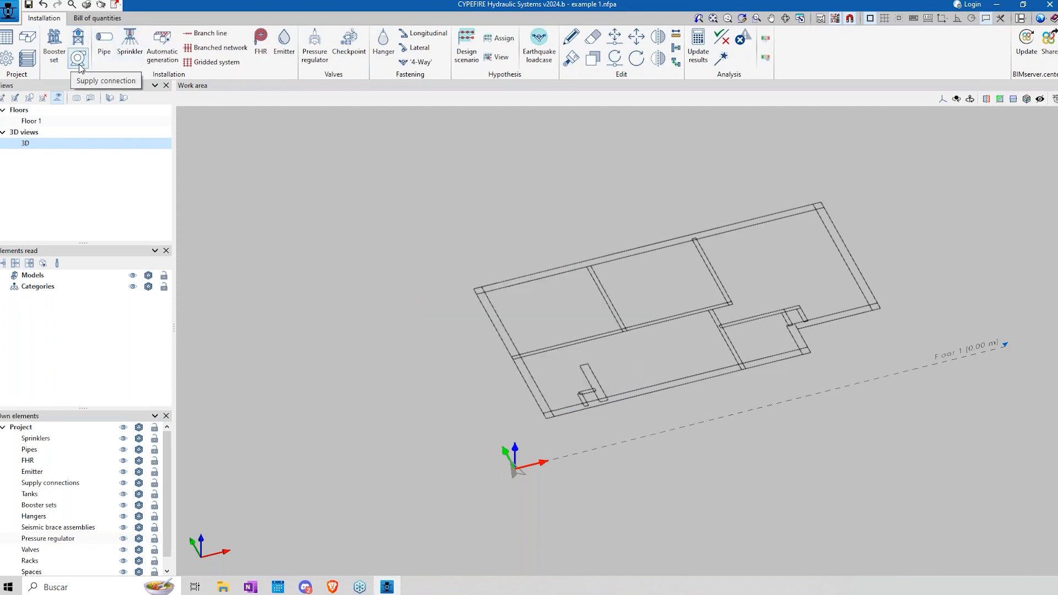
Step: Review the supply connection's static pressure, residual pressure and residual flow parameters without placing one
left_click(79, 58)
double_click(566, 290)
double_click(571, 306)
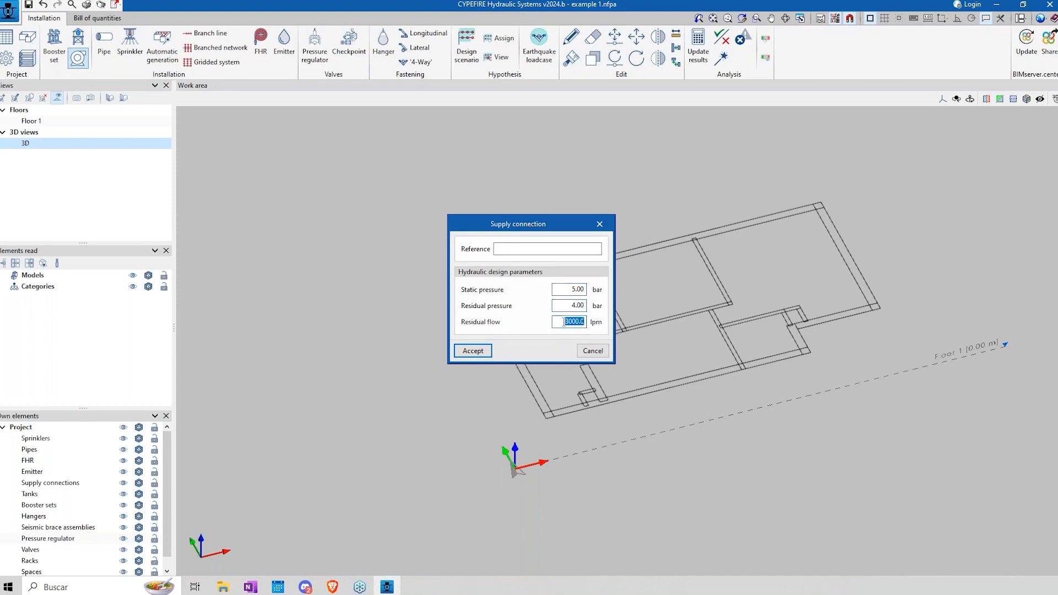
left_click(593, 351)
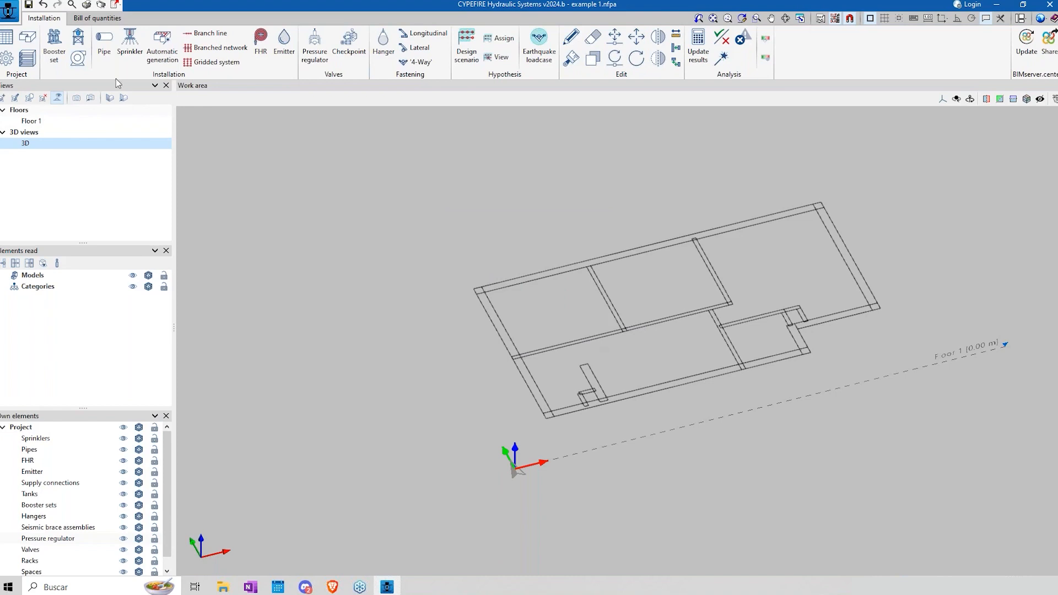
Step: Place a Light Hazard tank of 60.00 m³ with 900 lpm flow outside the floor plan, at about -6.6, 5.5 m
left_click(78, 37)
left_click(444, 401)
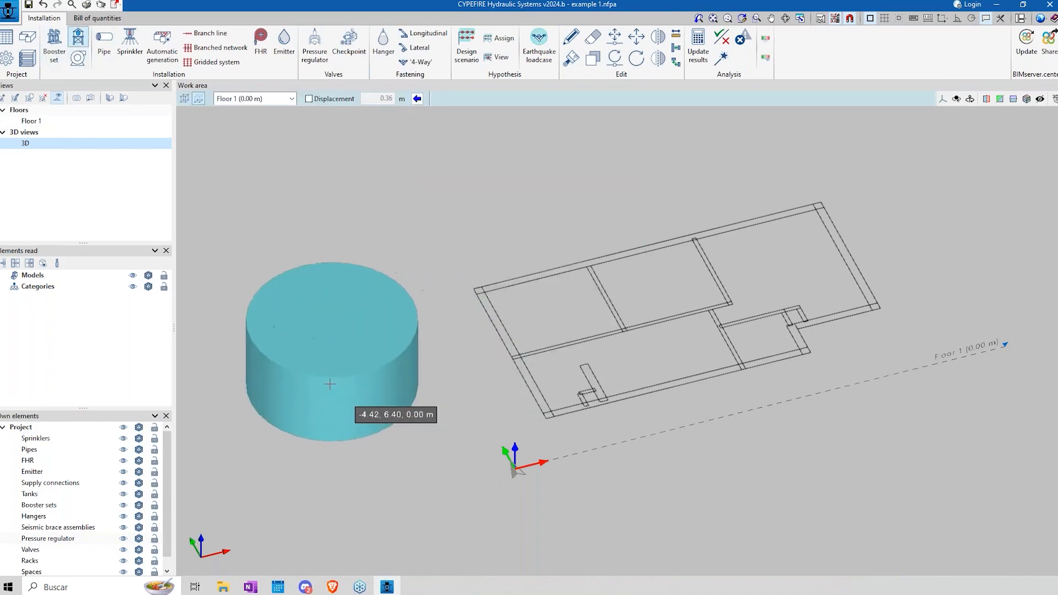
left_click(281, 406)
key("Escape")
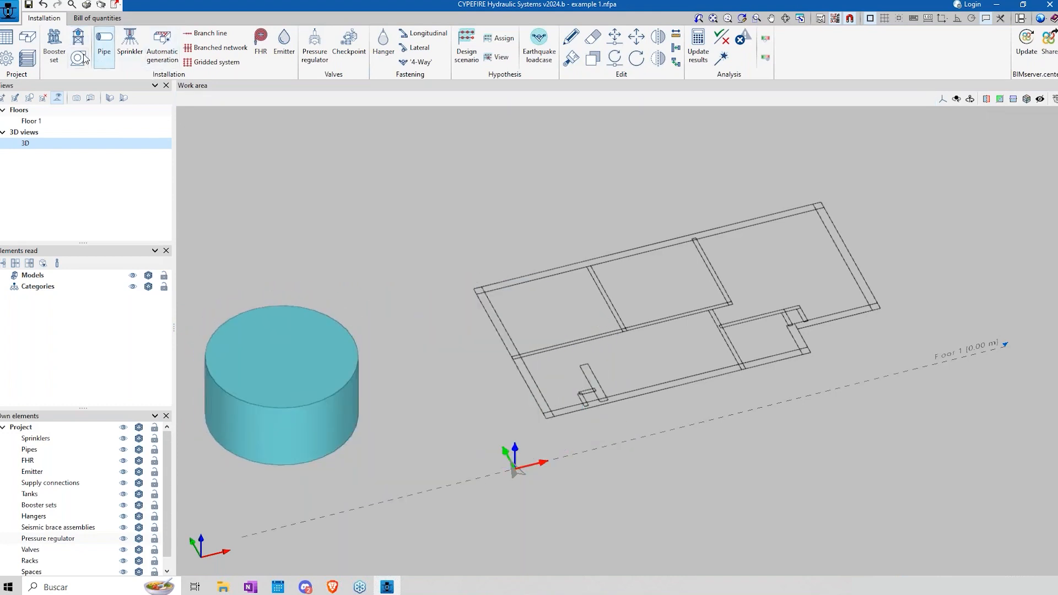
Step: Place a booster set between the tank and the floor plan at Floor 1 level
left_click(54, 45)
left_click(477, 341)
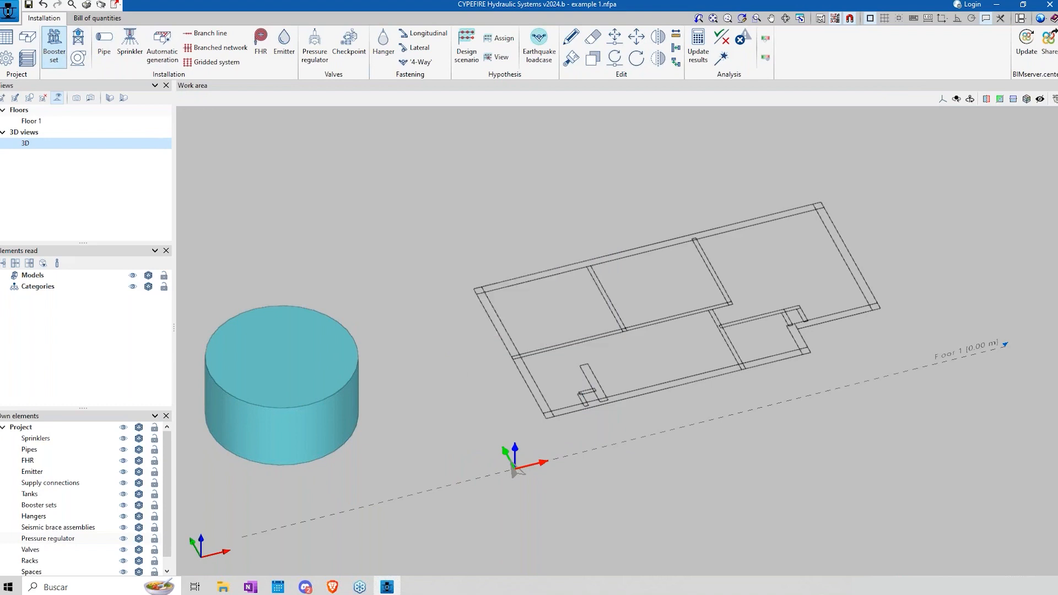
left_click(438, 380)
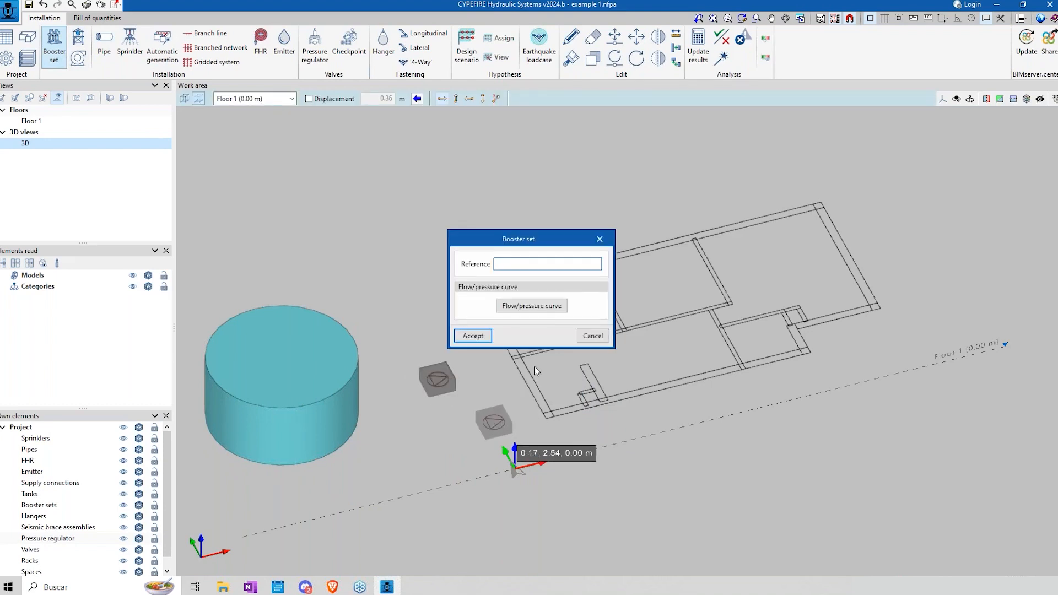
Step: Review the booster set's flow/pressure curve settings and the list of predefined pressure curves
left_click(531, 305)
left_click_drag(460, 166, 503, 184)
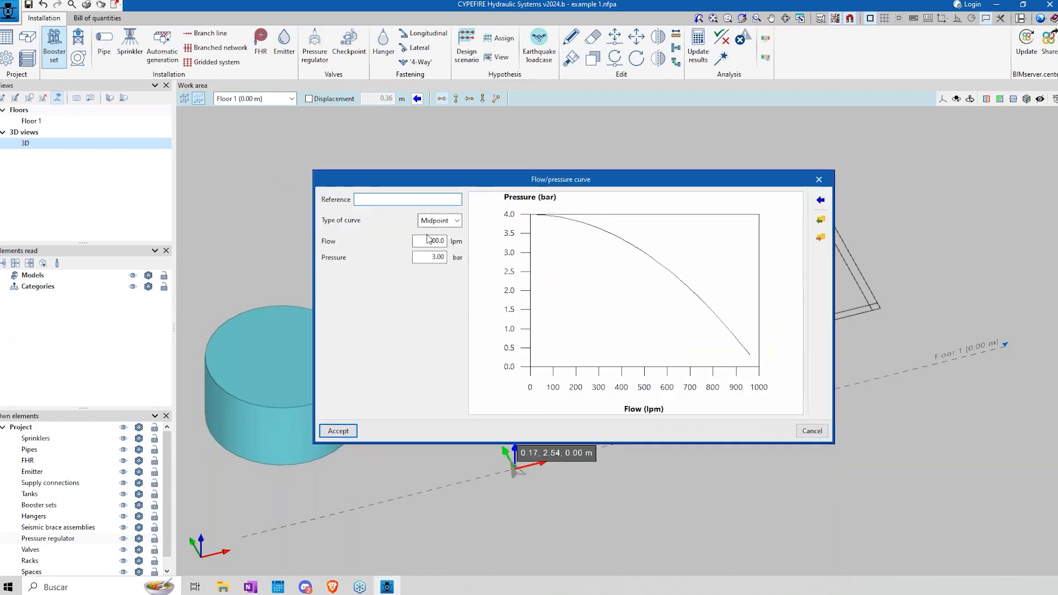
left_click(820, 199)
left_click_drag(547, 259, 888, 238)
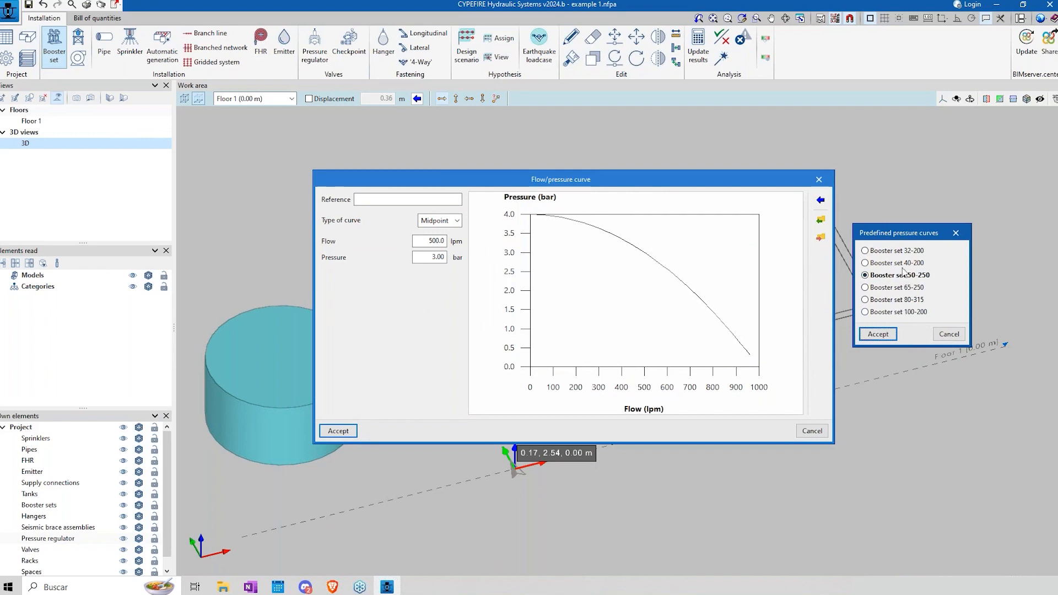
left_click(946, 335)
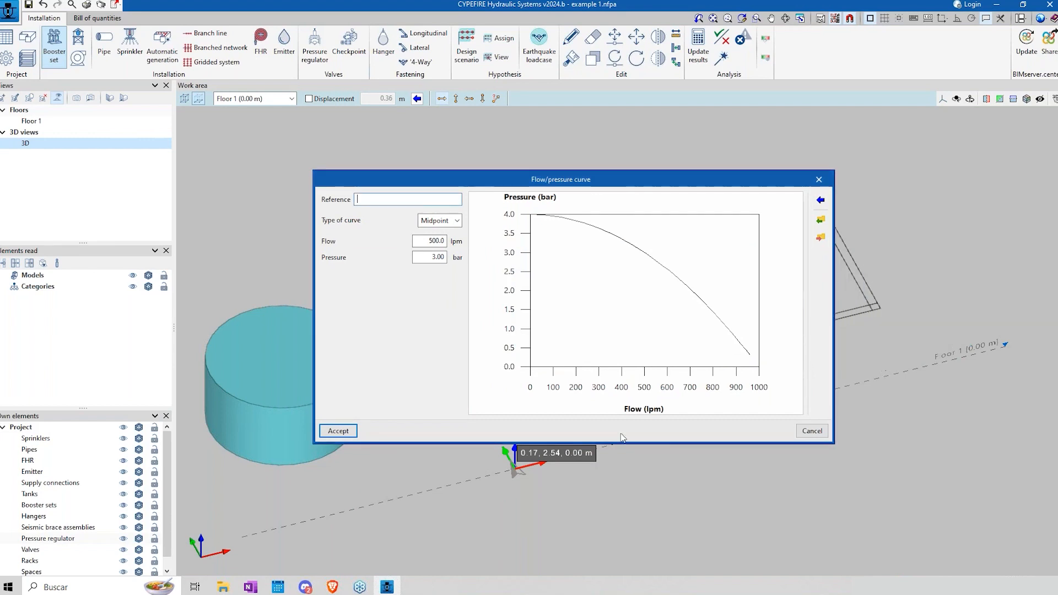
left_click(813, 431)
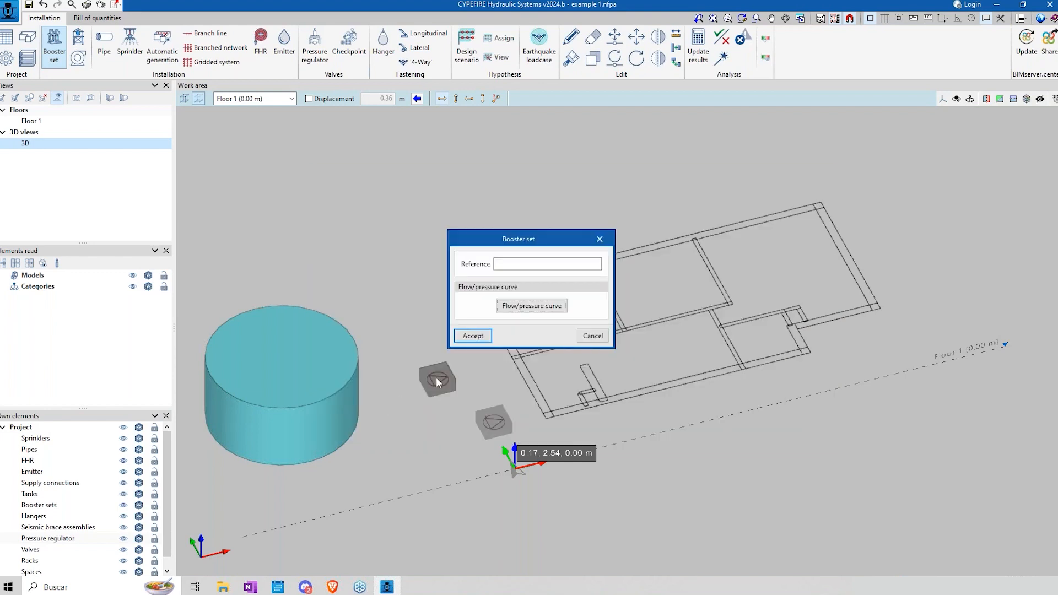
left_click(592, 337)
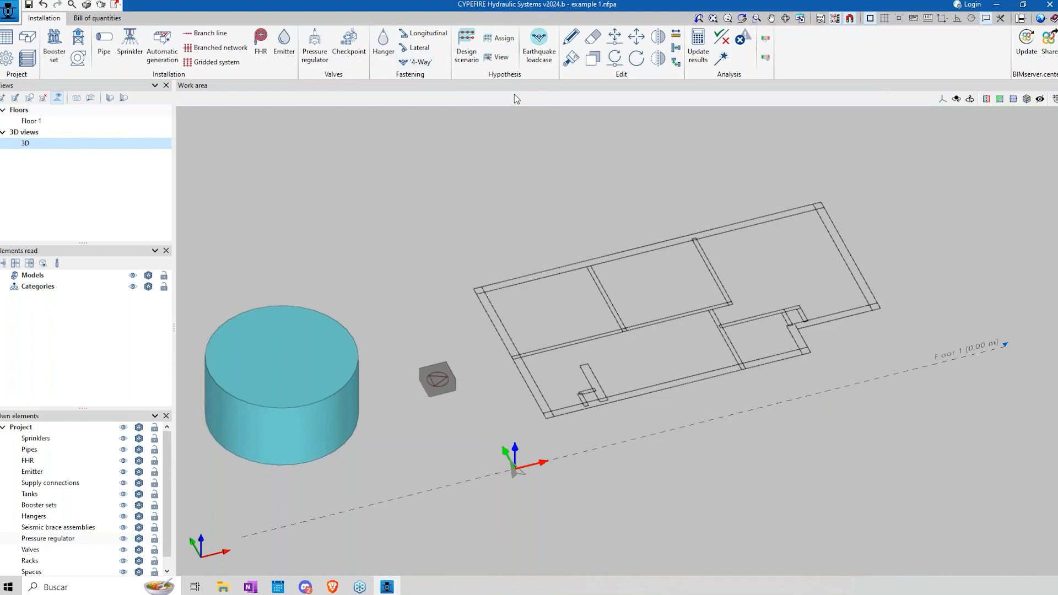
Step: Draw a Ø½ (15 mm) branch line pipe about 5.2 m long from the tank's base centre to the booster set's inlet
left_click(104, 44)
left_click(469, 330)
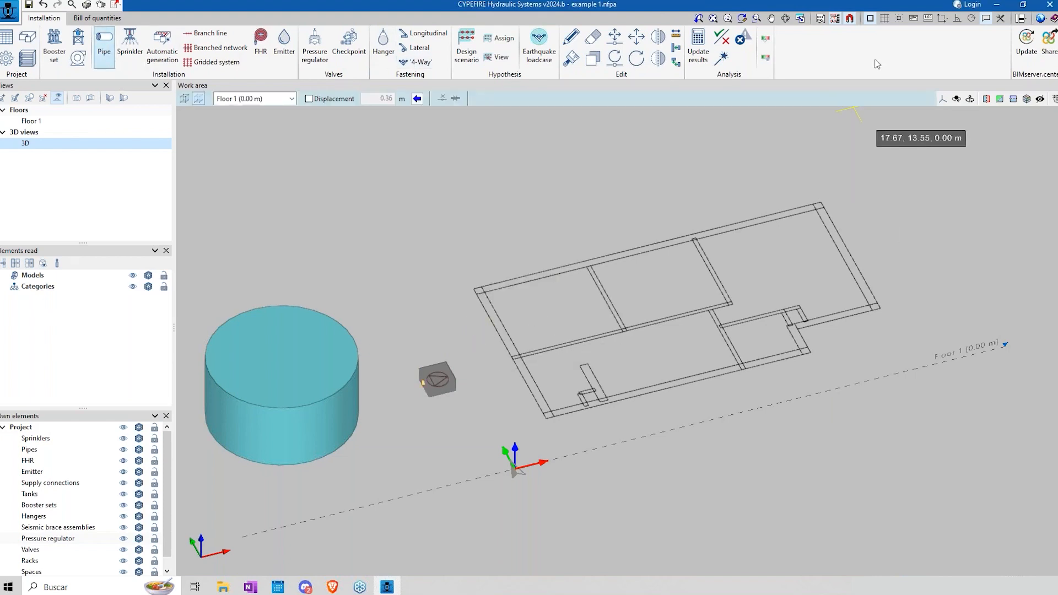
left_click(957, 21)
middle_click_drag(408, 436, 408, 380)
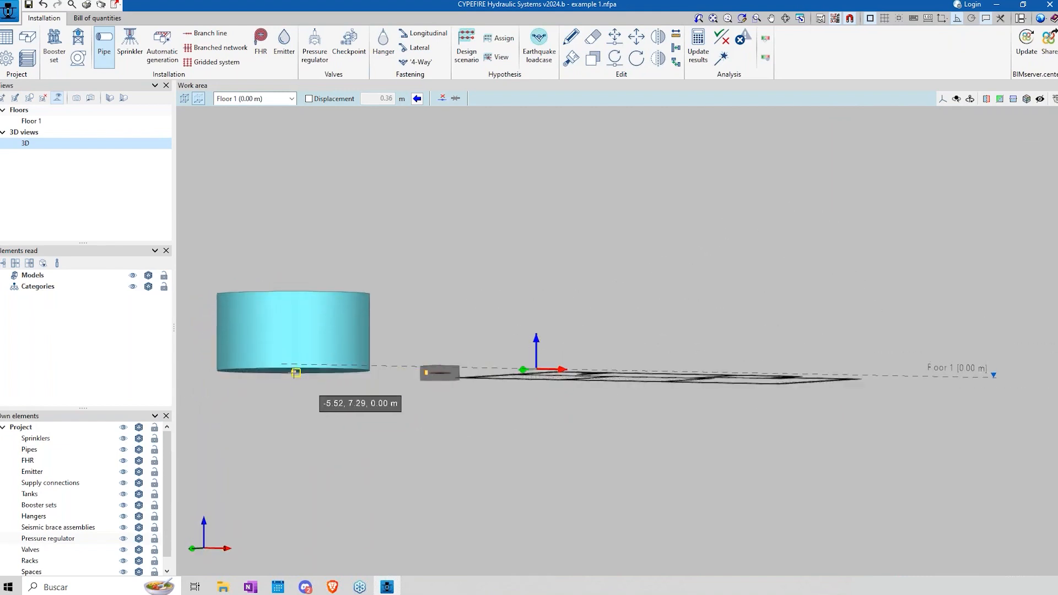
left_click(293, 372)
middle_click_drag(414, 415, 387, 463)
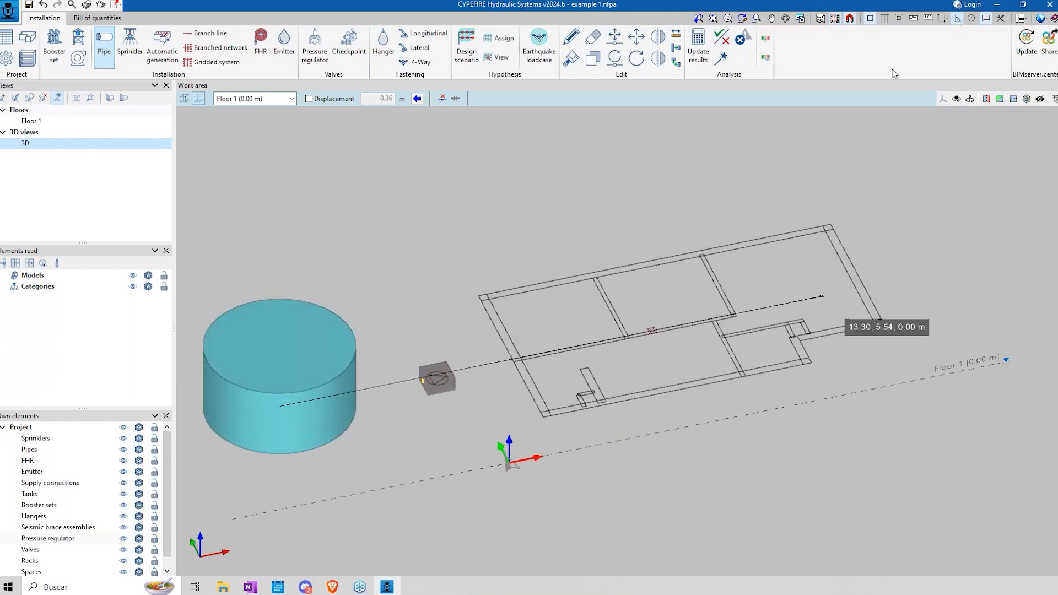
scroll(474, 336, "up", 5)
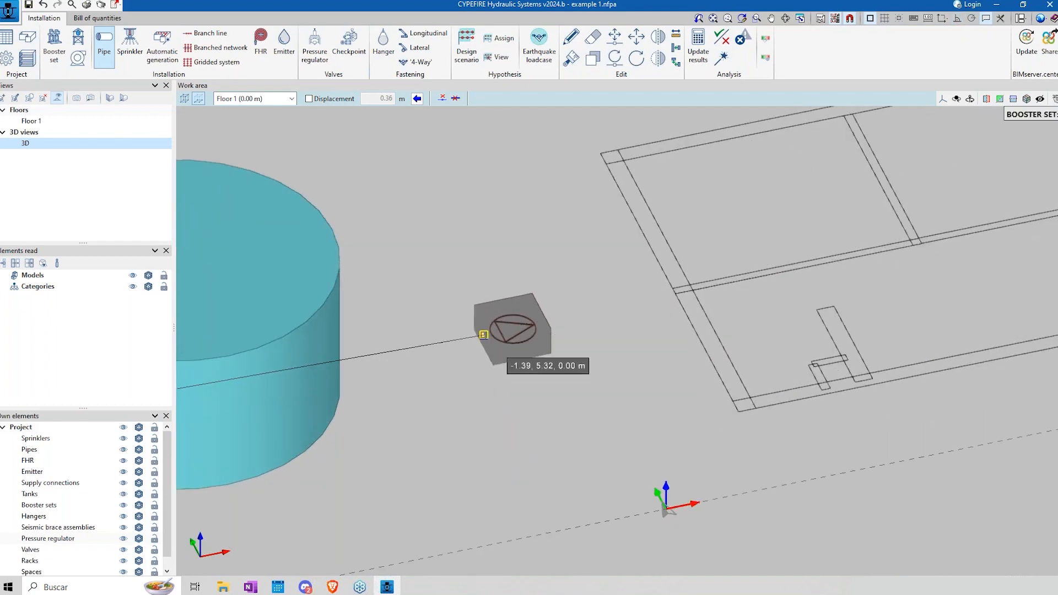
left_click(483, 334)
Step: Start a second pipe at the booster set's outlet and deactivate the template object snaps
middle_click_drag(558, 390, 543, 368, "shift")
left_click(511, 376)
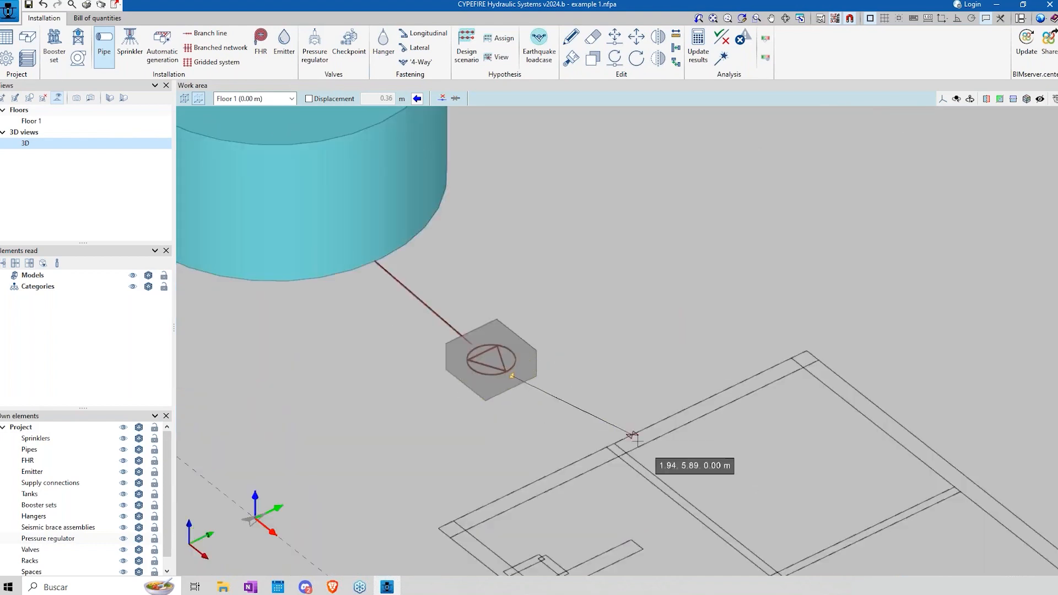
middle_click_drag(590, 448, 750, 422)
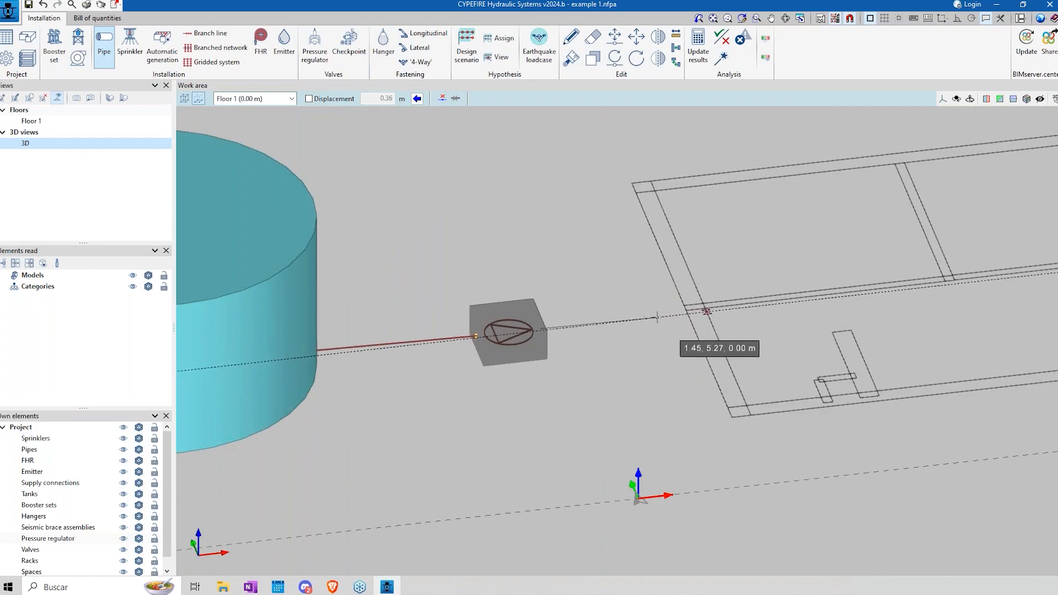
left_click(852, 20)
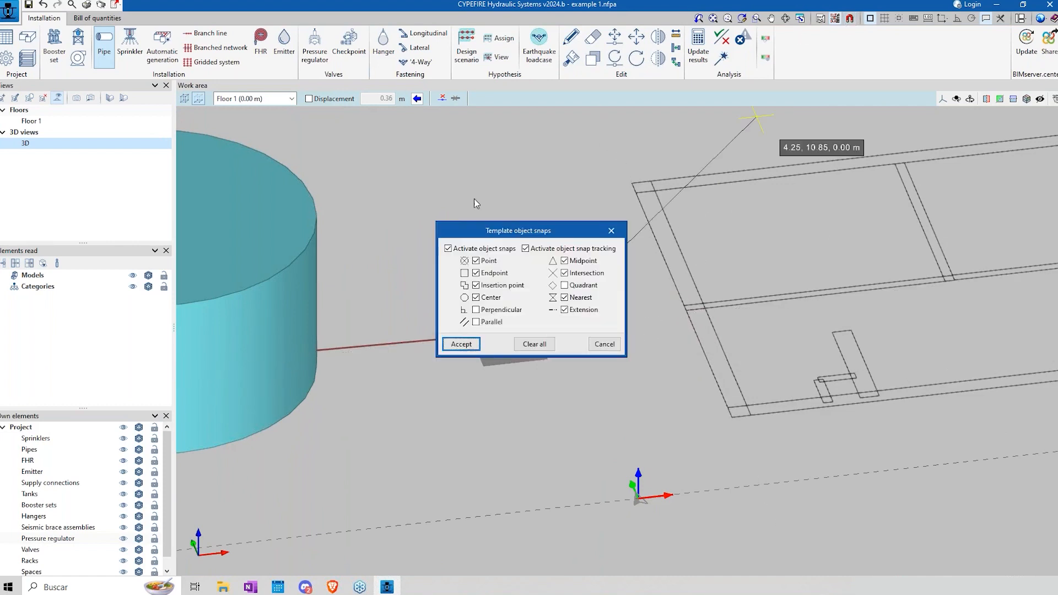
left_click(460, 249)
left_click(461, 344)
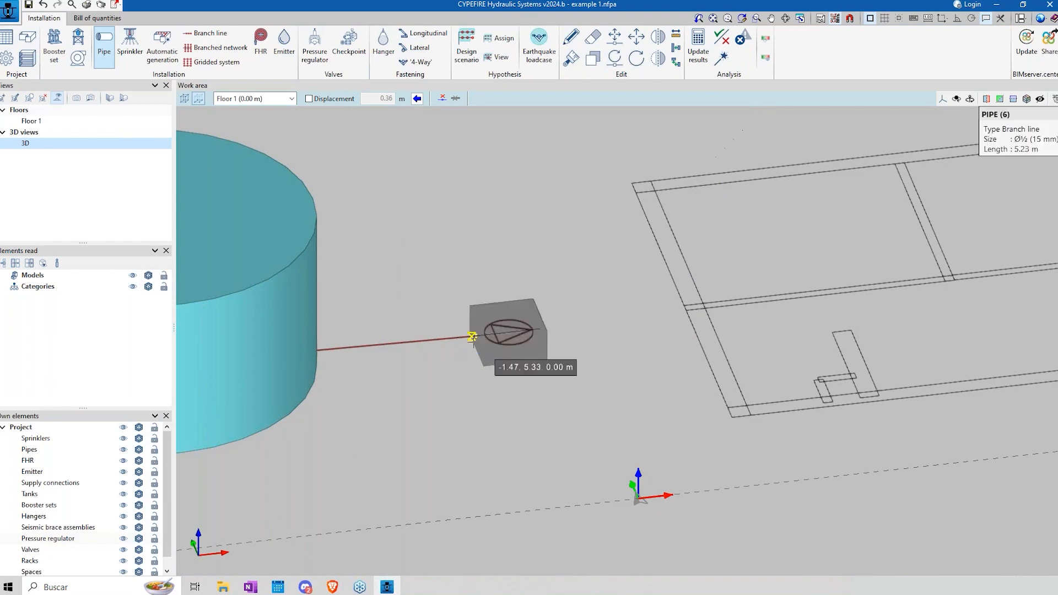
Step: Route the pipe to the outer wall, along it and into the first upper room, with a vertical riser and a short elevated horizontal run
left_click(673, 313)
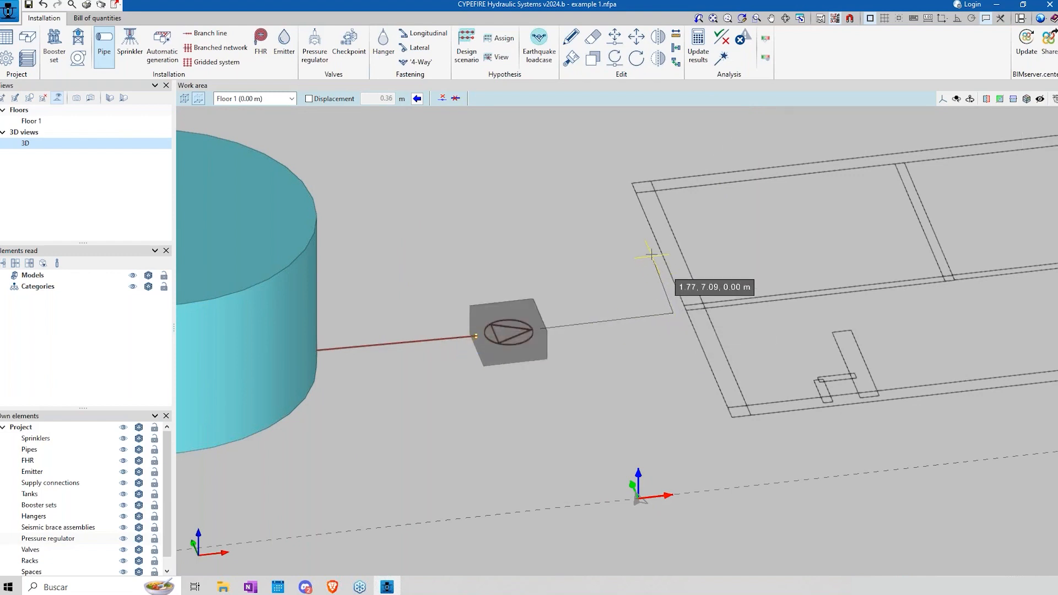
left_click(643, 232)
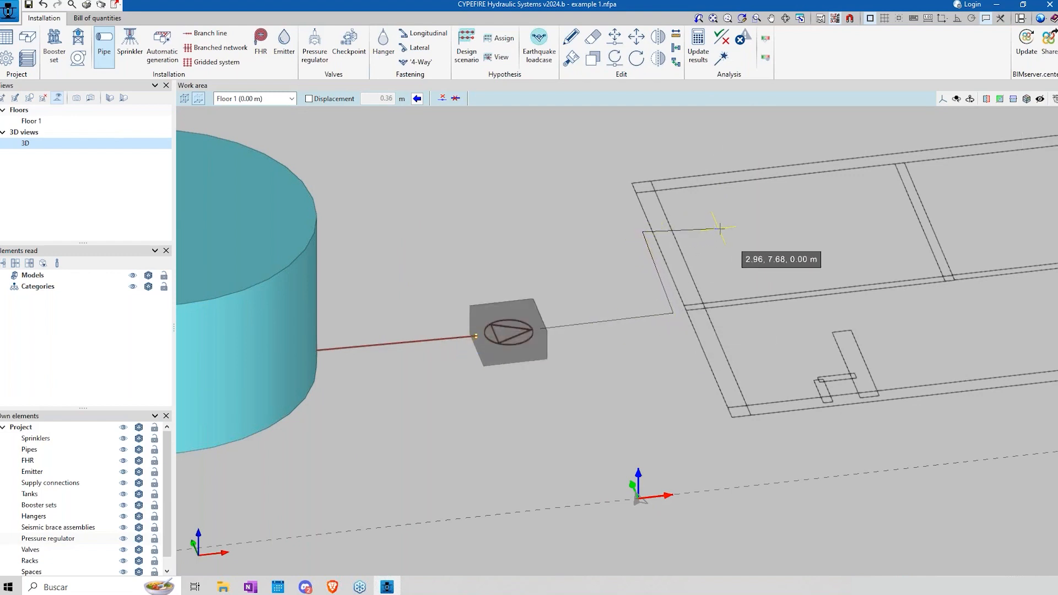
left_click(744, 223)
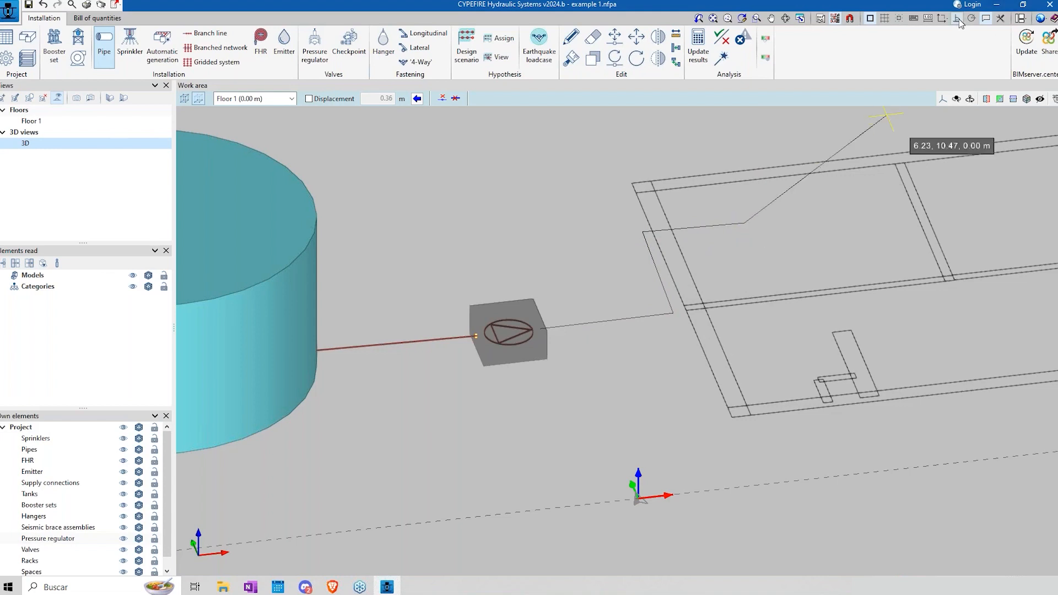
middle_click_drag(750, 185, 686, 361)
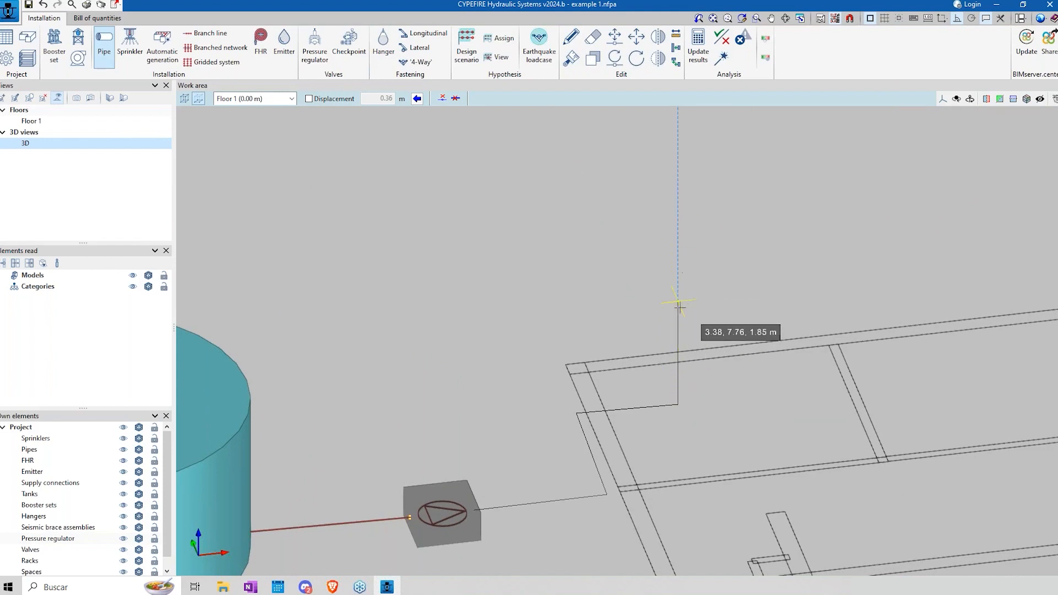
left_click(679, 264)
left_click(781, 253)
key("Escape")
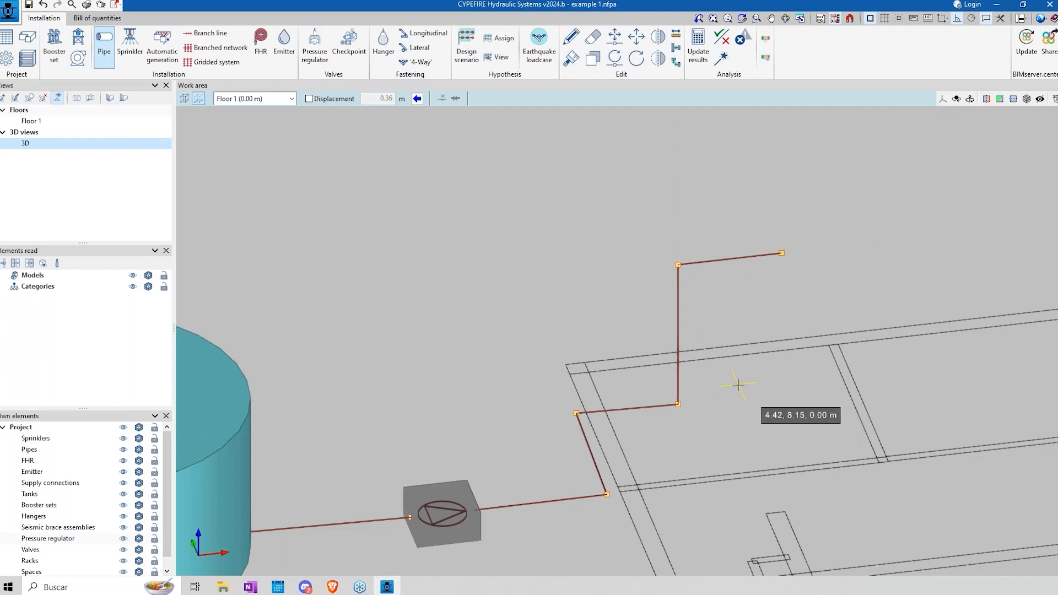
mouse_move(734, 385)
middle_mouse_down()
mouse_move(608, 331)
mouse_move(596, 338)
mouse_move(619, 348)
mouse_move(630, 333)
middle_mouse_up()
scroll(608, 330, "down", 3)
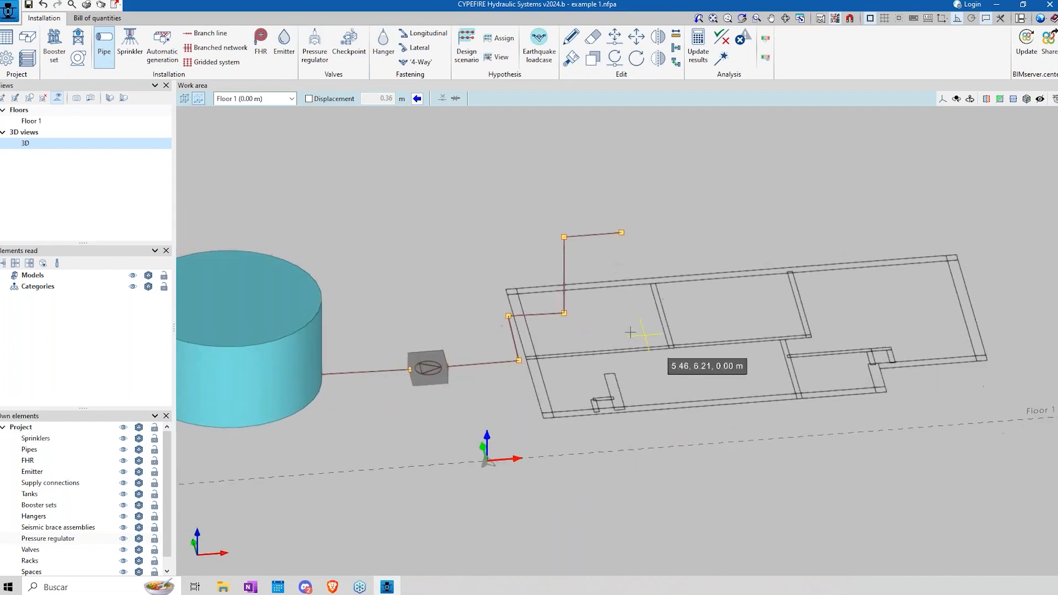
Step: Open the Ordinary Hazard (Group 3) entry from the specific requirements for each space in the general options
left_click(7, 59)
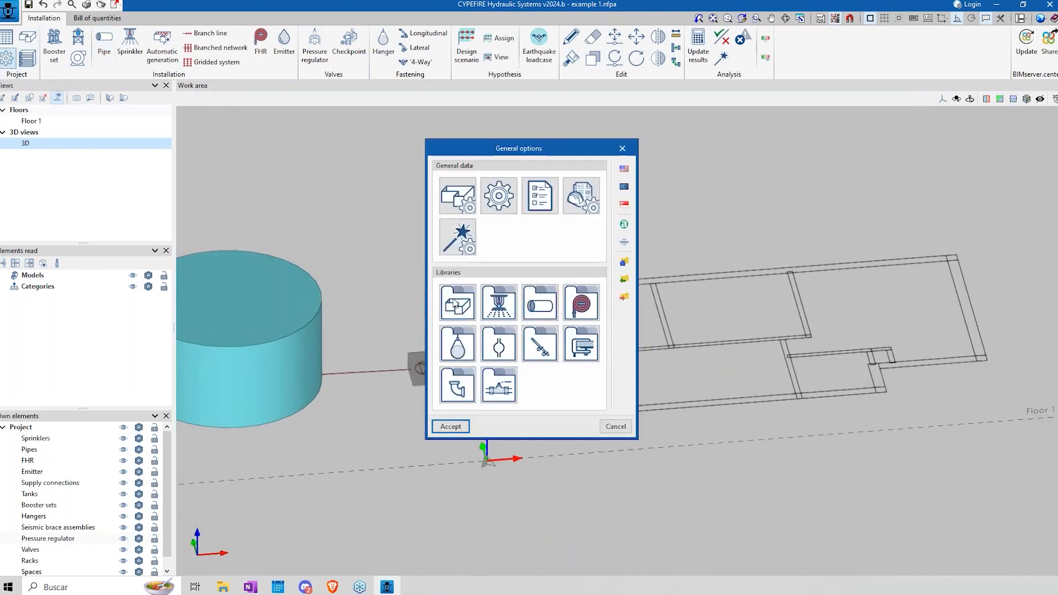
left_click(462, 208)
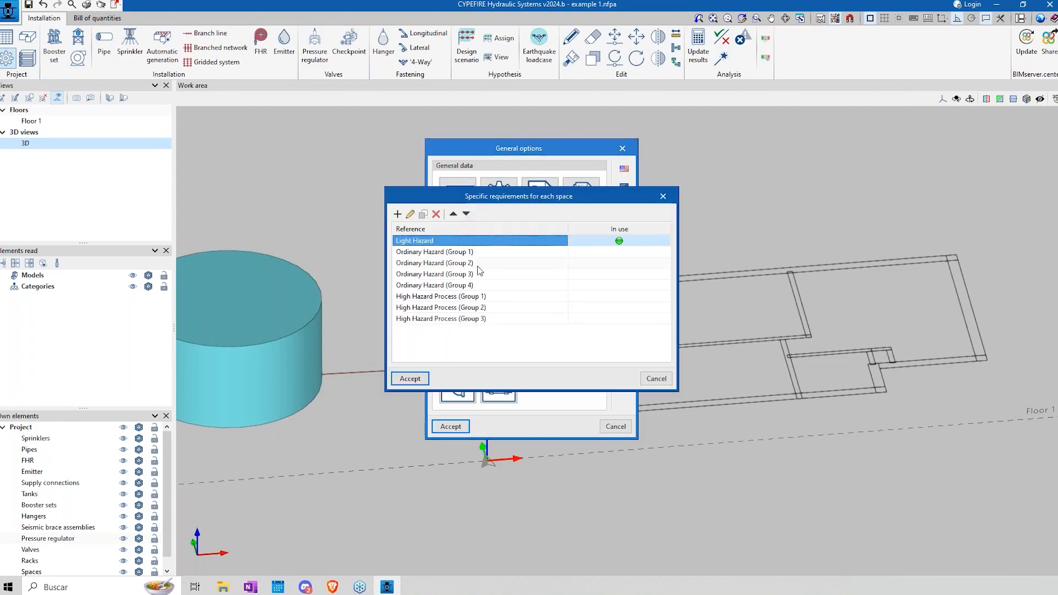
left_click_drag(479, 196, 774, 206)
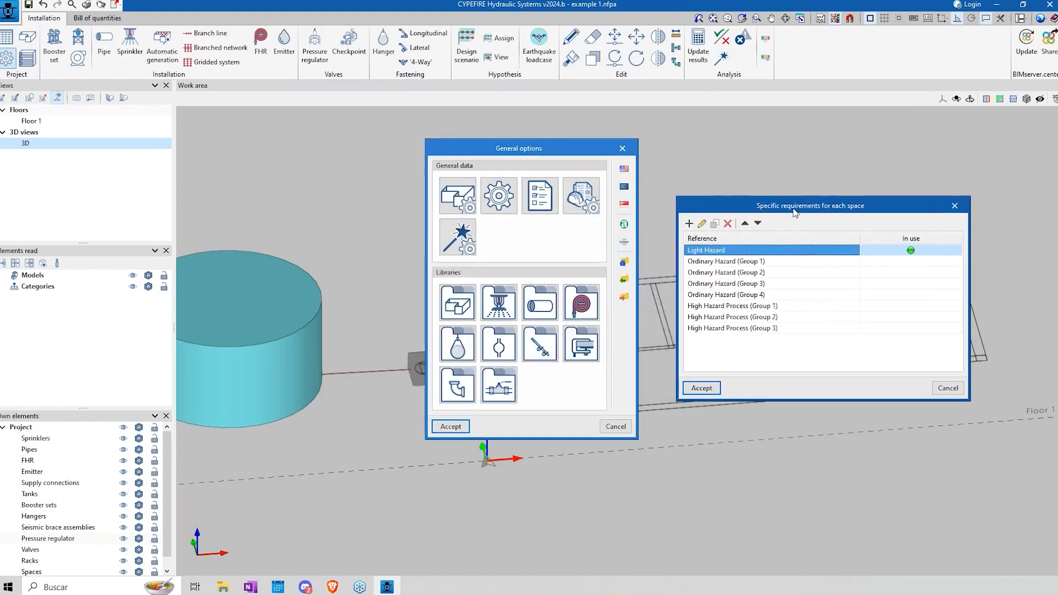
left_click(719, 283)
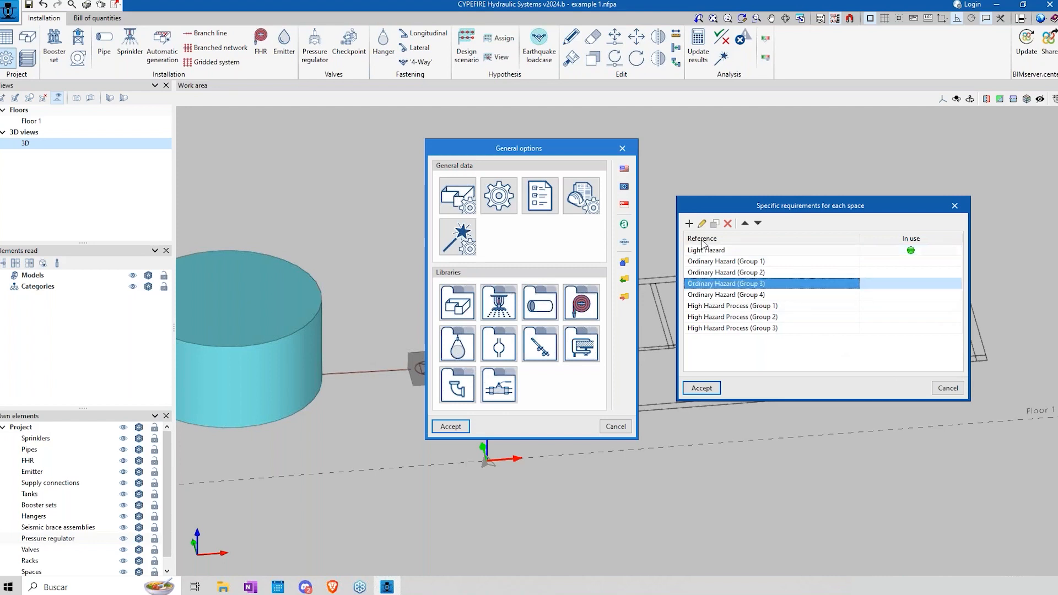
left_click(702, 223)
left_click_drag(731, 152, 700, 119)
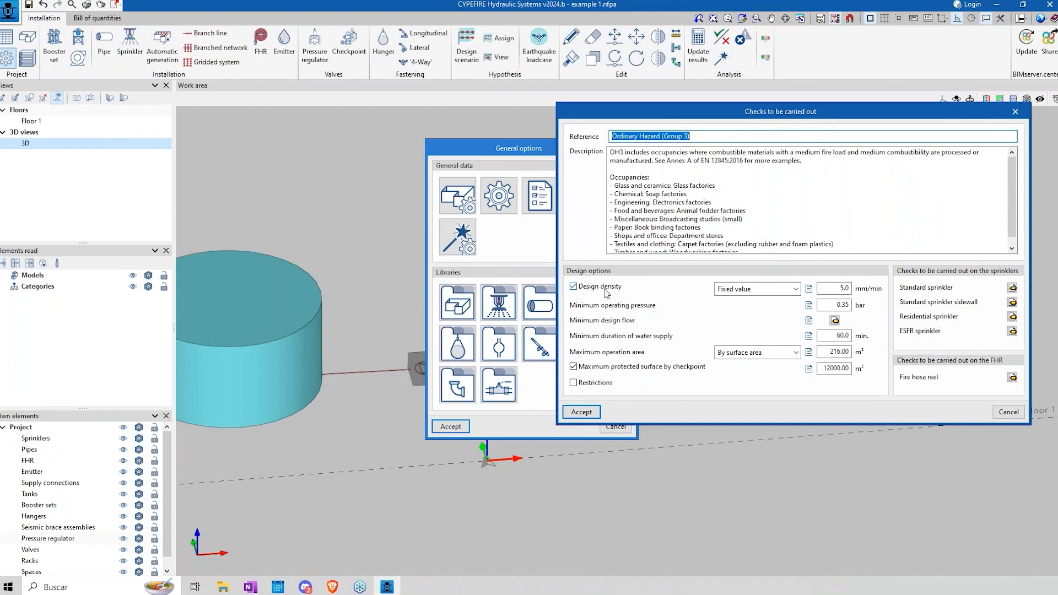
Step: Review the design density's reference note and the maximum operation area options and value for Ordinary Hazard (Group 3)
left_click(797, 292)
left_click(798, 292)
left_click(808, 288)
left_click(588, 240)
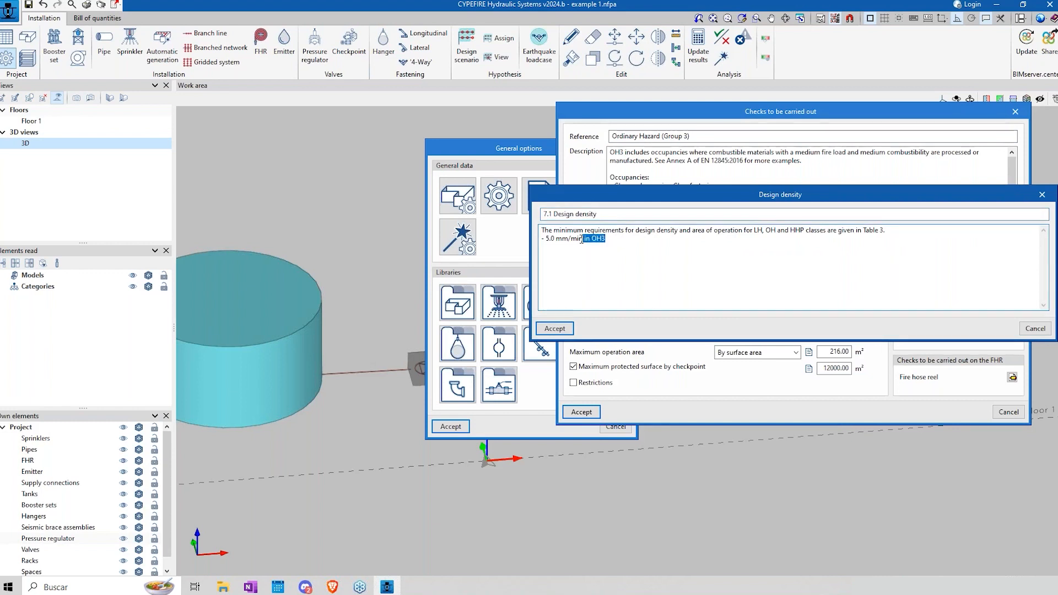
key("ctrl+a")
left_click(1025, 329)
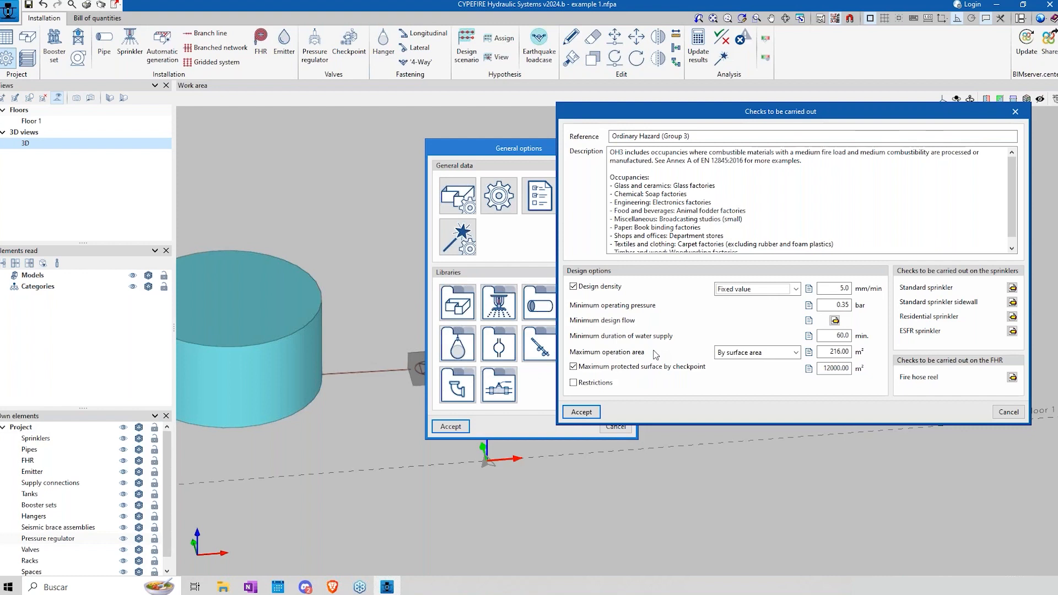
left_click(795, 352)
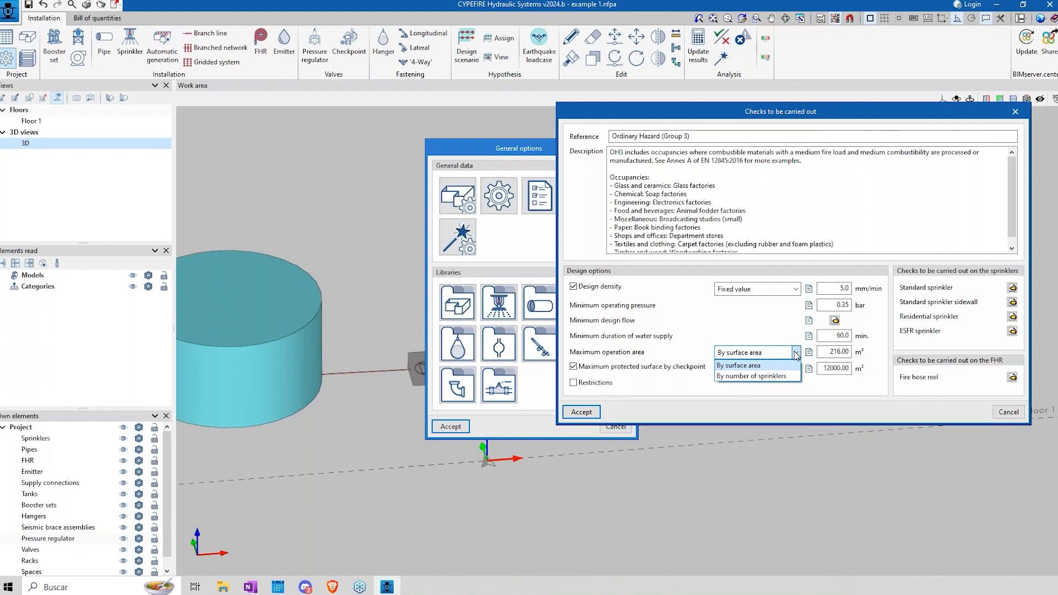
left_click(796, 353)
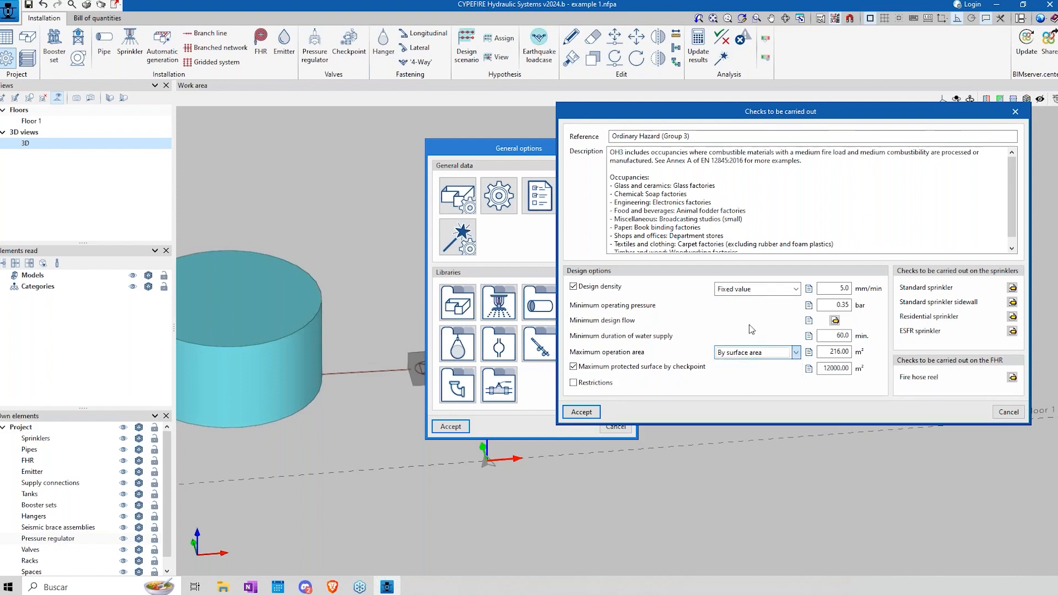
double_click(829, 353)
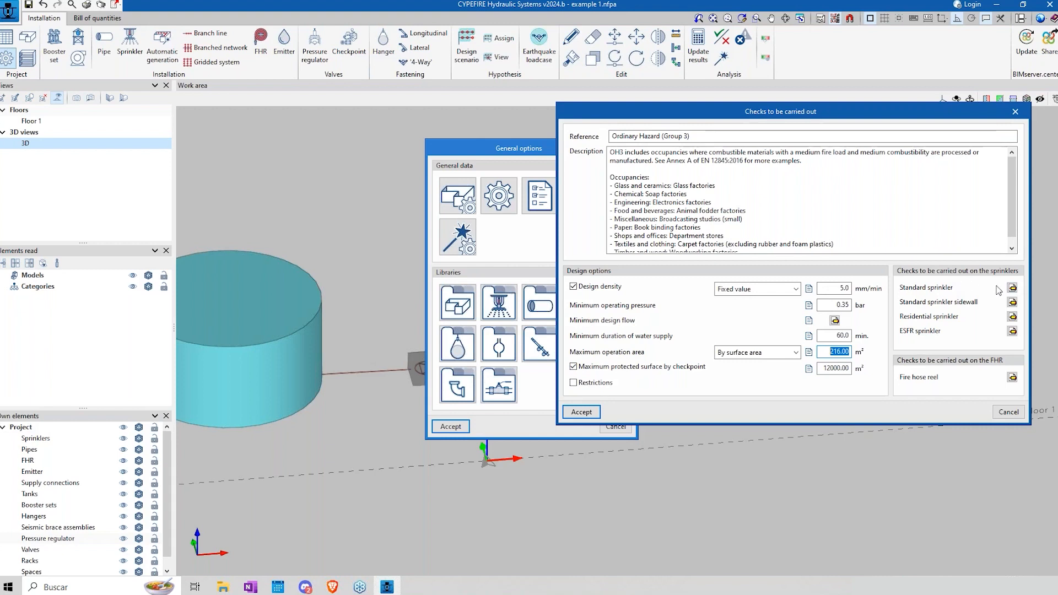
Step: Review the standard sprinkler checks, including the maximum and minimum distance between sprinklers
left_click(1012, 288)
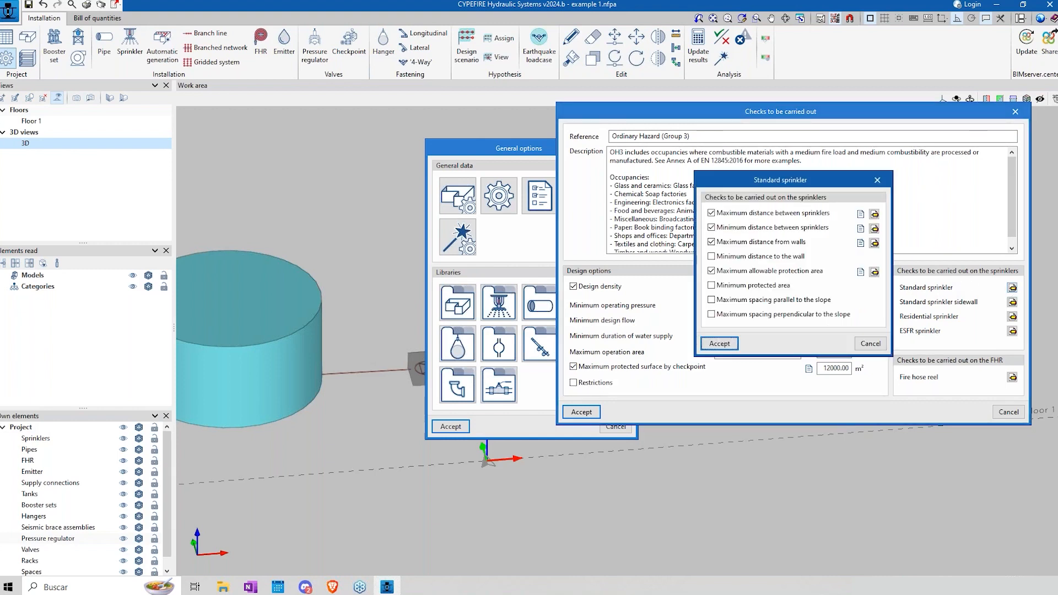
left_click(877, 217)
key("Return")
left_click(875, 228)
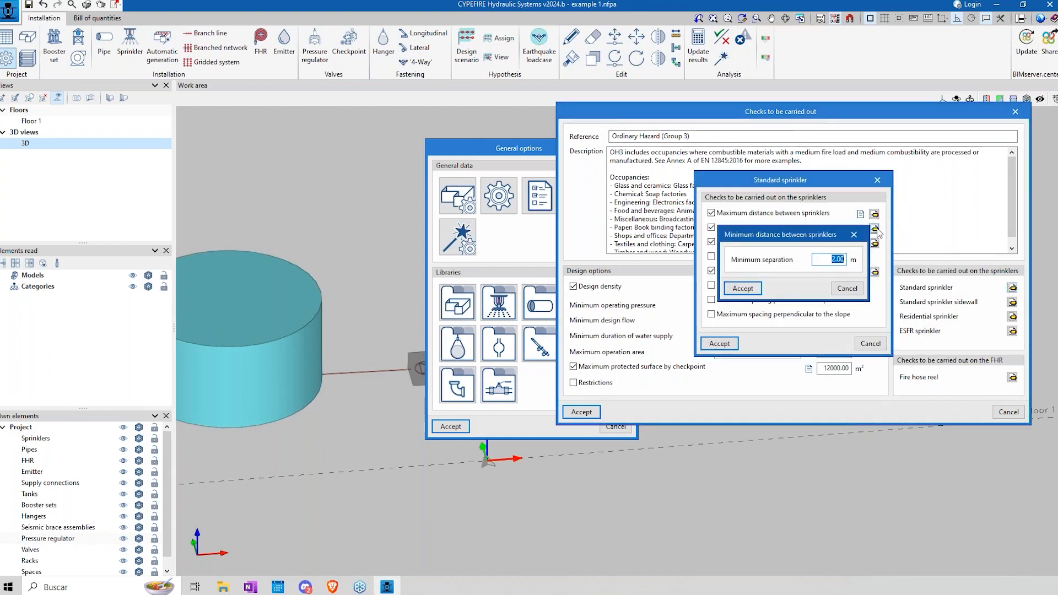
key("Return")
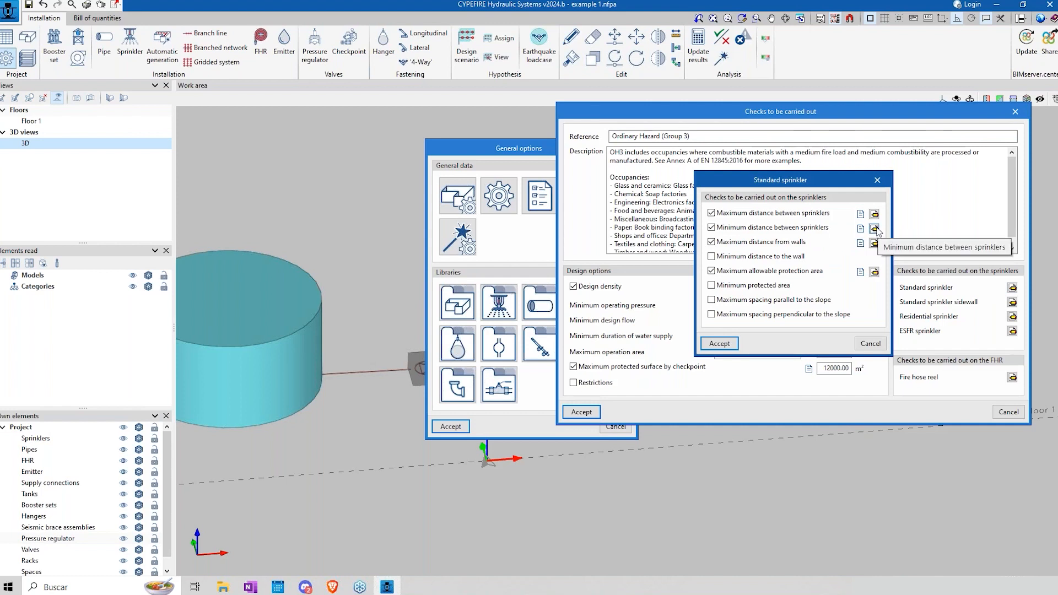
left_click(871, 343)
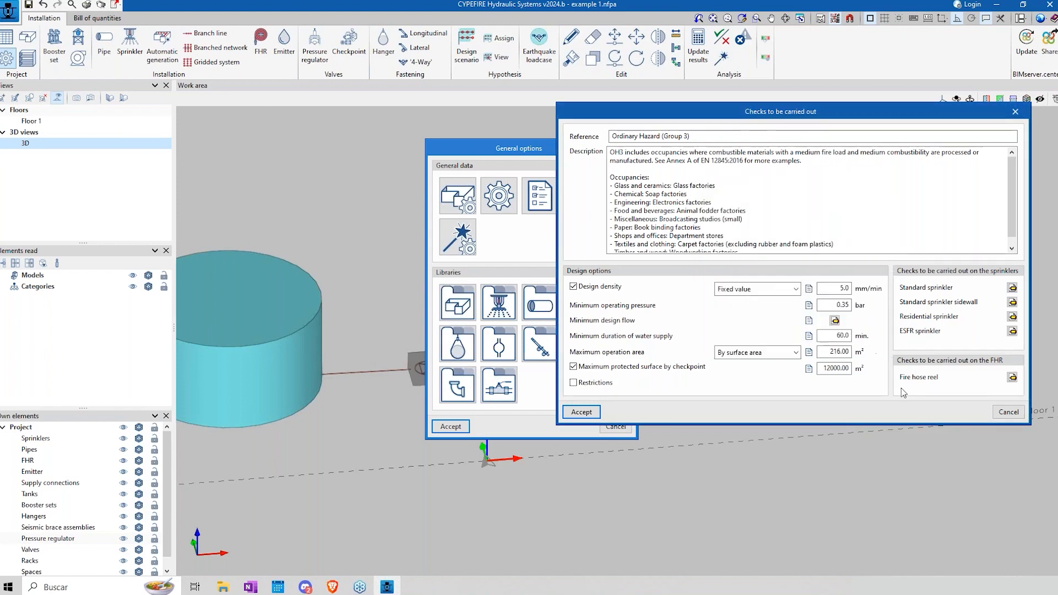
Step: Inspect the ESFR sprinkler checks and leave the Ordinary Hazard (Group 3) settings without saving
left_click(1013, 331)
key("Escape")
left_click(1007, 412)
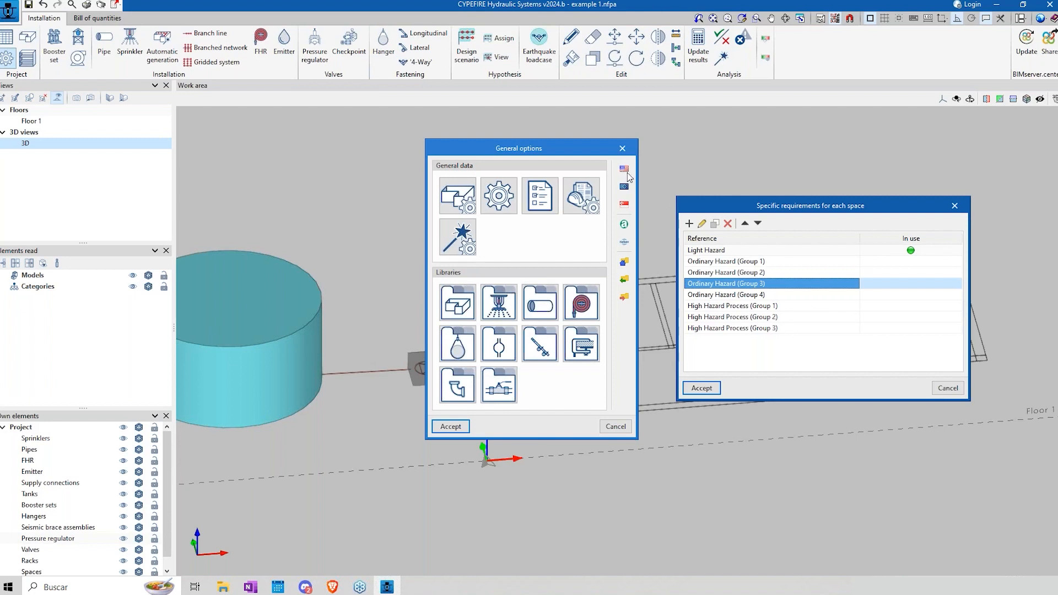
Step: Review the High Hazard Process (Group 1) requirements and leave the specific requirements for each space without saving
left_click(731, 305)
left_click(701, 224)
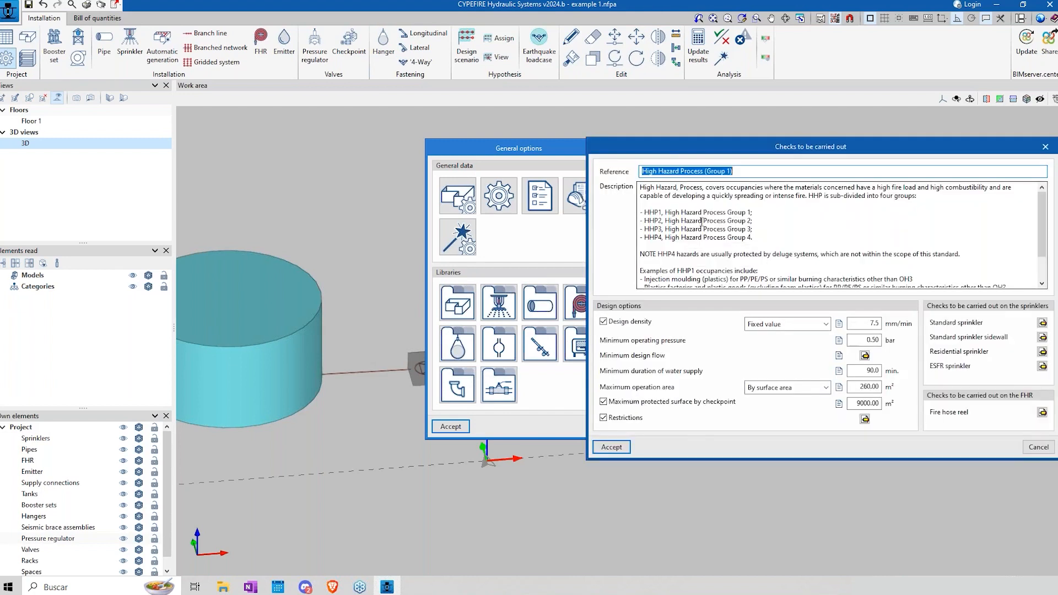
left_click(1029, 448)
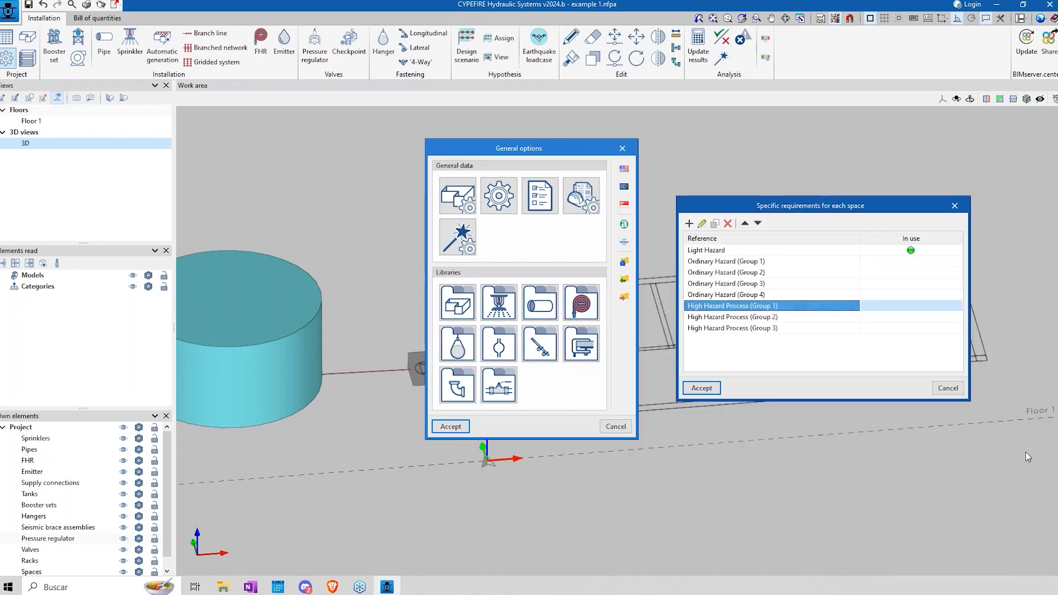
left_click(710, 251)
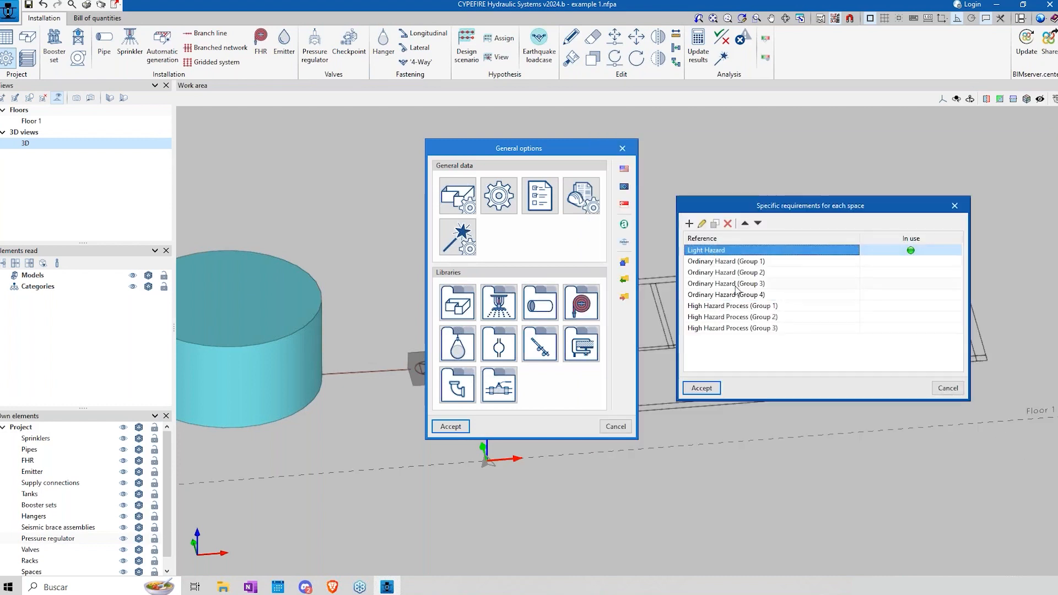
left_click(947, 388)
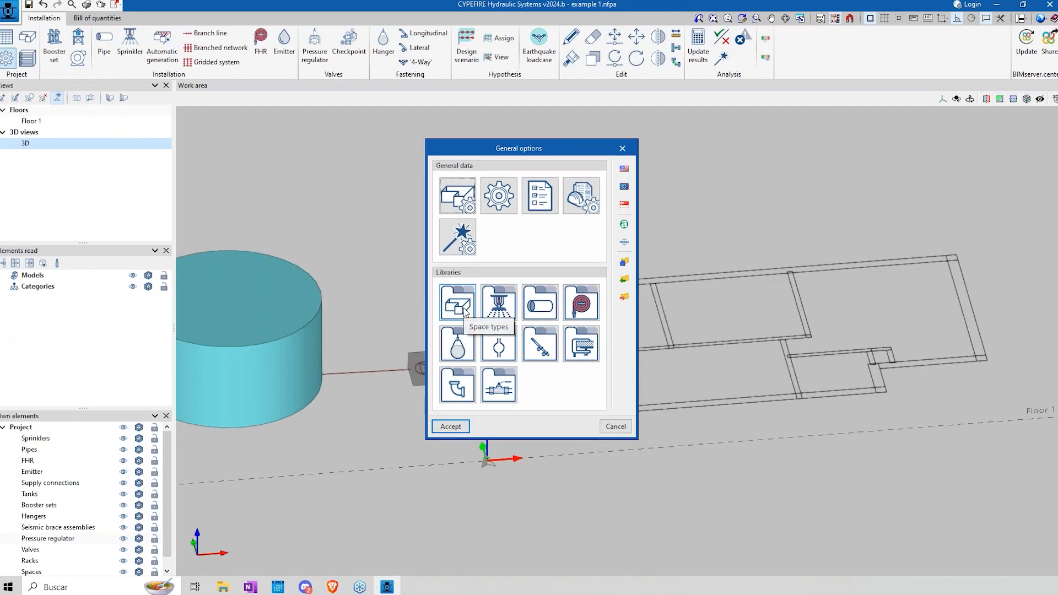
Step: Add a space type "space 1" that allows sprinklers, with Ordinary Hazard (Group 1) checks, and accept the general options
left_click(468, 309)
left_click(425, 228)
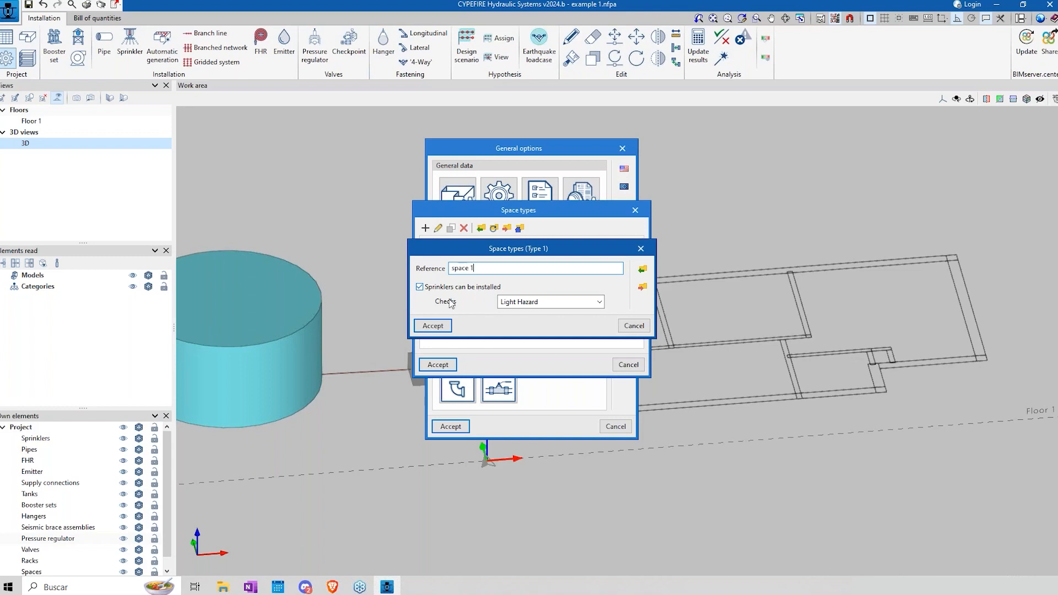
left_click(599, 302)
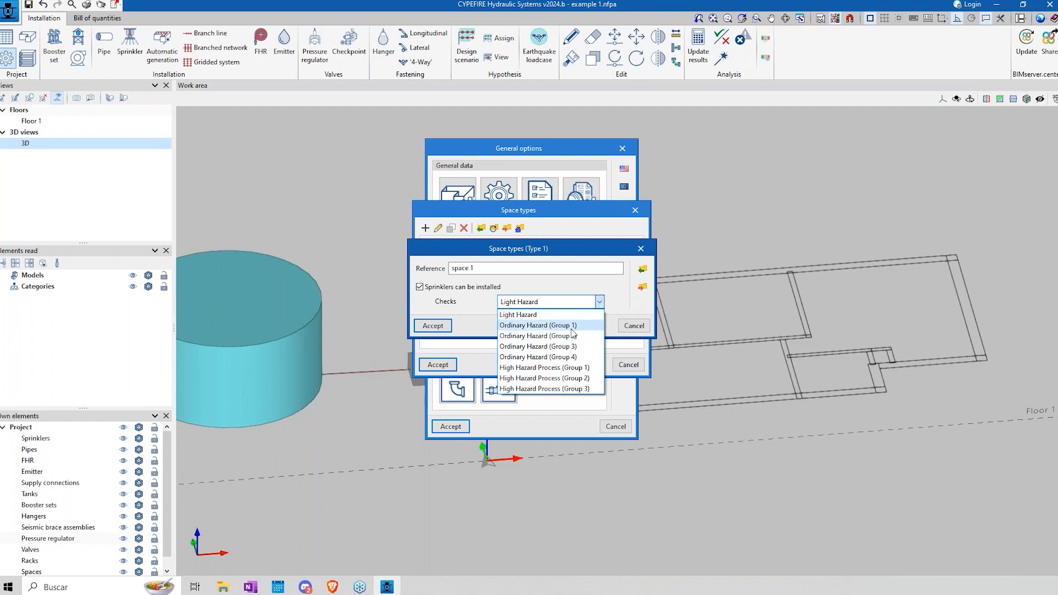
left_click(538, 325)
left_click(430, 325)
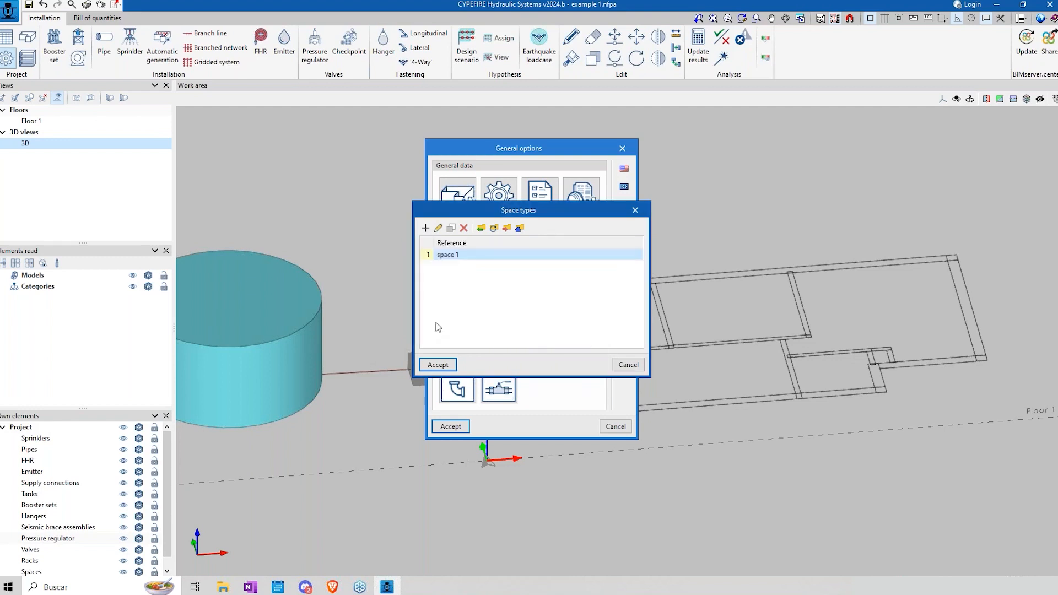
left_click(451, 367)
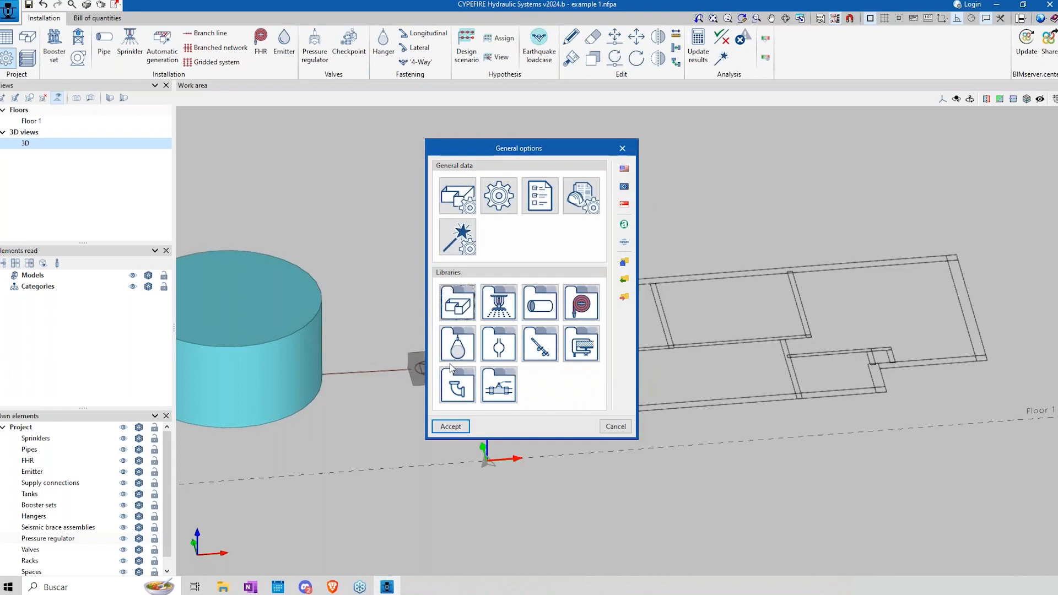
left_click(462, 424)
Step: Set up a new space with the reference "dining room" and the assigned space type "space 1"
left_click(28, 38)
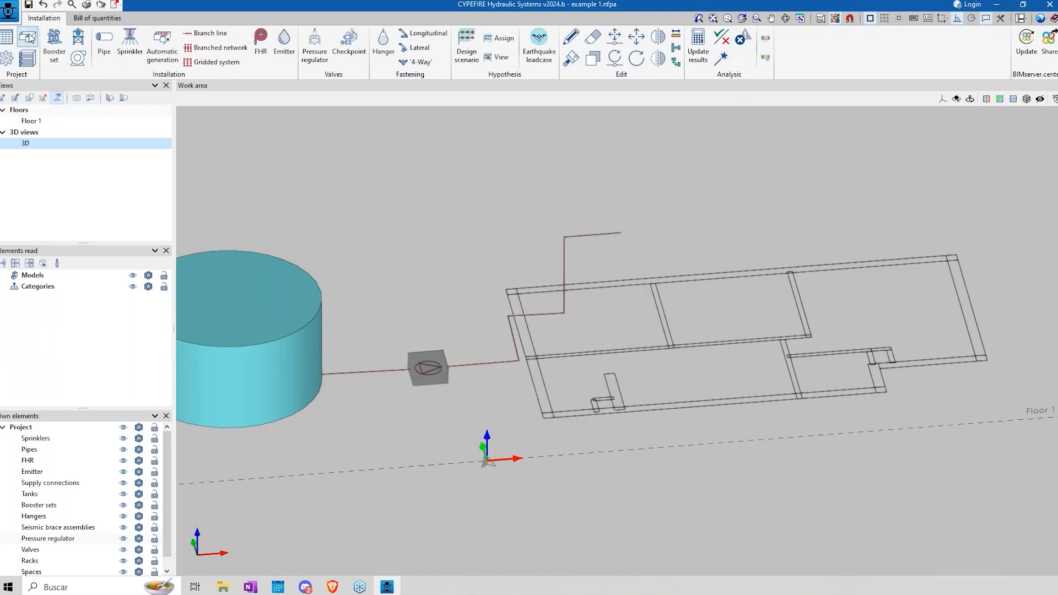
left_click(646, 276)
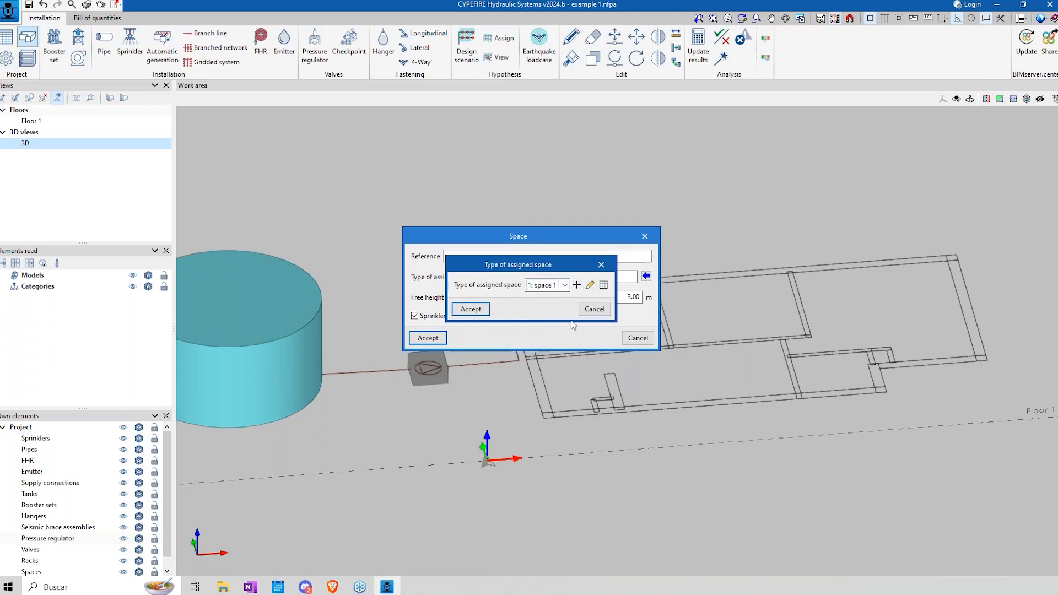
left_click(472, 309)
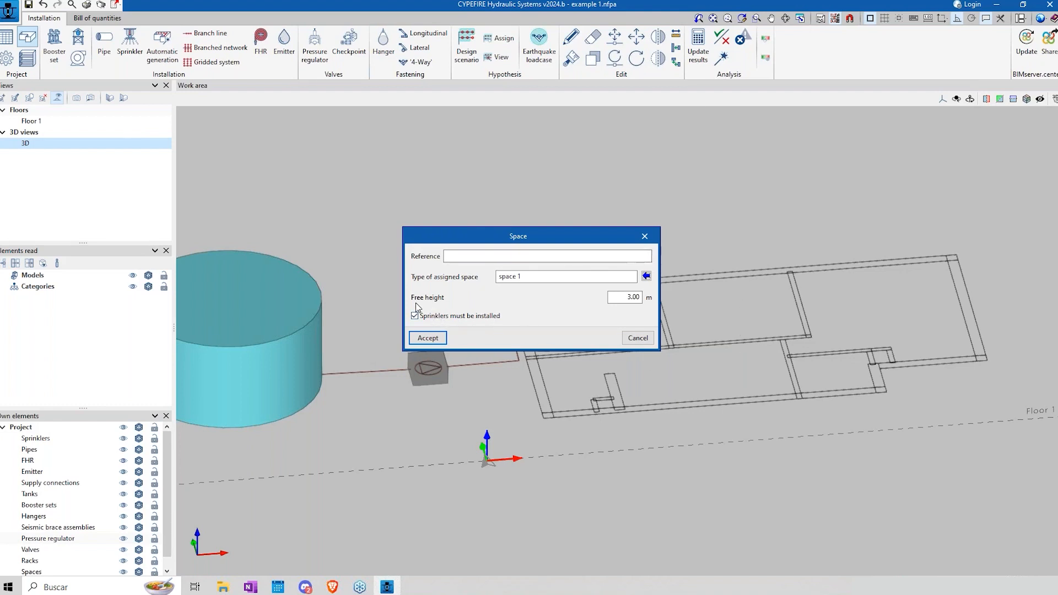
left_click(450, 257)
left_click_drag(531, 274, 467, 271)
left_click(454, 258)
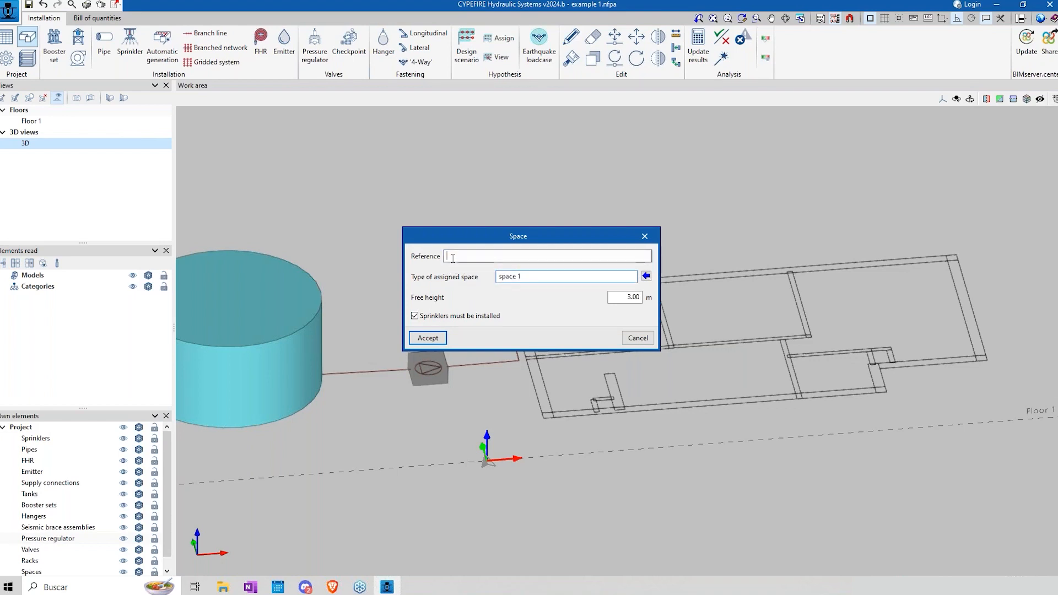
type("dining room")
left_click(435, 340)
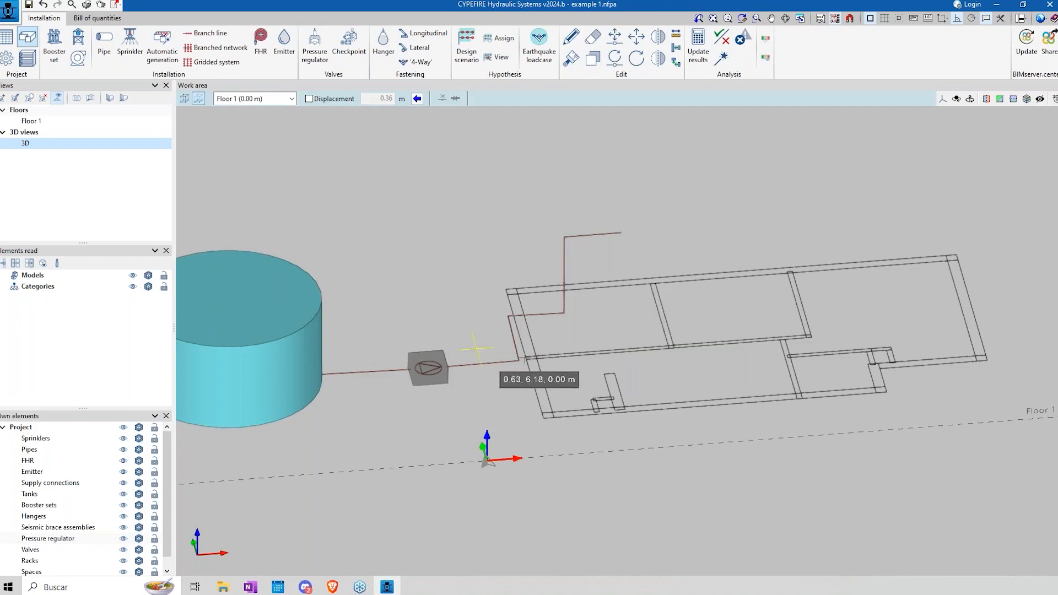
Step: Outline the dining room space along the inner corners of the plan's upper-left room on Floor 1
left_click(551, 411)
left_click(518, 296)
left_click(649, 283)
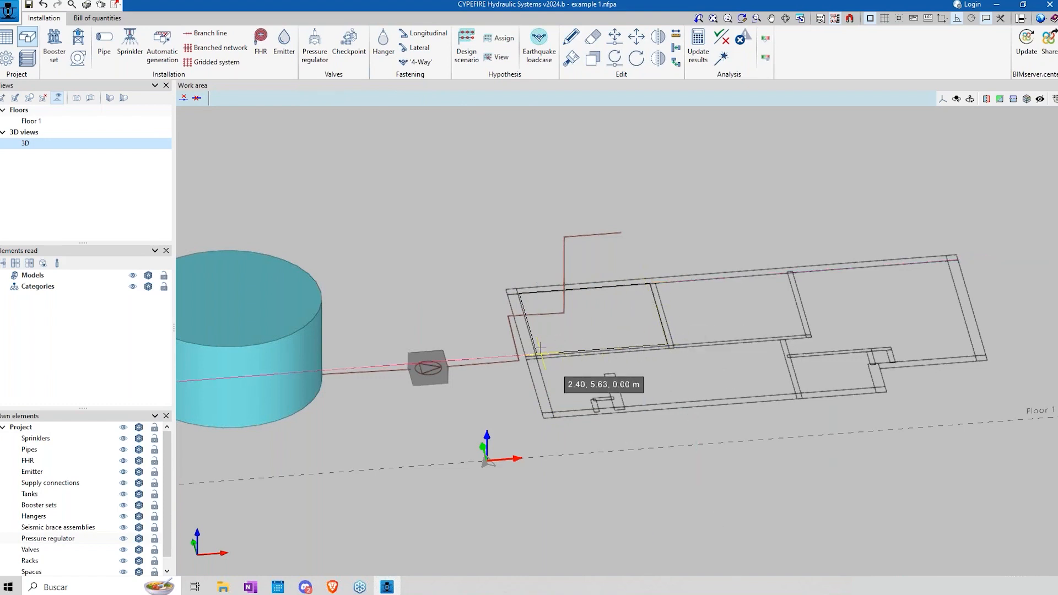
left_click(957, 20)
left_click(536, 353)
right_click(571, 379)
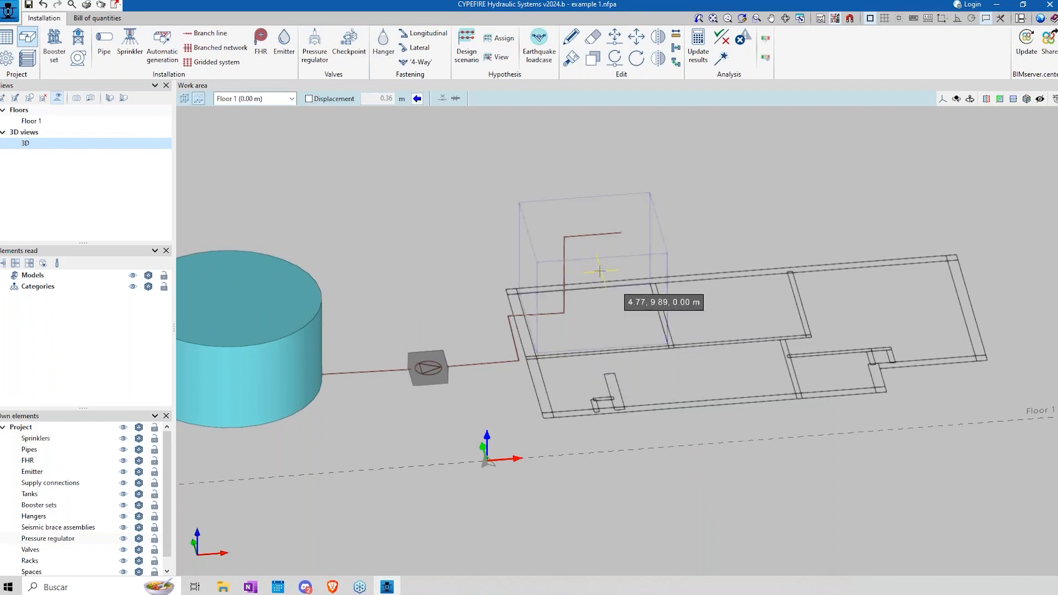
middle_click_drag(593, 270, 584, 291)
scroll(571, 257, "up", 2)
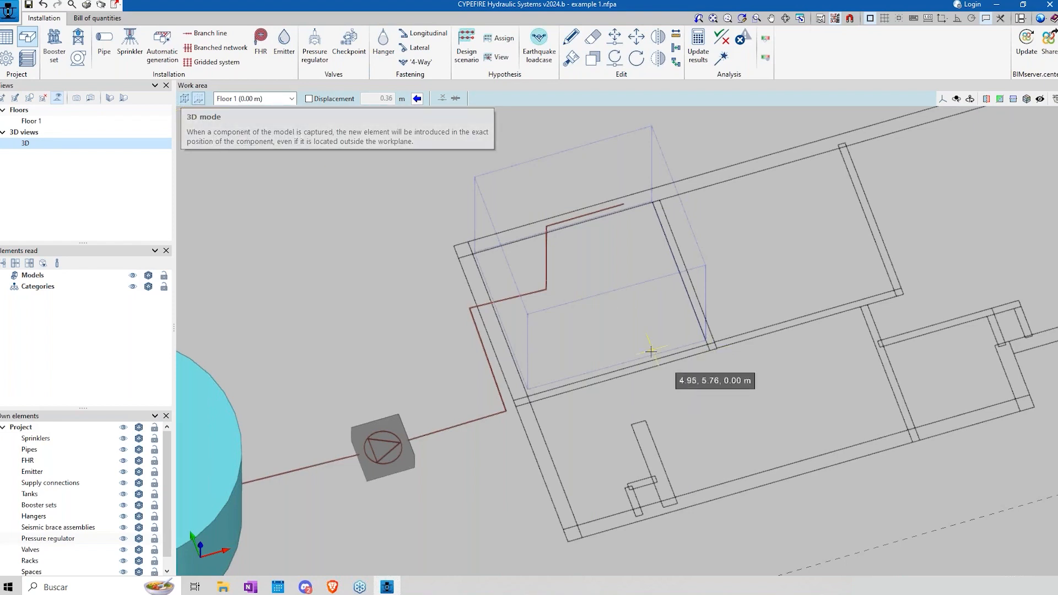
left_click(288, 298)
left_click(634, 342)
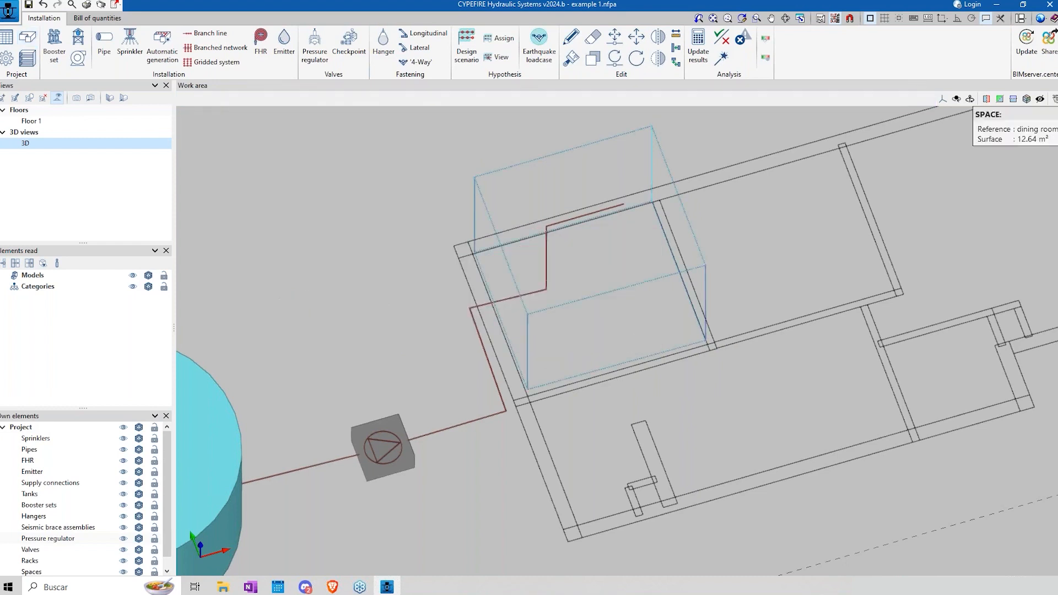
Step: Start a new sprinkler type and review the options for its type, installation orientation, K-factor and thread type
mouse_move(562, 321)
middle_mouse_down()
mouse_move(545, 278)
mouse_move(519, 296)
middle_mouse_up()
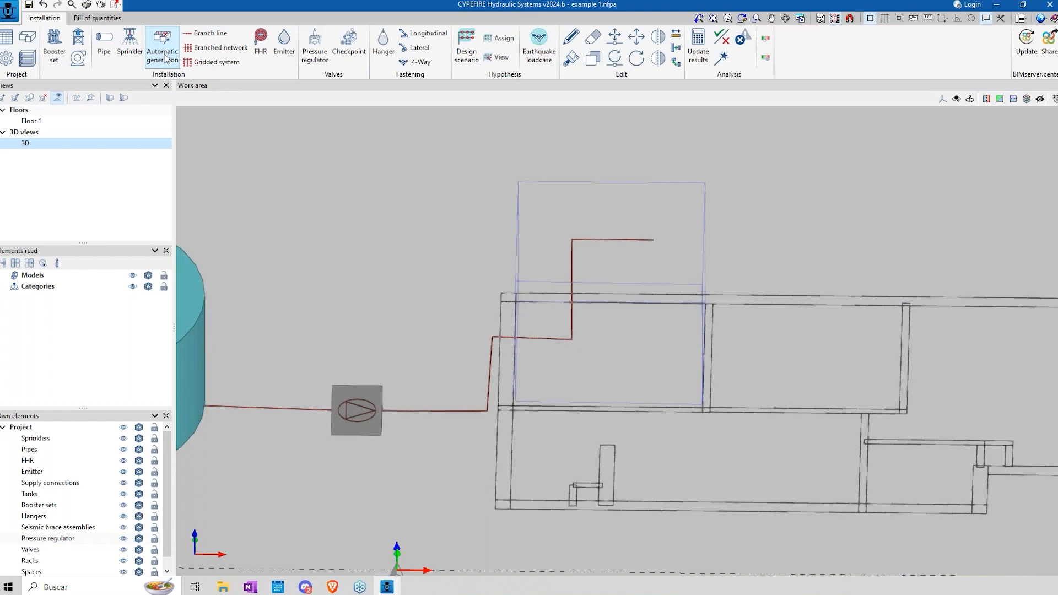
left_click(129, 52)
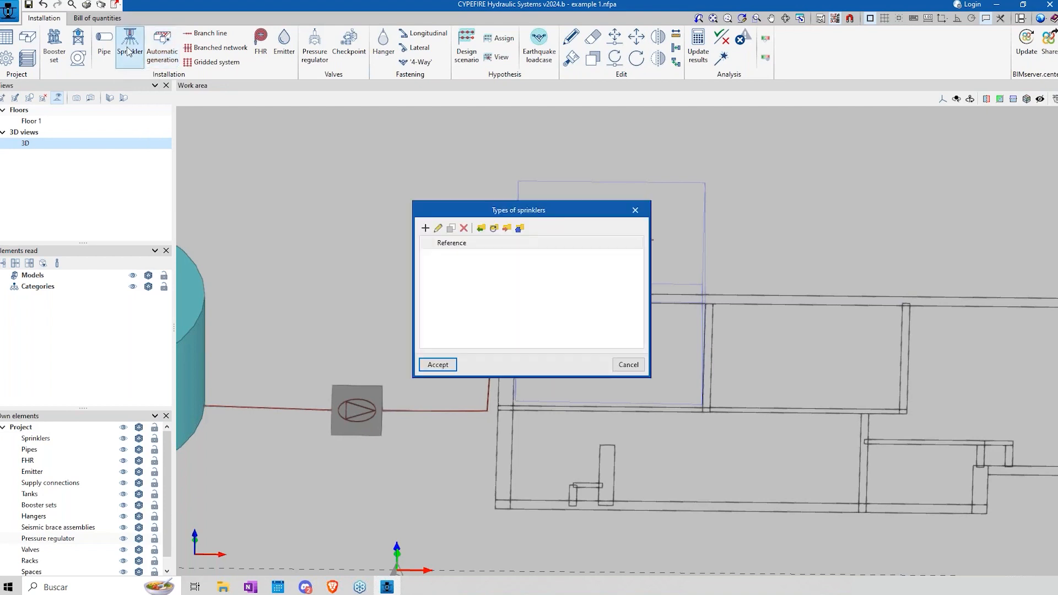
left_click(426, 230)
left_click(576, 275)
left_click(578, 280)
left_click(590, 291)
left_click(591, 293)
left_click(603, 307)
left_click(603, 308)
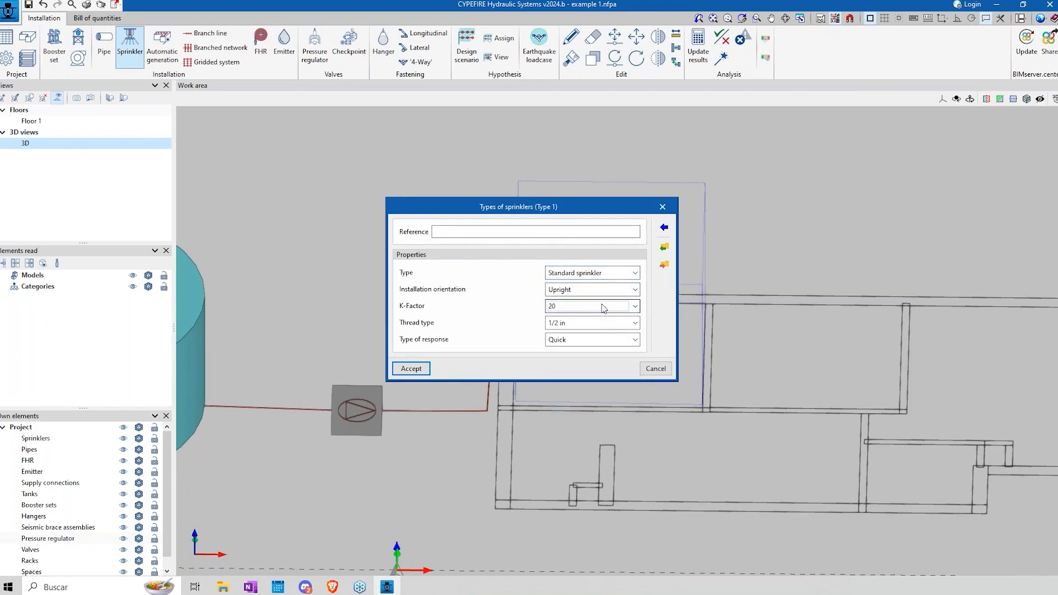
left_click(635, 307)
left_click(636, 307)
Step: Examine the predefined pendent and upright K-80 sprinkler types and discard the new sprinkler type
left_click(664, 246)
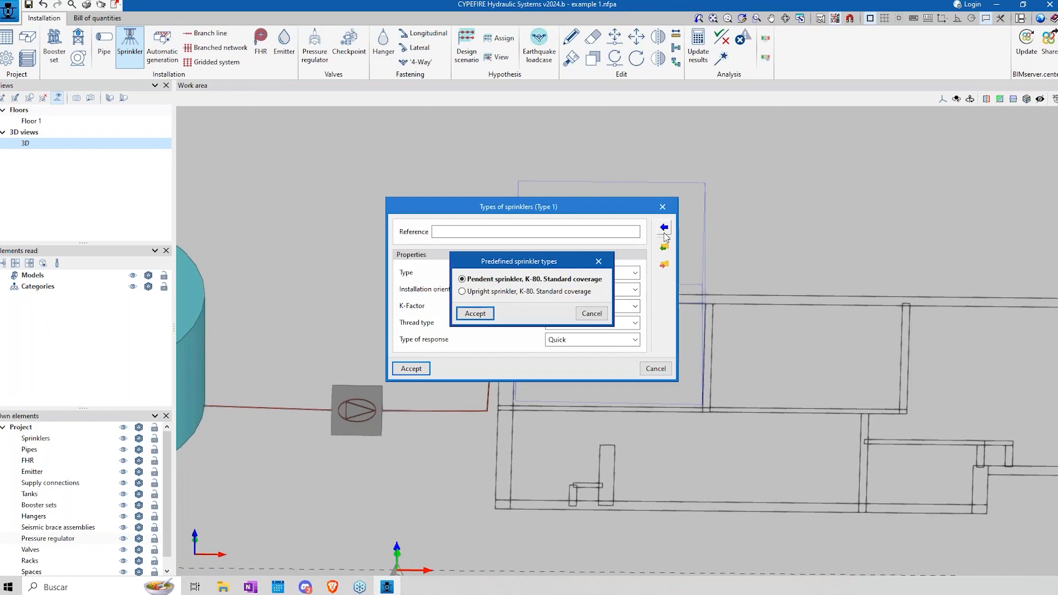
left_click(510, 281)
left_click(512, 293)
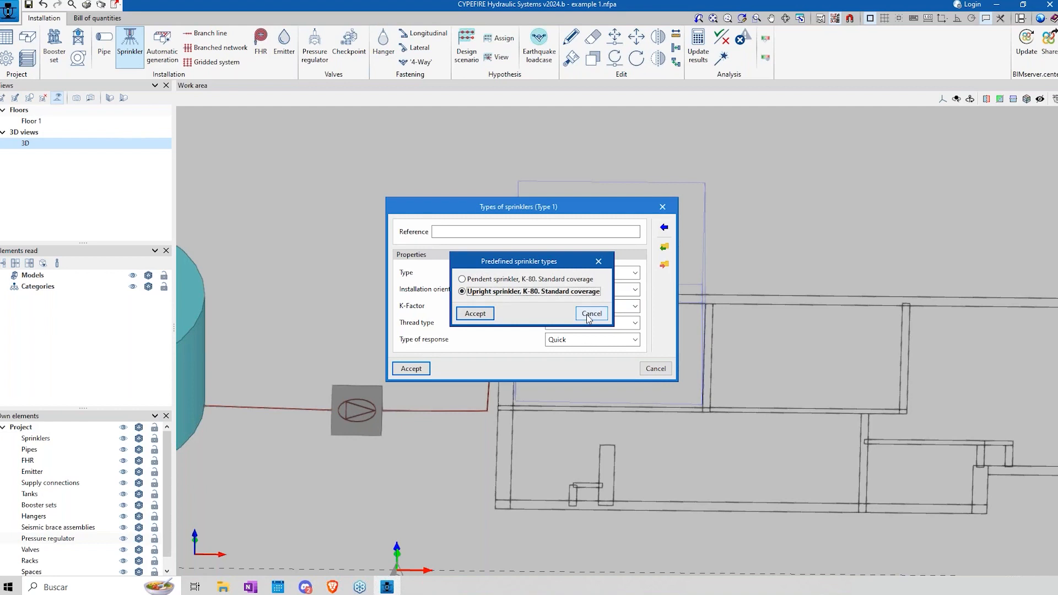
left_click(589, 318)
left_click(656, 369)
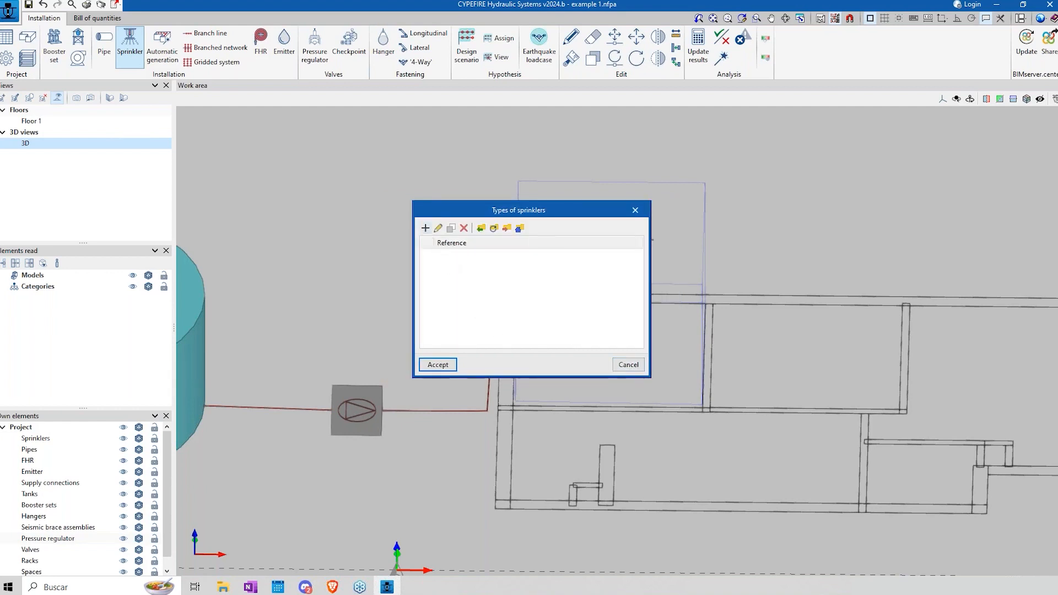
Step: Create the sprinkler type "sp 1" as a standard upright sprinkler with K-factor 20, 1/2 in thread and quick response
left_click(425, 228)
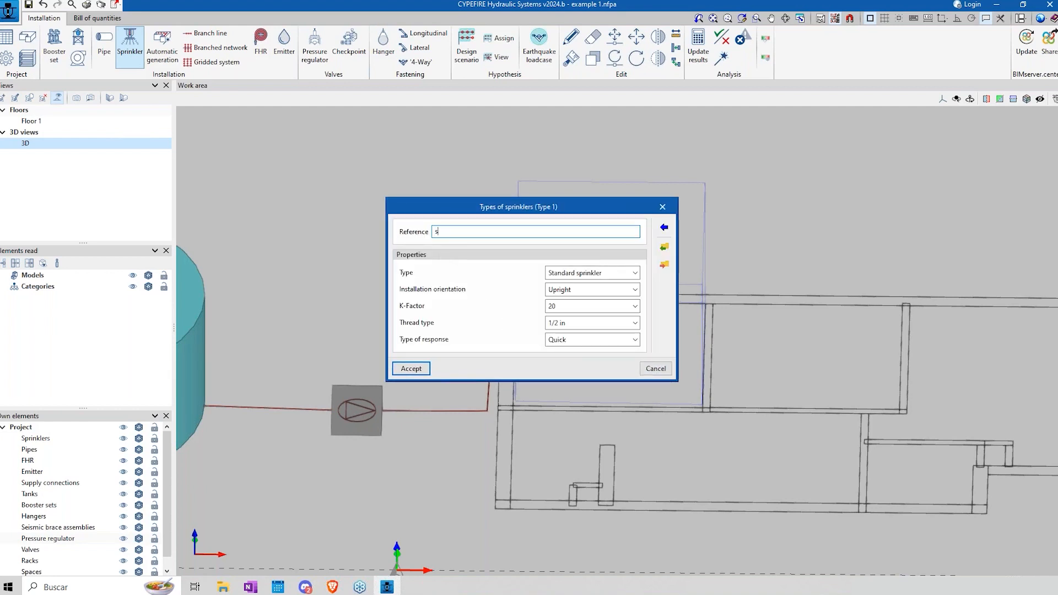
left_click(411, 368)
left_click(433, 367)
Step: Try to place an sp 1 sprinkler with Light Hazard checks at the supply pipe's end, and undo it
left_click(440, 384)
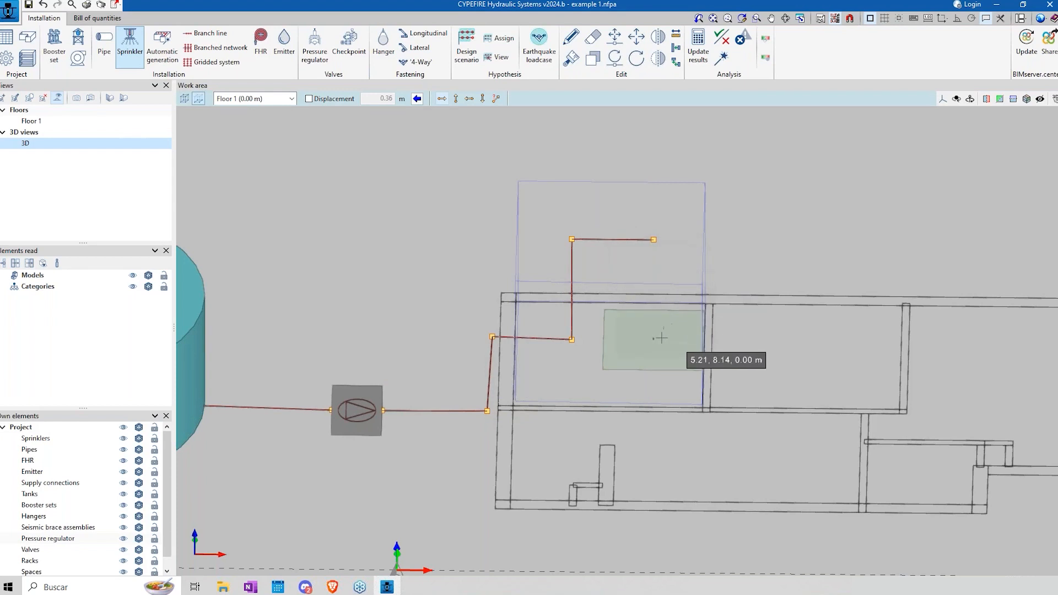
right_click(644, 416)
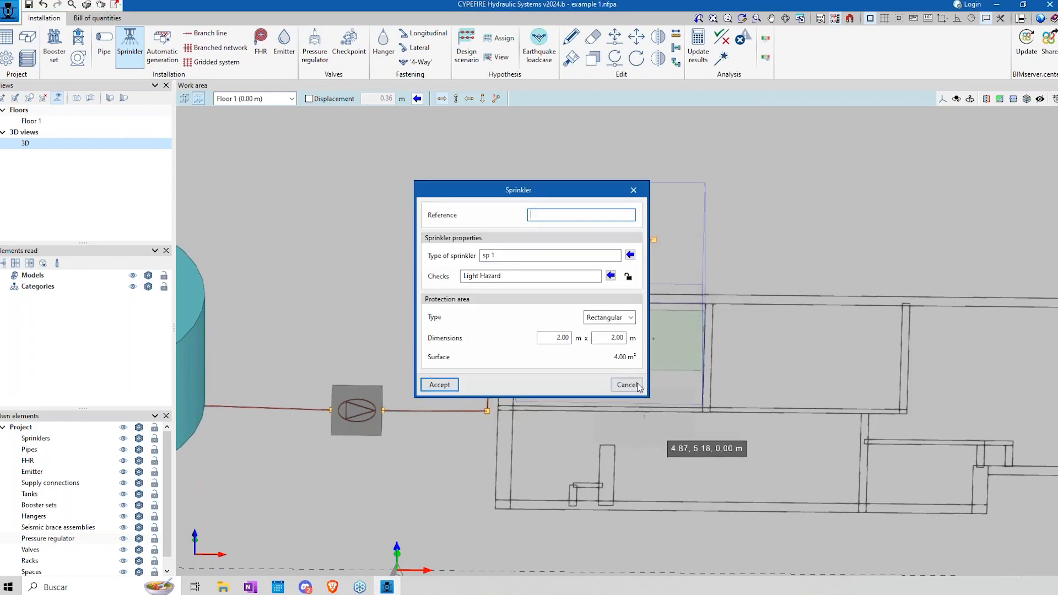
left_click(636, 383)
scroll(642, 358, "up", 4)
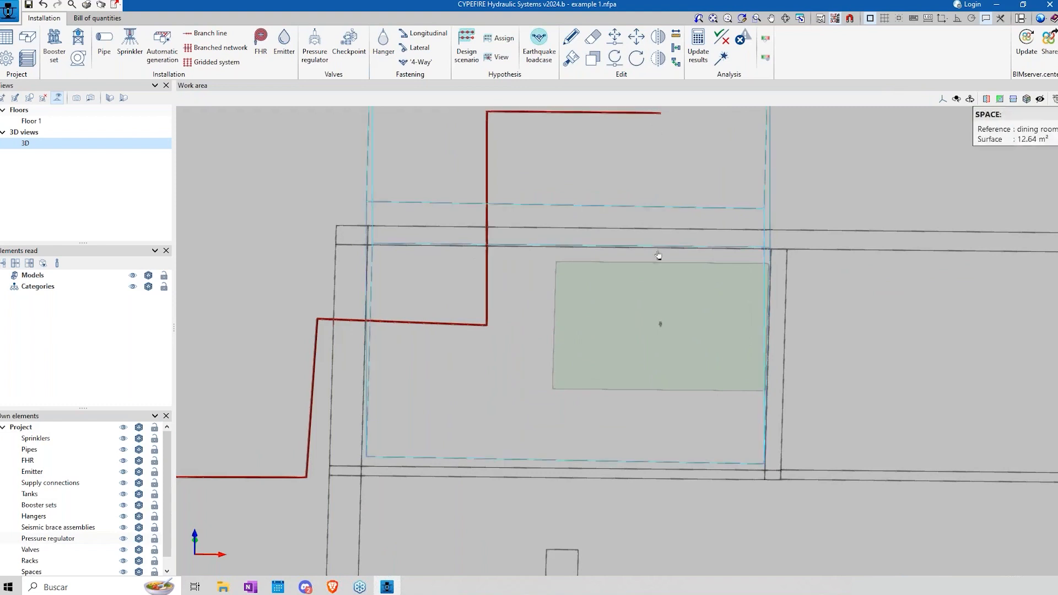
mouse_move(633, 292)
middle_mouse_down()
mouse_move(630, 369)
mouse_move(605, 333)
mouse_move(650, 362)
mouse_move(621, 366)
middle_mouse_up()
scroll(619, 362, "down", 1)
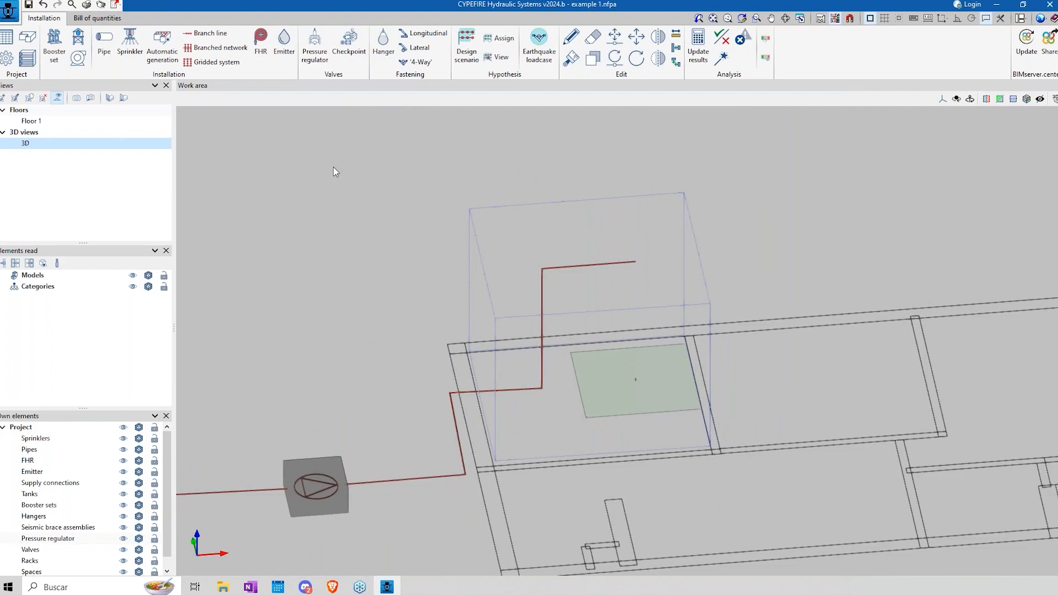
left_click(44, 6)
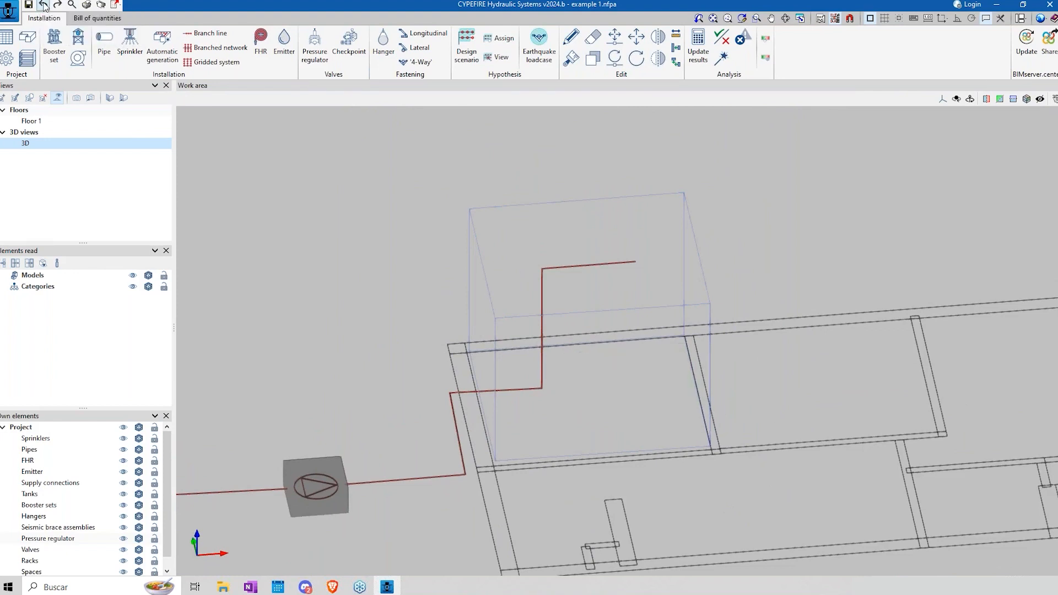
left_click(207, 36)
left_click(435, 439)
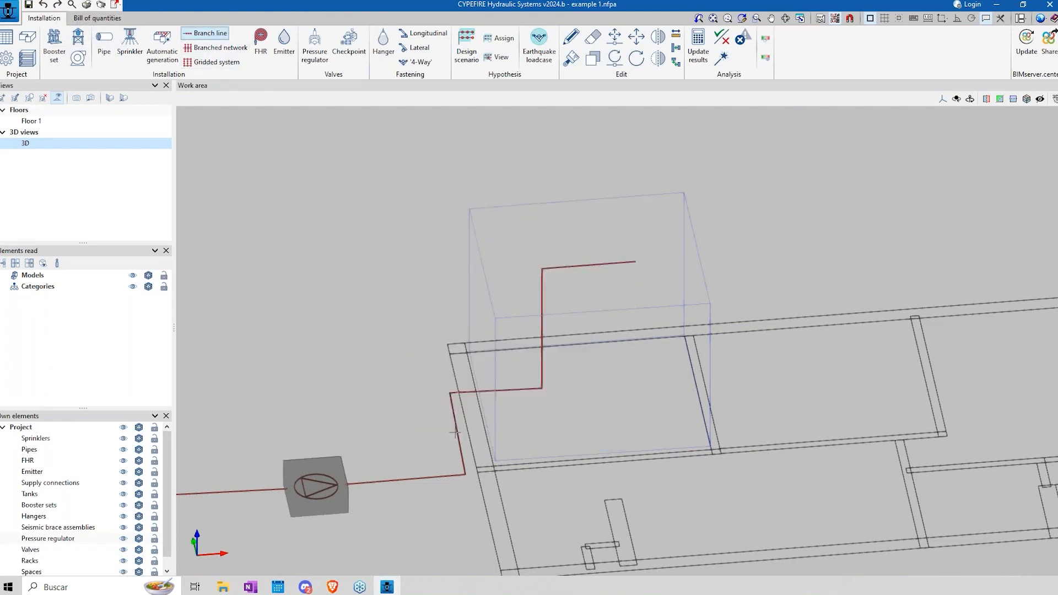
left_click(638, 262)
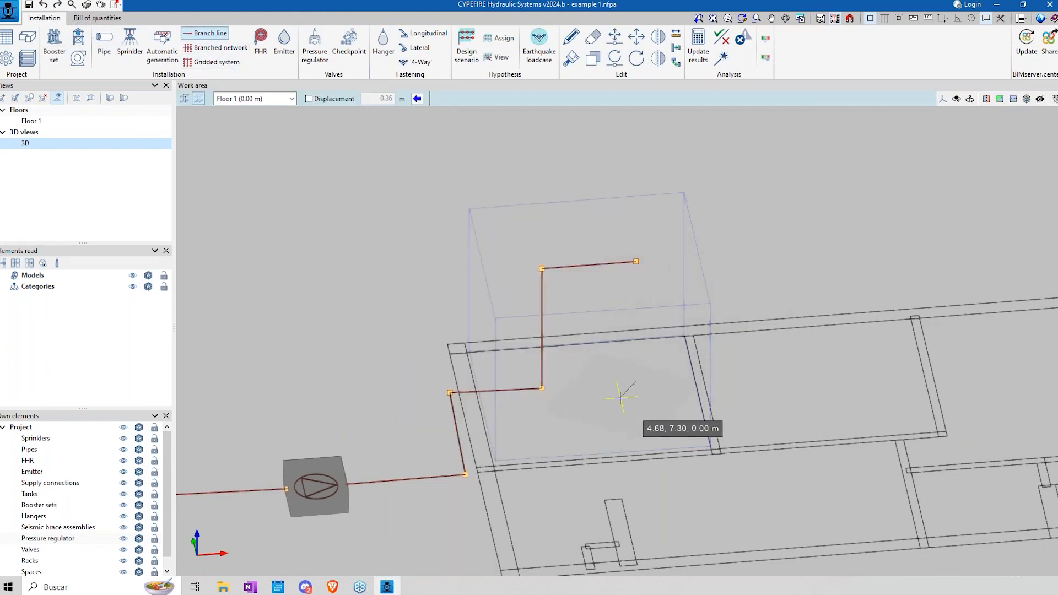
left_click(367, 287)
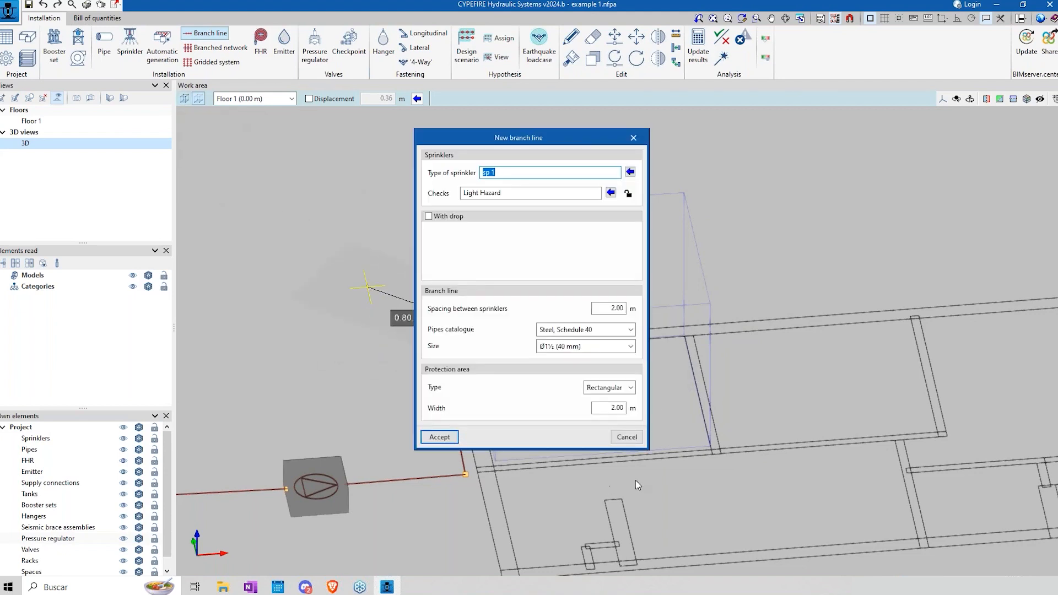
left_click(628, 437)
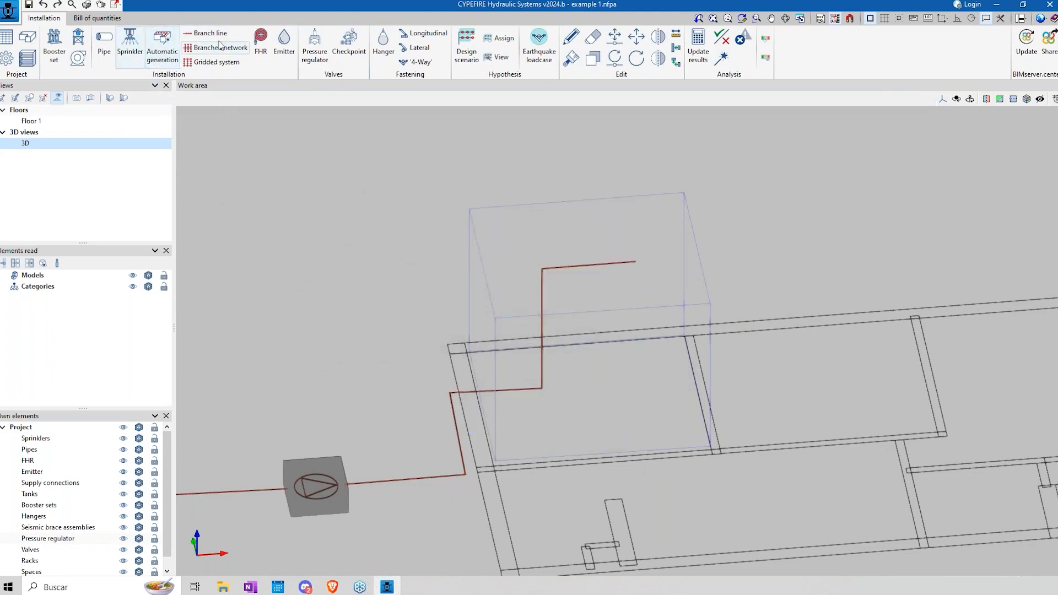
Step: Start a branch line of sp 1 sprinklers with Light Hazard checks in 3D mode from the supply pipe's end
left_click(218, 34)
left_click(439, 437)
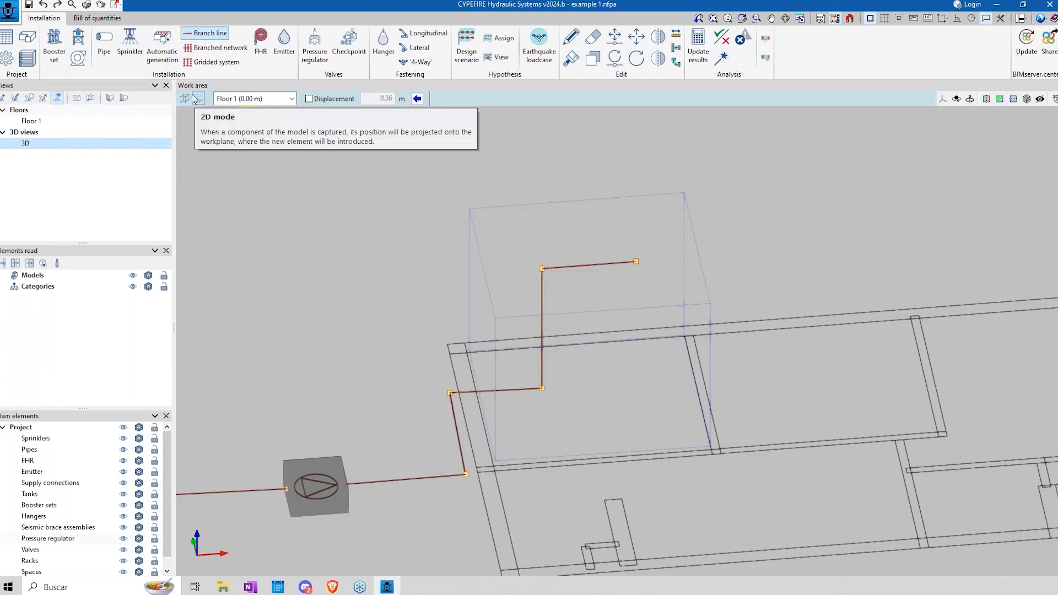
left_click(291, 99)
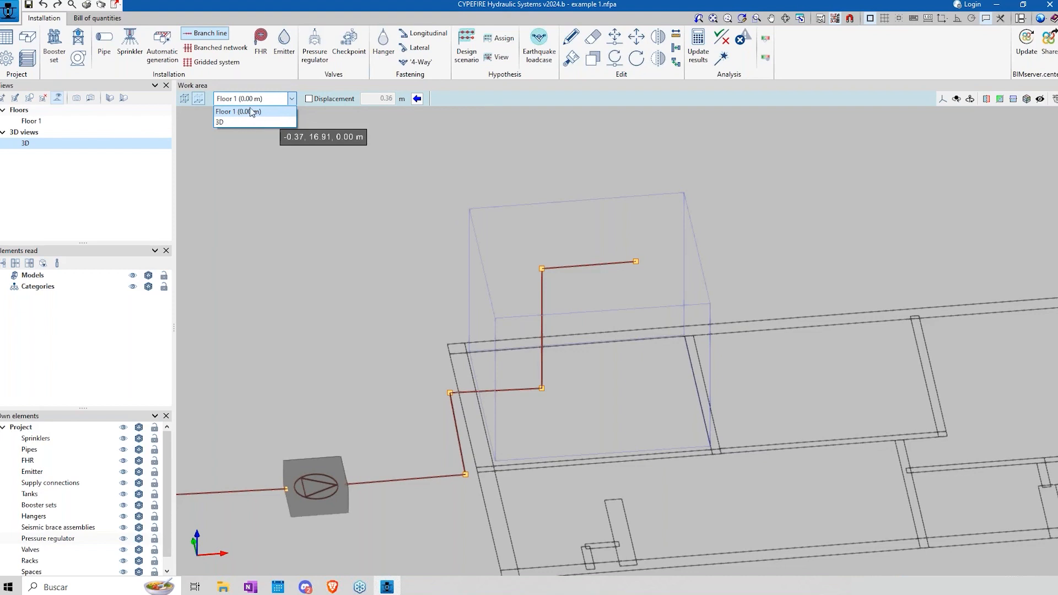
left_click(292, 100)
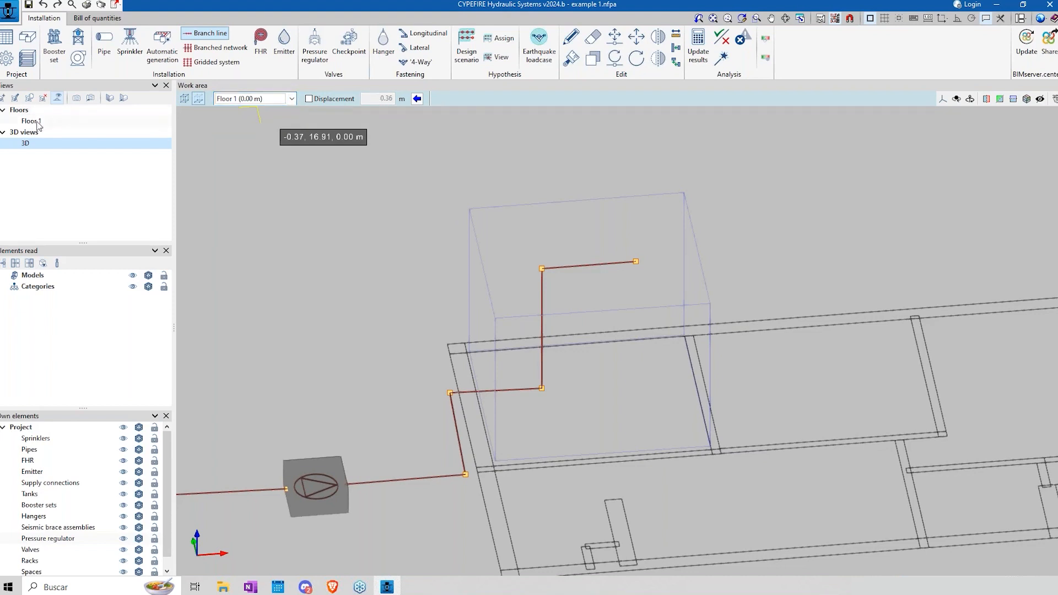
left_click(184, 99)
middle_click_drag(652, 279, 651, 250, "shift")
left_click(635, 271)
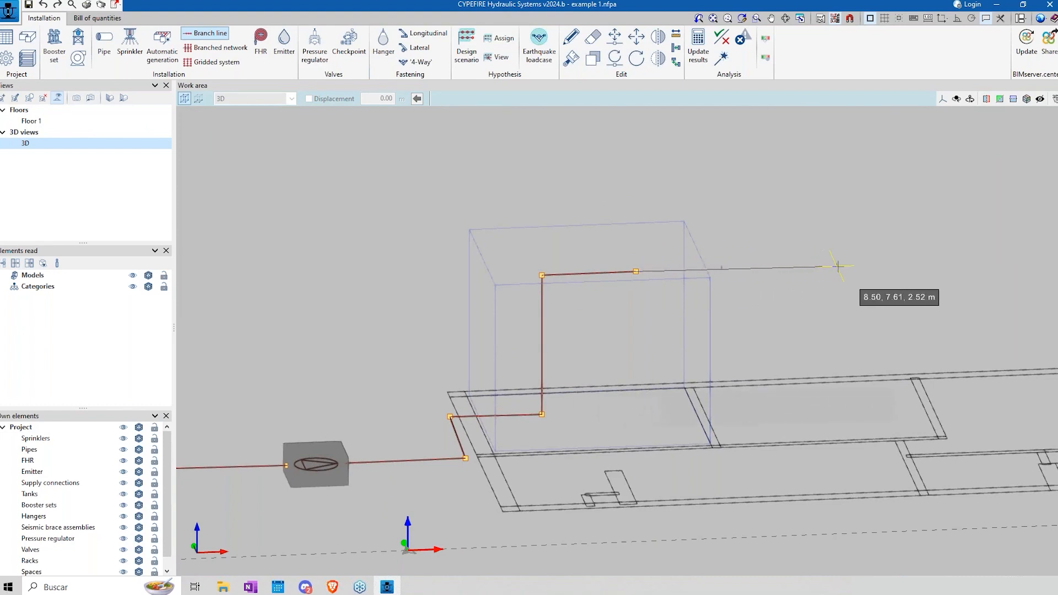
scroll(931, 264, "up", 5)
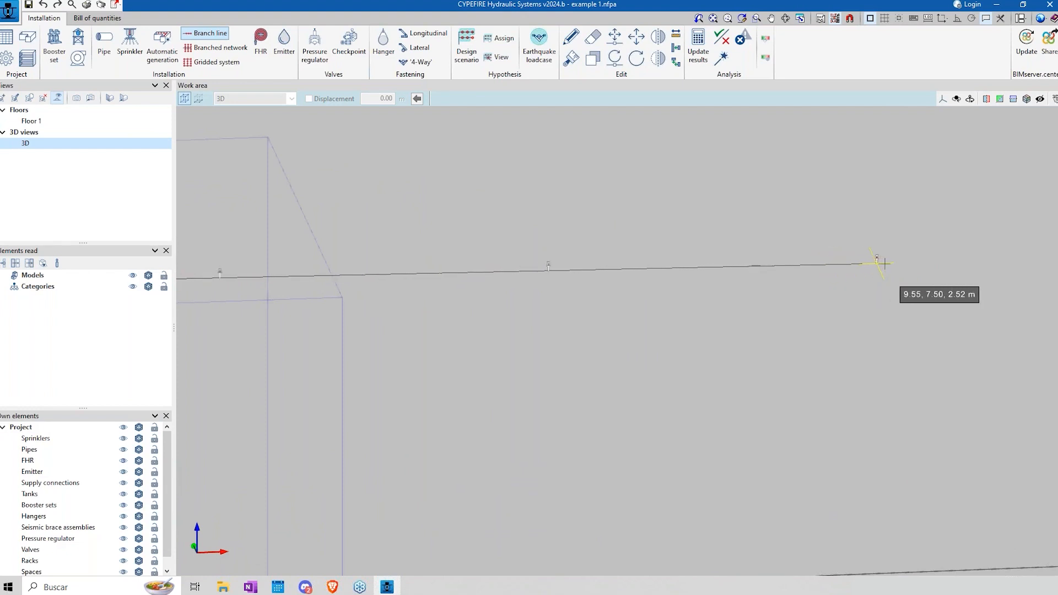
scroll(991, 264, "down", 1)
scroll(991, 264, "down", 2)
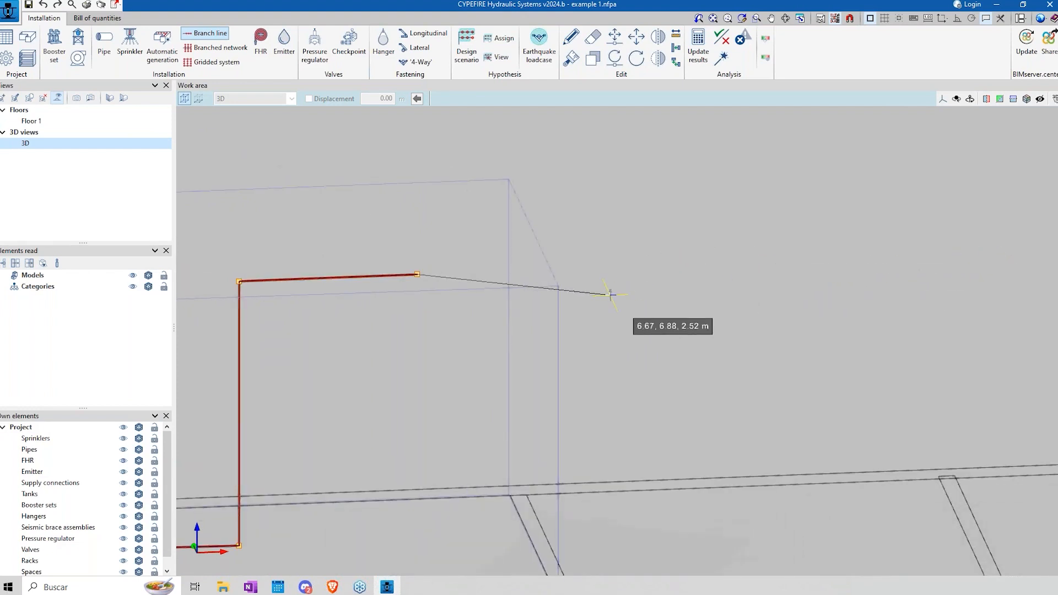
Step: Set the spacing between sprinklers to 1 m and lay the branch line from the supply pipe's end, in line with that pipe
left_click(600, 260)
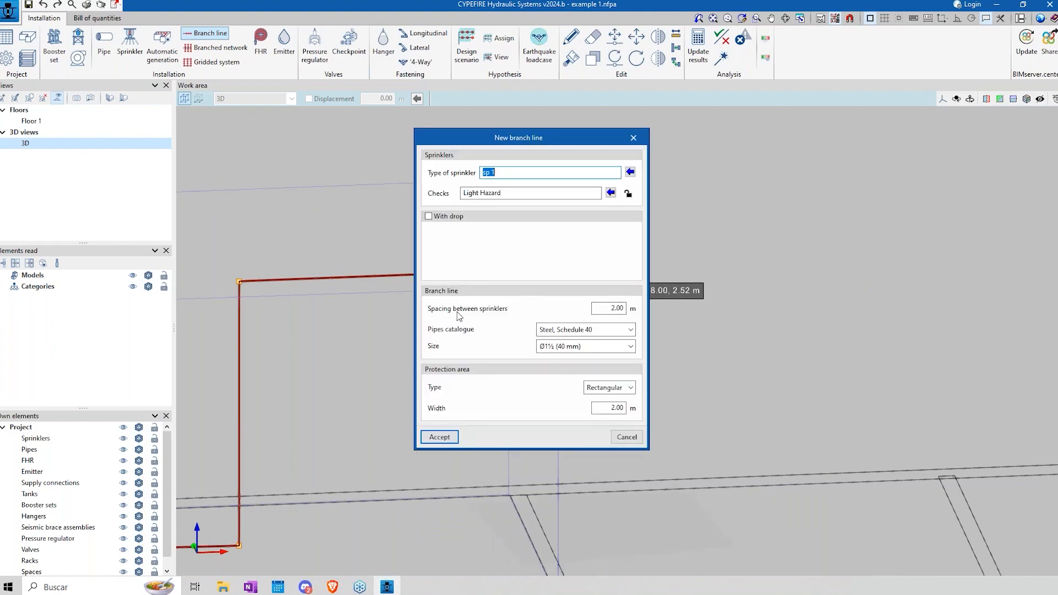
left_click(600, 308)
type("1.00")
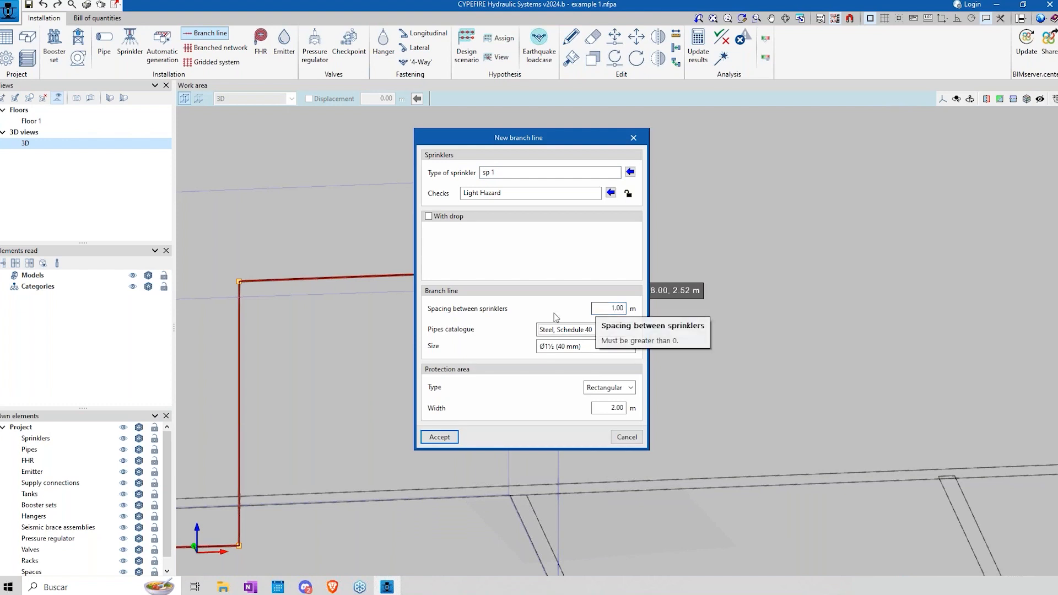
left_click(439, 436)
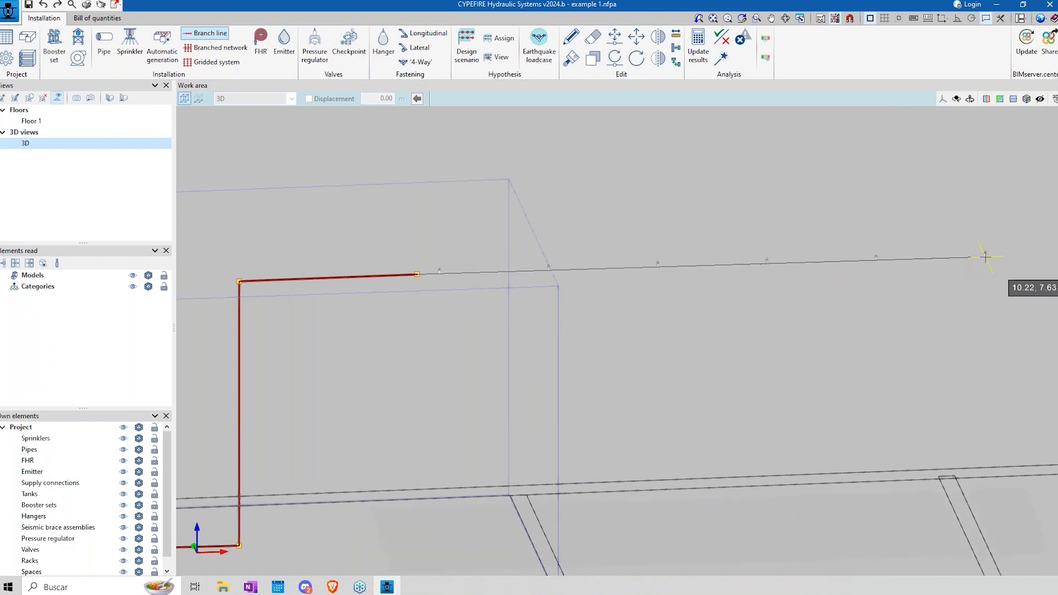
left_click(985, 256)
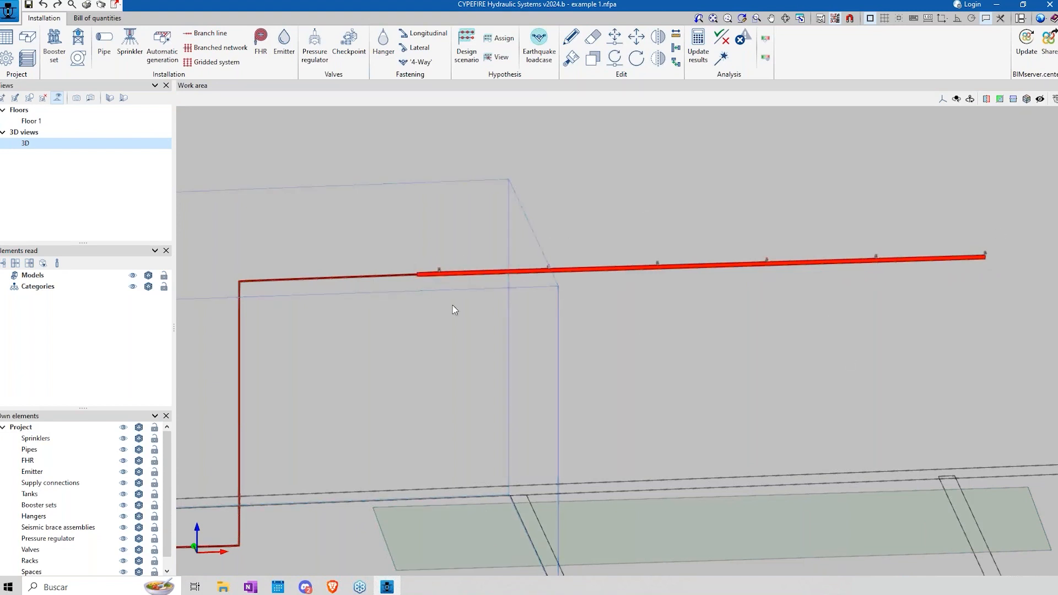
Step: Draw two connected Steel, Schedule 40 Ø½ (15 mm) branch line pipes from the start of the sprinkler line, and delete the second one
scroll(861, 300, "down", 3)
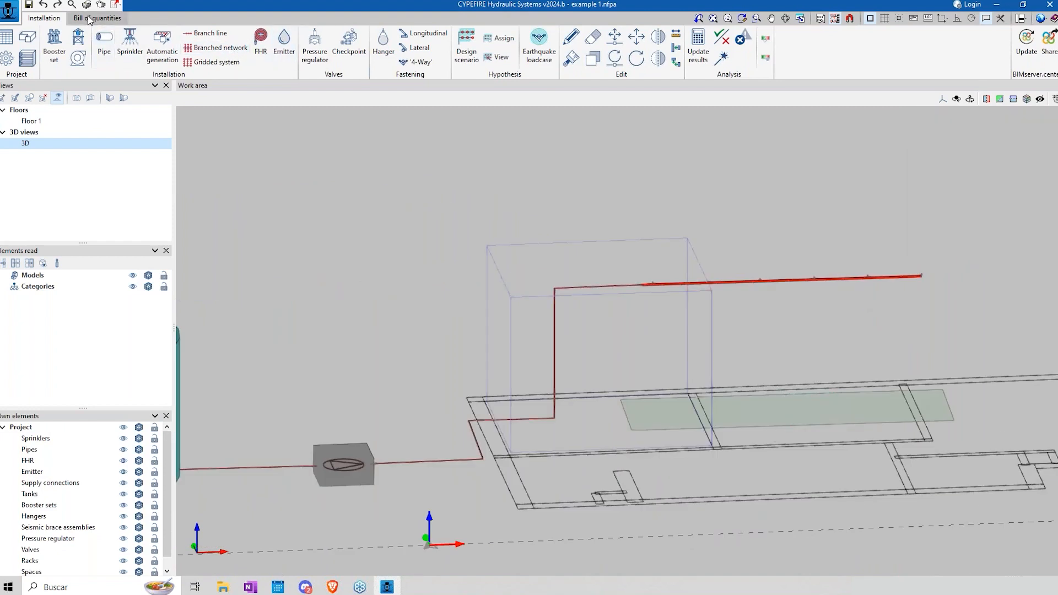
left_click(104, 46)
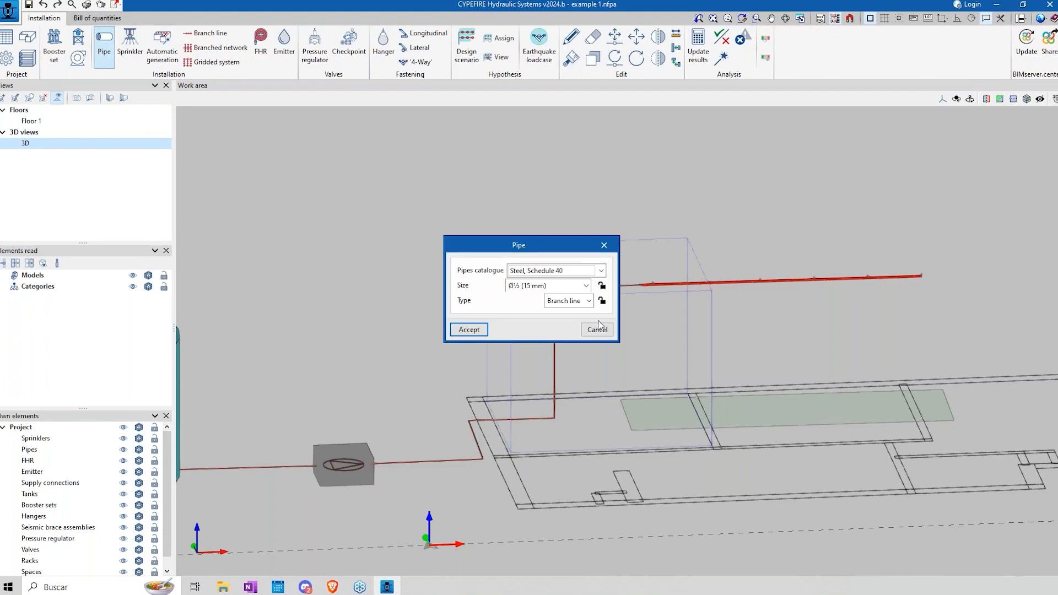
left_click(469, 330)
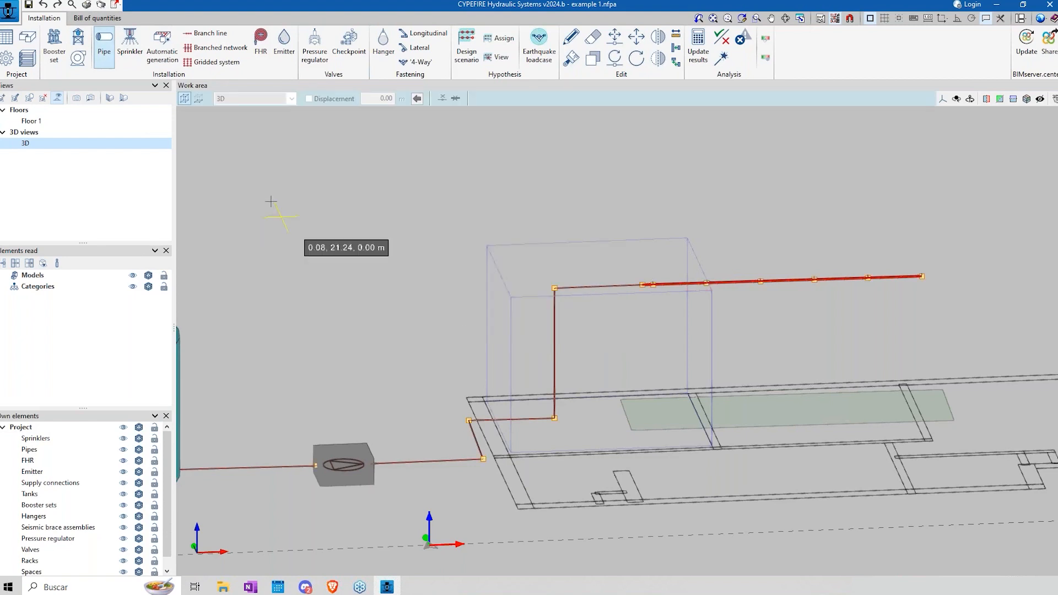
left_click(643, 285)
left_click(681, 389)
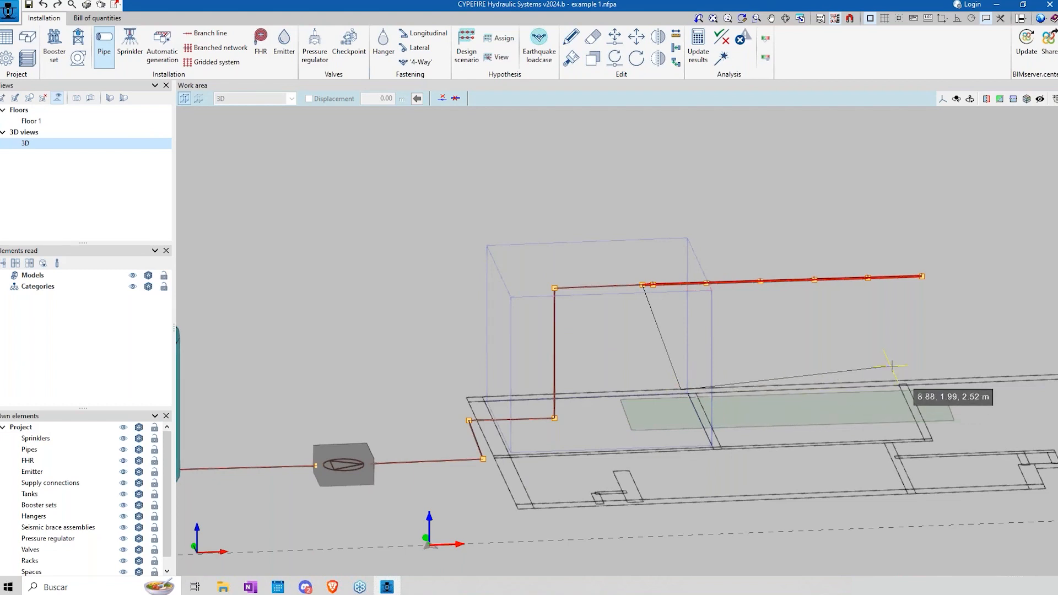
left_click(963, 373)
right_click(962, 414)
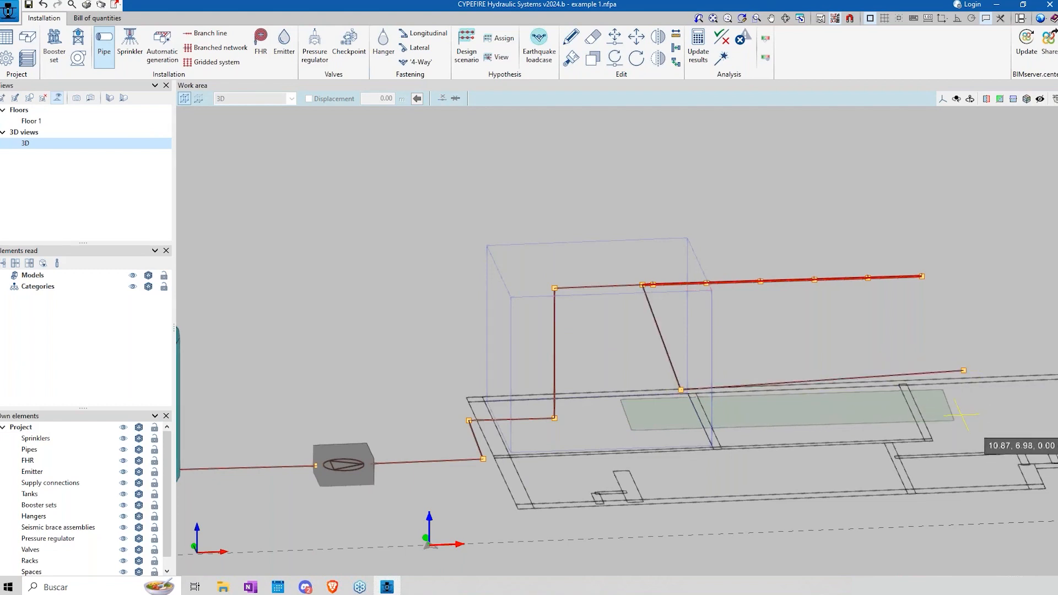
left_click(592, 38)
left_click(831, 386)
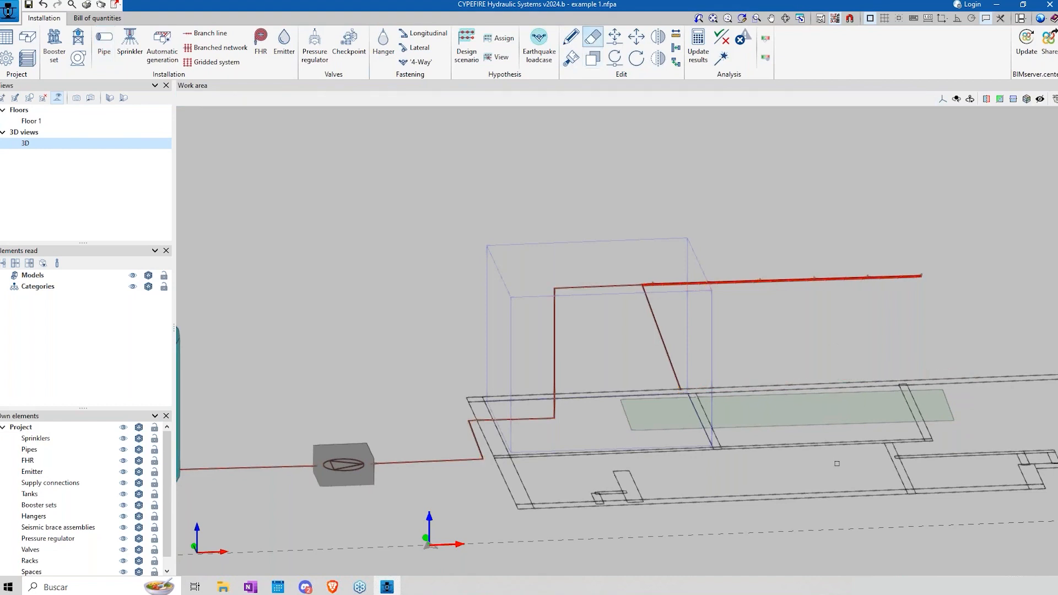
Step: Set up a branched network with sp 1 sprinklers, a Ø4 (100 mm) cross main, 2 m spacings and 3 sprinklers on each side
left_click(214, 49)
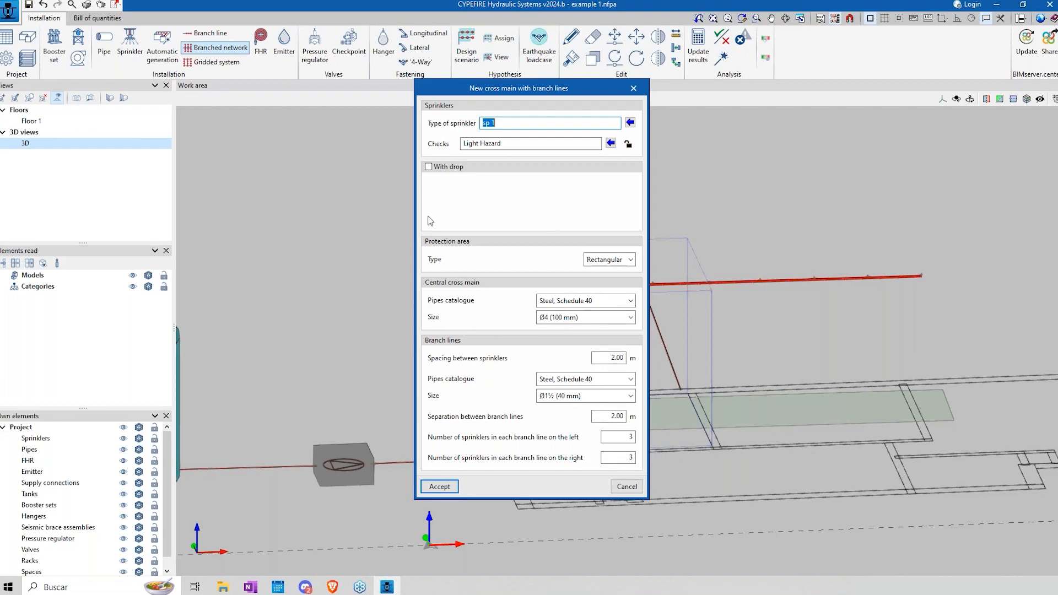
left_click(429, 167)
left_click(428, 167)
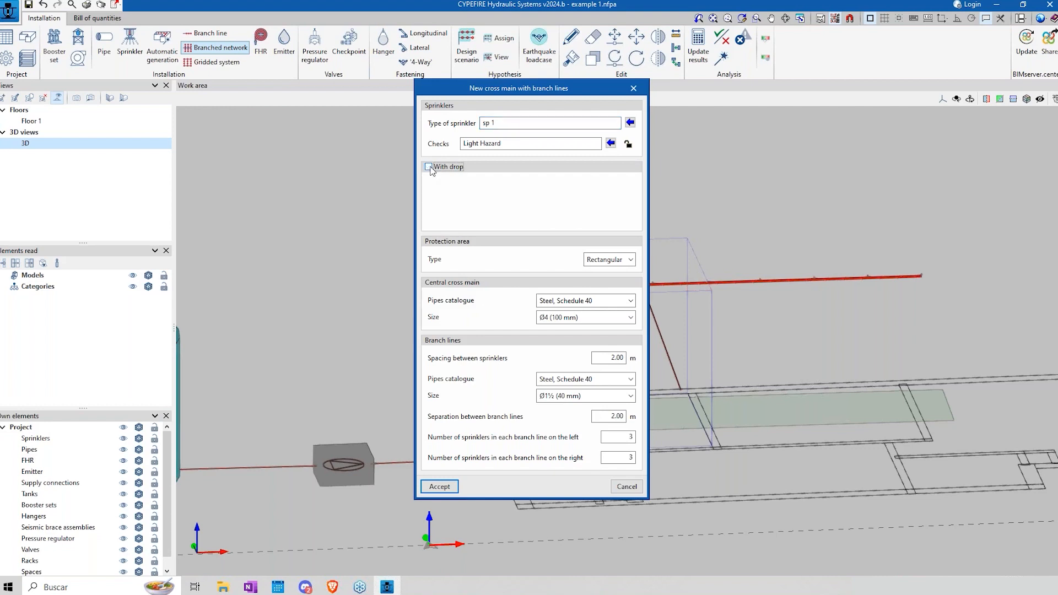
left_click(622, 437)
double_click(622, 439)
left_click(439, 486)
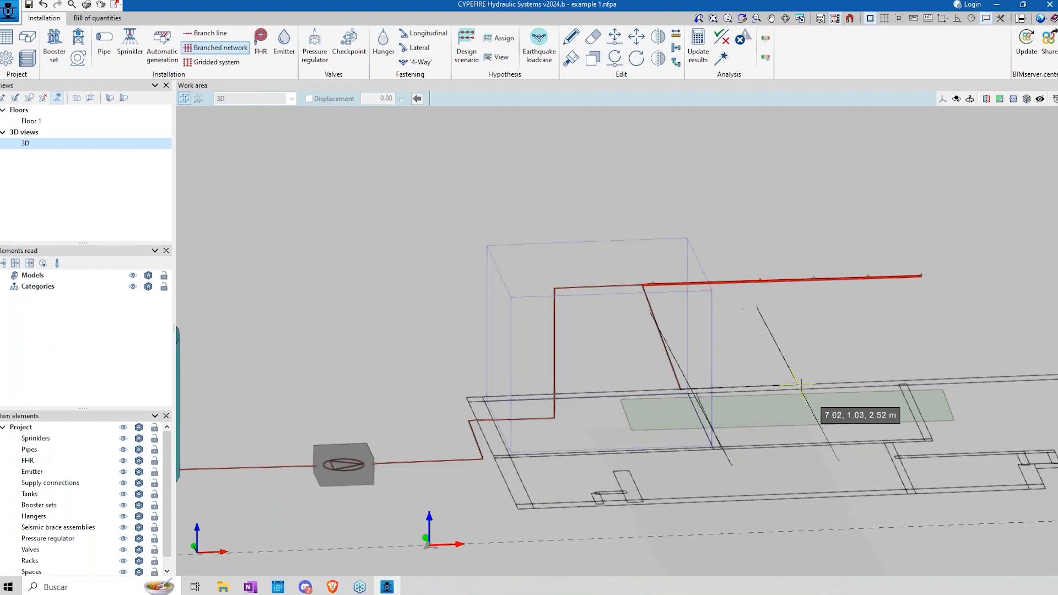
Step: Lay the branched network's cross main from the free end of the Ø½ pipe across the adjoining rooms, with four branch lines
middle_click_drag(793, 387, 717, 398, "shift")
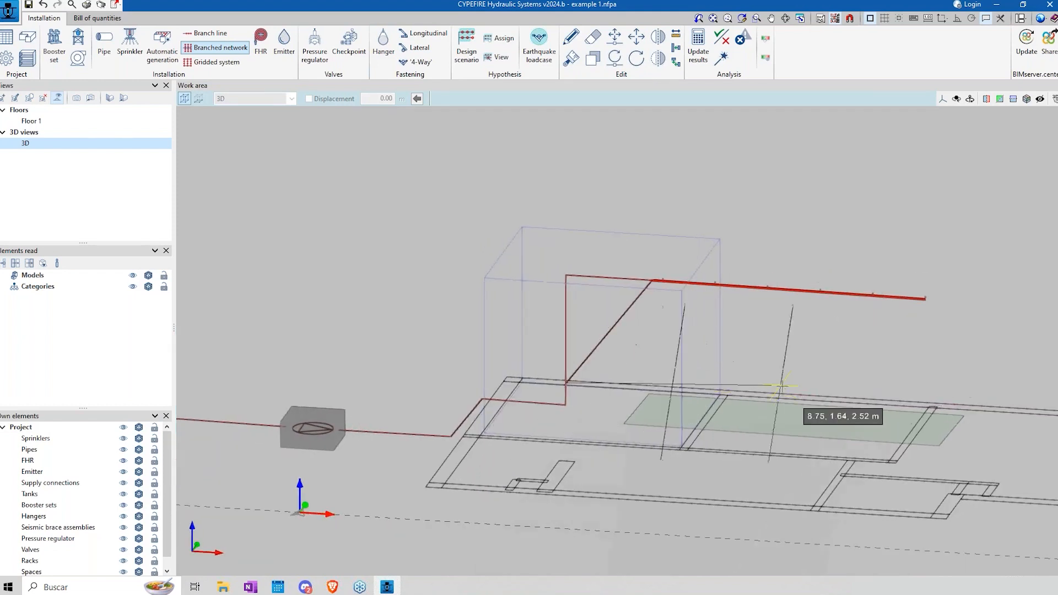
scroll(853, 401, "up", 2)
scroll(853, 401, "up", 2)
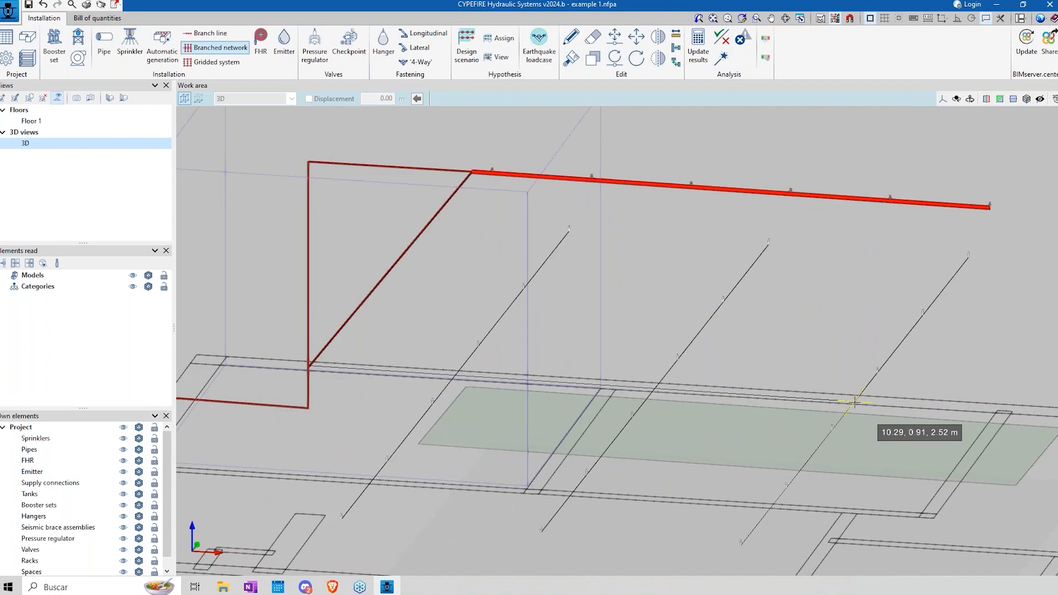
scroll(854, 401, "up", 4)
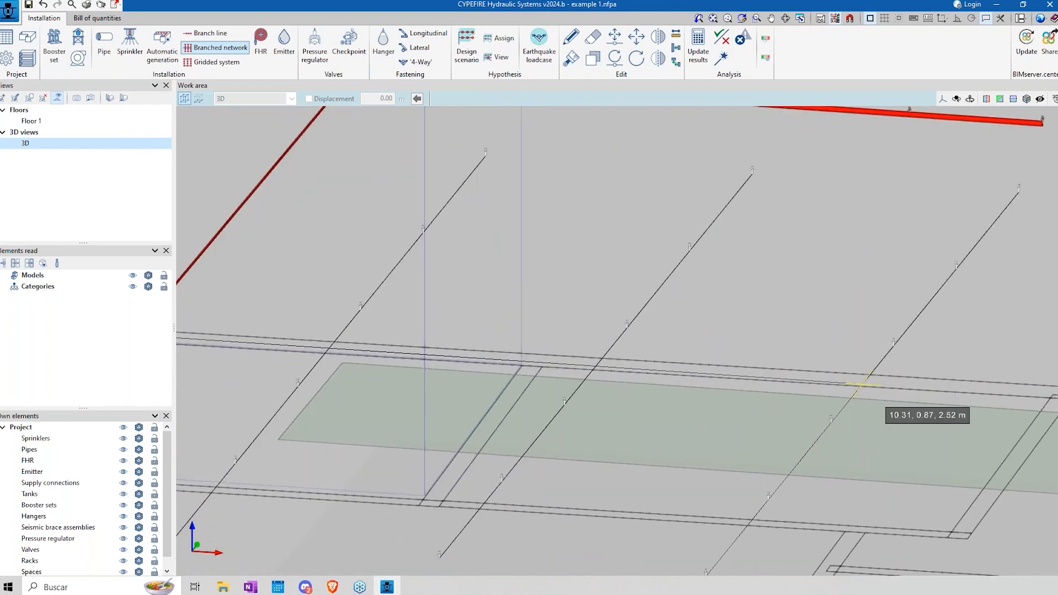
scroll(861, 384, "down", 2)
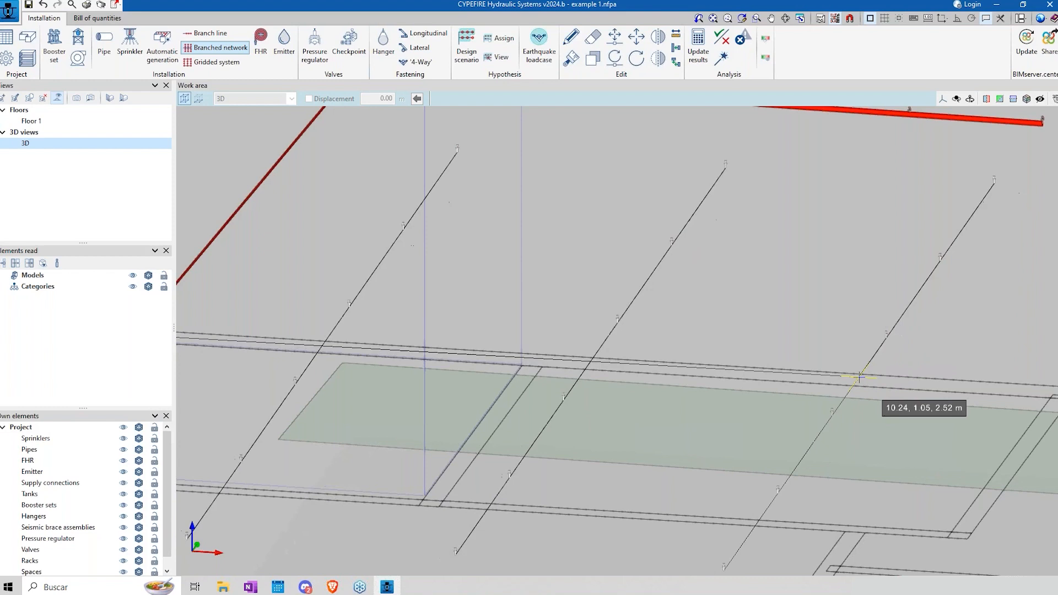
scroll(859, 378, "down", 3)
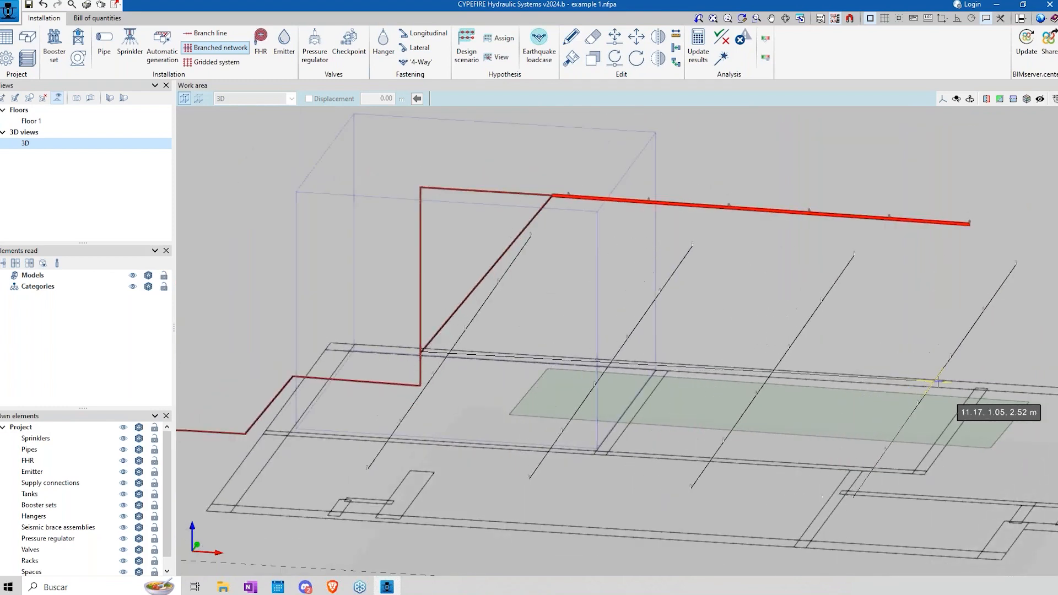
left_click(968, 381)
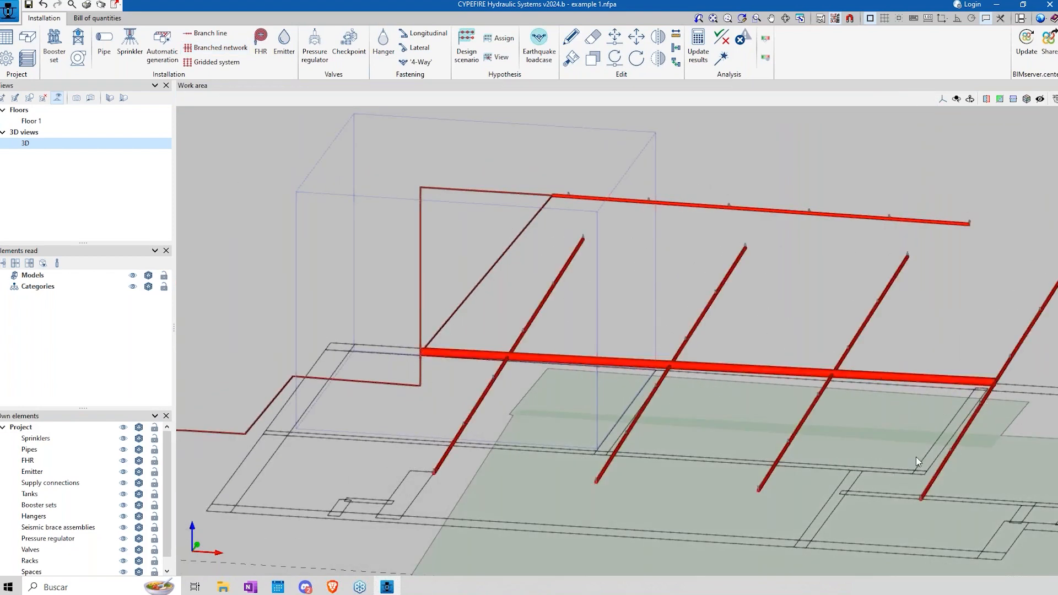
Step: Undo the branched network and the deletion of the second Ø½ pipe
scroll(915, 457, "down", 3)
middle_click_drag(736, 485, 523, 351)
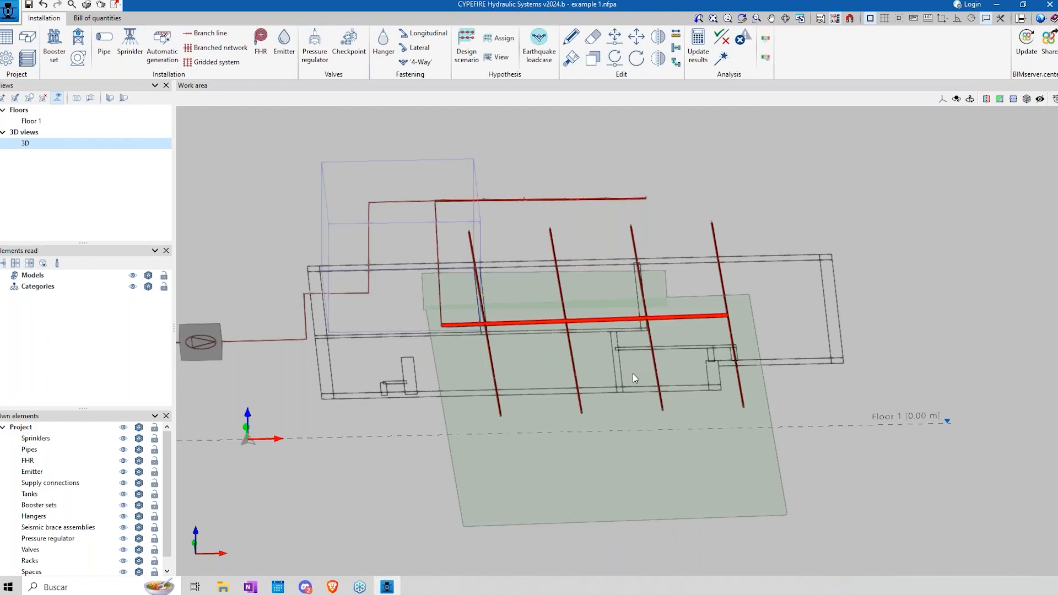
left_click(43, 5)
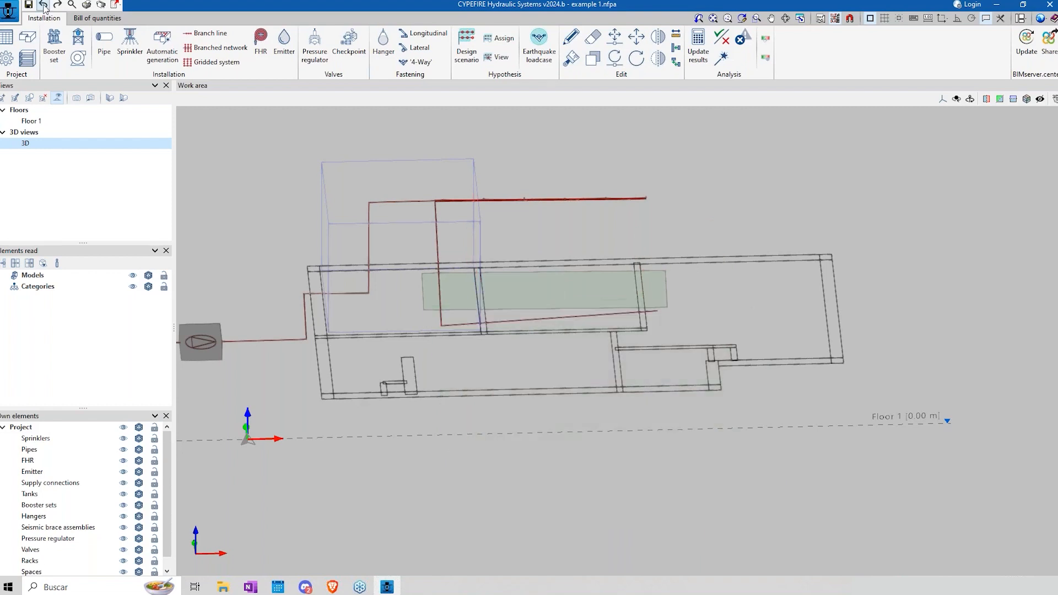
left_click(214, 65)
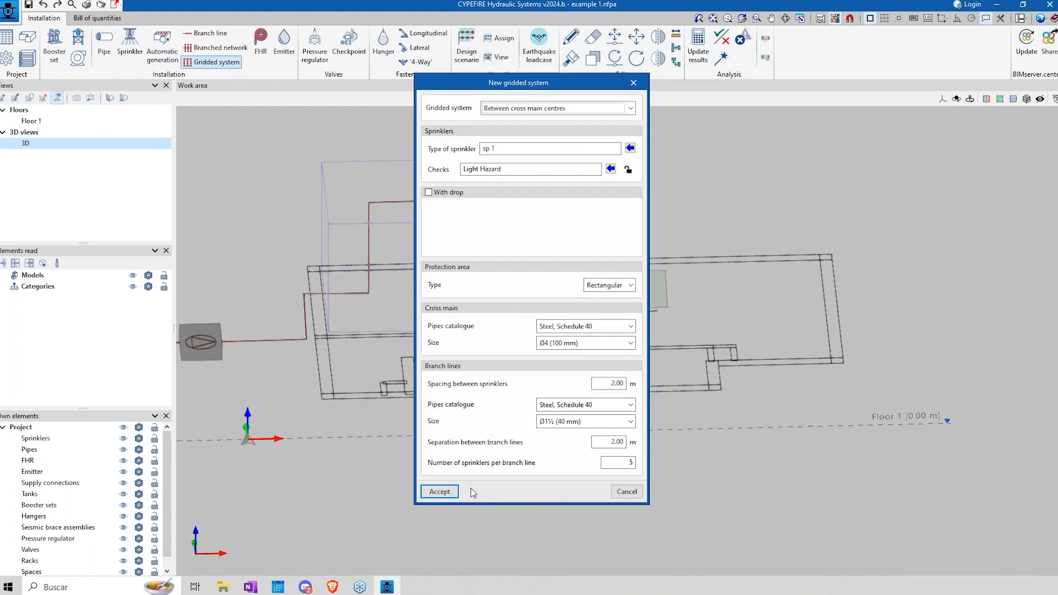
left_click(439, 492)
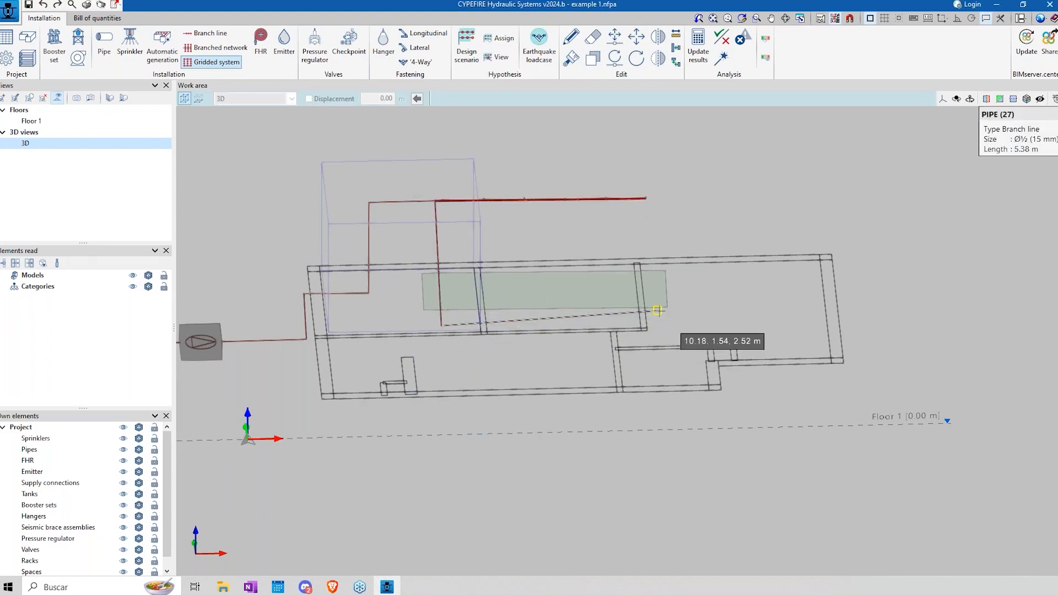
middle_click_drag(551, 383, 541, 347)
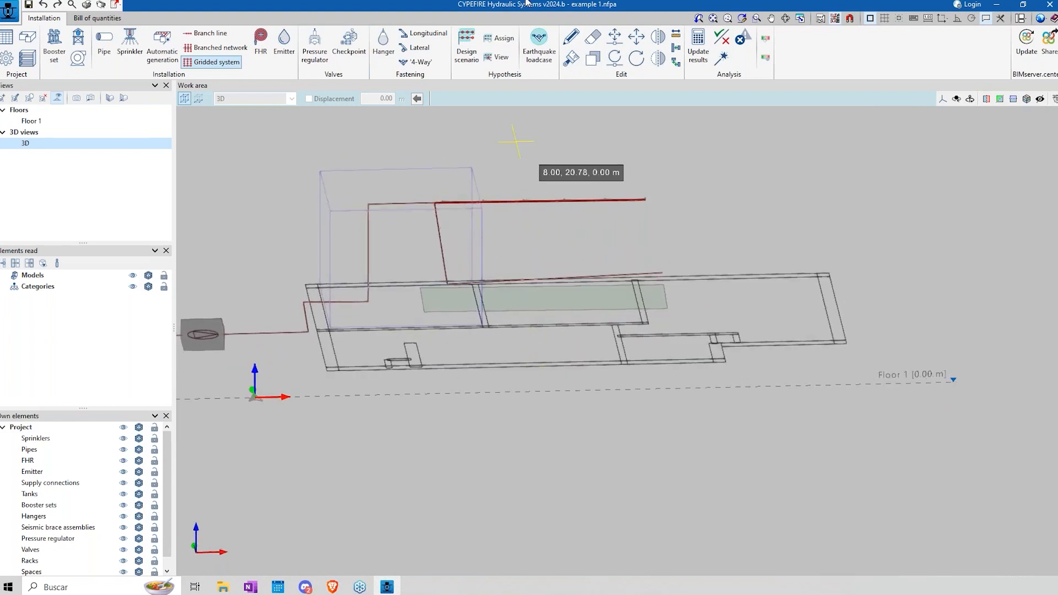
Step: Delete the second Ø½ pipe and set up a gridded system between cross main centres with sp 1, 2 m spacings and 5 sprinklers per branch line
left_click(593, 37)
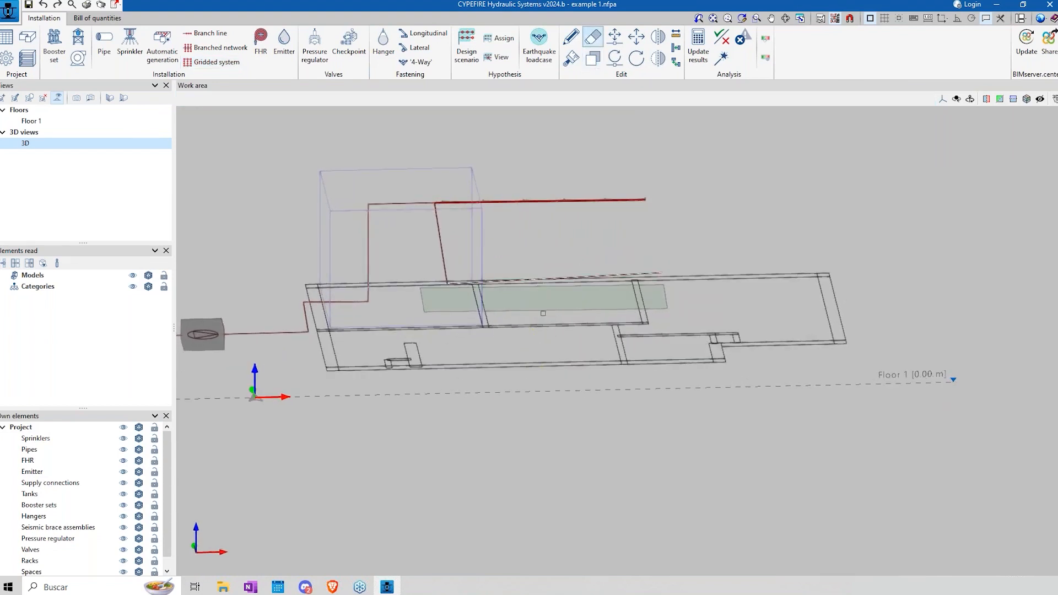
left_click(214, 62)
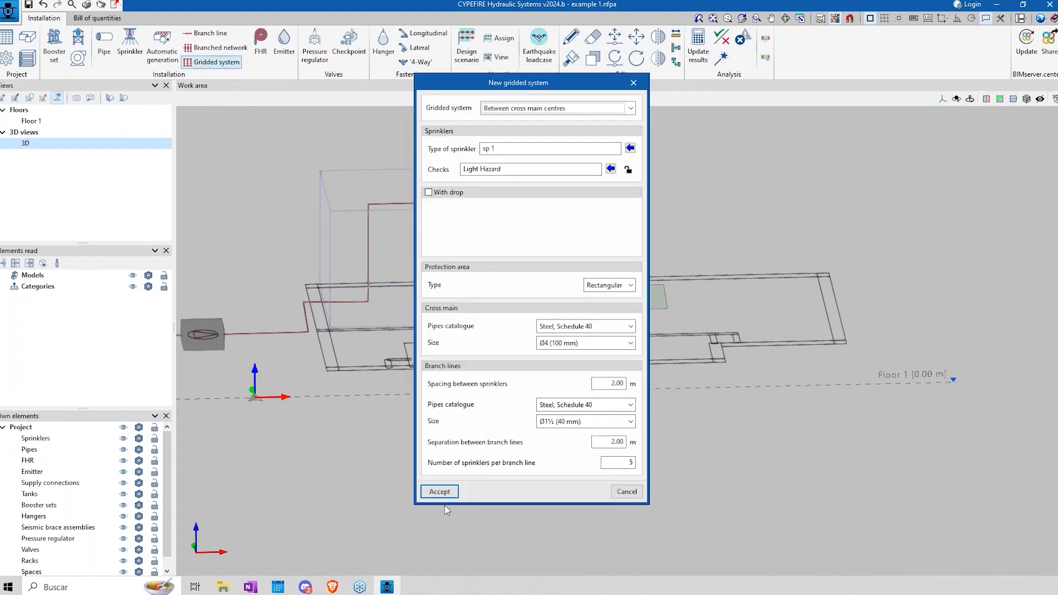
key("Return")
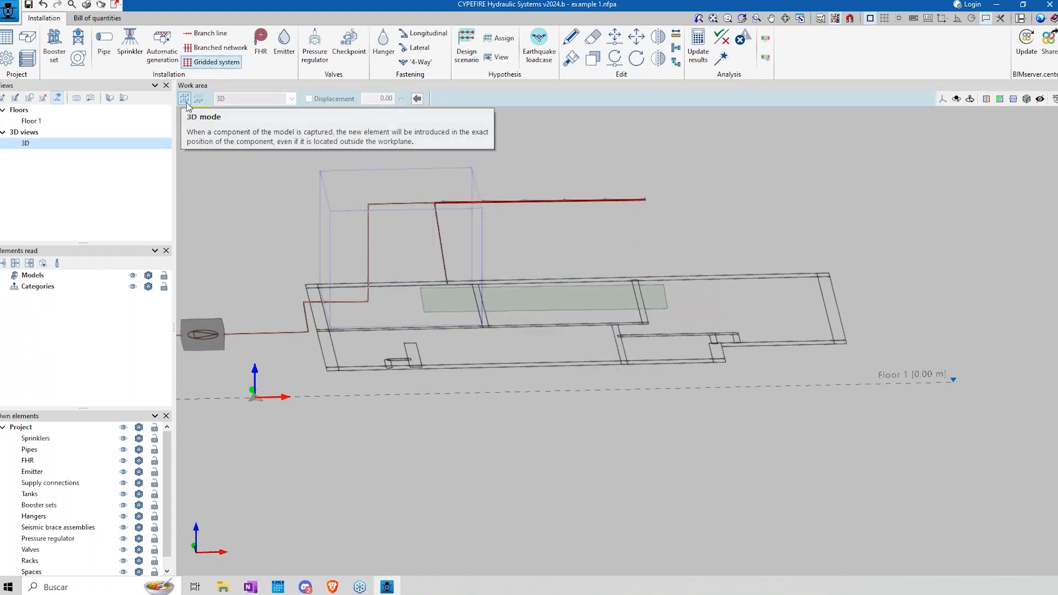
Step: Lay the gridded system from the free end of the Ø½ pipe to beyond the building's far wall, with five branch lines
left_click(485, 285)
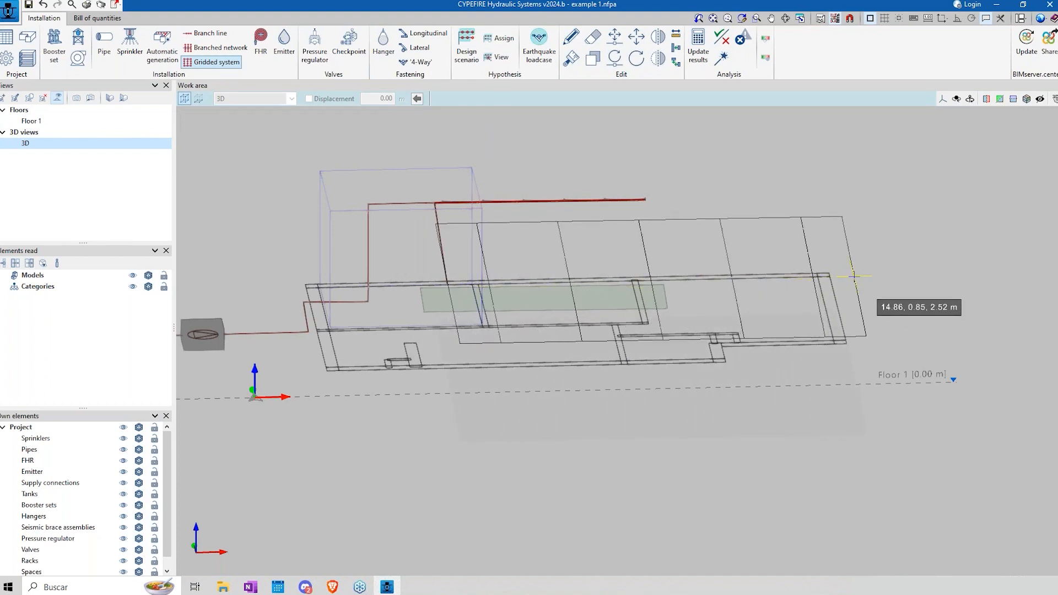
left_click(853, 281)
mouse_move(647, 406)
middle_mouse_down("shift")
mouse_move(654, 420)
mouse_move(559, 428)
mouse_move(529, 404)
mouse_move(521, 438)
middle_mouse_up("shift")
scroll(559, 428, "up", 5)
scroll(516, 410, "down", 4)
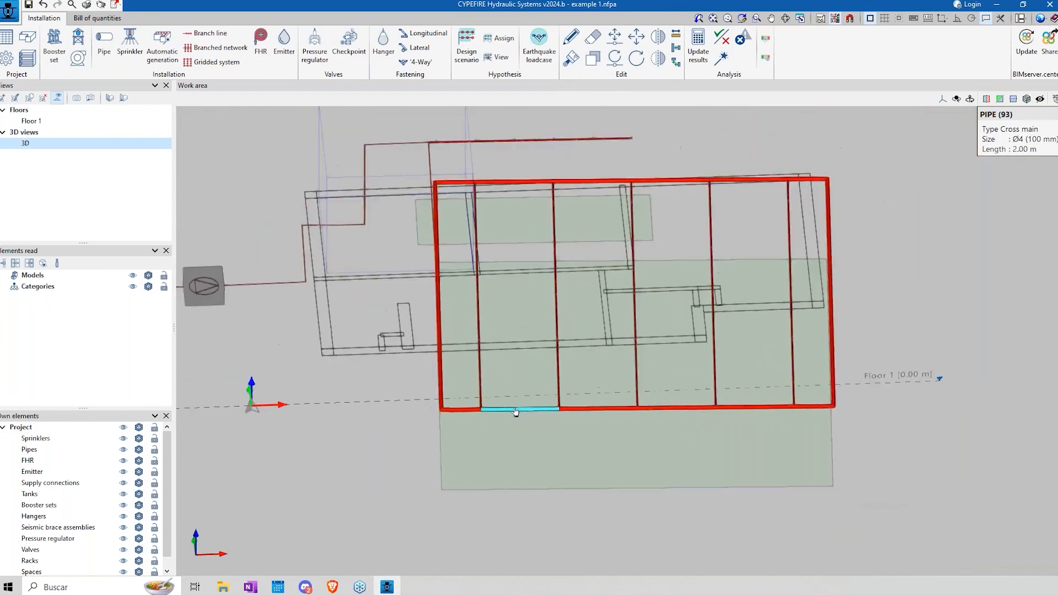
scroll(515, 412, "down", 2)
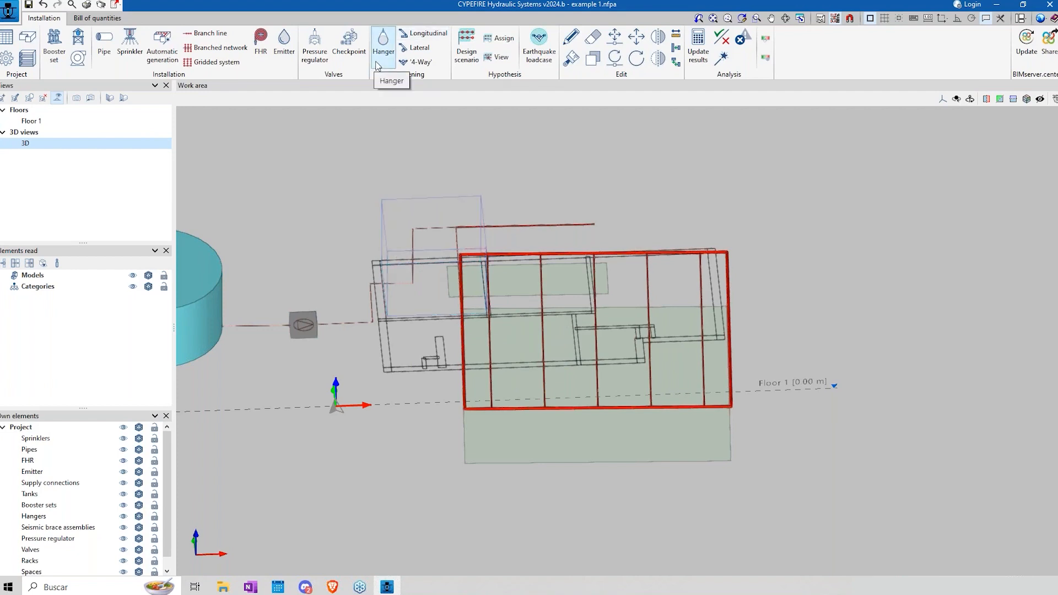
Step: Compare the installation as shown in the Floor 1 plan and in the 3D view
left_click(54, 47)
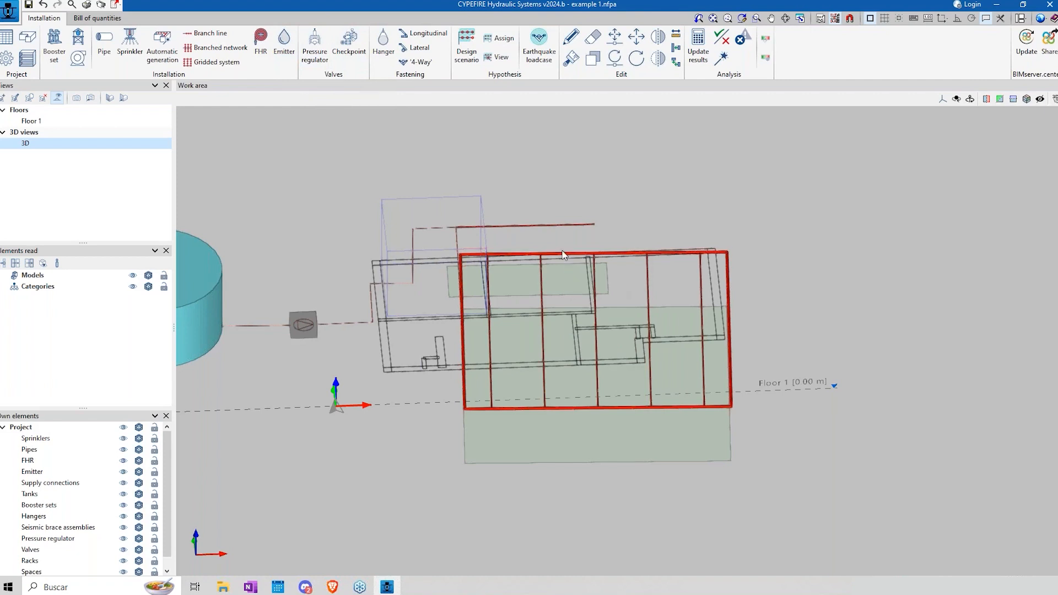
left_click(38, 122)
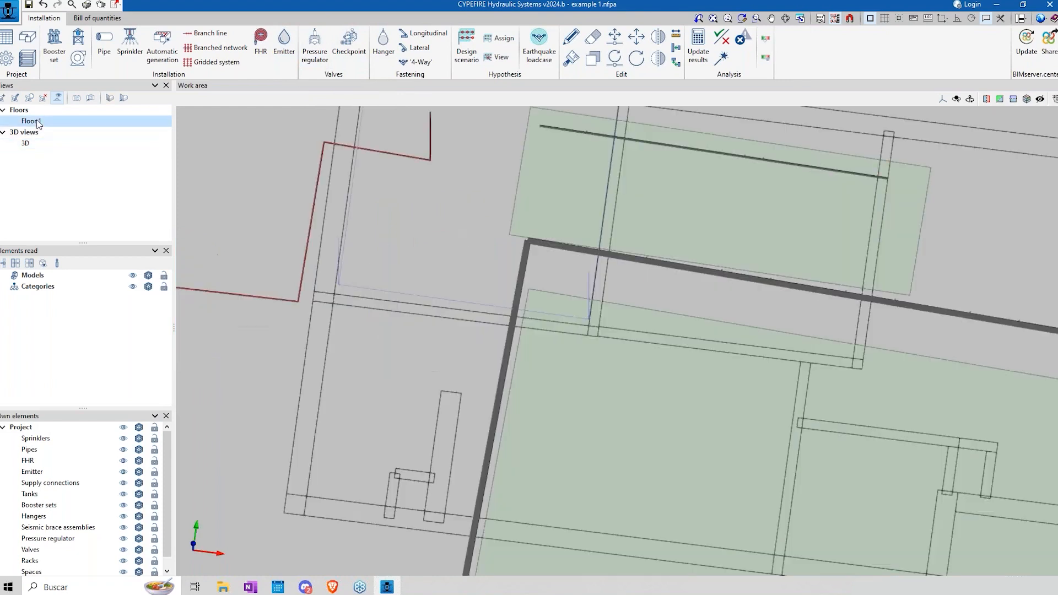
left_click(90, 97)
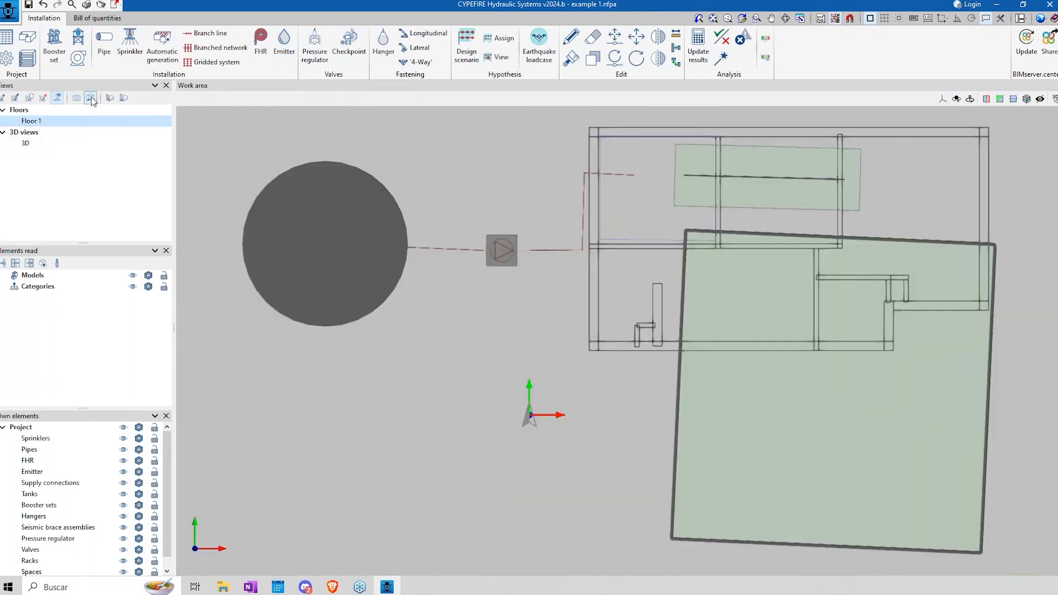
middle_click_drag(732, 289, 637, 286)
scroll(564, 234, "up", 3)
scroll(565, 234, "down", 4)
middle_click_drag(564, 259, 563, 194, "shift")
scroll(561, 193, "up", 2)
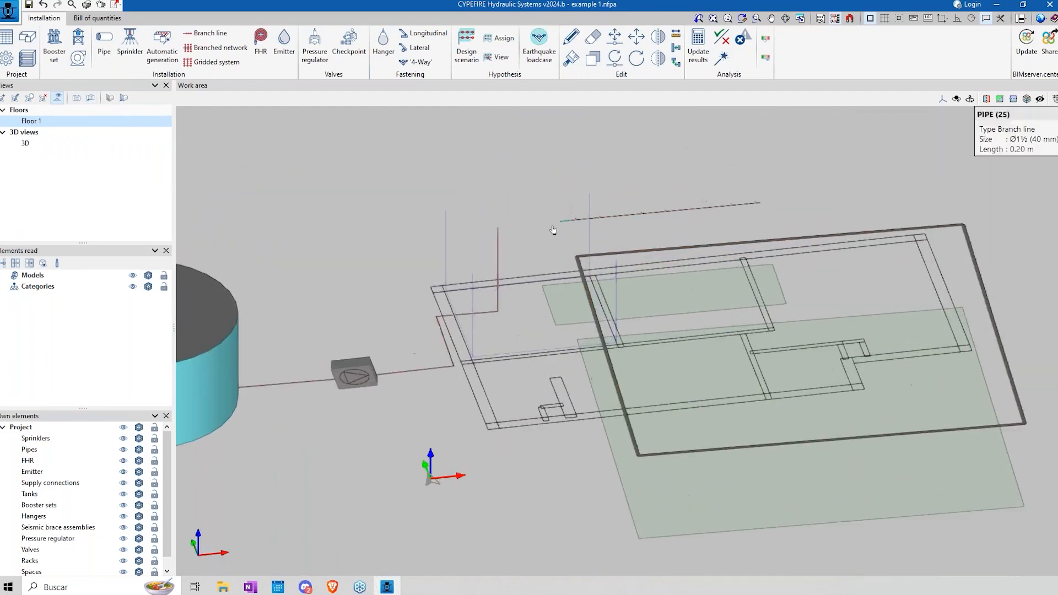
left_click(37, 144)
middle_click_drag(423, 256, 361, 292, "shift")
scroll(401, 281, "up", 4)
left_click(31, 122)
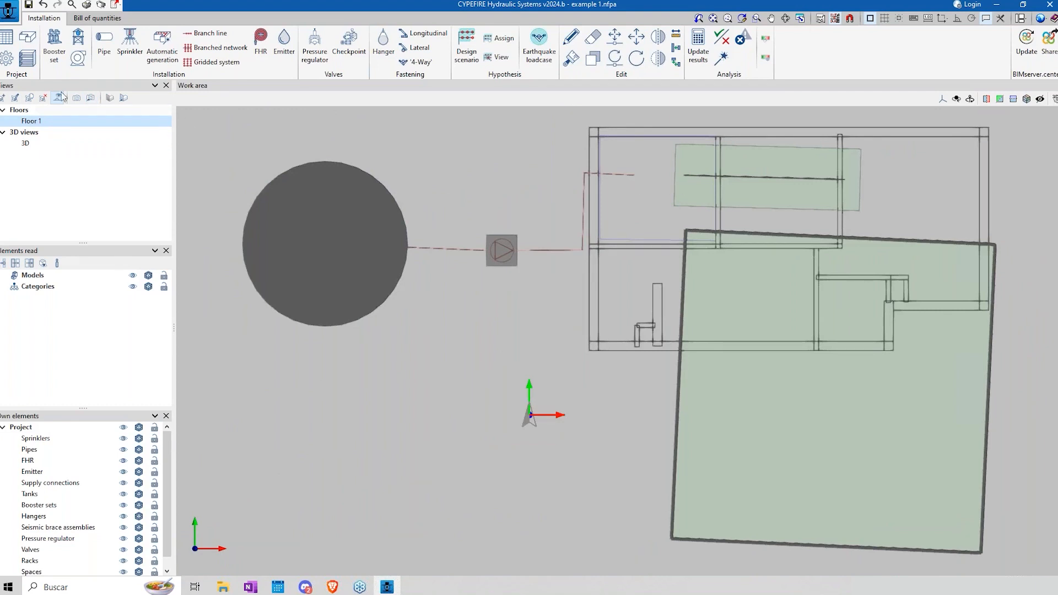
Step: Review Floor 1's elevation level, top and bottom plane distances, and displacement settings
double_click(39, 123)
left_click_drag(616, 263, 629, 267)
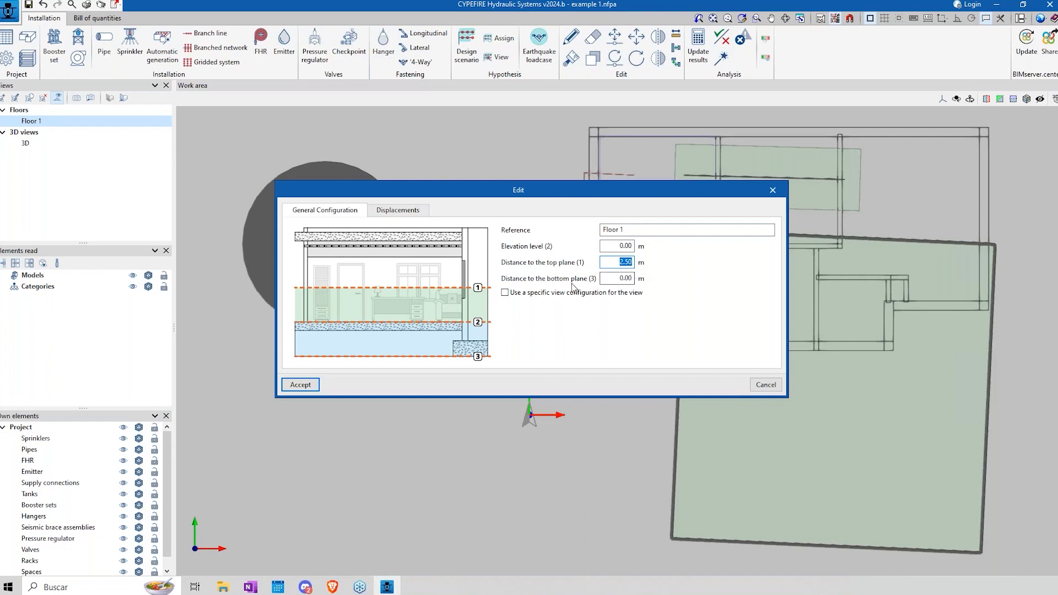
left_click(766, 385)
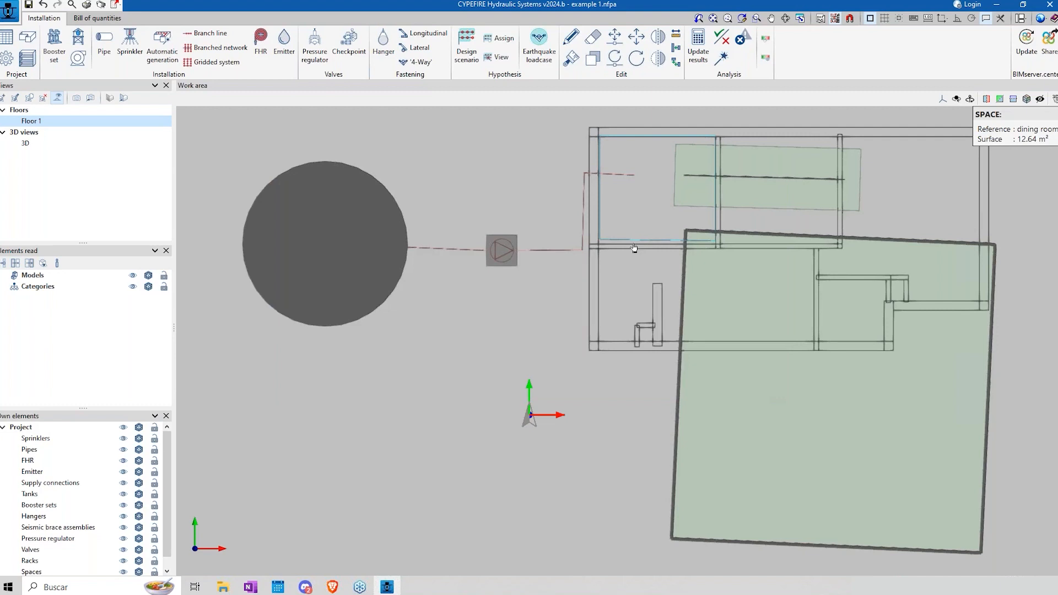
double_click(42, 122)
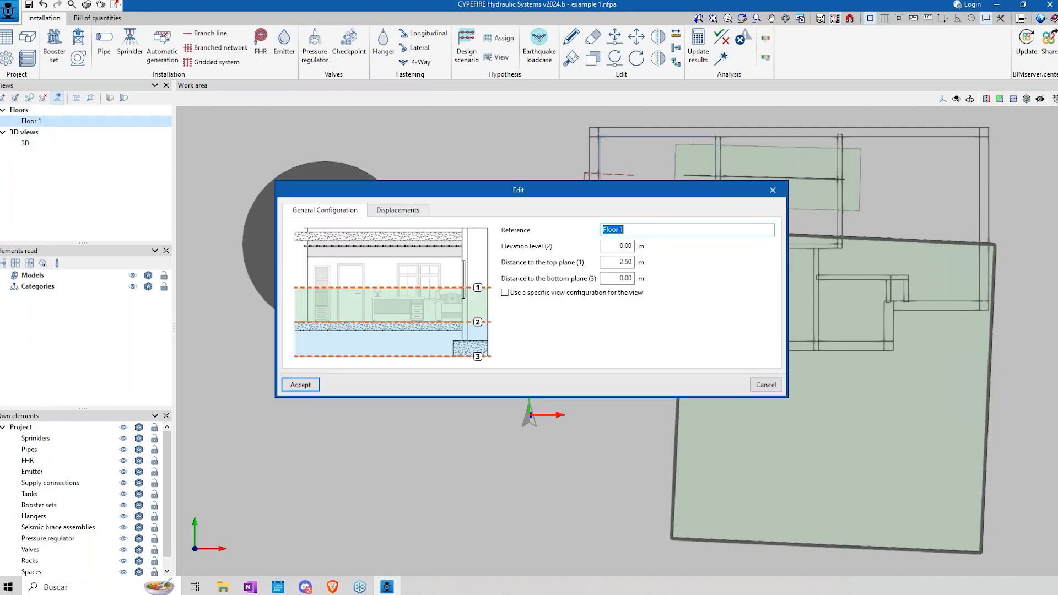
left_click(409, 211)
left_click(325, 210)
left_click(767, 385)
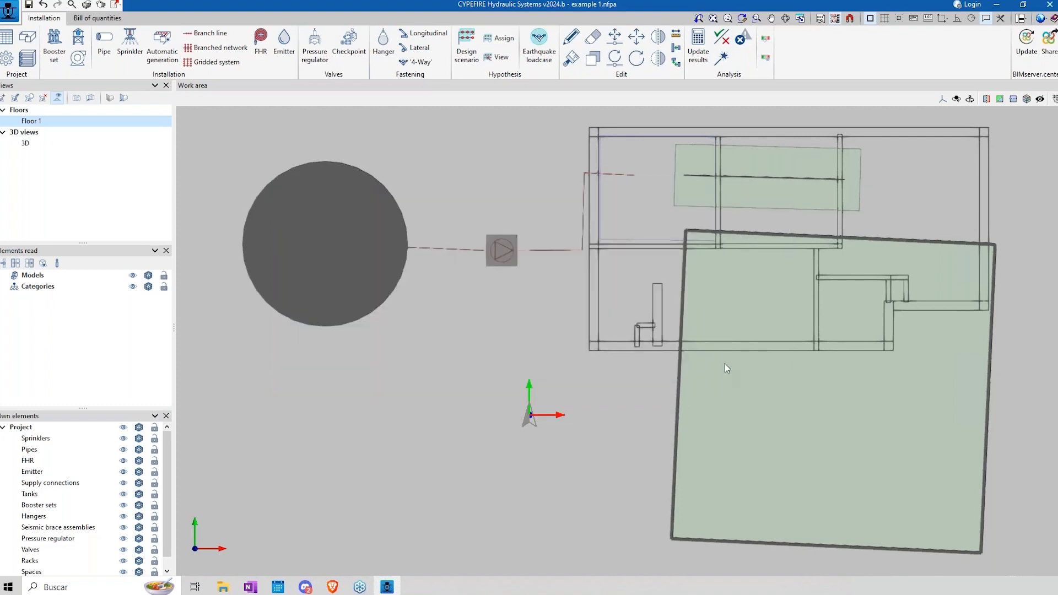
Step: Review the project's general data on design options, pressure drops, pipes, hangers and seismic analysis
middle_click_drag(642, 369, 700, 295, "shift")
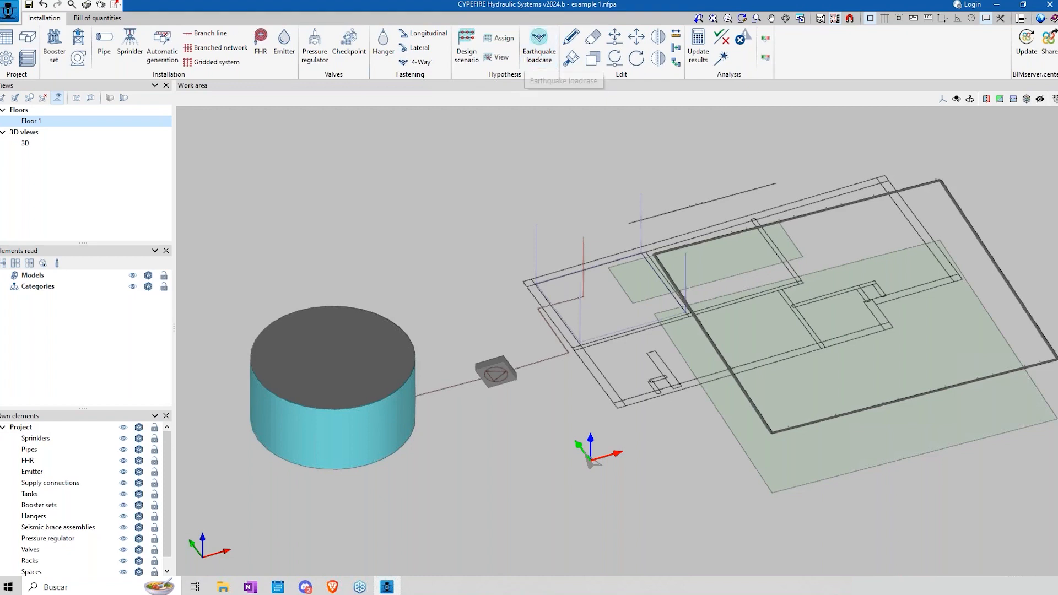
left_click(6, 59)
left_click(497, 200)
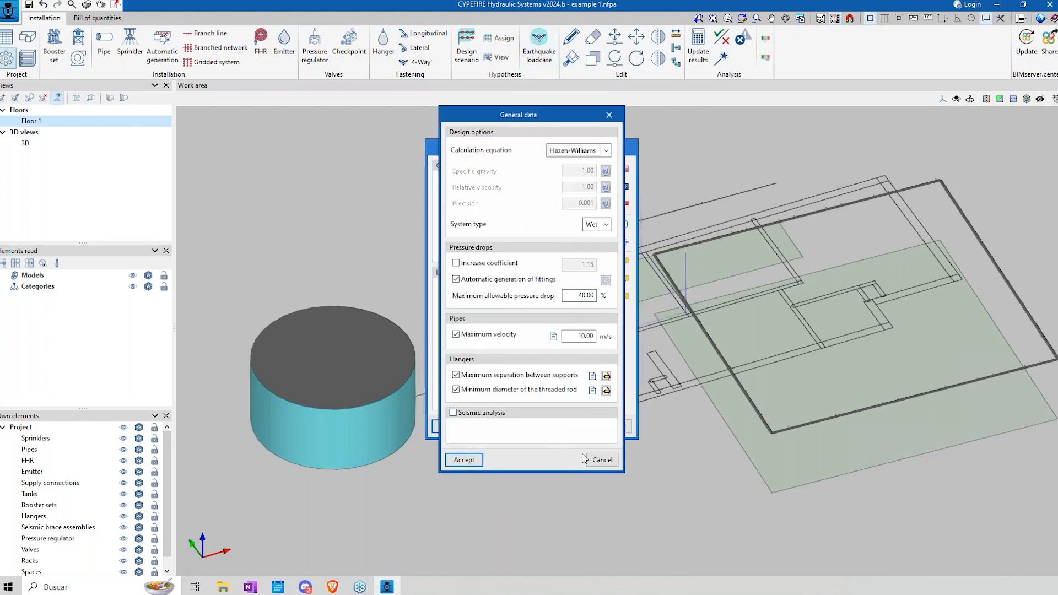
left_click(602, 459)
left_click(615, 428)
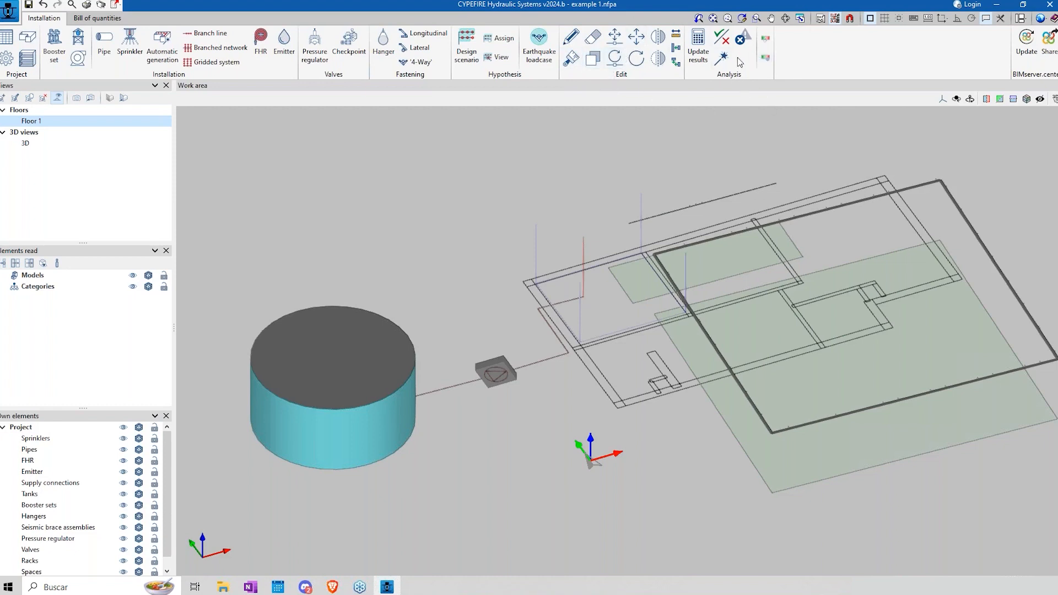
Step: Show the whole installation with its tank and gridded system in the 3D view
left_click(37, 143)
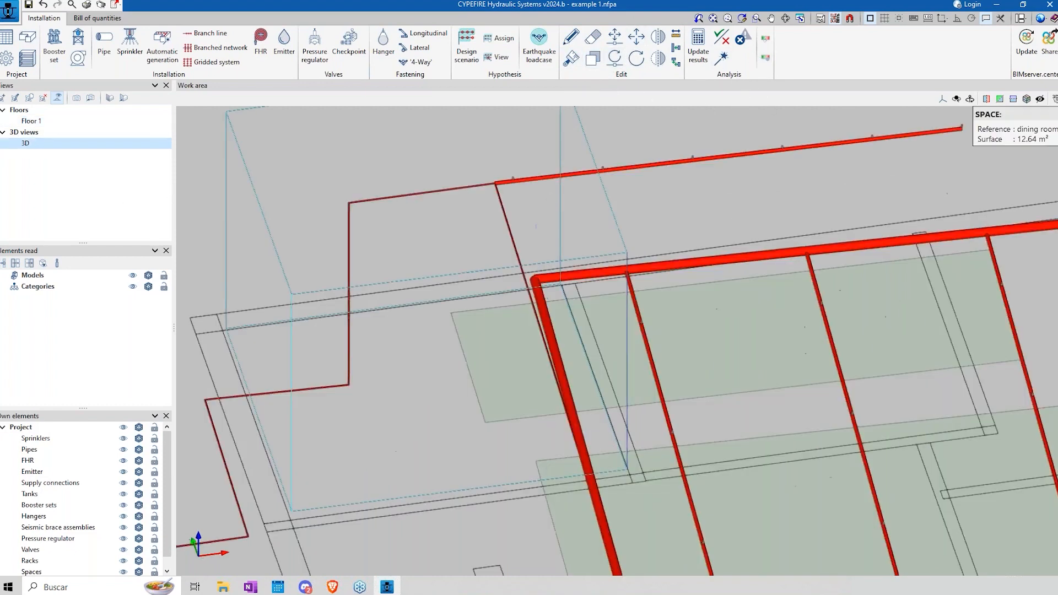
left_click(91, 99)
middle_click_drag(656, 419, 676, 374, "shift")
mouse_move(751, 388)
middle_mouse_down()
mouse_move(777, 458)
mouse_move(794, 406)
mouse_move(807, 428)
mouse_move(802, 393)
mouse_move(744, 390)
mouse_move(747, 431)
middle_mouse_up()
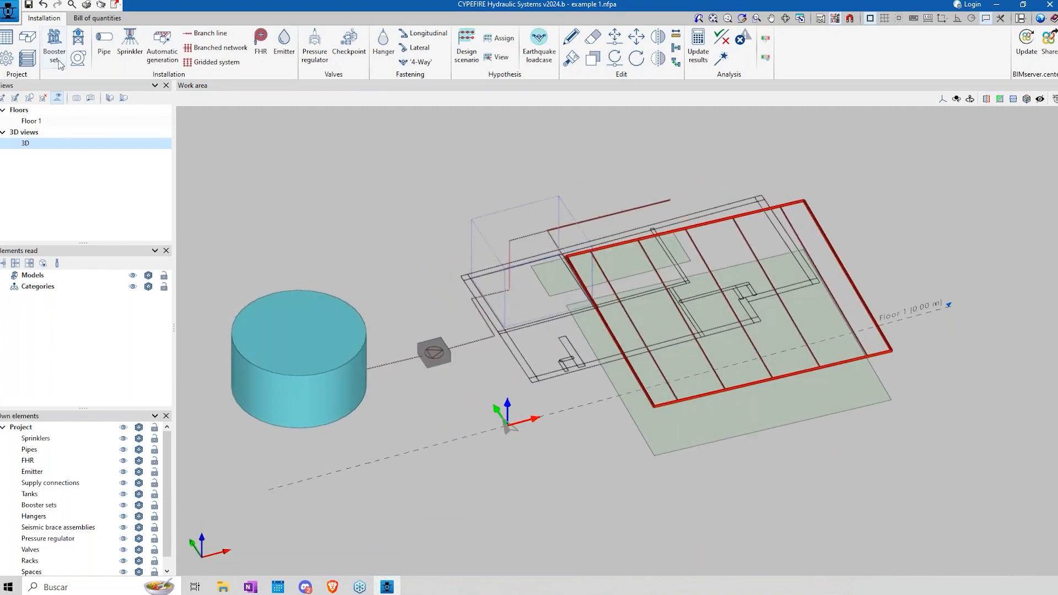
Step: Open the recent project New Office.nfpa without saving the current project
left_click(8, 8)
mouse_move(110, 225)
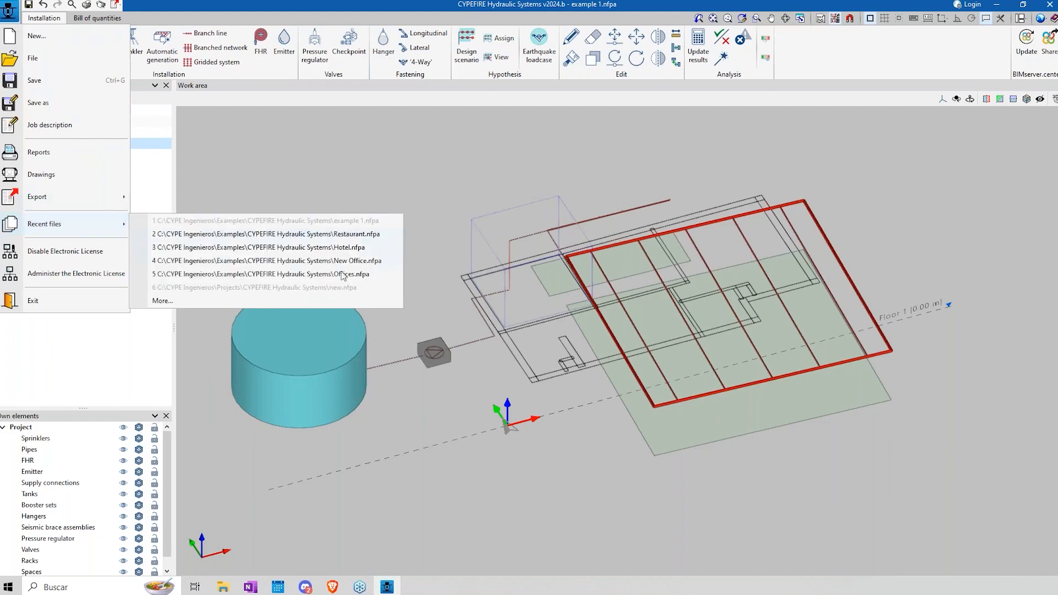
left_click(367, 262)
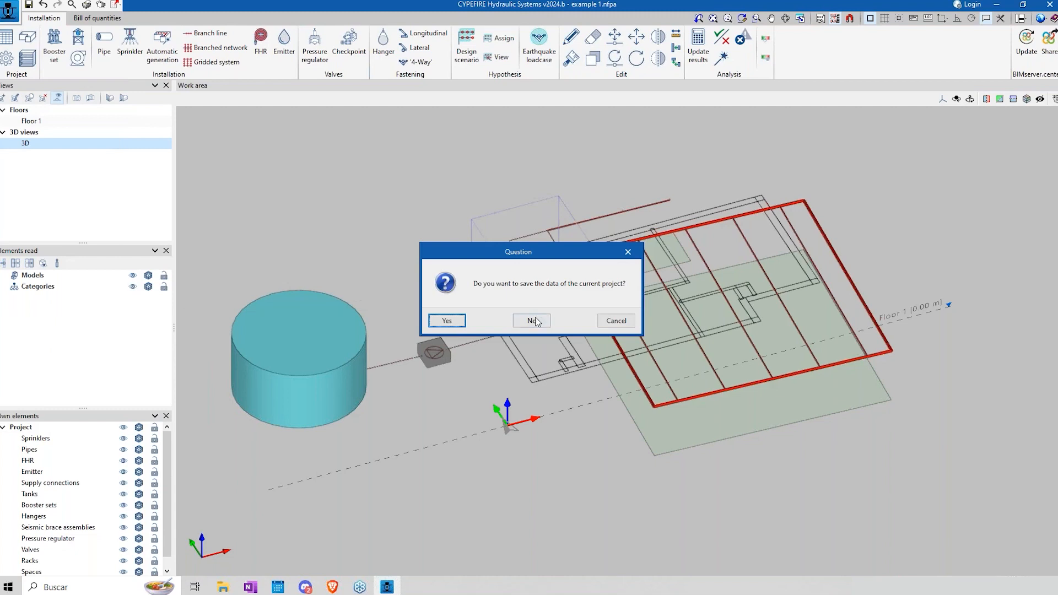
left_click(540, 321)
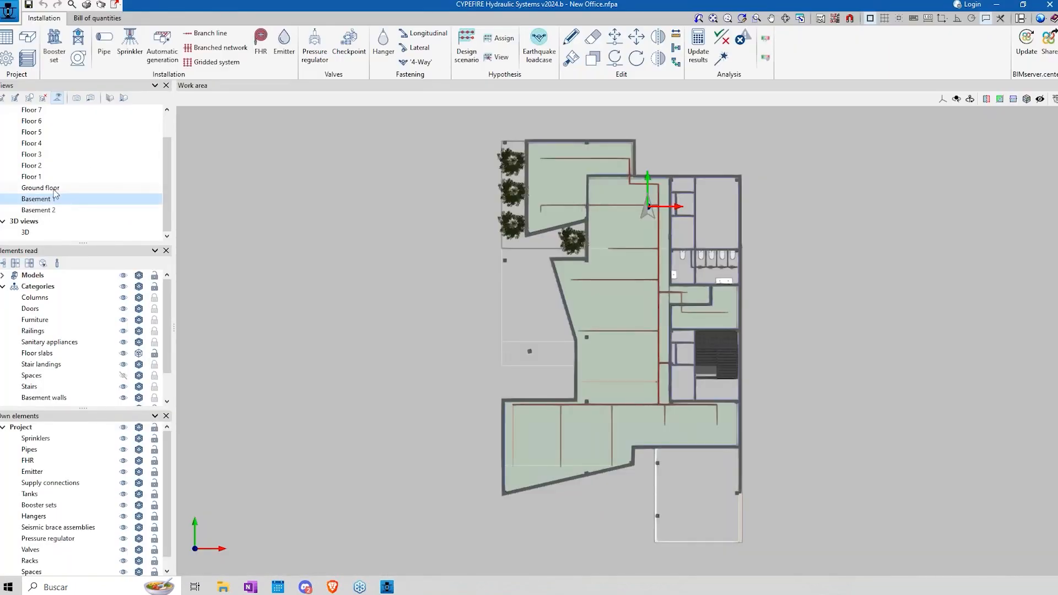
Step: Look through the Basement 2, Ground floor, Floor 1 and Floor 2 plans and the whole building in 3D
left_click(32, 212)
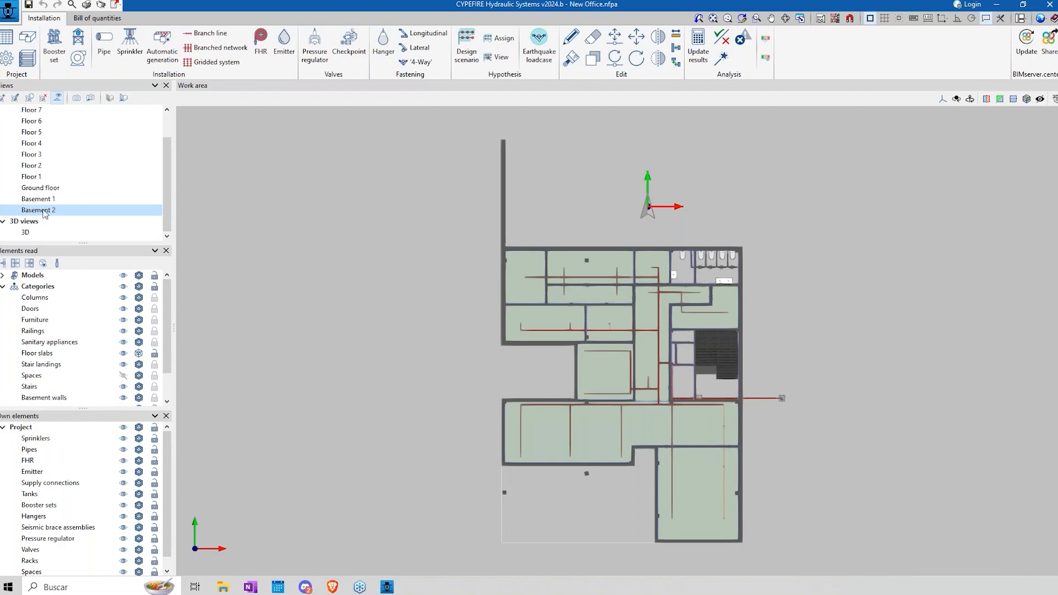
left_click(44, 188)
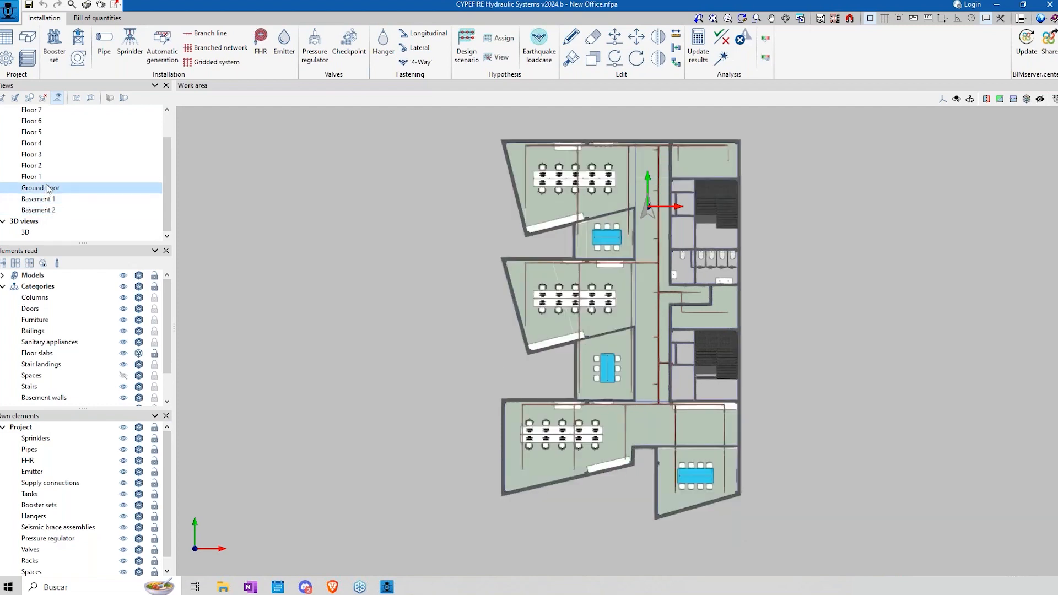
left_click(37, 177)
left_click(37, 166)
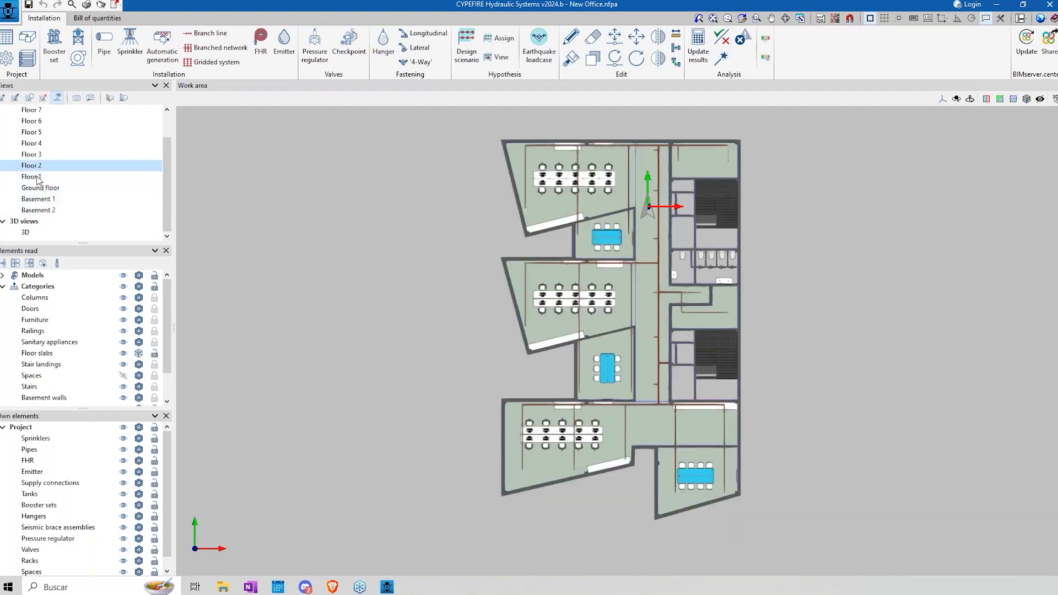
left_click(29, 232)
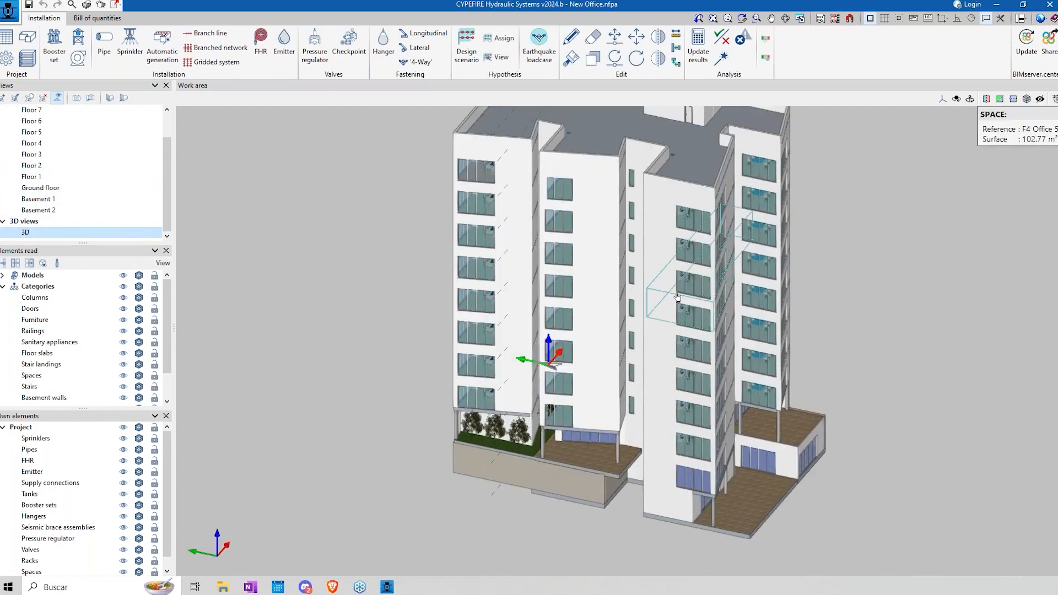
scroll(677, 298, "down", 2)
middle_click_drag(615, 289, 495, 356)
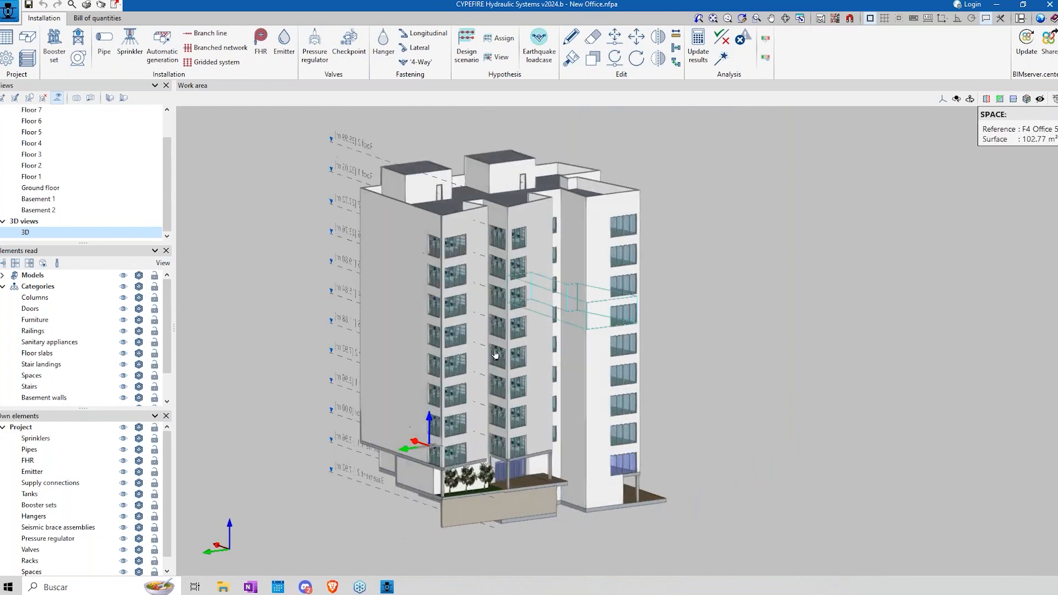
Step: Set the building models to wireframe display, and hide both the models and the project's own spaces
left_click(139, 276)
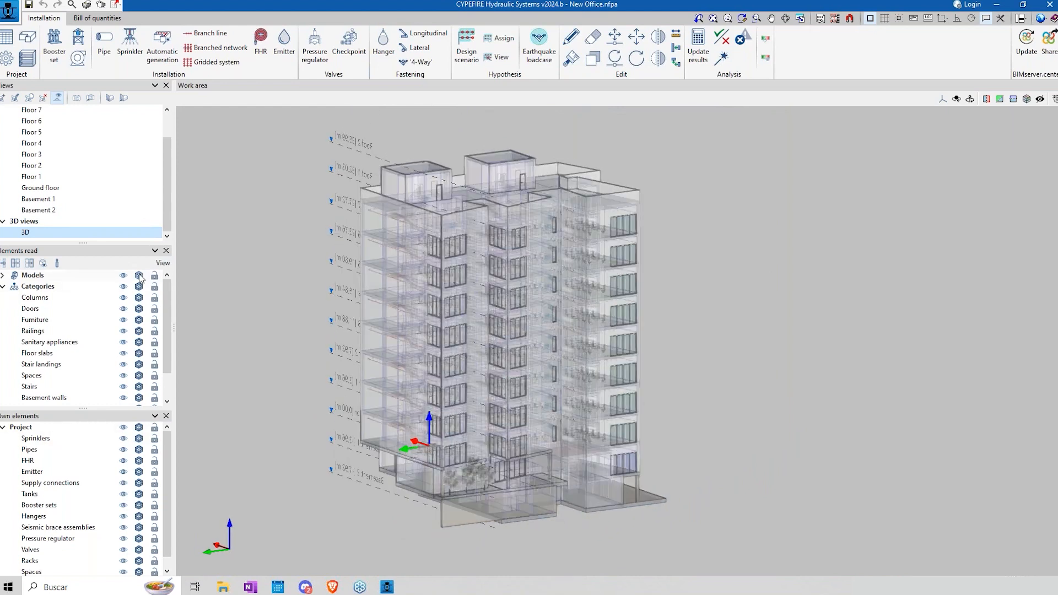
scroll(494, 282, "up", 1)
scroll(493, 282, "up", 3)
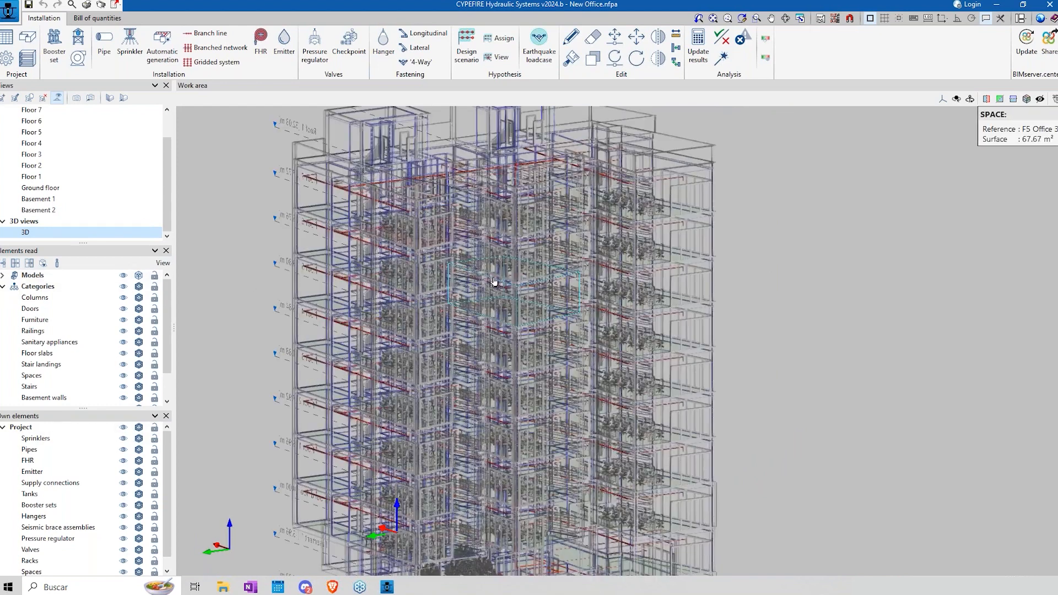
left_click(123, 275)
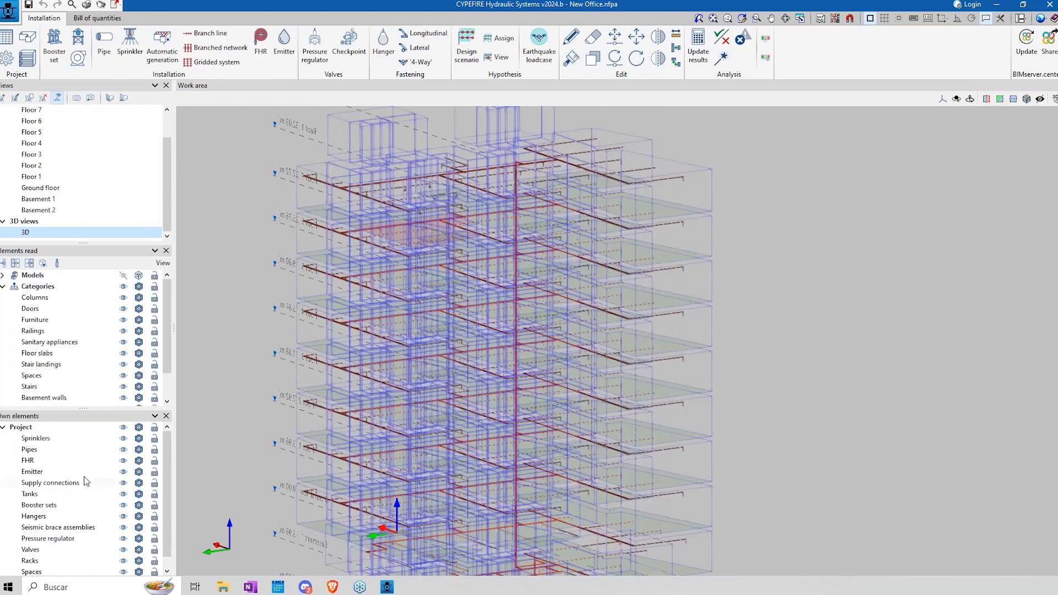
scroll(123, 567, "down", 1)
left_click(123, 560)
Step: Examine the office building's pipe network in 3D, from the riser and floor branches to the supply connection and booster set
middle_click_drag(427, 281, 658, 260)
scroll(536, 236, "up", 3)
middle_click_drag(539, 301, 390, 317)
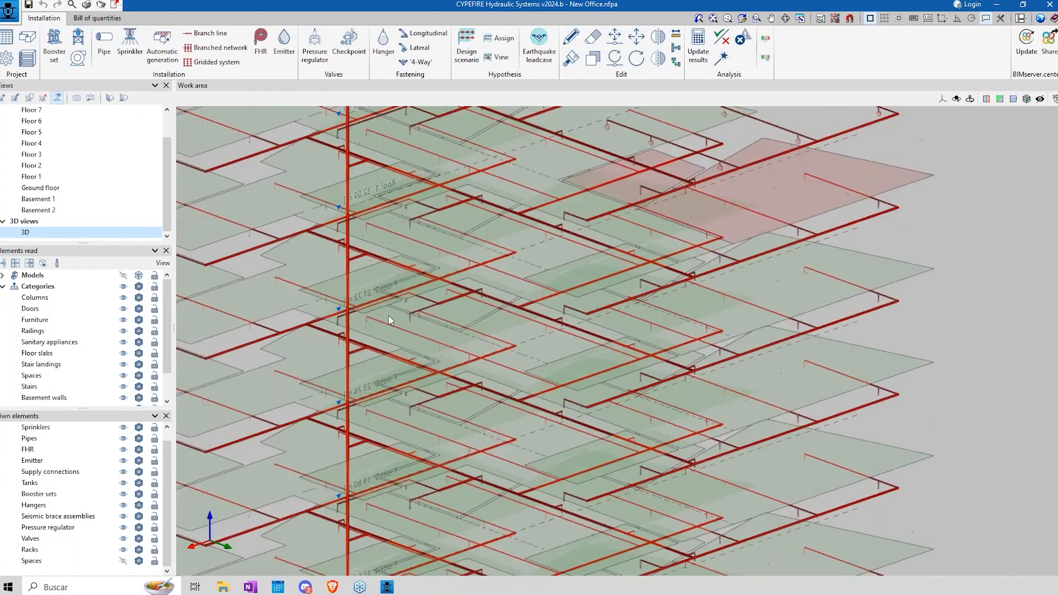
scroll(551, 299, "down", 5)
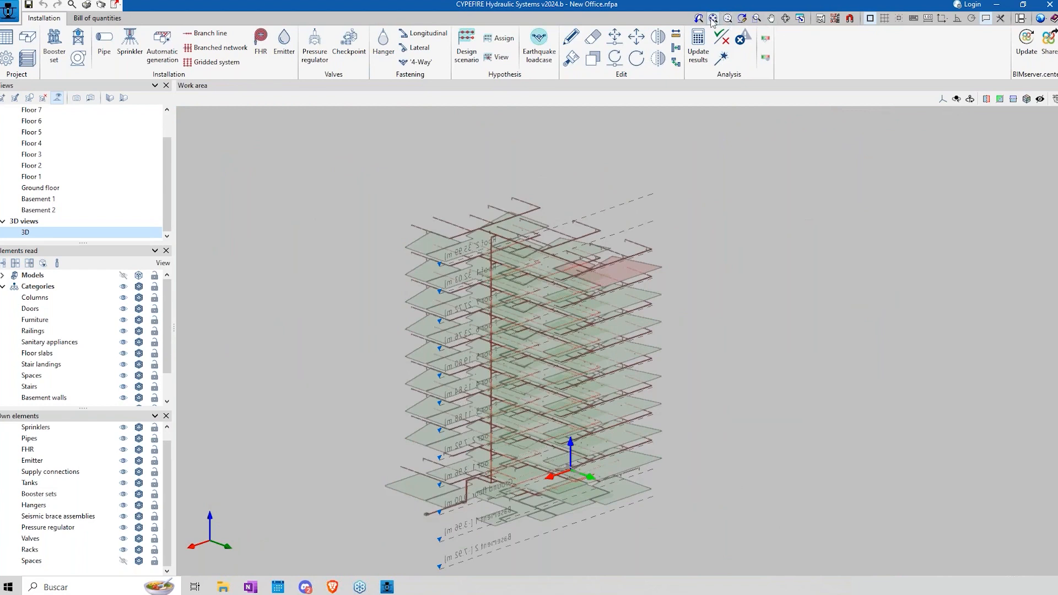
left_click(728, 18)
middle_click_drag(595, 411, 545, 421)
scroll(504, 545, "up", 10)
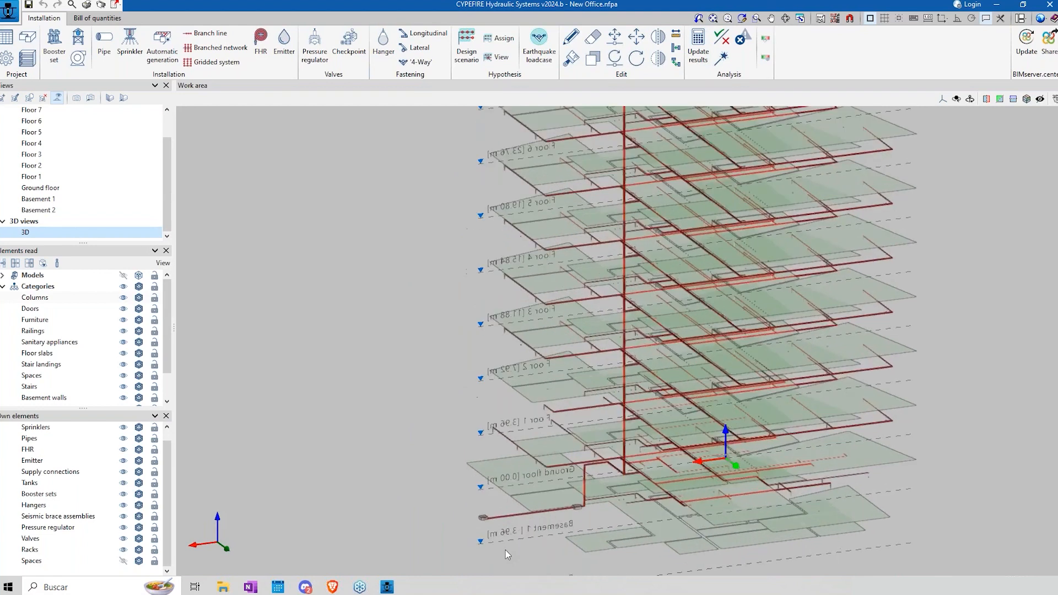
scroll(483, 523, "up", 6)
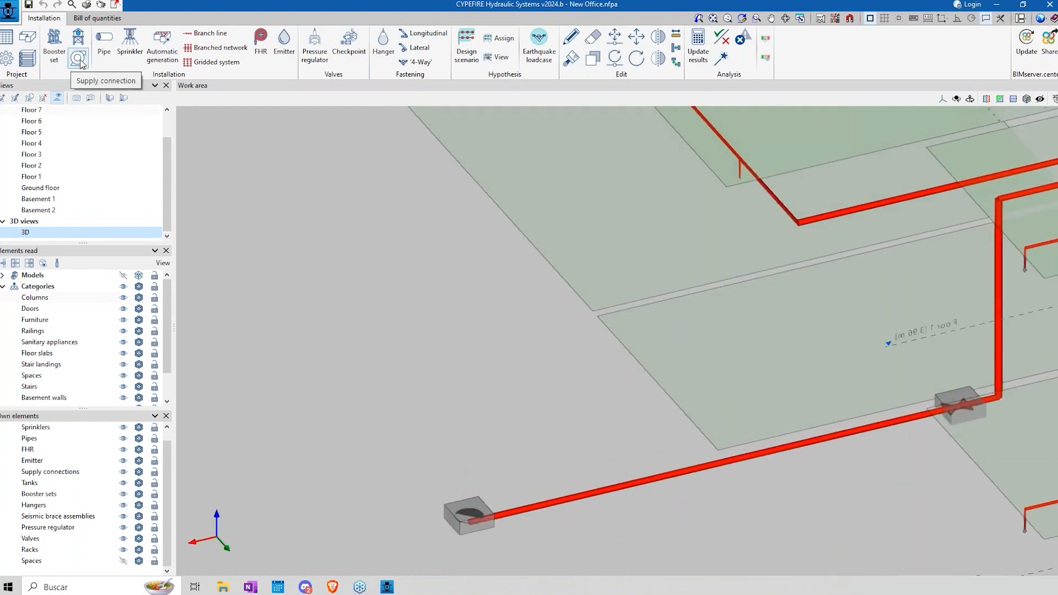
Step: Review the supply connection's static pressure, residual pressure and residual flow, and close its data without changes
left_click(570, 36)
left_click(473, 511)
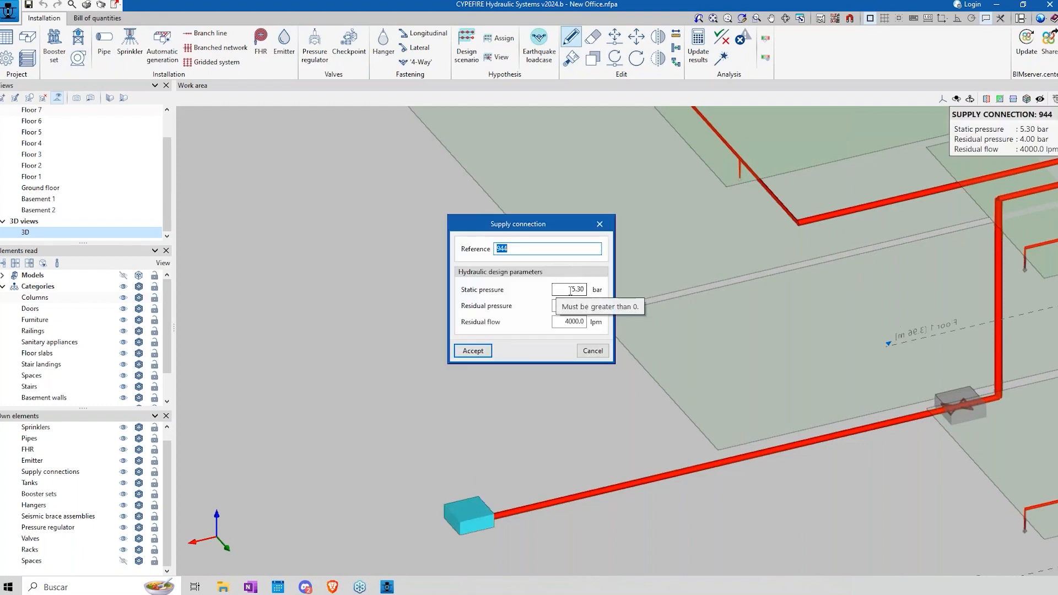
left_click(601, 353)
Step: Look through the catalogue, size and type options of the cross main between the supply connection and booster set, and cancel
left_click(598, 491)
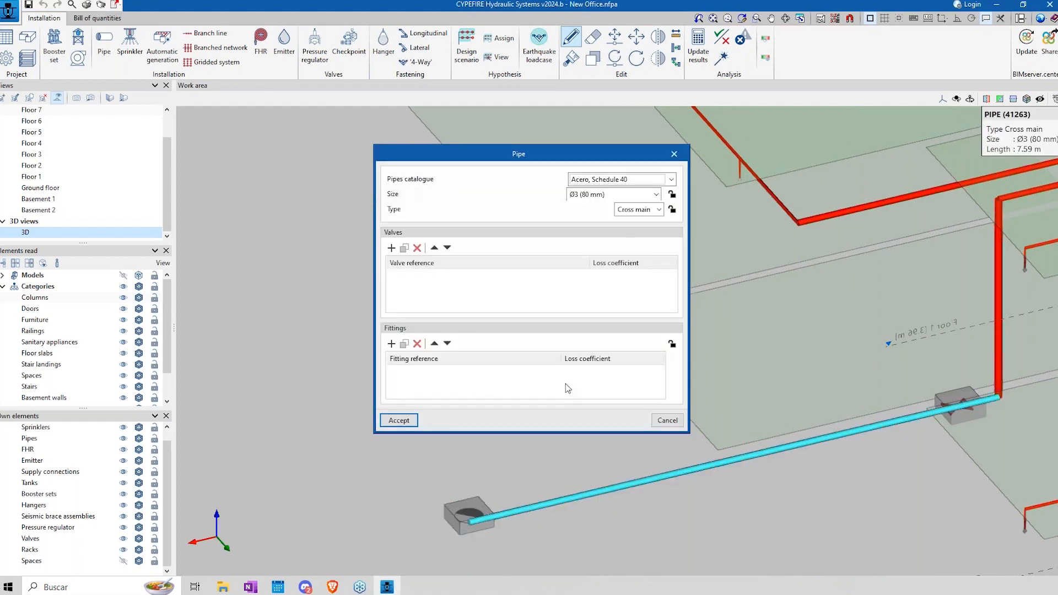
left_click(671, 180)
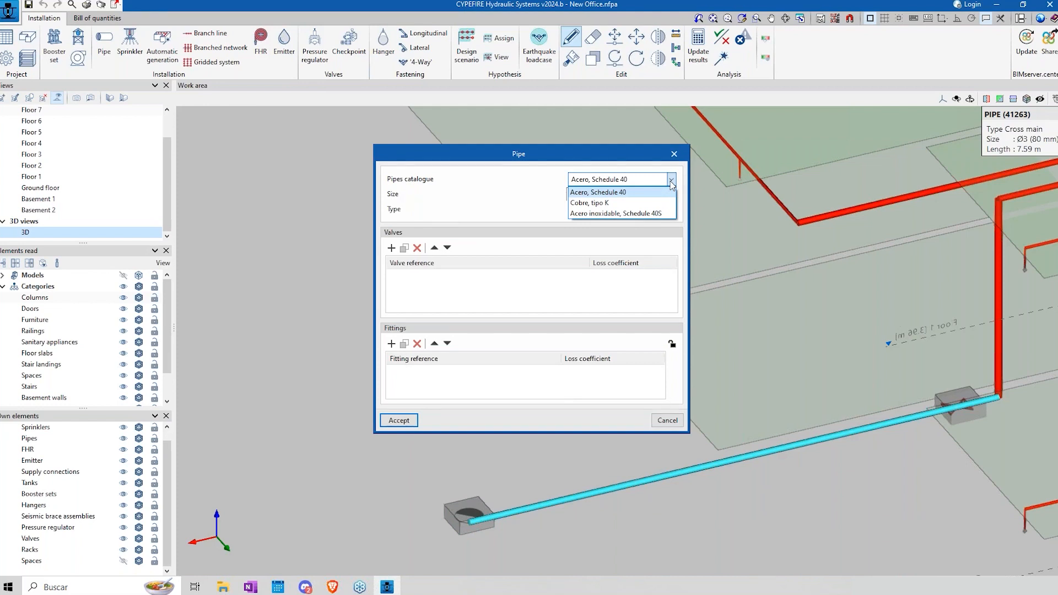
left_click(671, 185)
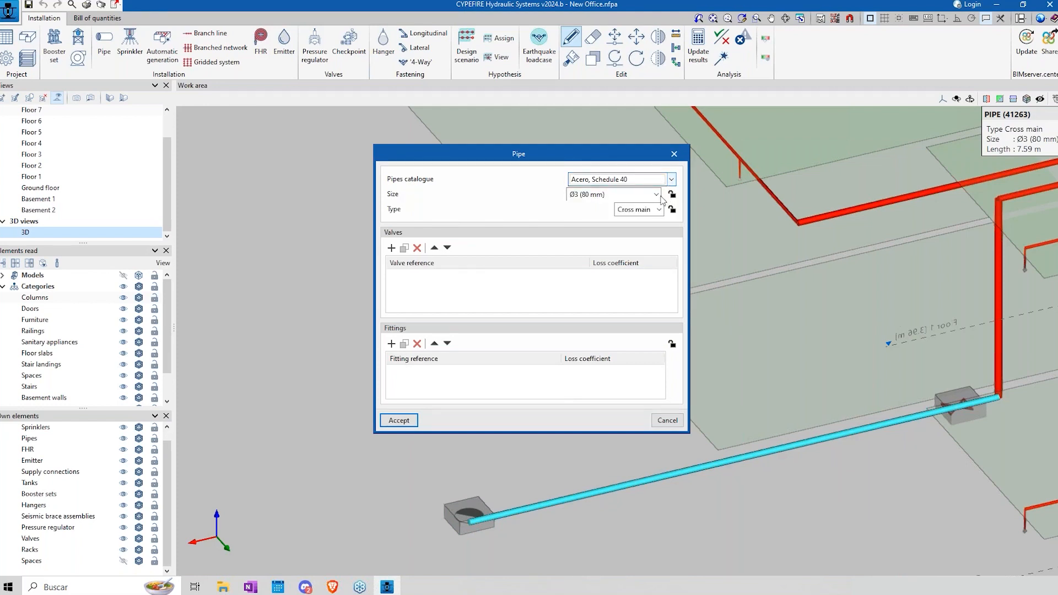
left_click(656, 195)
left_click(657, 198)
left_click(659, 212)
left_click(660, 213)
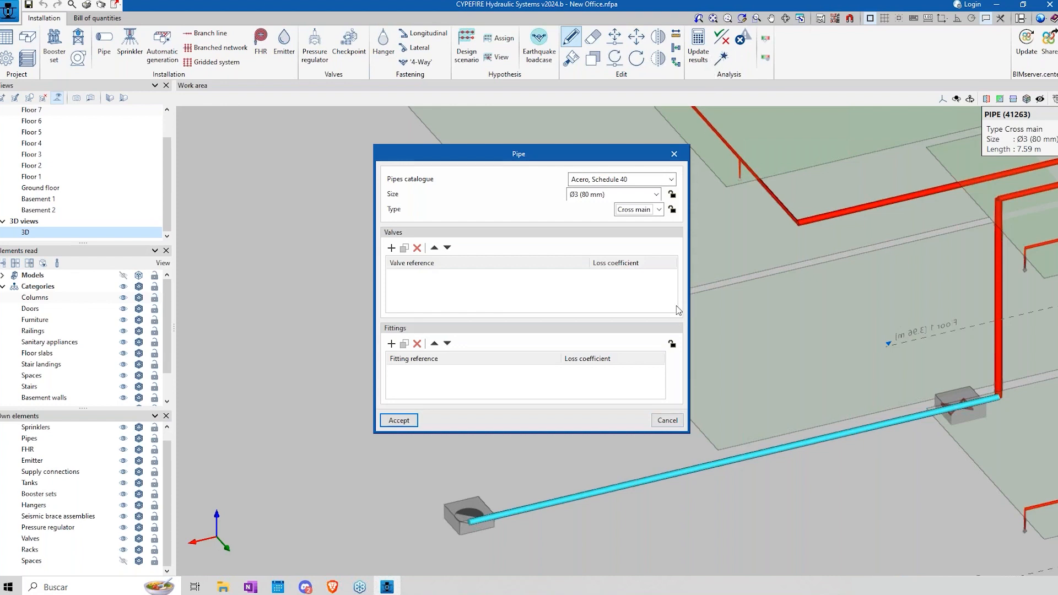
left_click(657, 424)
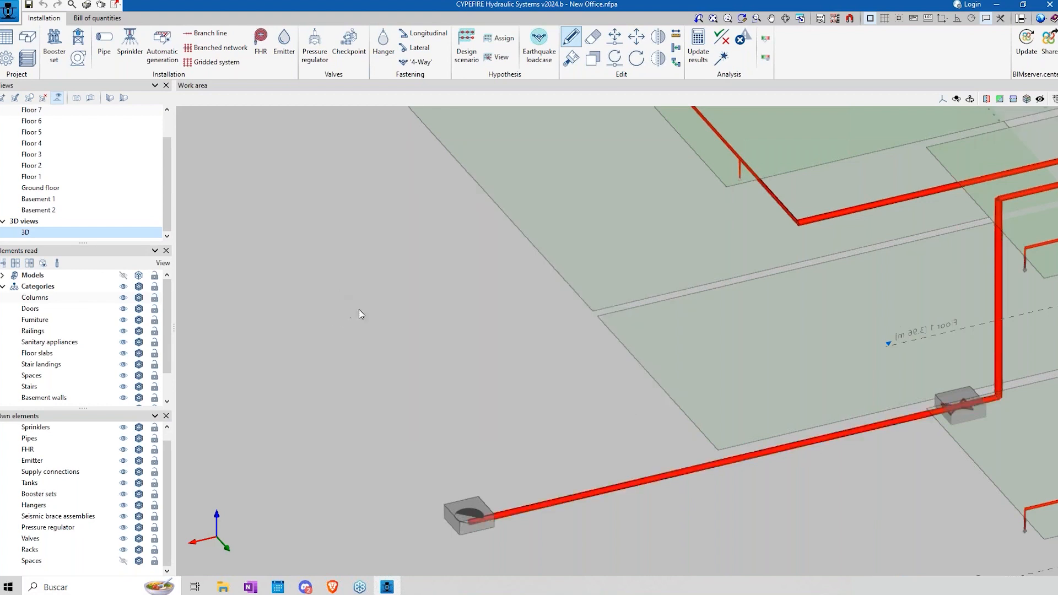
Step: Show the error markers of the design checks on the whole building's installation in 3D
scroll(445, 313, "down", 10)
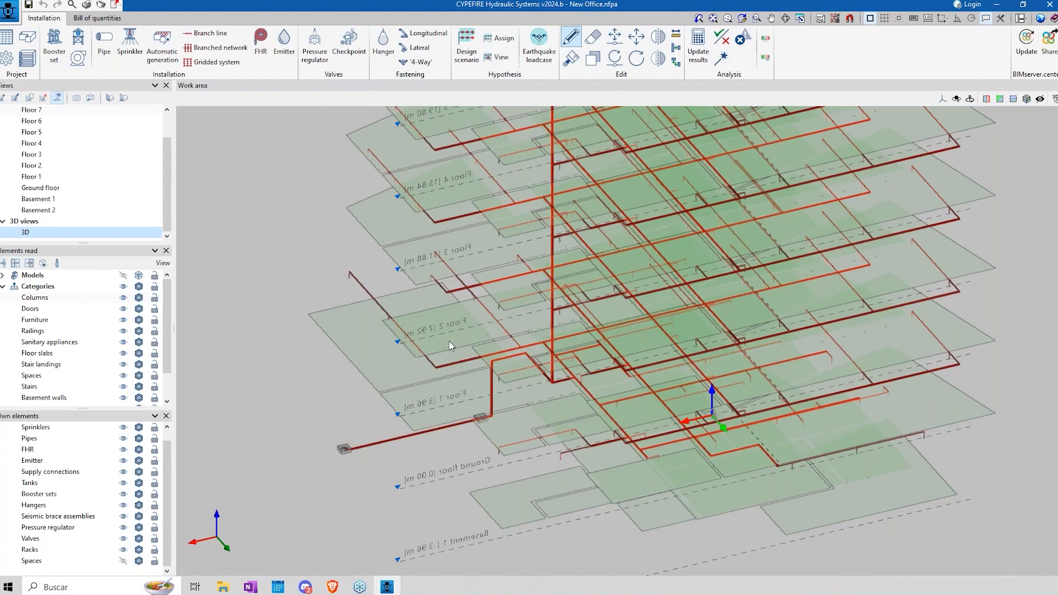
scroll(334, 325, "down", 3)
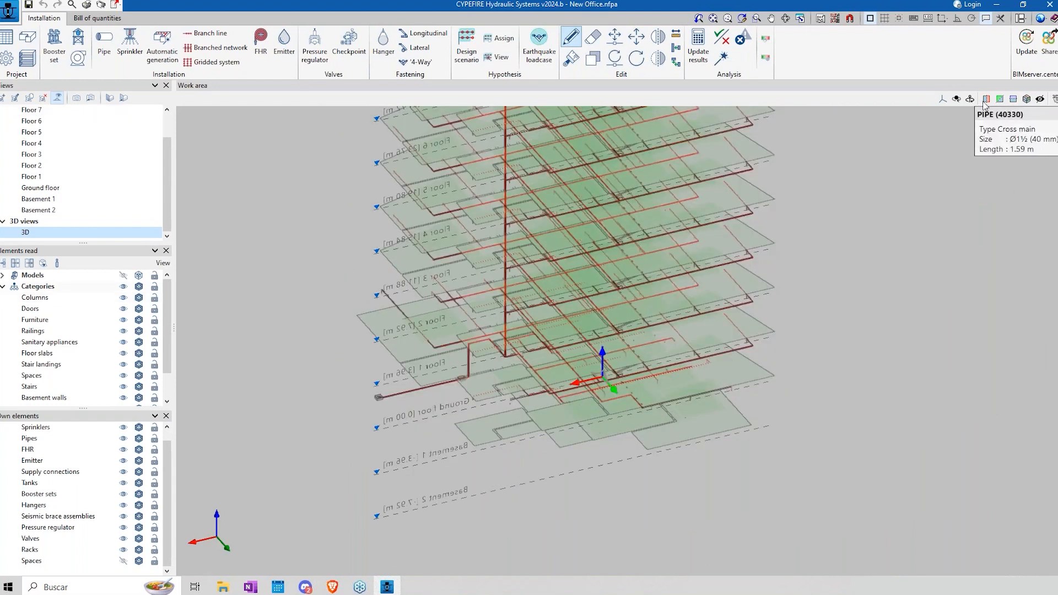
left_click(713, 18)
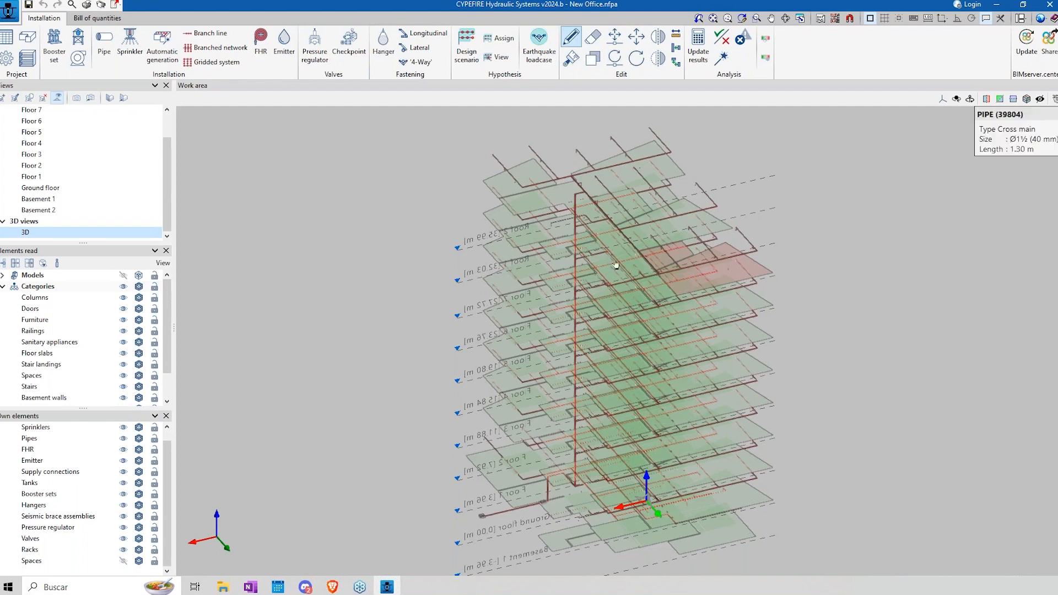
middle_click_drag(573, 288, 755, 282)
left_click(724, 36)
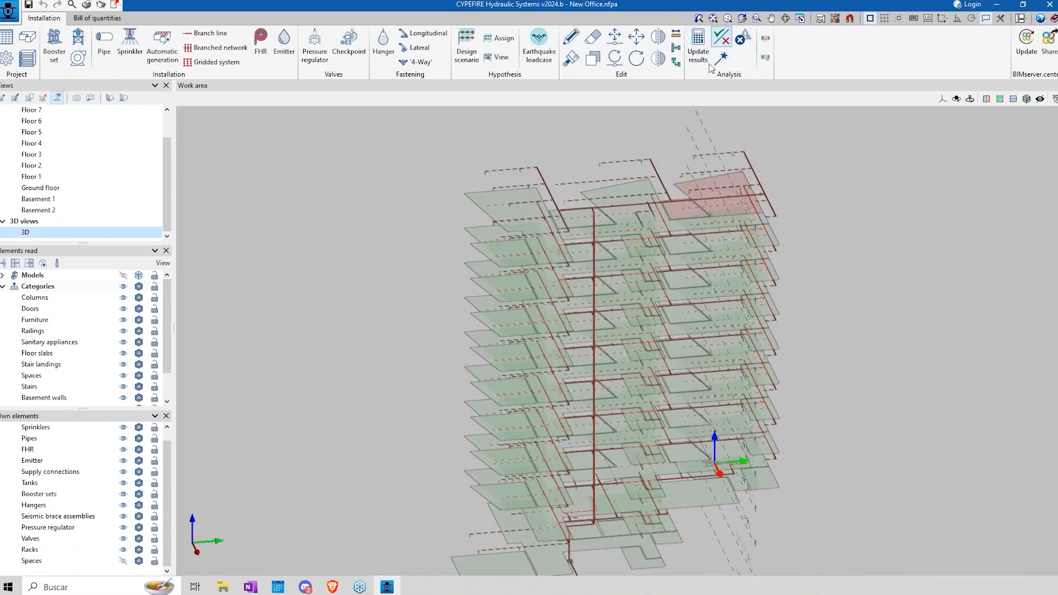
left_click(739, 41)
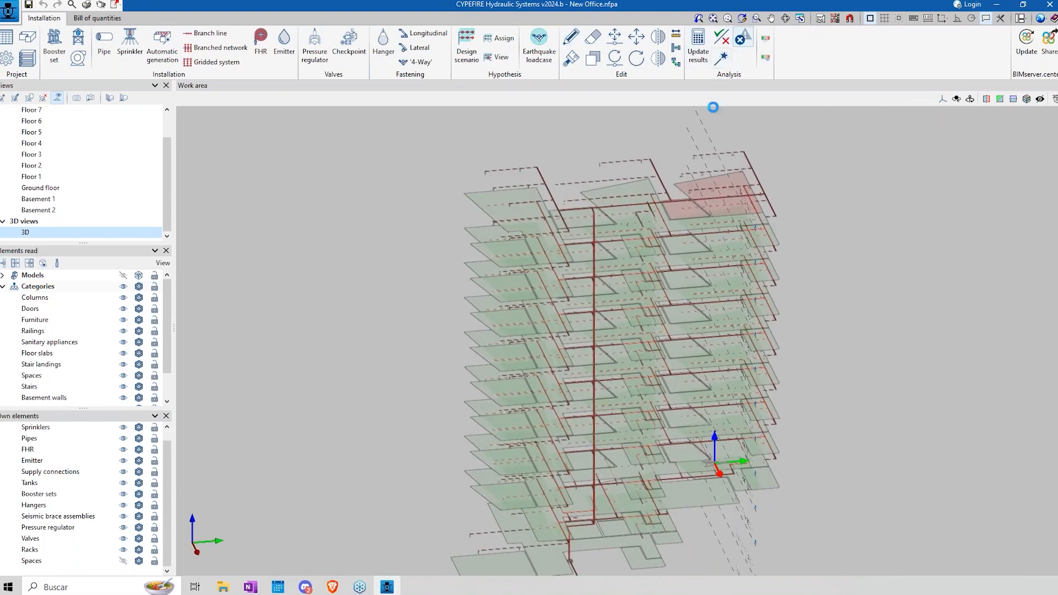
Step: Locate the two sprinklers flagged with errors on the lower floor and examine the branches around them
mouse_move(709, 179)
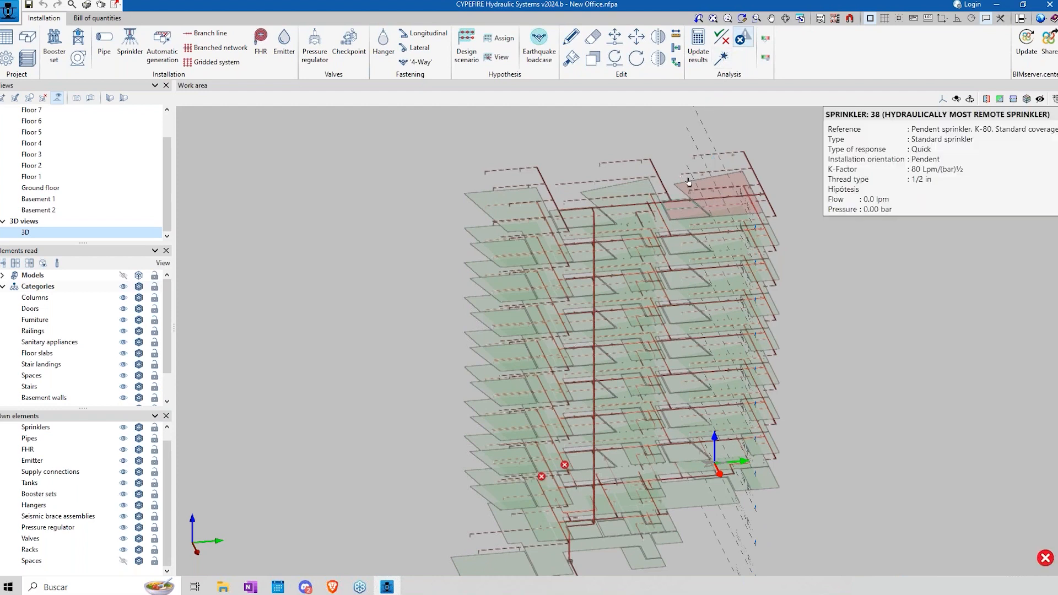
scroll(688, 182, "up", 2)
scroll(686, 186, "up", 1)
middle_click_drag(657, 255, 640, 229)
scroll(638, 284, "down", 2)
middle_click_drag(610, 340, 616, 356)
scroll(545, 498, "up", 3)
mouse_move(551, 496)
middle_mouse_down()
mouse_move(615, 439)
mouse_move(531, 495)
mouse_move(562, 485)
middle_mouse_up()
scroll(564, 484, "up", 4)
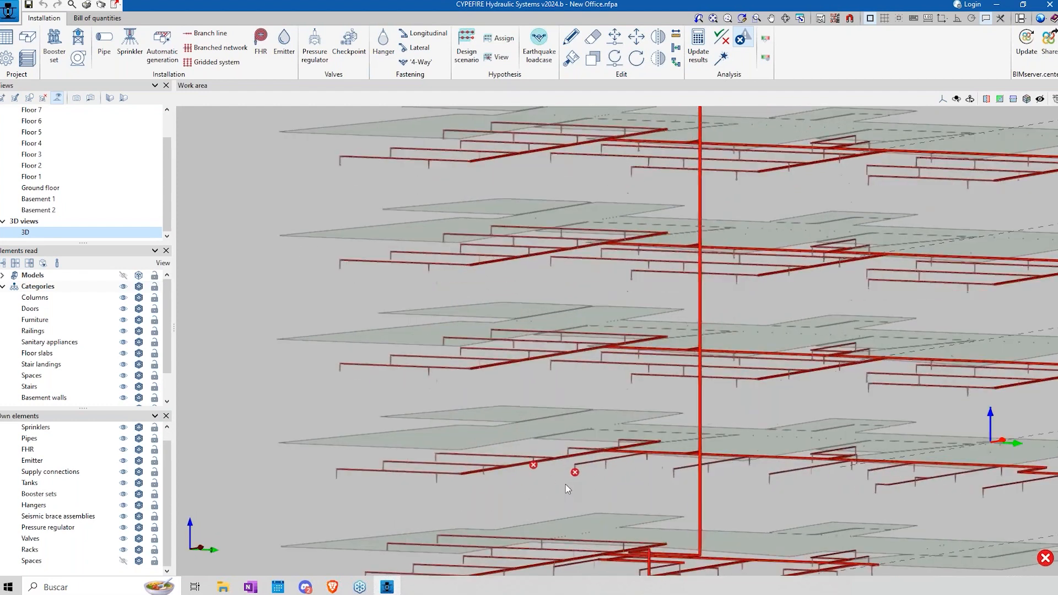
left_click(508, 454)
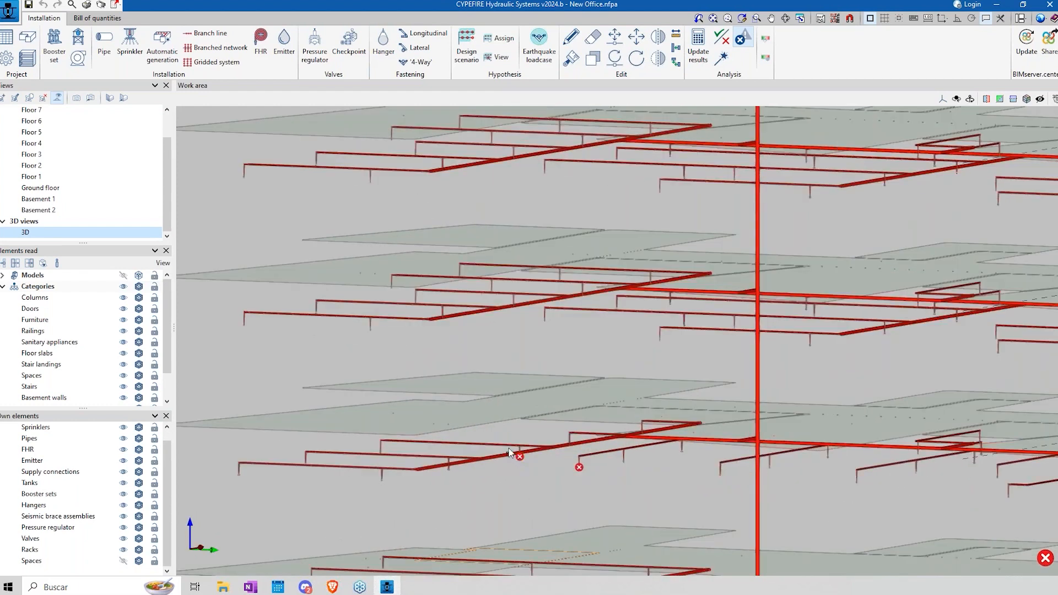
Step: View the properties of the short branch line pipe beside a flagged sprinkler and cancel
left_click(570, 36)
middle_click_drag(515, 458, 542, 482)
left_click(543, 481)
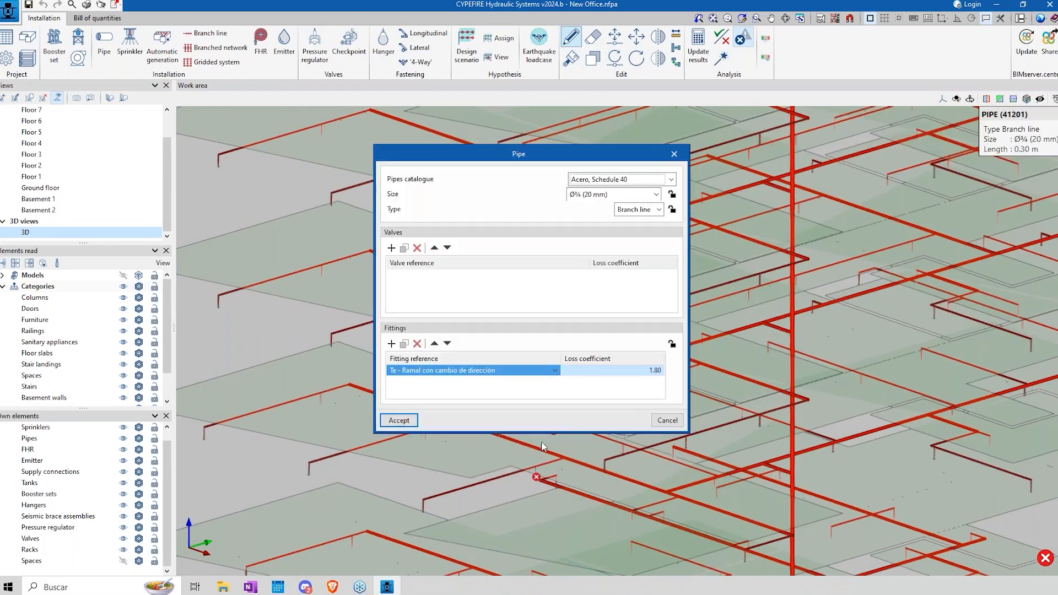
left_click(667, 421)
Step: Read the check report of the flagged sprinkler, covering protection area and maximum and minimum separation
left_click(721, 37)
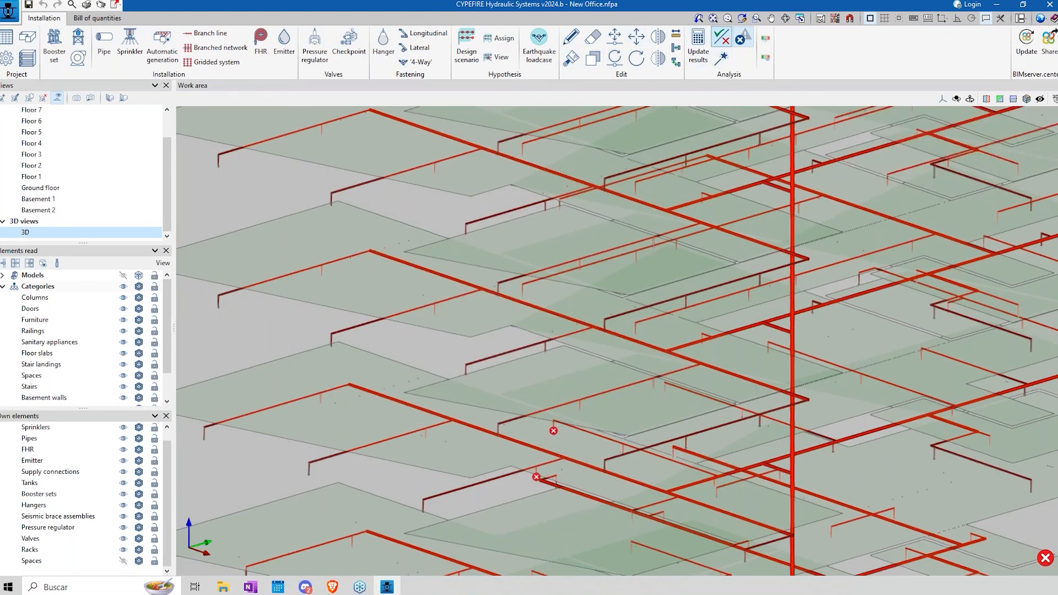
left_click(536, 478)
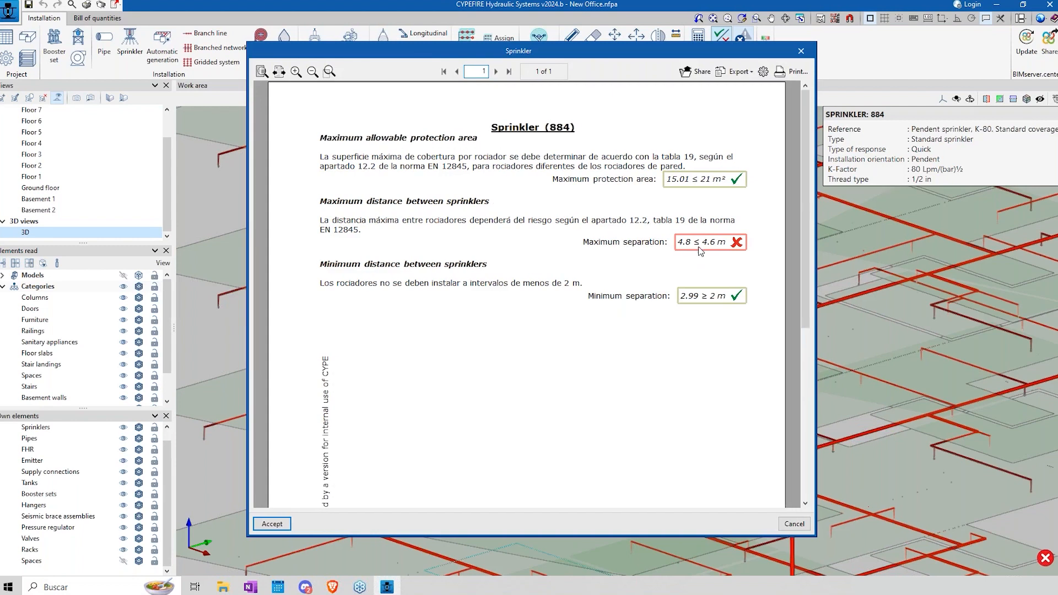
left_click(801, 50)
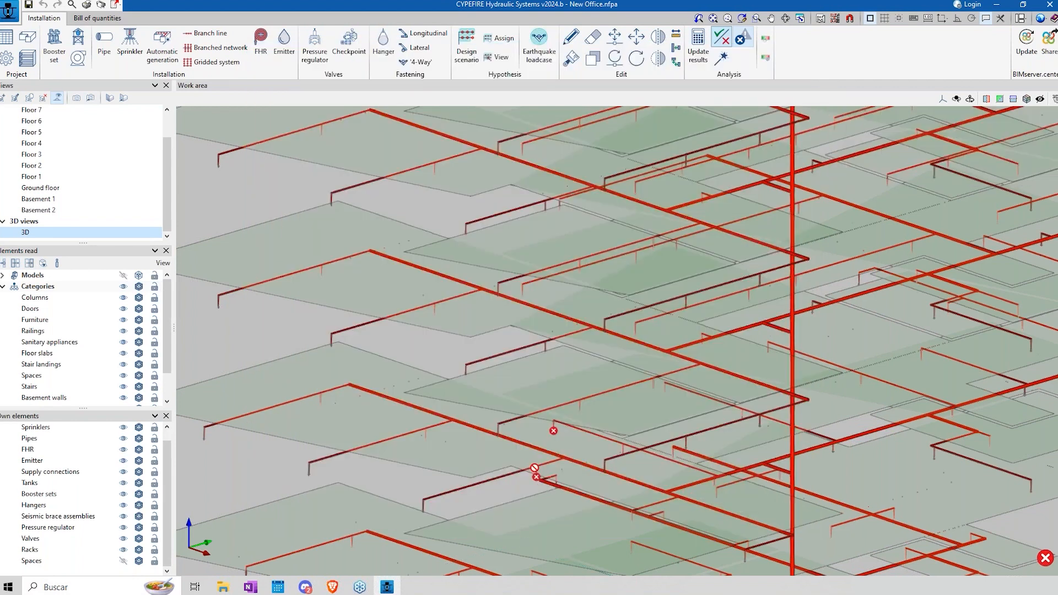
Step: Check the catalogue, size and fitting of the flagged sprinkler's branch line pipe once more and cancel
left_click(571, 37)
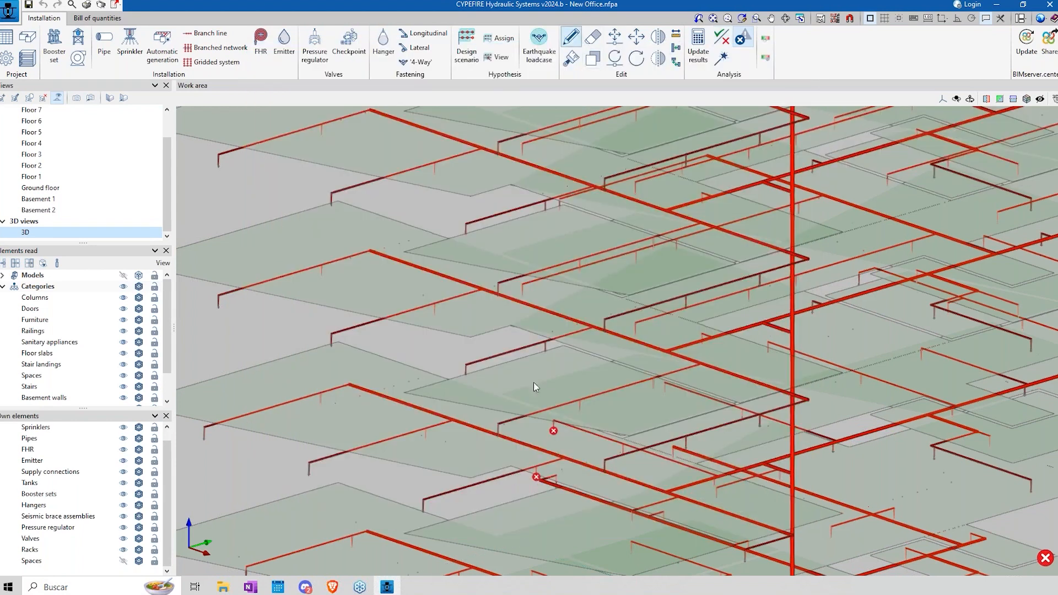
left_click(536, 472)
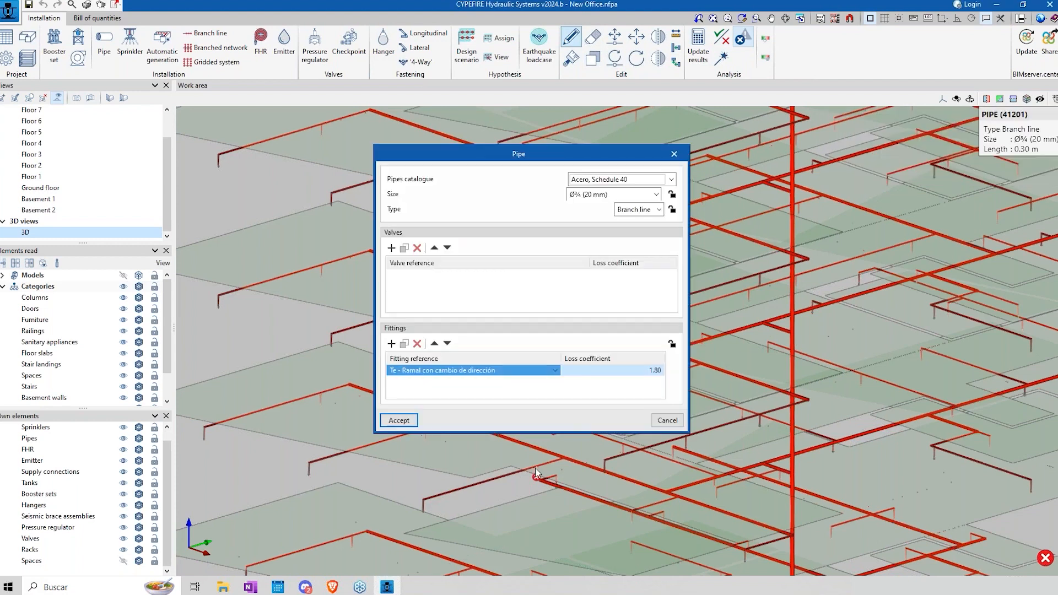
left_click(666, 421)
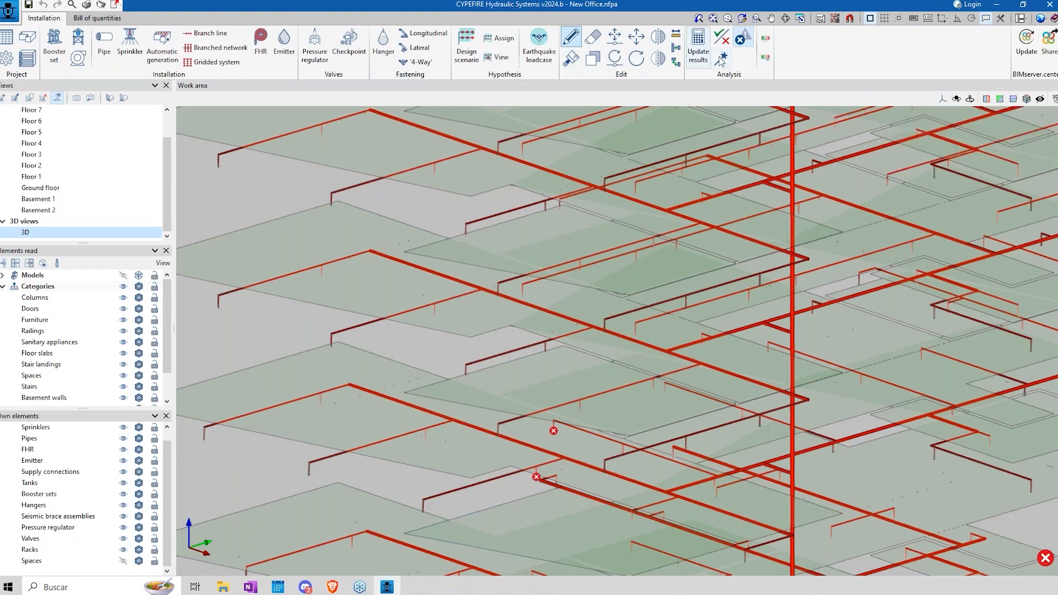
Step: Open the Cobre, tipo K catalogue from the pipe library in the general options and review its pipe sizes
left_click(7, 58)
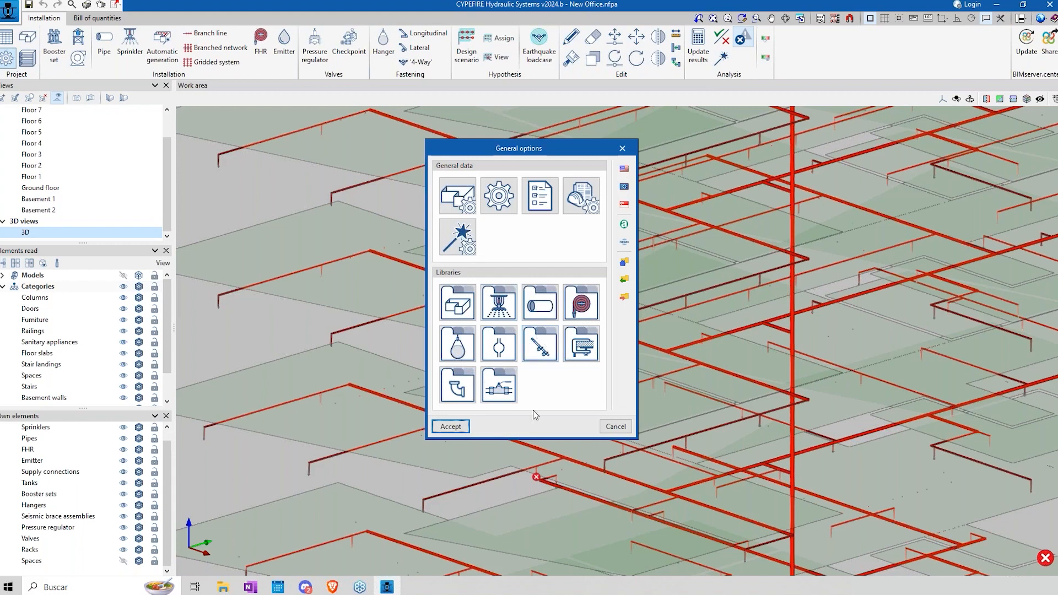
left_click(548, 306)
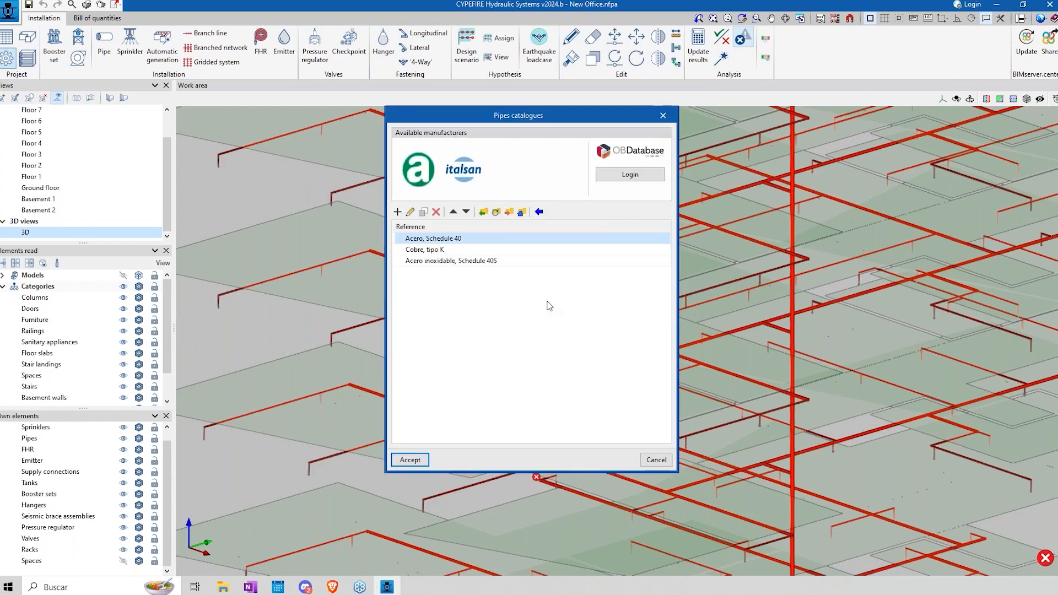
left_click(435, 251)
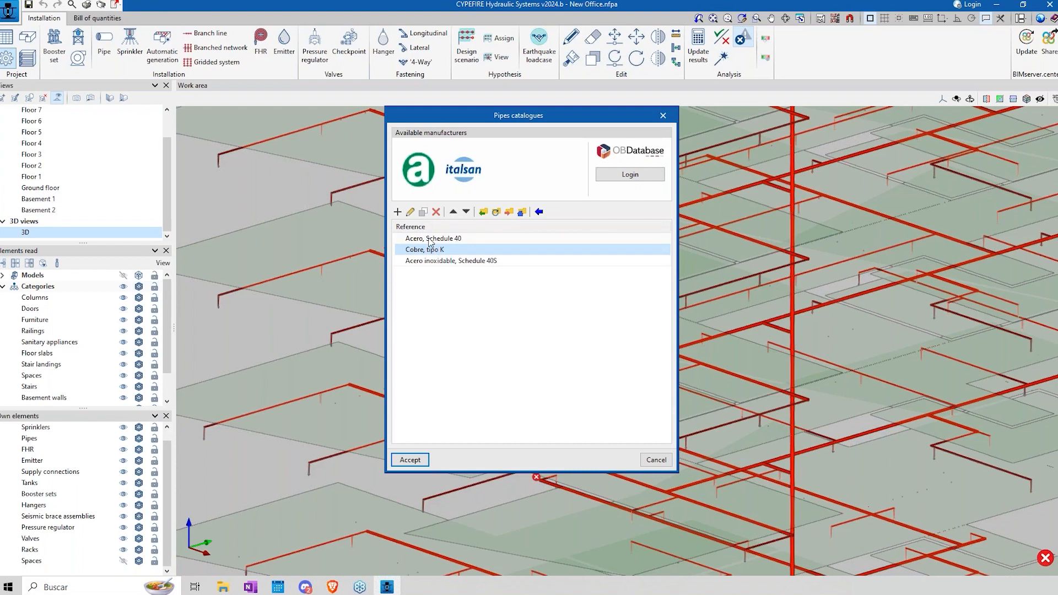
left_click(410, 212)
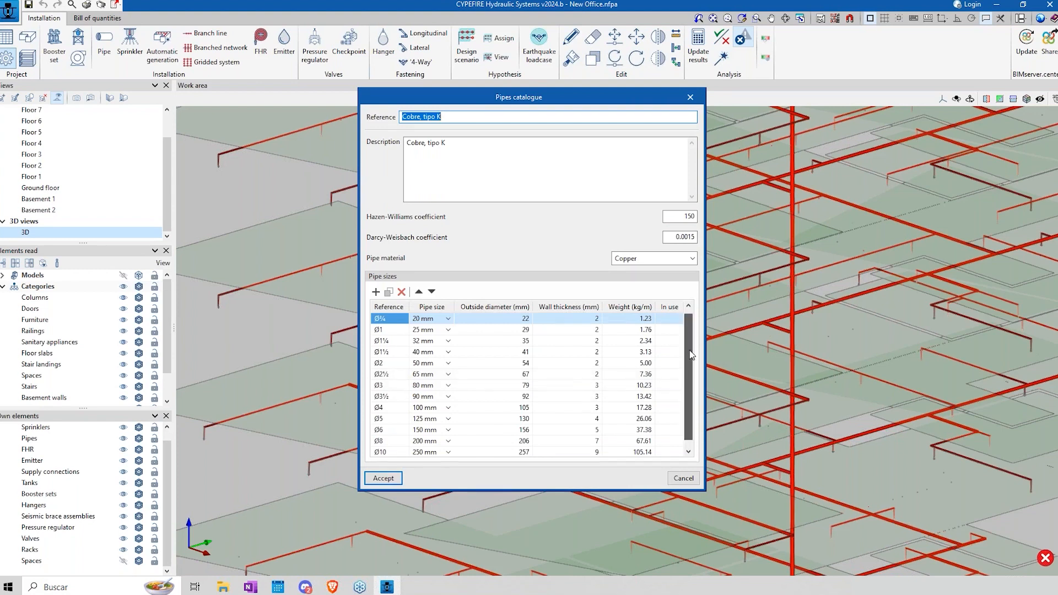
scroll(689, 380, "down", 1)
left_click(404, 442)
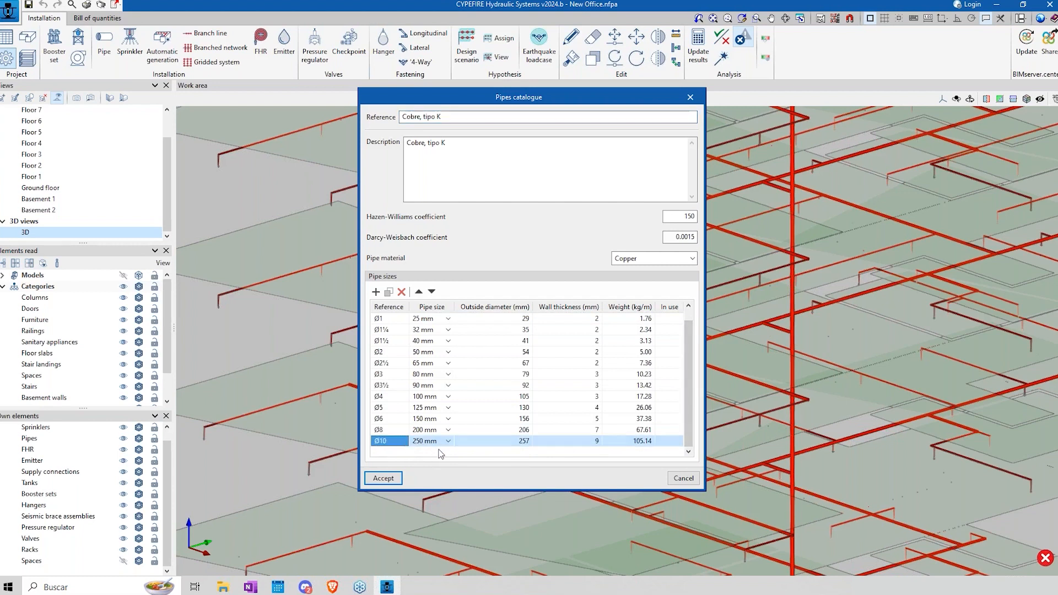
Step: Duplicate the Ø2 (50 mm) pipe size in the catalogue and set the copy's reference to Ø2.7
left_click(420, 355)
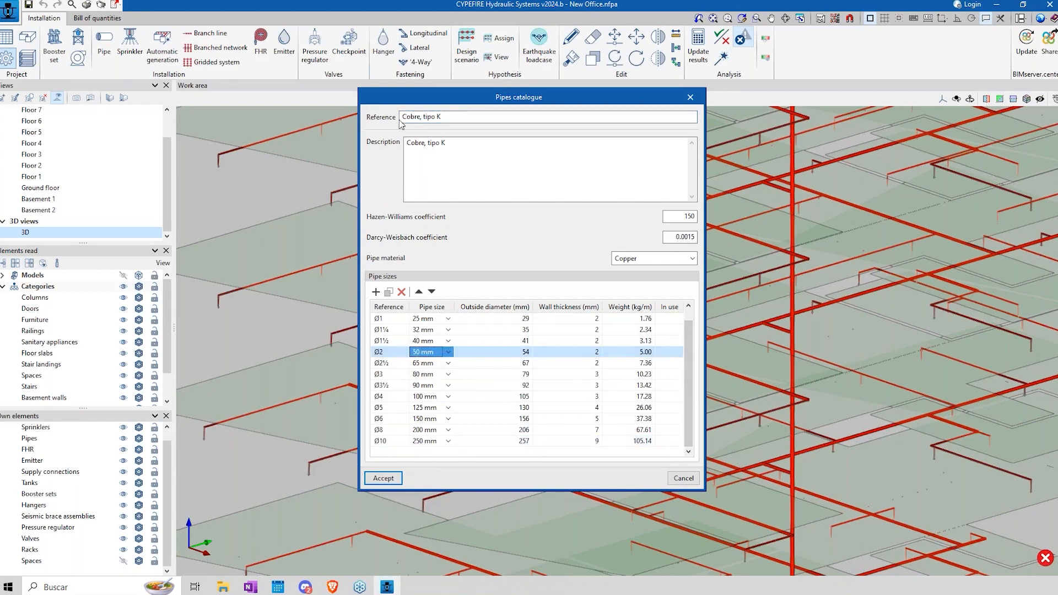
left_click(389, 292)
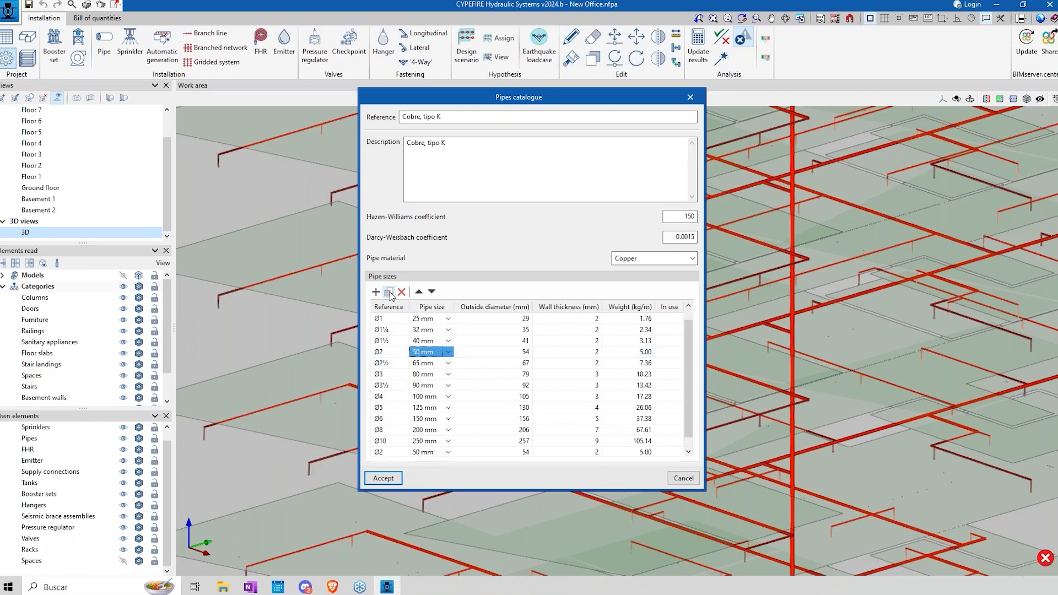
left_click(383, 452)
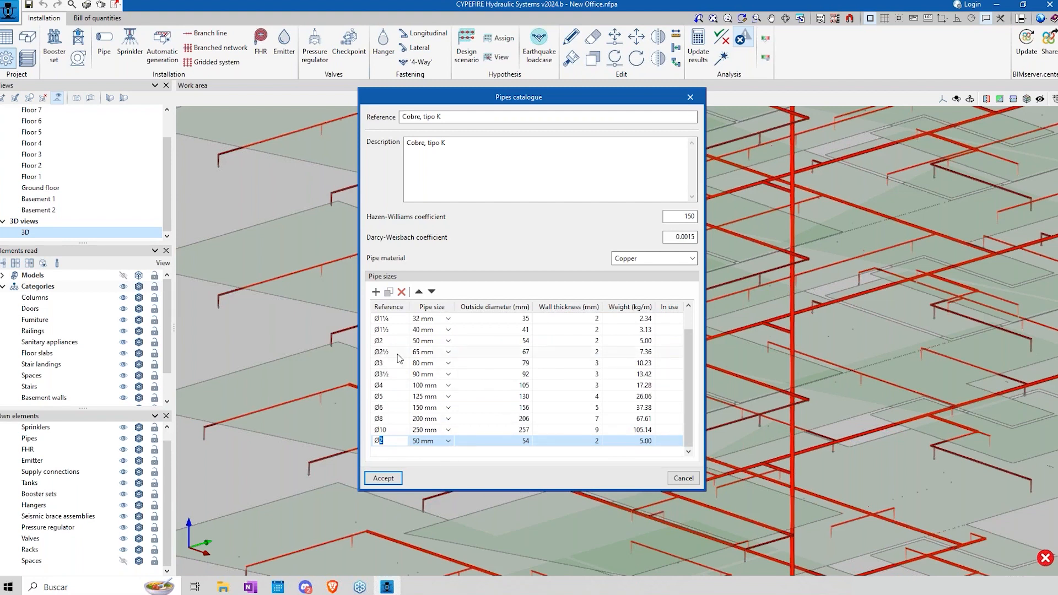
type("2.7")
left_click(525, 441)
left_click(449, 441)
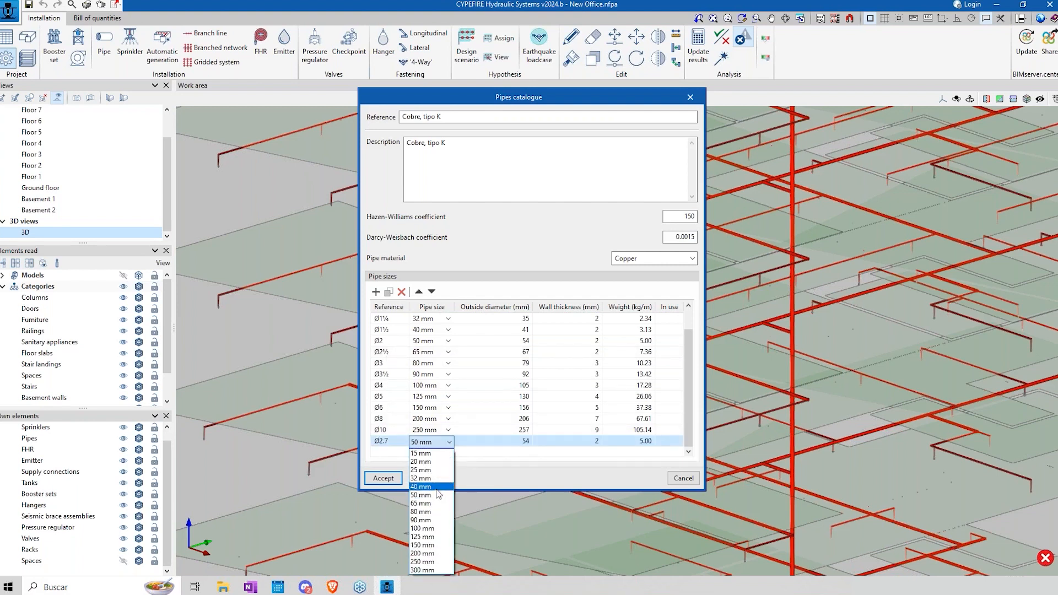
left_click(494, 465)
left_click(513, 444)
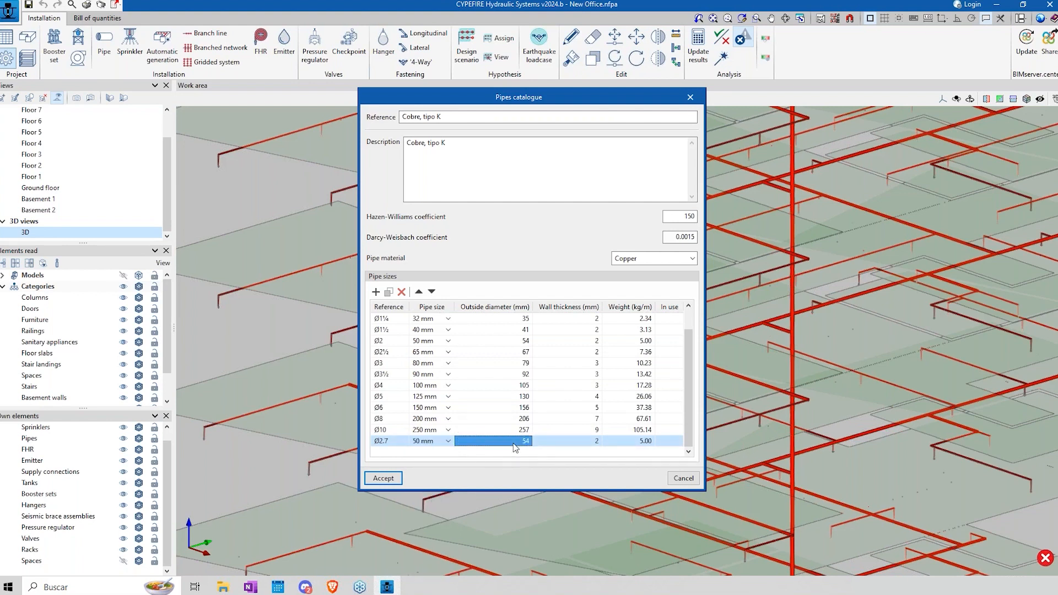
left_click(516, 441)
Step: Discard the edits to the Cobre, tipo K catalogue and leave the pipe library without saving
left_click(387, 386)
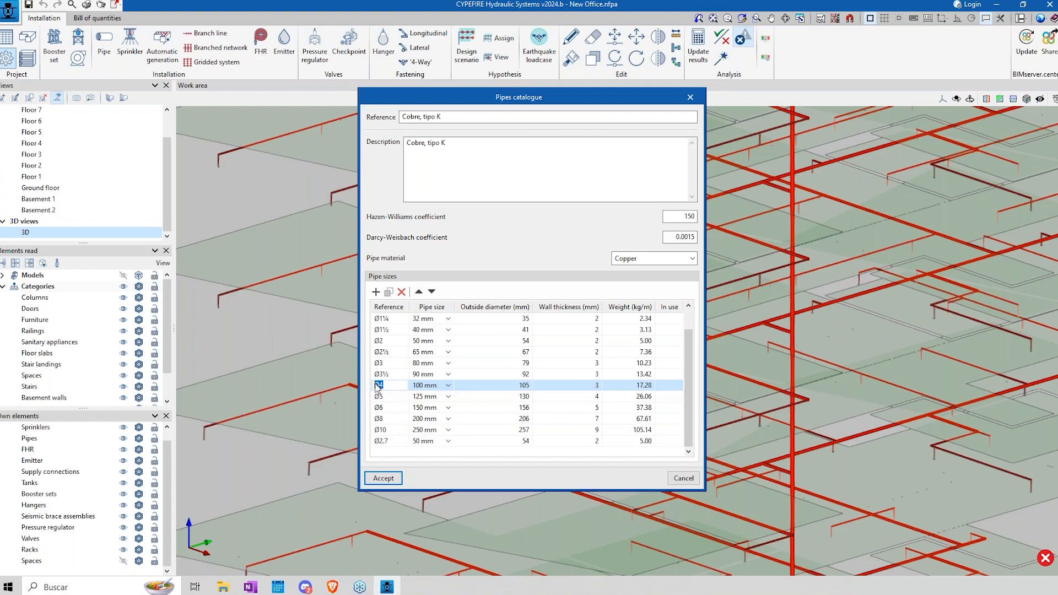
left_click(395, 374)
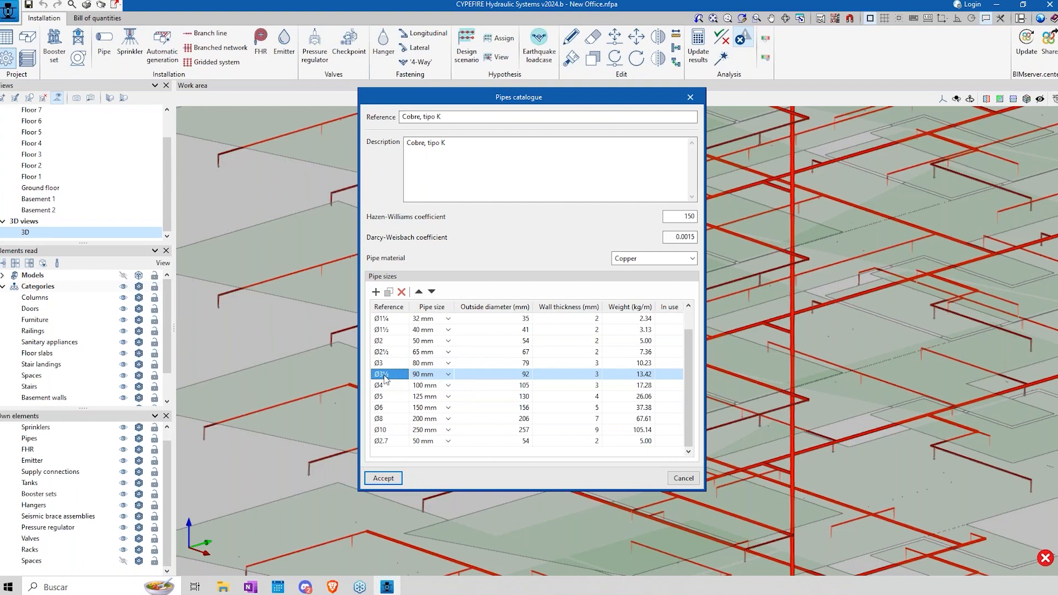
left_click(695, 478)
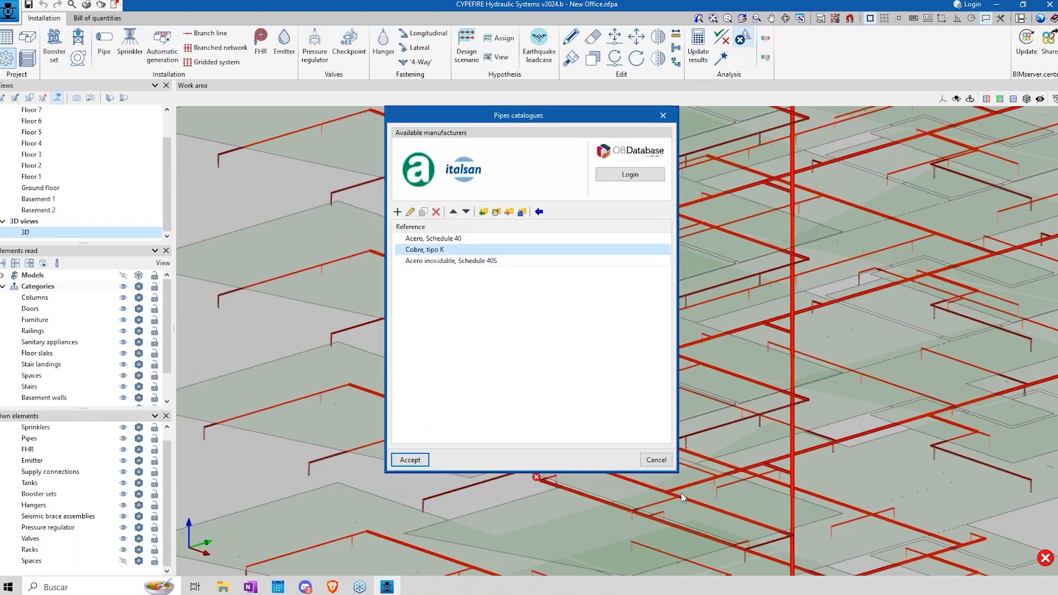
left_click(656, 460)
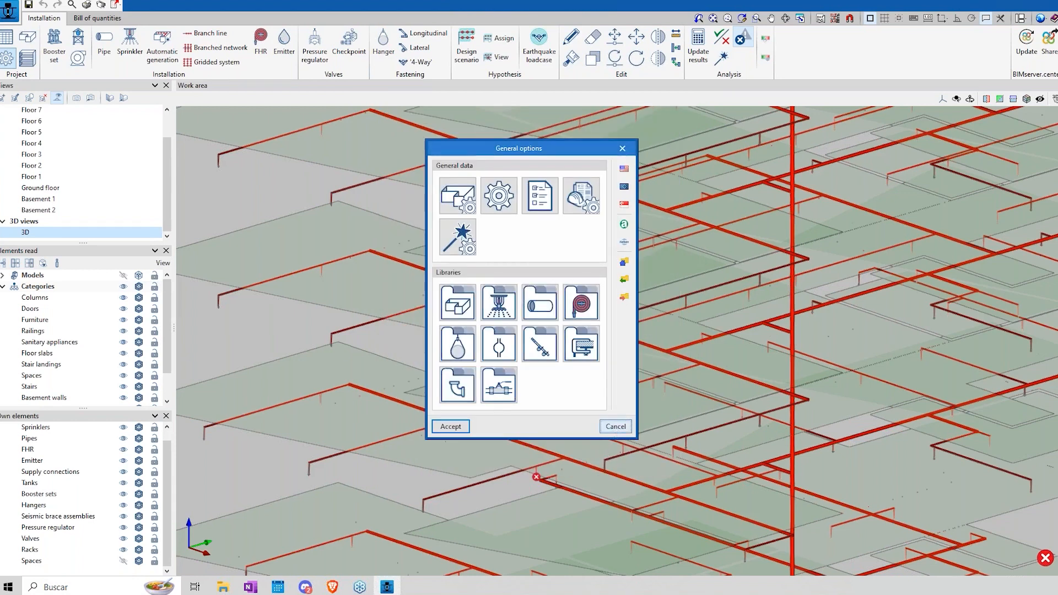
Step: Close the general options without changes and update the hydraulic results of the installation
left_click(616, 427)
left_click(698, 47)
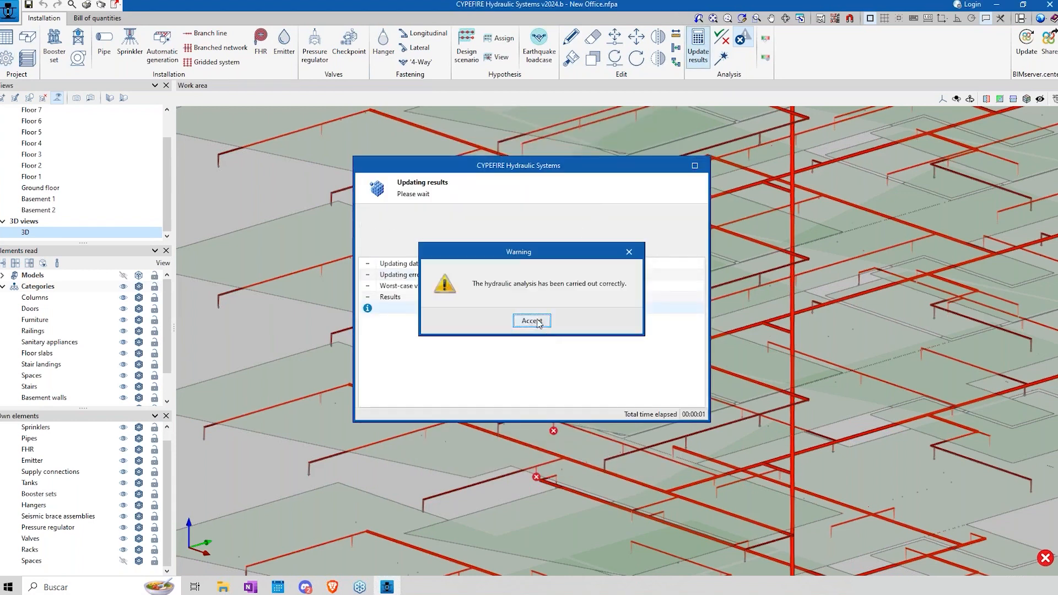
left_click(532, 321)
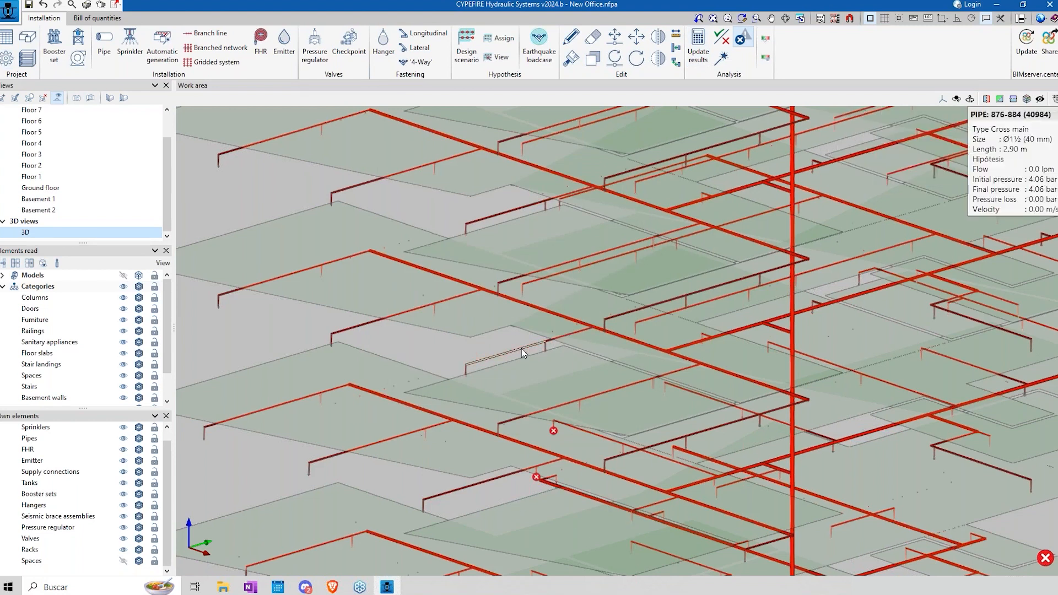
Step: Examine a cross main pipe's maximum velocity check and the flagged sprinkler's layout checks, then re-examine the same pipe, cancelling each time
left_click(571, 37)
left_click(508, 355)
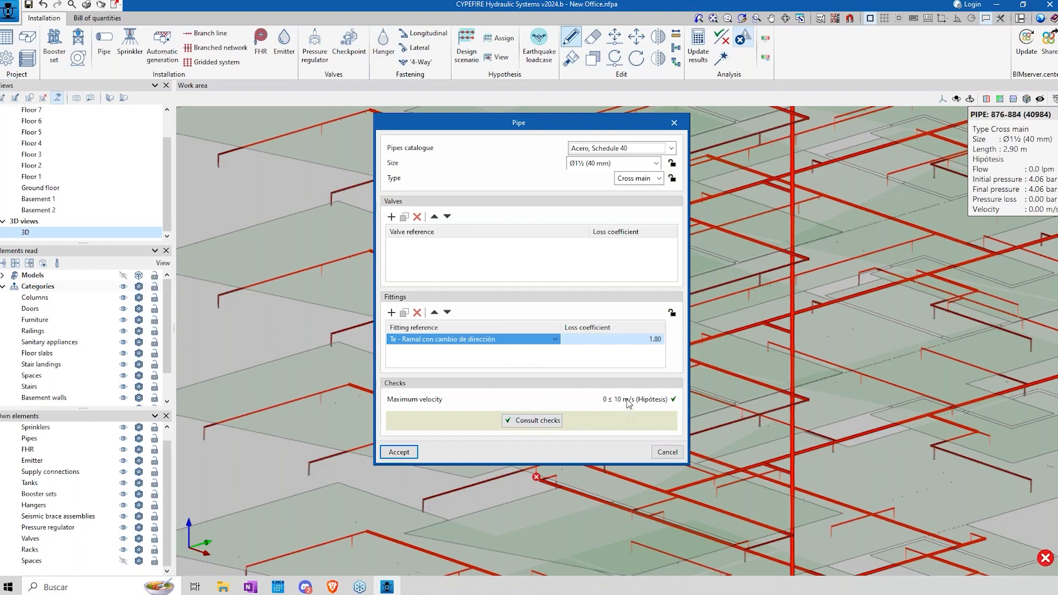
left_click(667, 452)
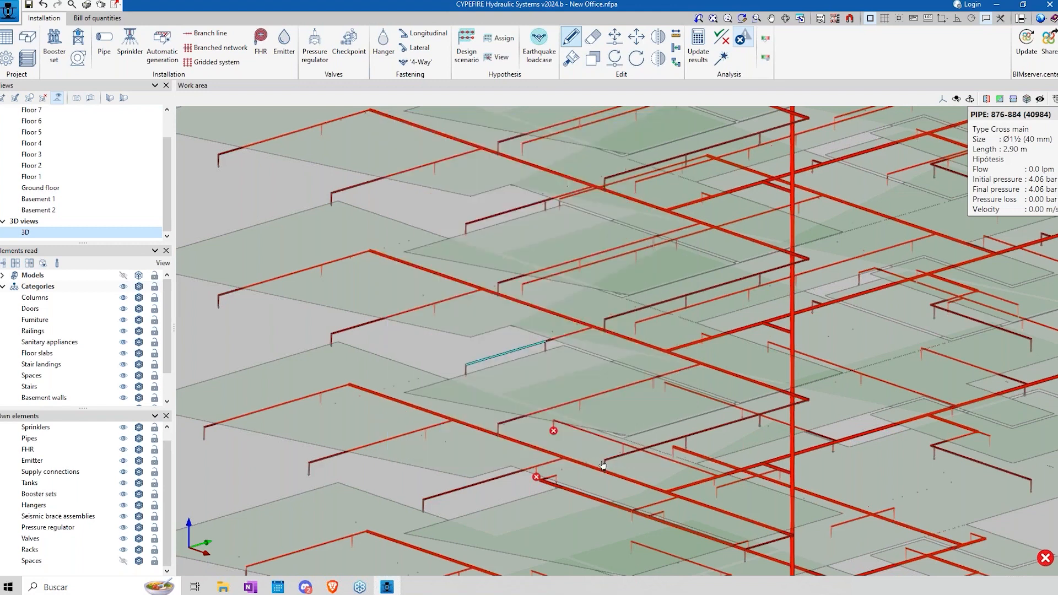
left_click(555, 433)
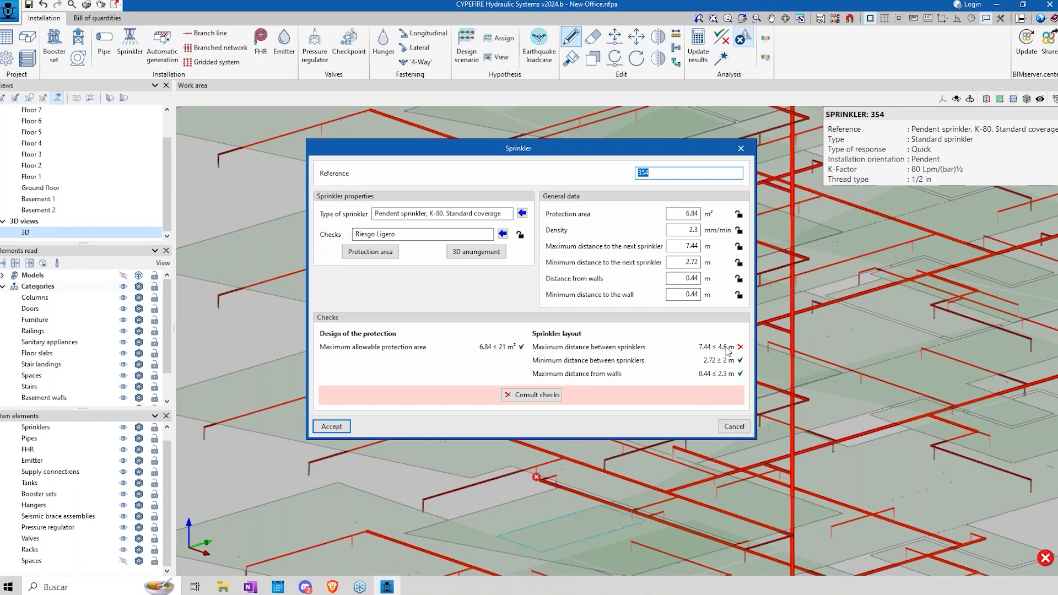
left_click(732, 427)
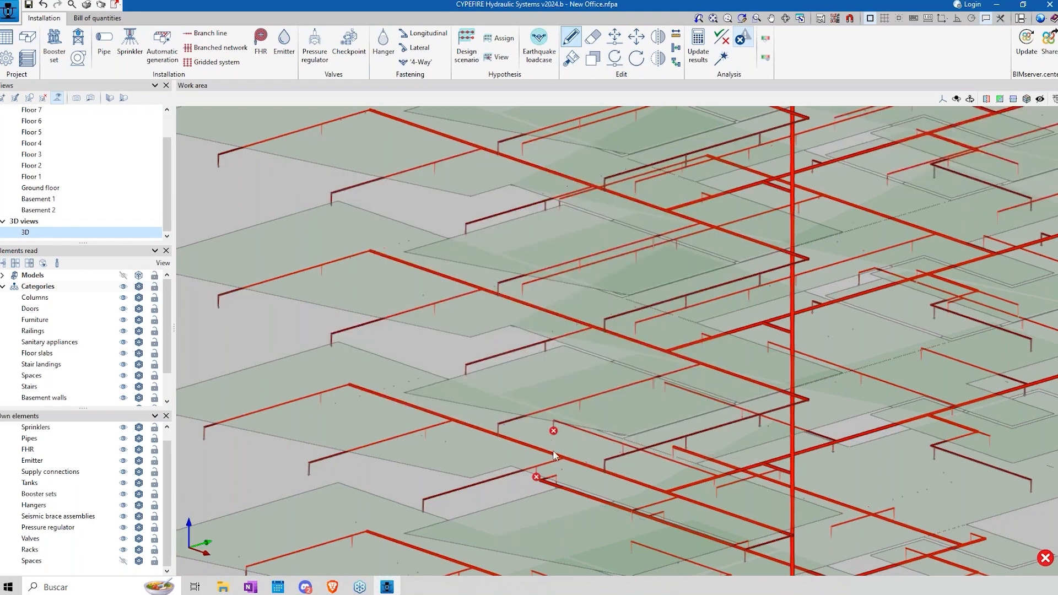
left_click(508, 355)
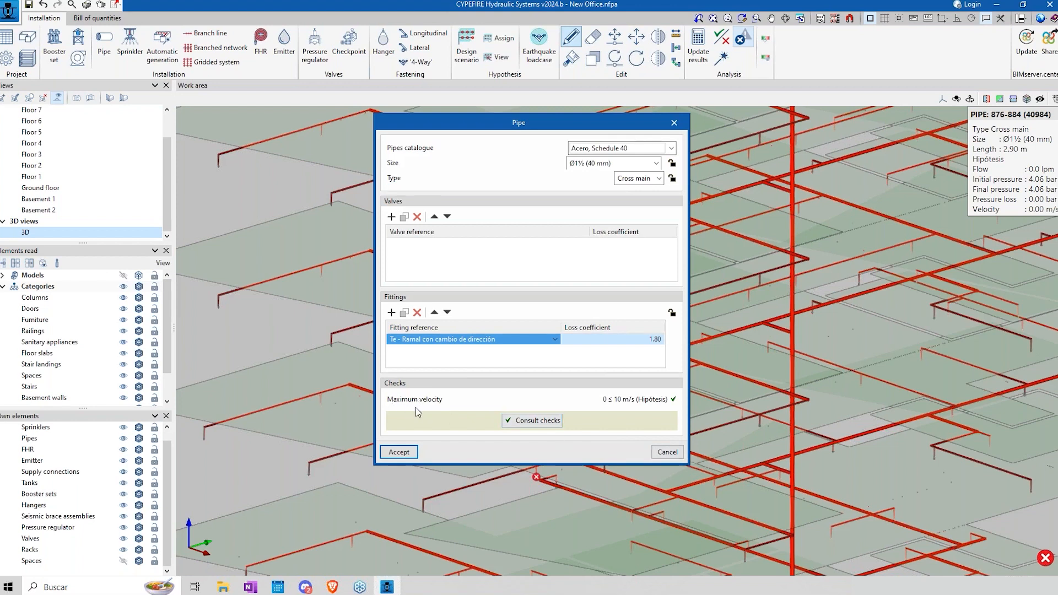
left_click(667, 452)
Step: Review the maximum pipe velocity limit in the general design data and leave the general options without saving
left_click(9, 58)
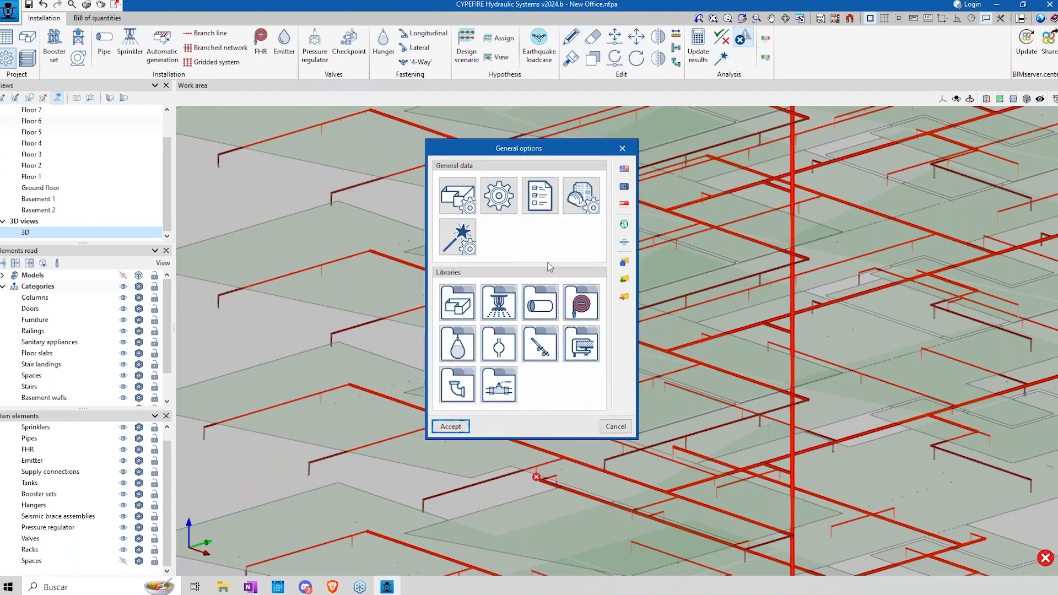
left_click(499, 196)
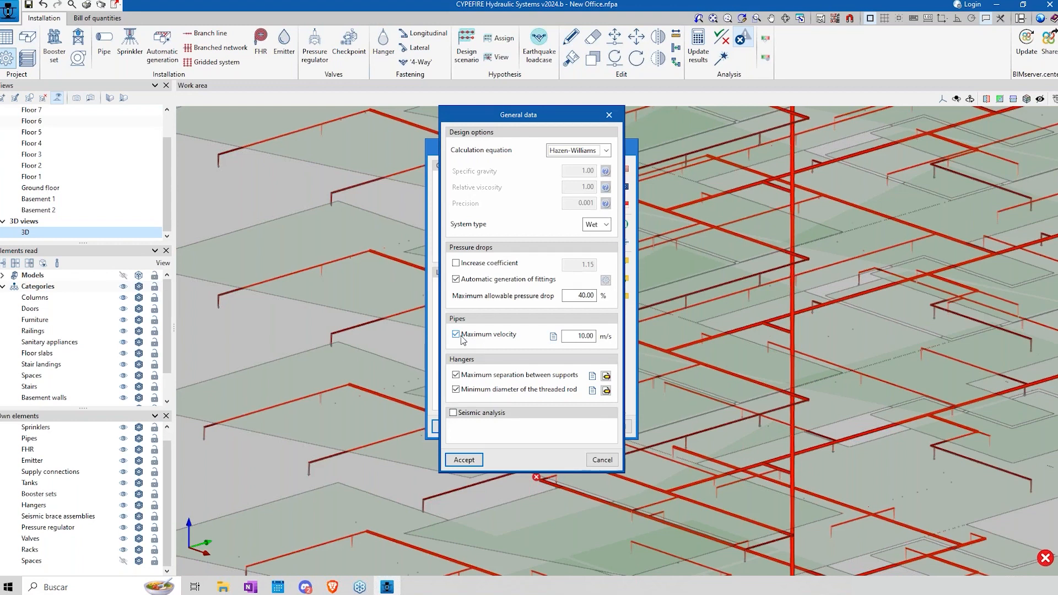
double_click(579, 335)
left_click_drag(561, 114, 346, 129)
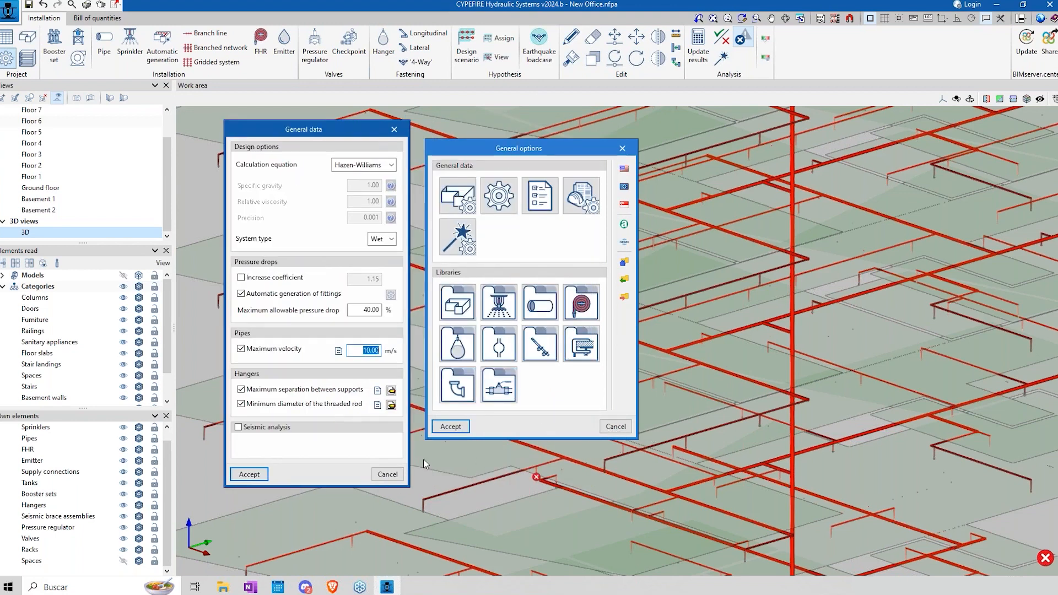
left_click(387, 474)
left_click(616, 427)
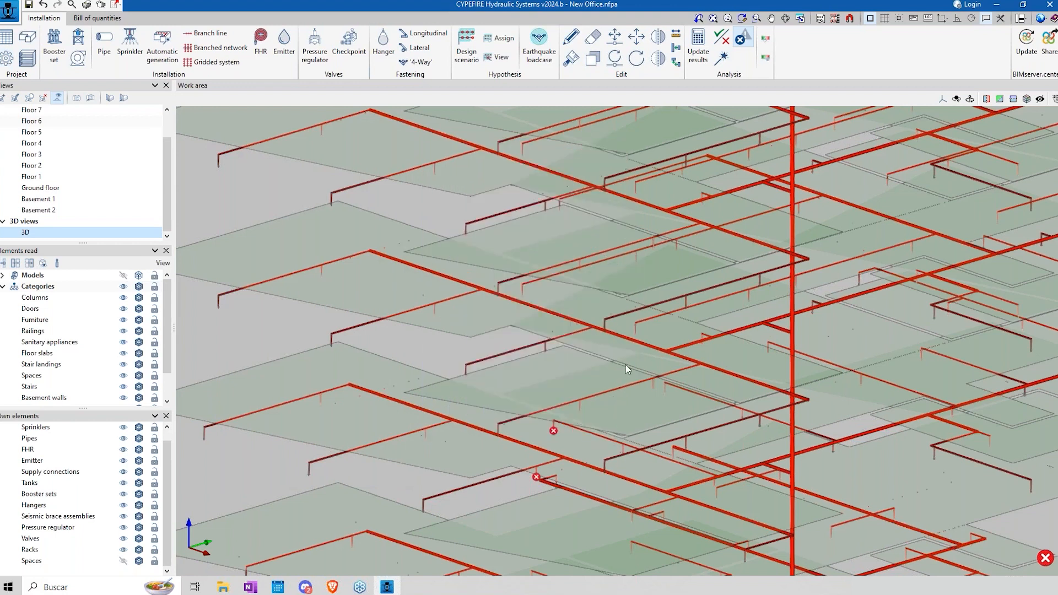
Step: Review the pipe sizes of the Cobre, tipo K catalogue in the pipe library again and leave without saving
scroll(626, 365, "down", 5)
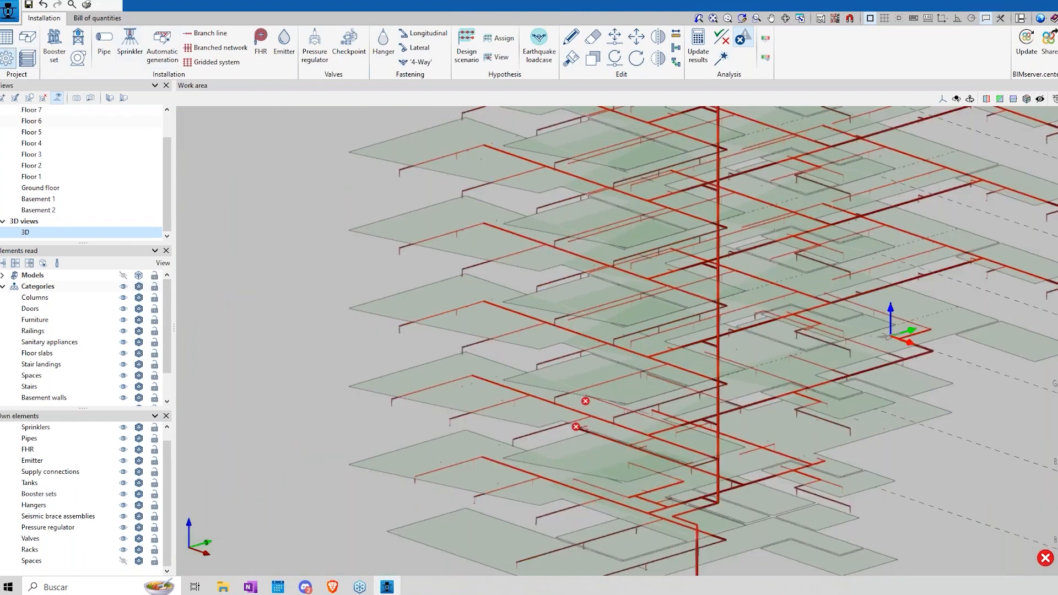
left_click(7, 58)
left_click(531, 310)
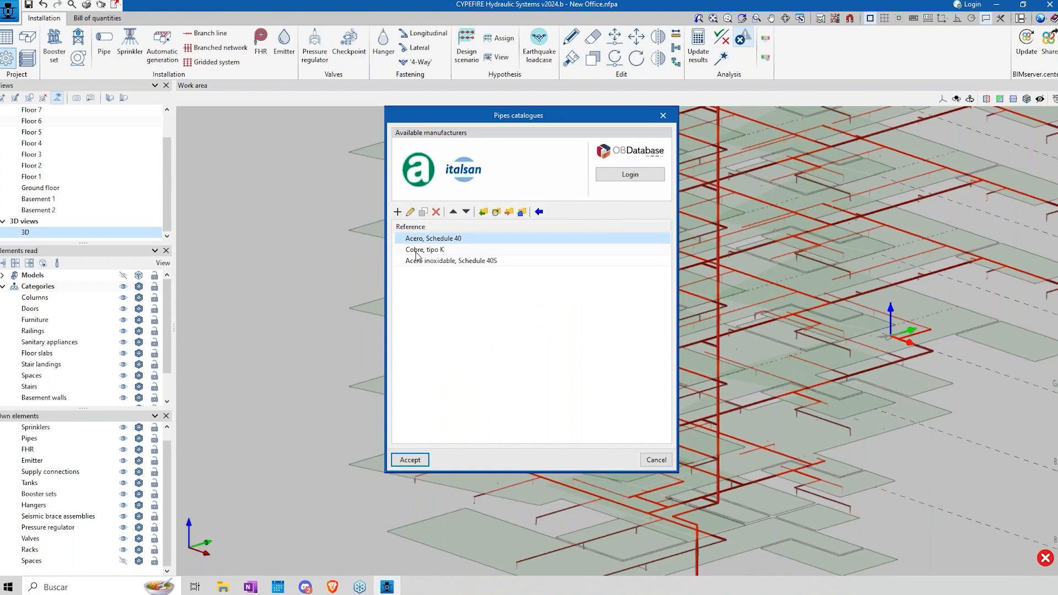
left_click(417, 250)
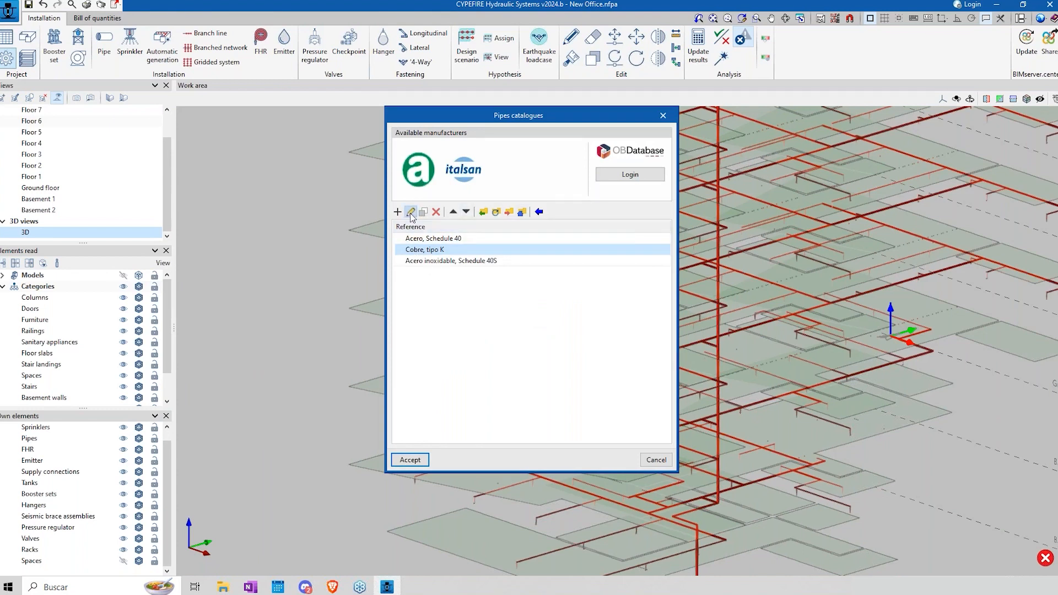
left_click(411, 213)
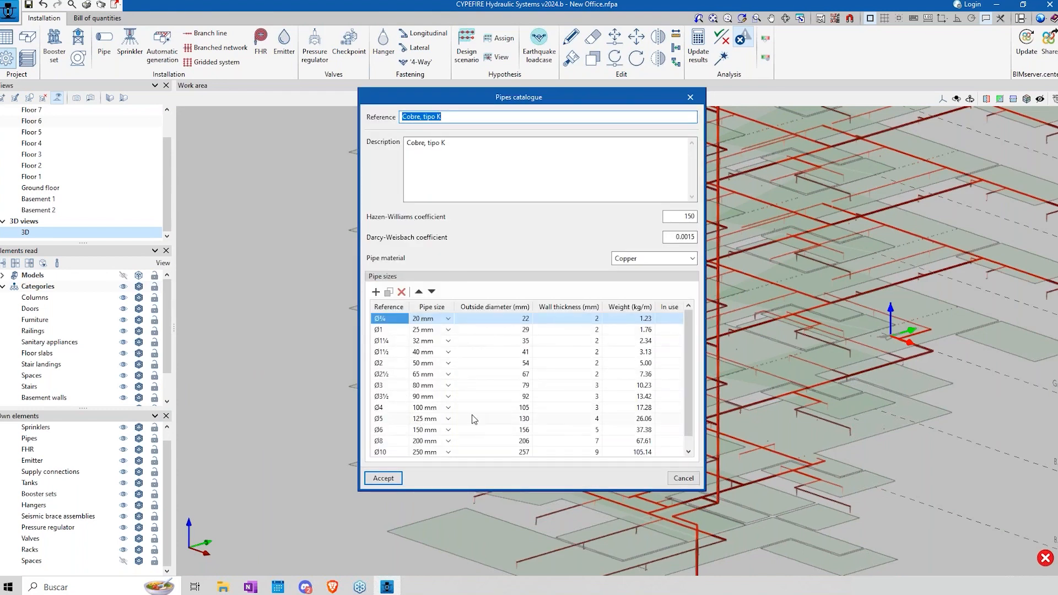
scroll(691, 386, "down", 1)
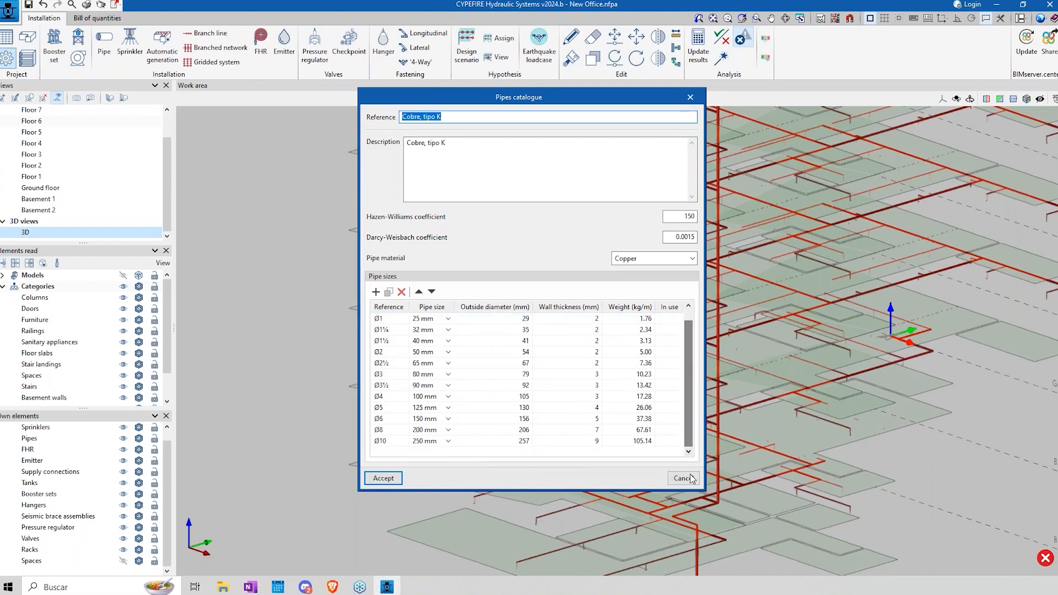
left_click(683, 478)
left_click(655, 464)
left_click(615, 426)
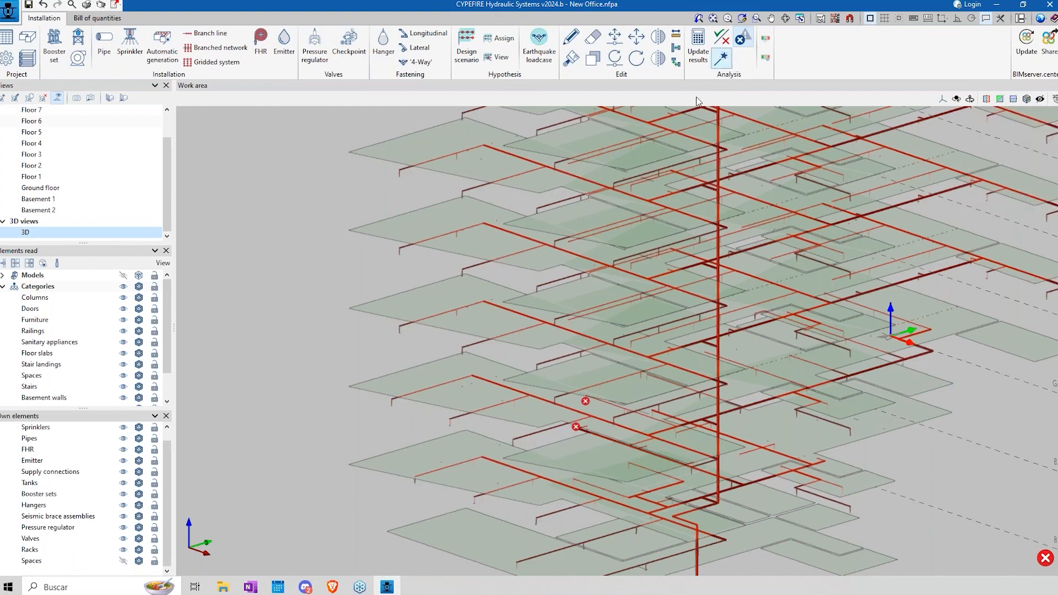
Step: Set the size of the 3.75 m cross main end pipe on one upper floor to Ø8 (200 mm)
scroll(487, 323, "up", 5)
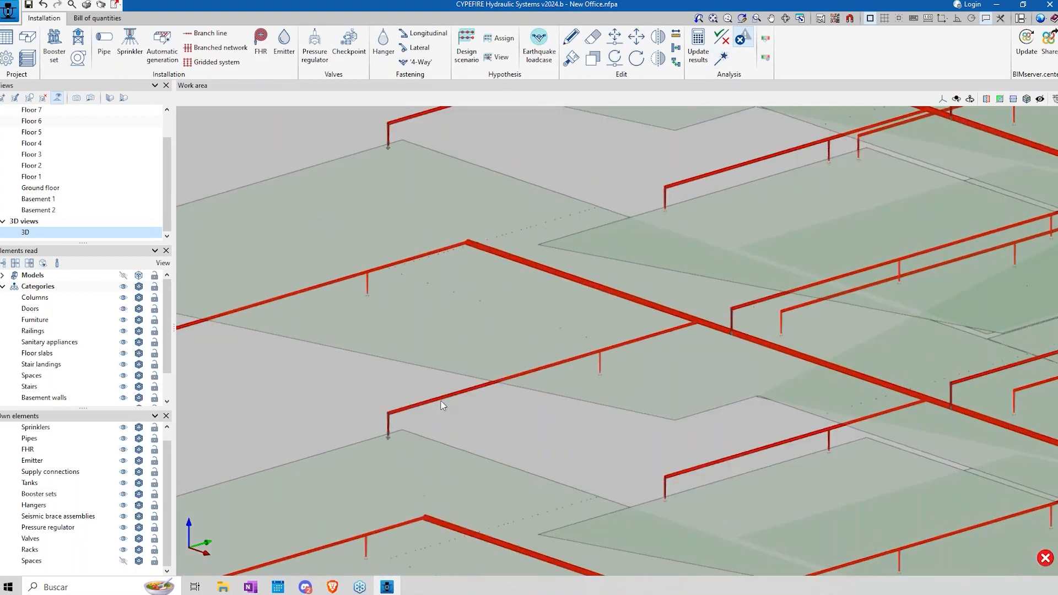
left_click(571, 36)
left_click(454, 392)
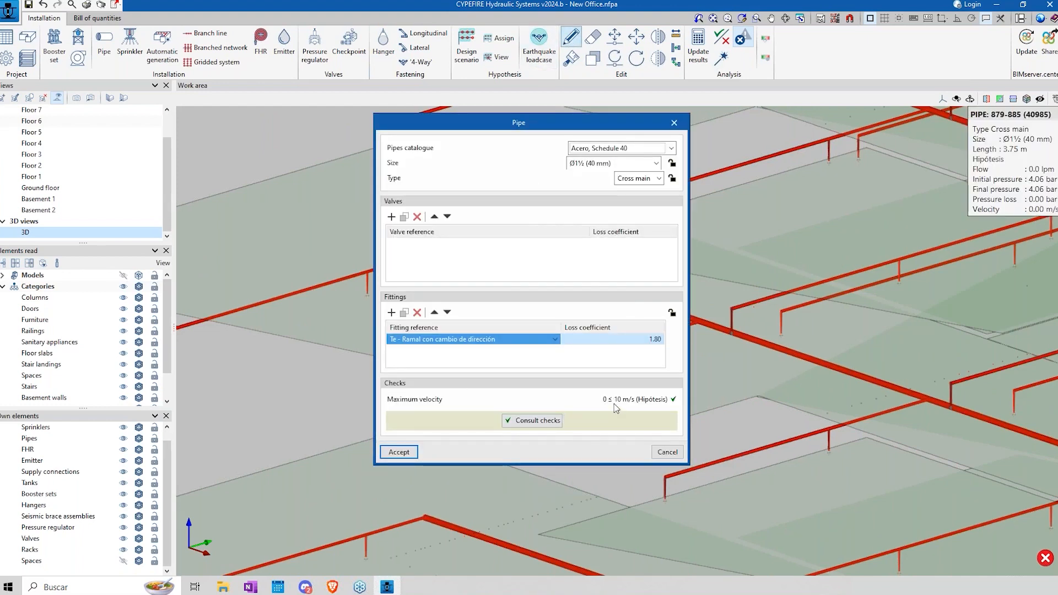
left_click(655, 164)
left_click(598, 263)
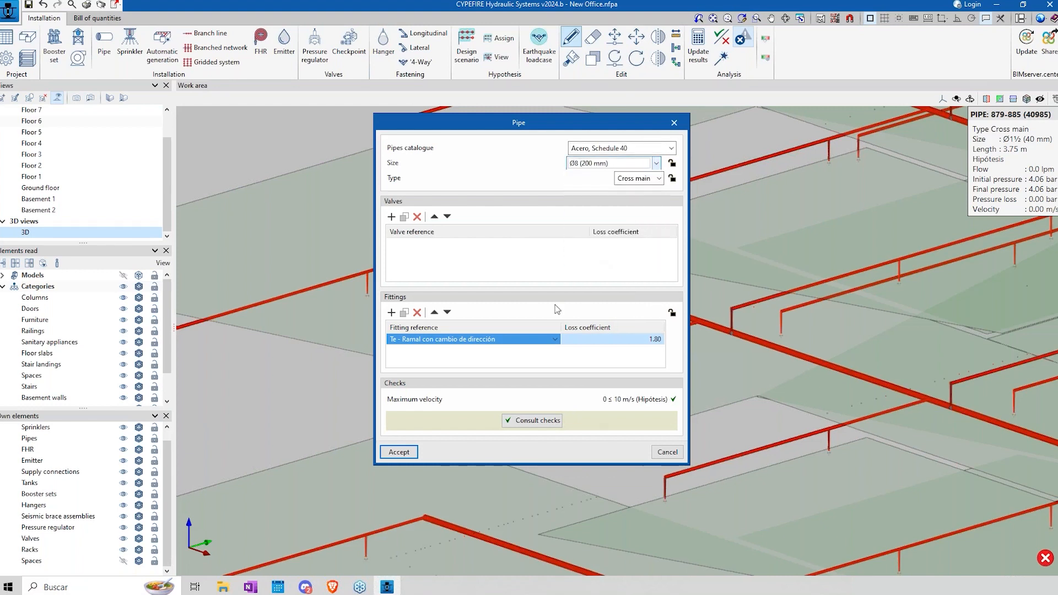
left_click(399, 452)
scroll(313, 388, "down", 2)
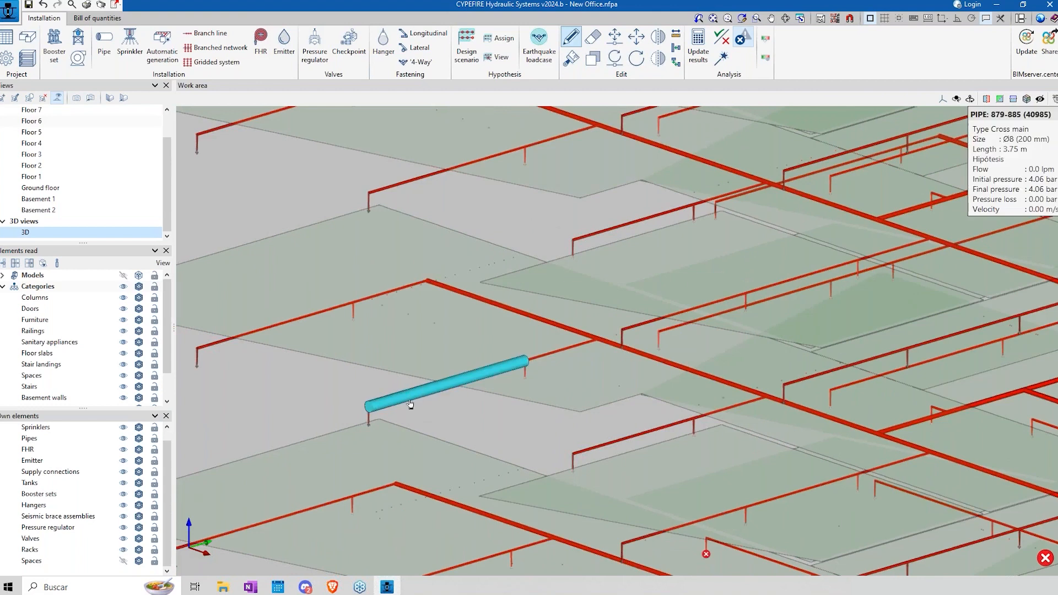
Step: Update the hydraulic results and check the enlarged cross main pipe's size and maximum velocity, cancelling without changes
left_click(698, 47)
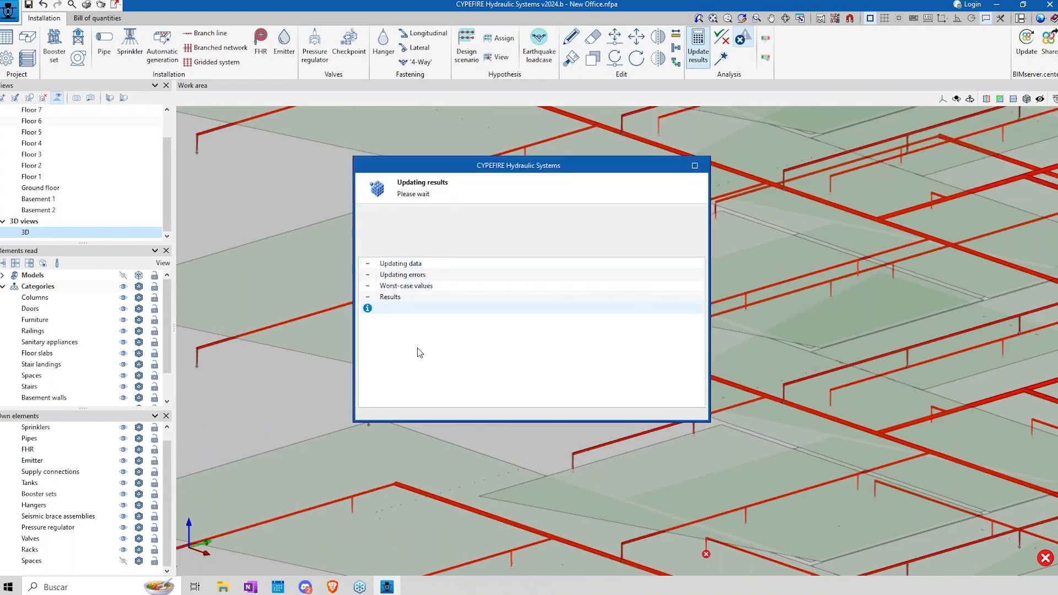
left_click(533, 322)
mouse_move(427, 397)
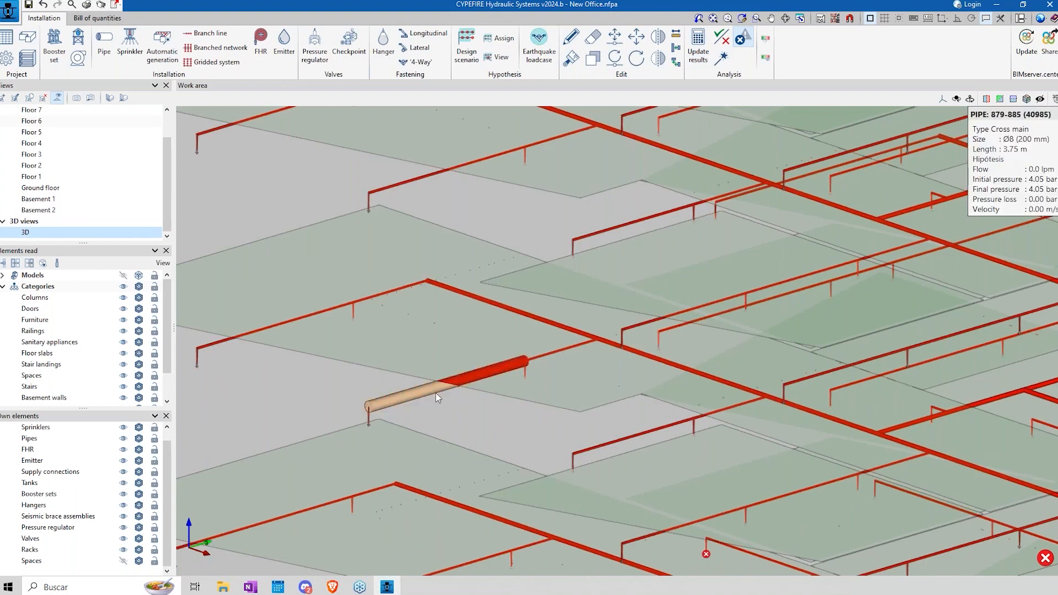
left_click(570, 37)
left_click(414, 399)
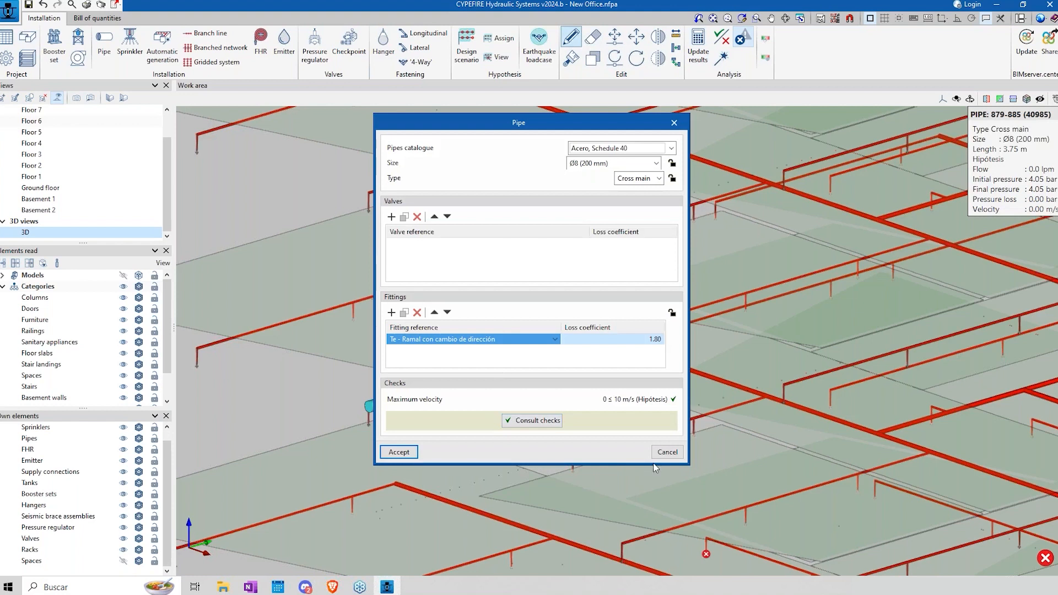
left_click(663, 453)
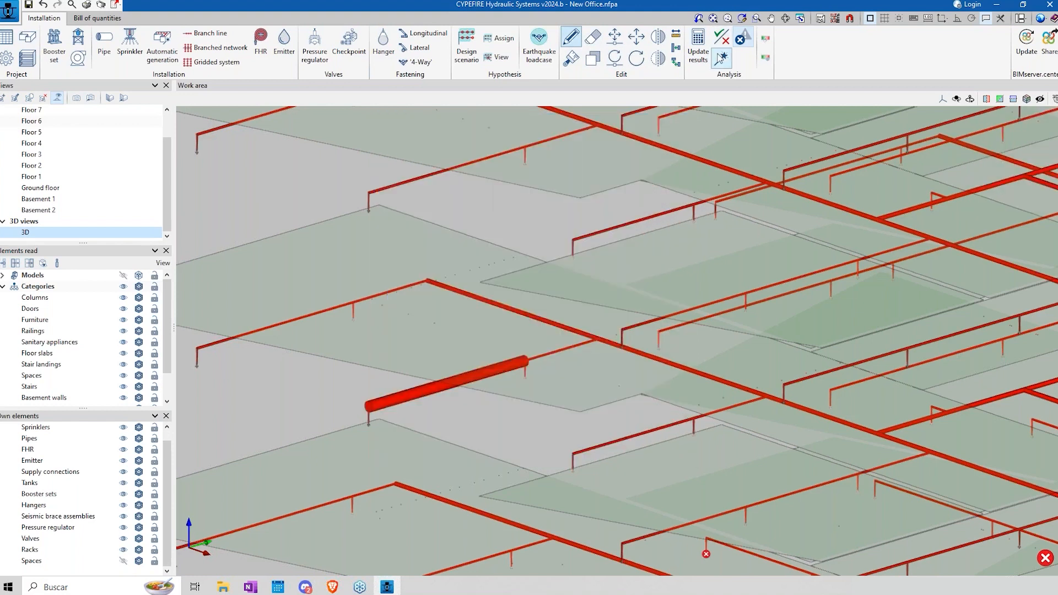
Step: Run the automatic design of the installation for the Hipótesis loadcase and check the resized cross main pipe
left_click(721, 59)
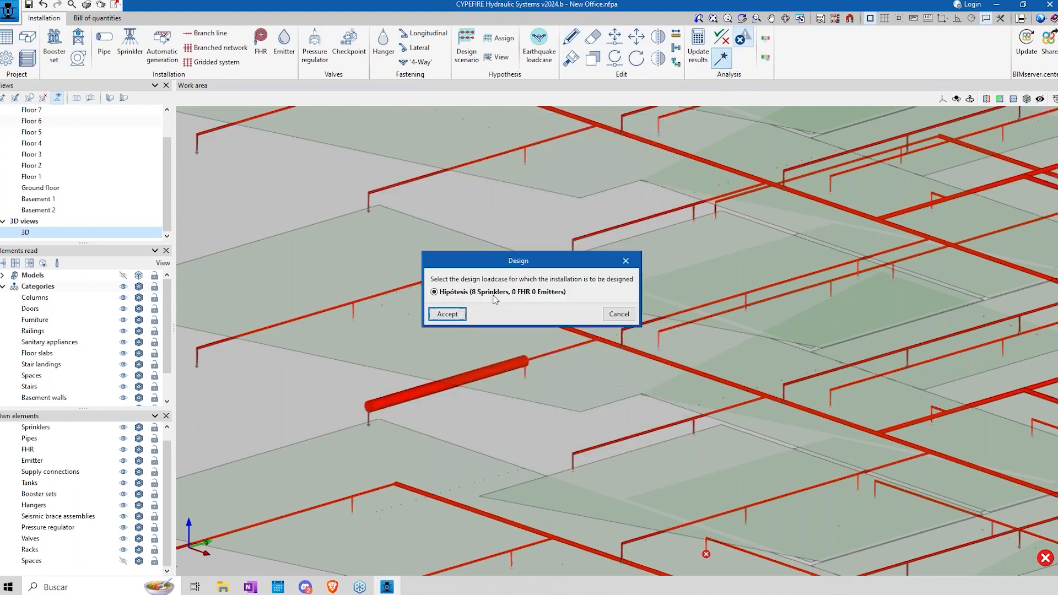
left_click(450, 320)
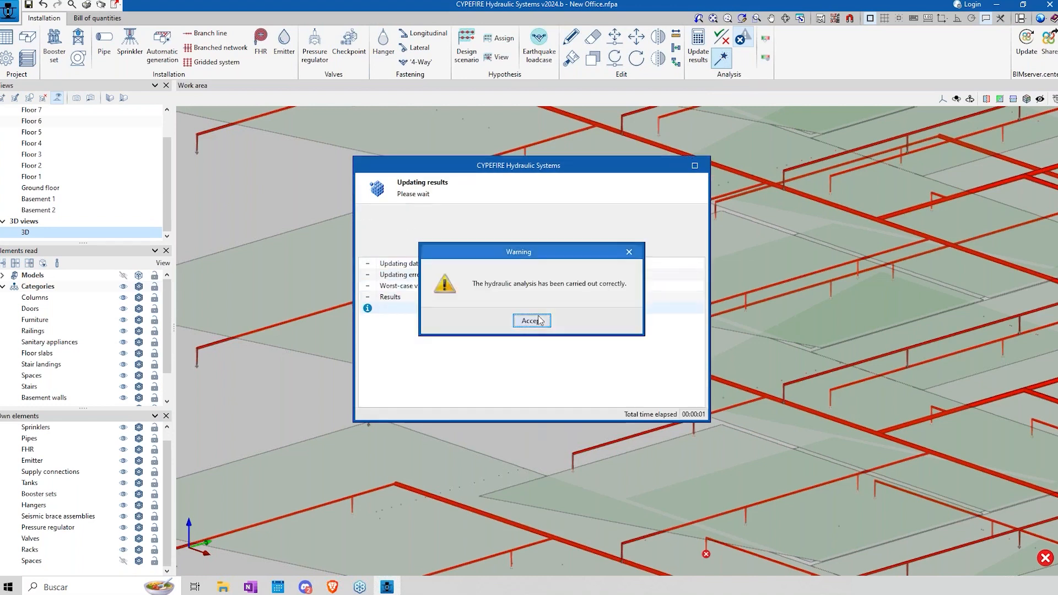
left_click(532, 330)
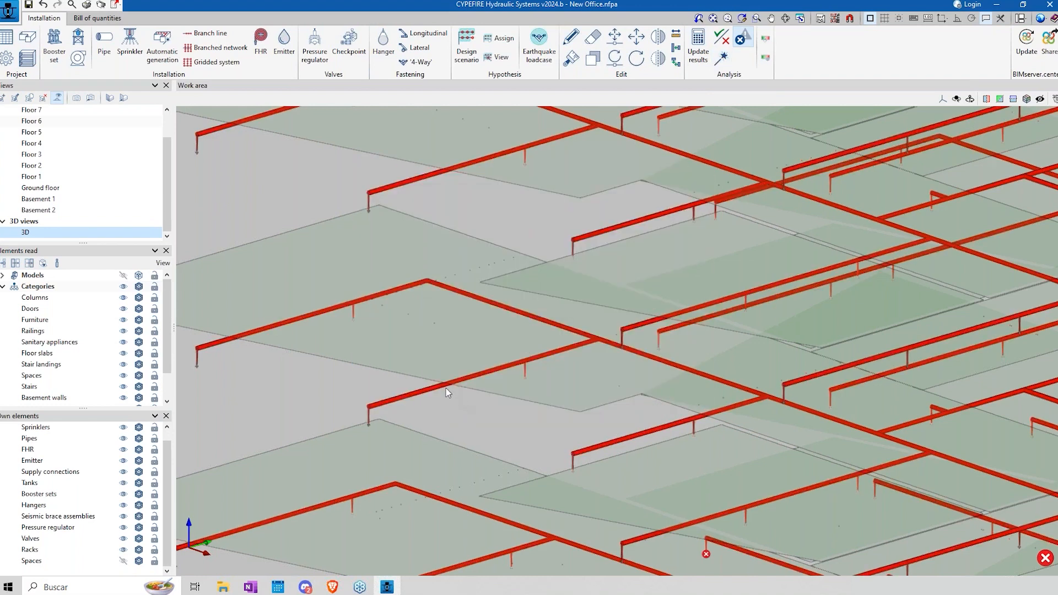
mouse_move(425, 396)
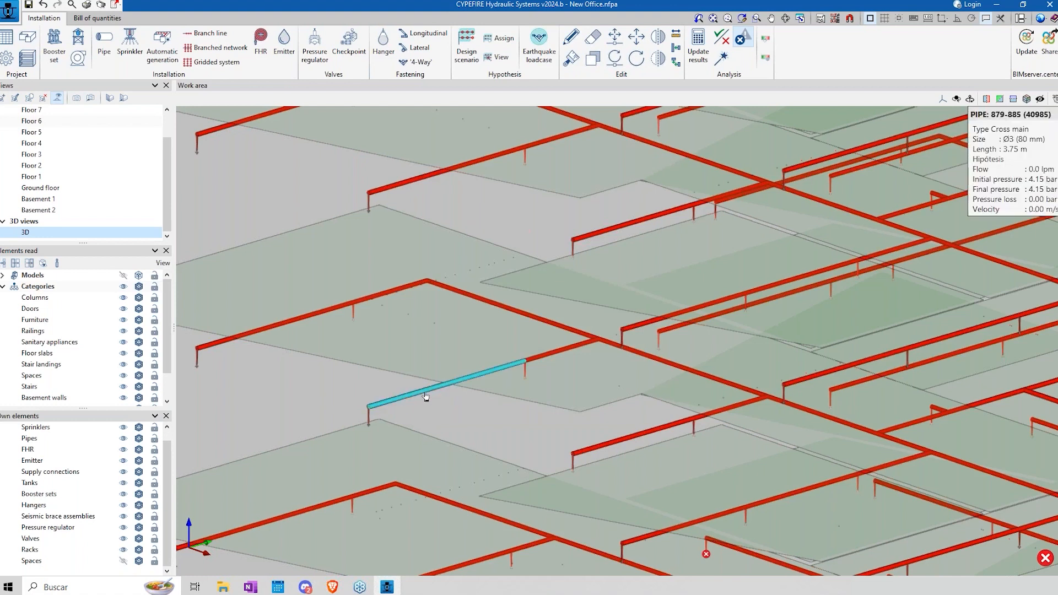
Step: Repeat the automatic design of the whole installation for the Hipótesis loadcase and inspect the redesigned network
scroll(643, 366, "down", 4)
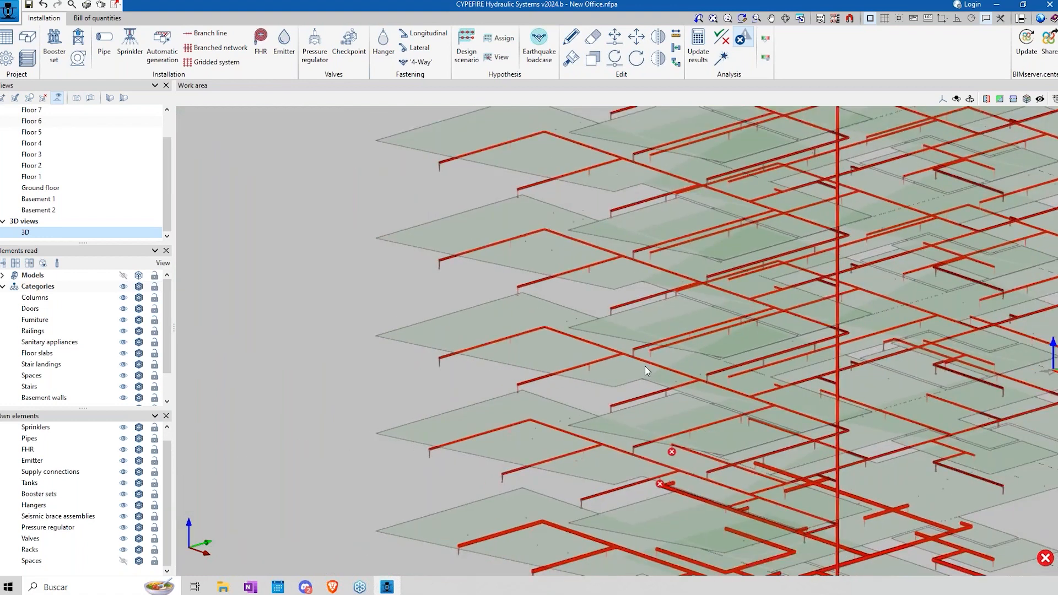
scroll(645, 366, "down", 3)
middle_click_drag(675, 328, 516, 327)
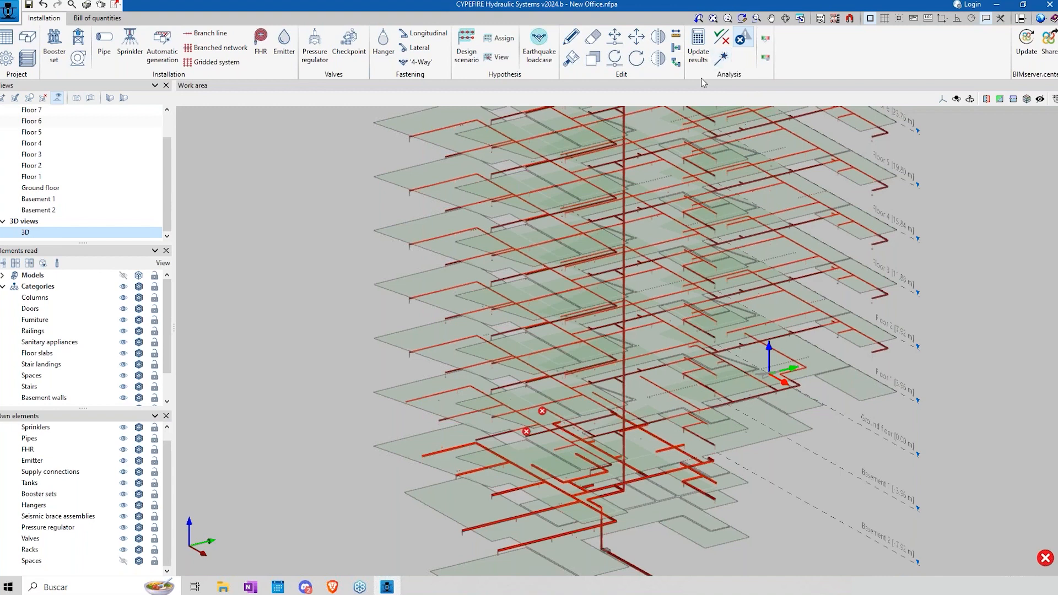
left_click(722, 59)
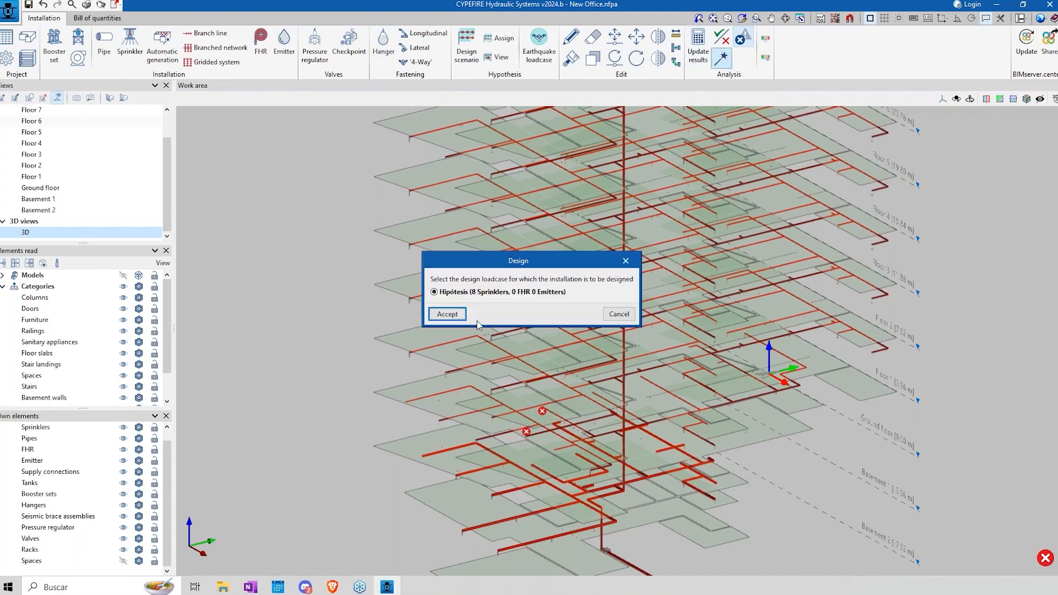
left_click(455, 318)
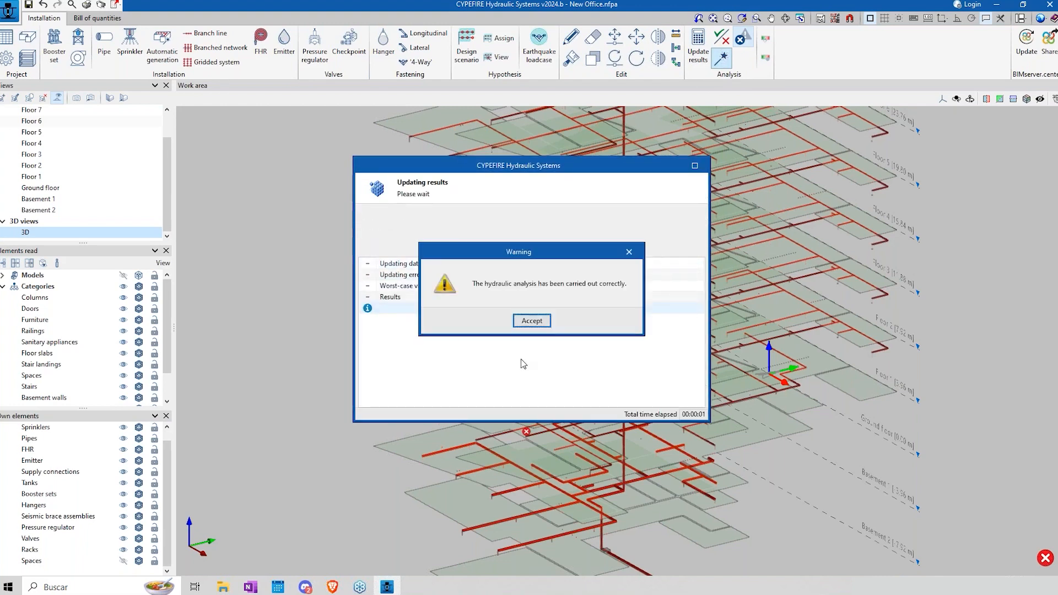
left_click(532, 321)
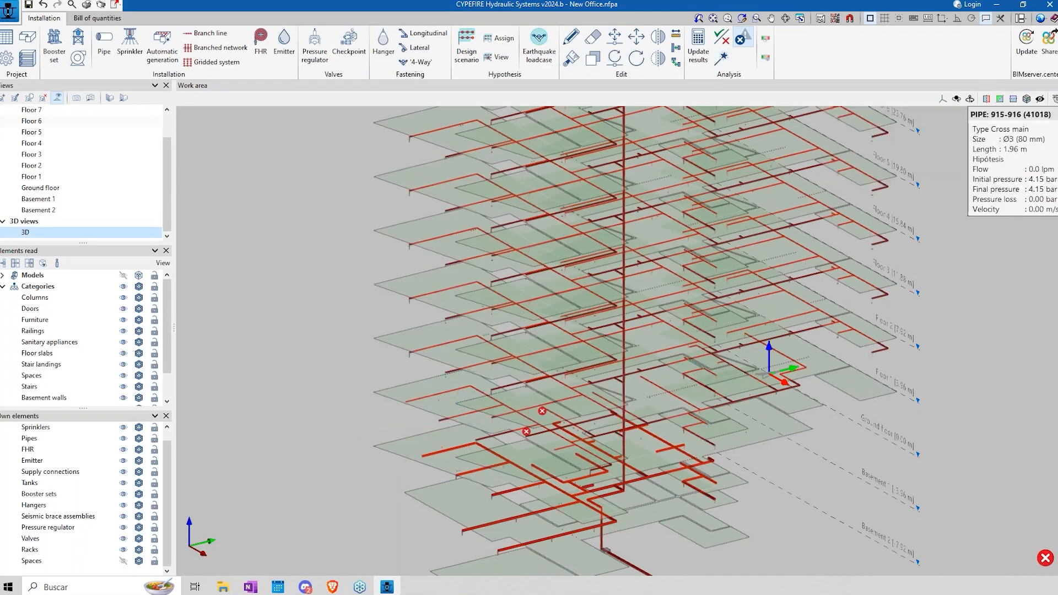
scroll(634, 358, "up", 6)
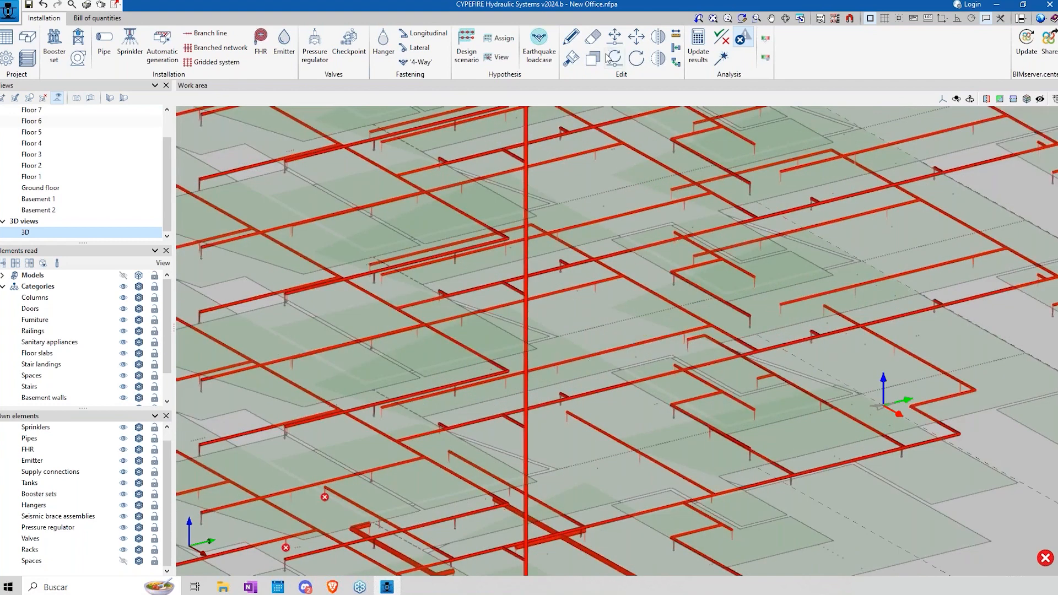
Step: Consult the maximum velocity check of a 4.22 m cross main pipe and inspect the 3.96 m riser pipe's data without changing either
left_click(571, 36)
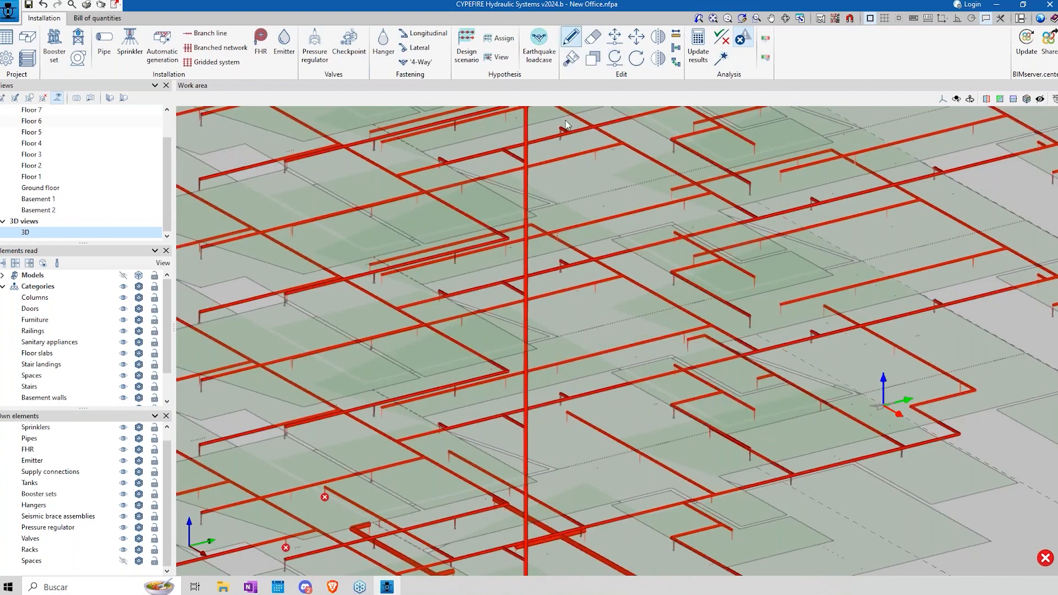
left_click(623, 349)
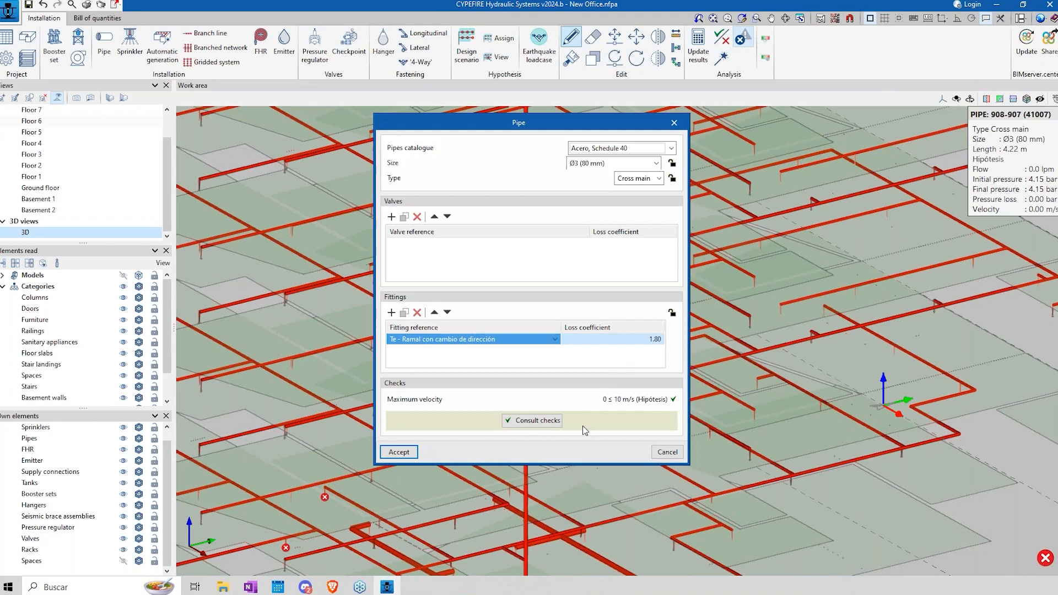
left_click(549, 425)
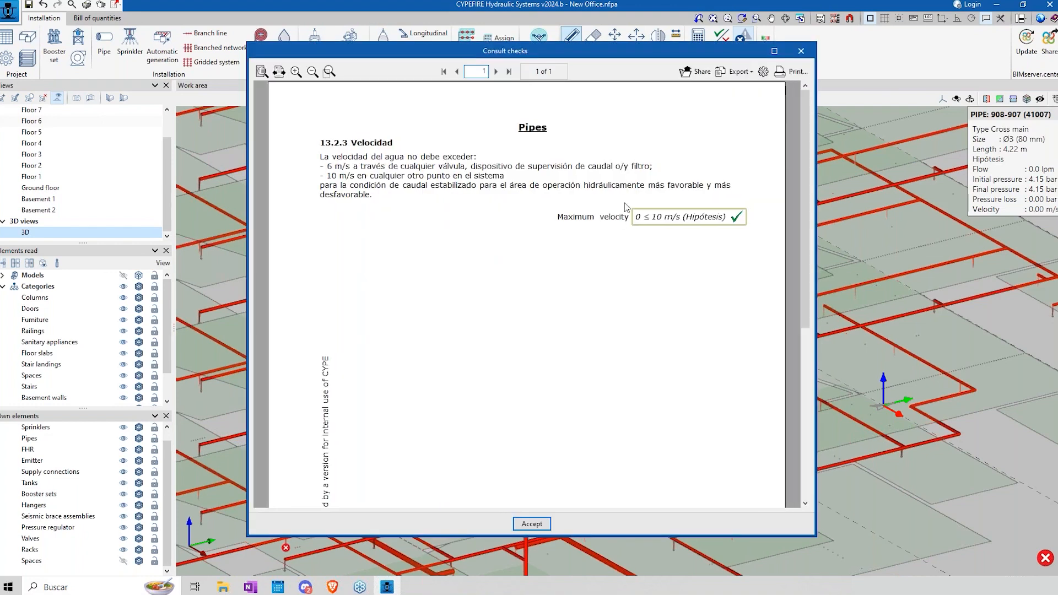
left_click(810, 52)
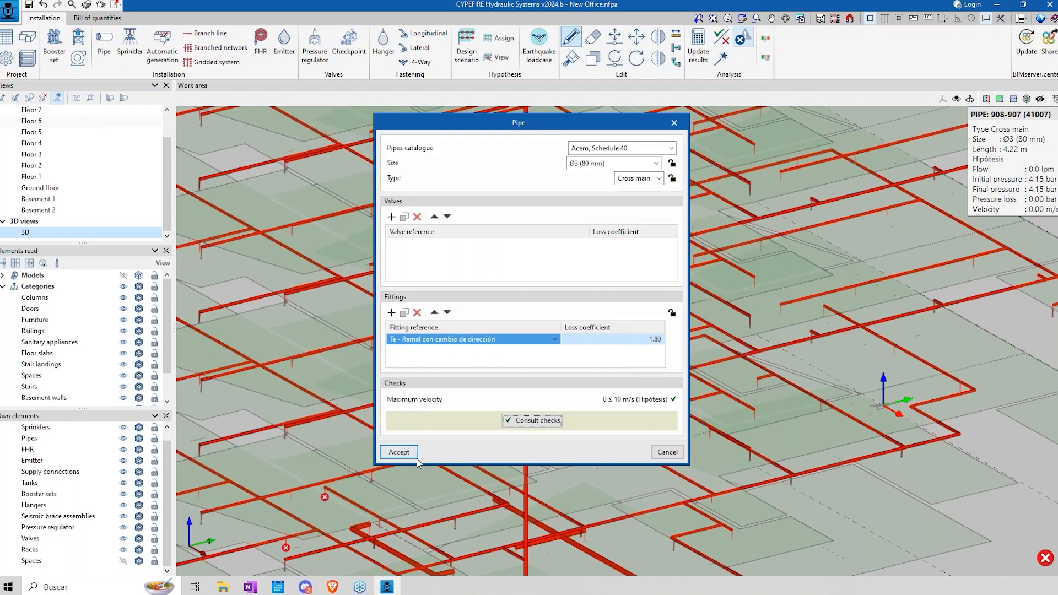
left_click(399, 452)
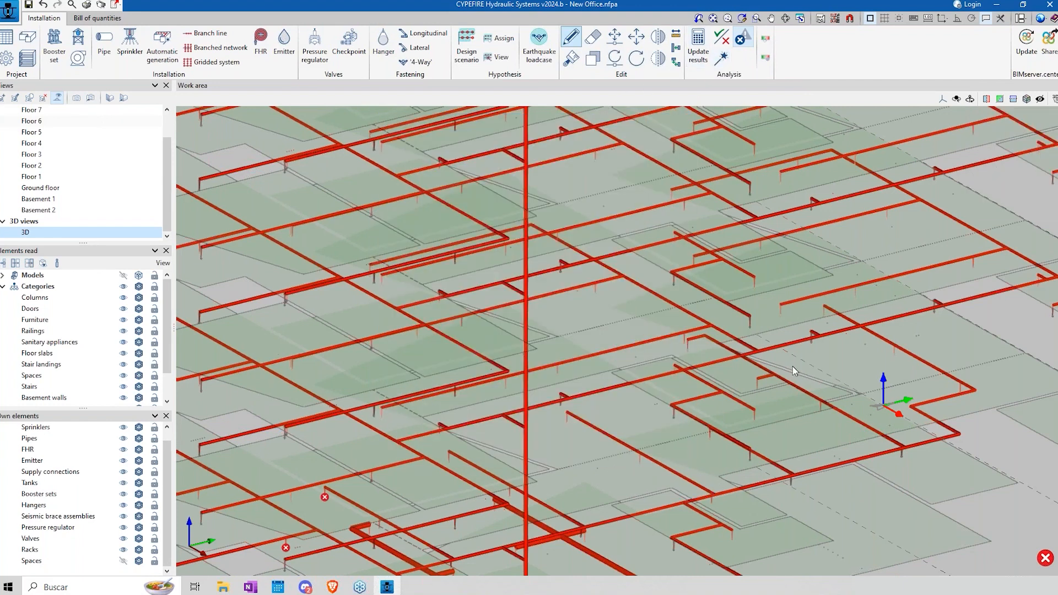
left_click(530, 354)
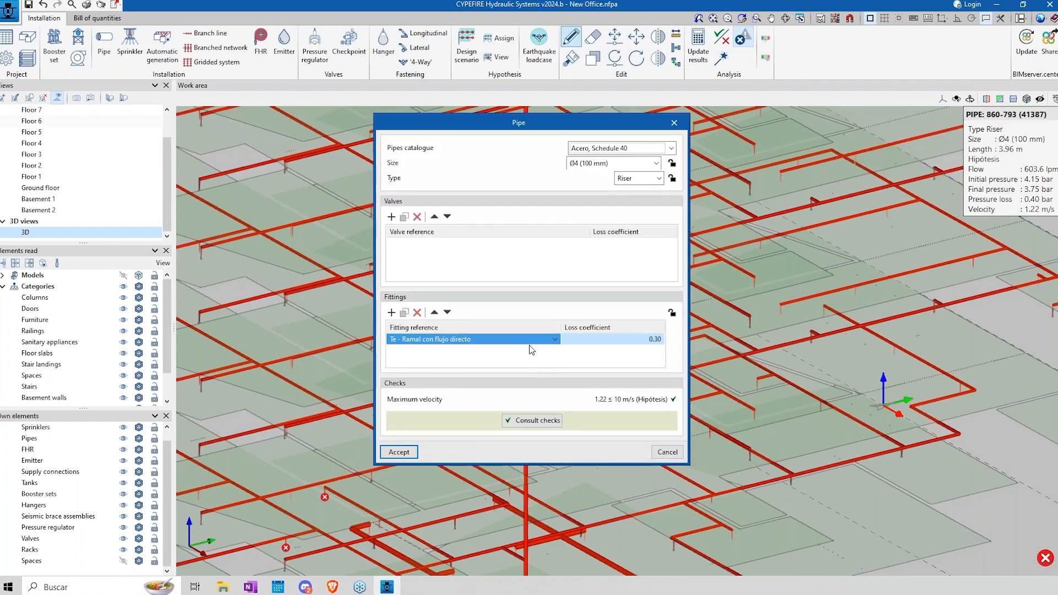
left_click(667, 452)
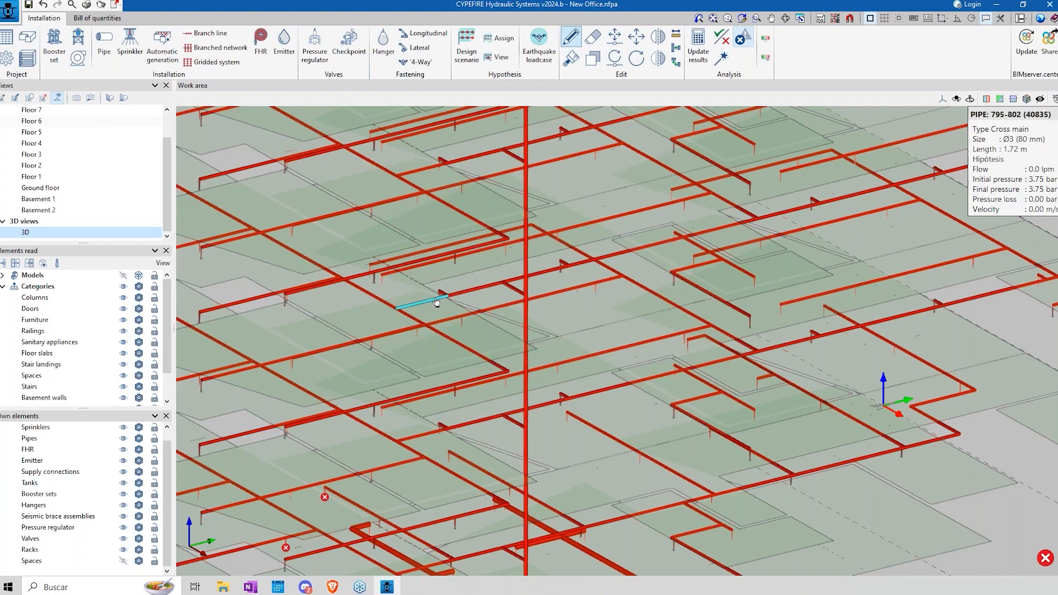
Step: Turn on the graphical analysis of the results by flow and inspect the colour-coded network across the floors
scroll(441, 298, "up", 3)
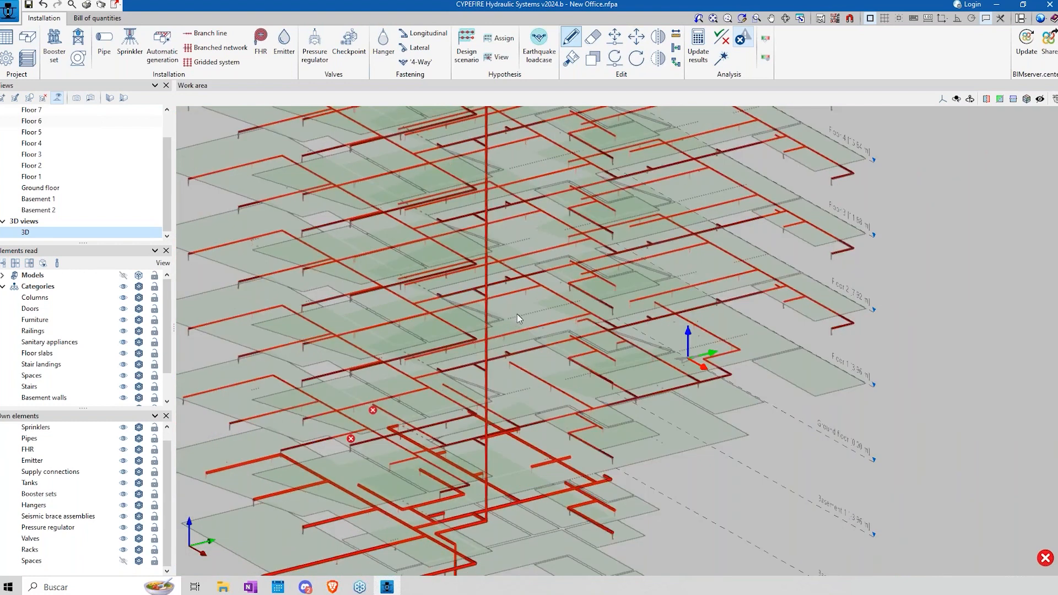
left_click(767, 42)
left_click(479, 250)
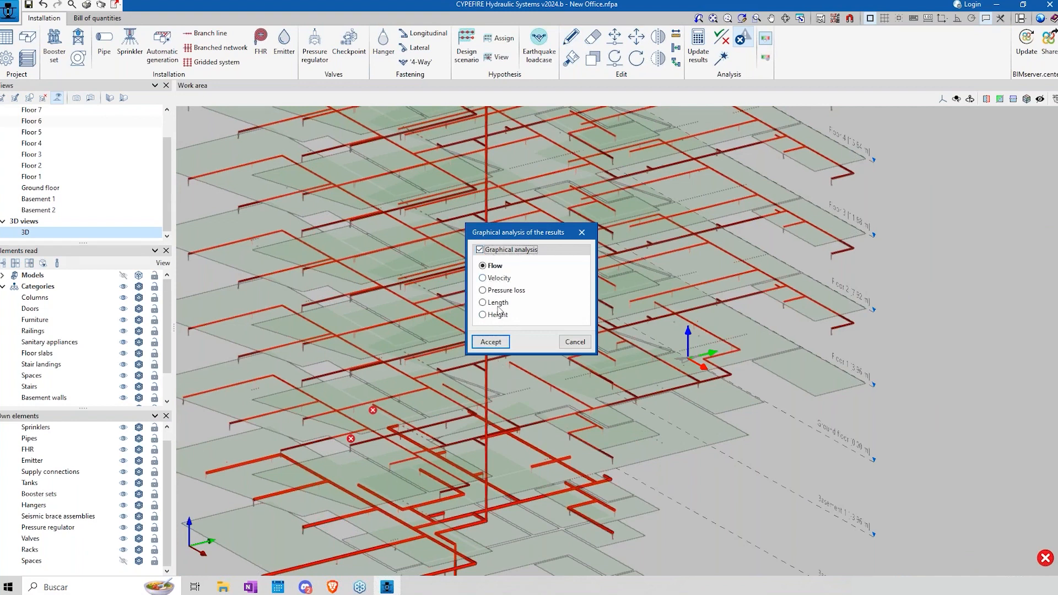
left_click(490, 342)
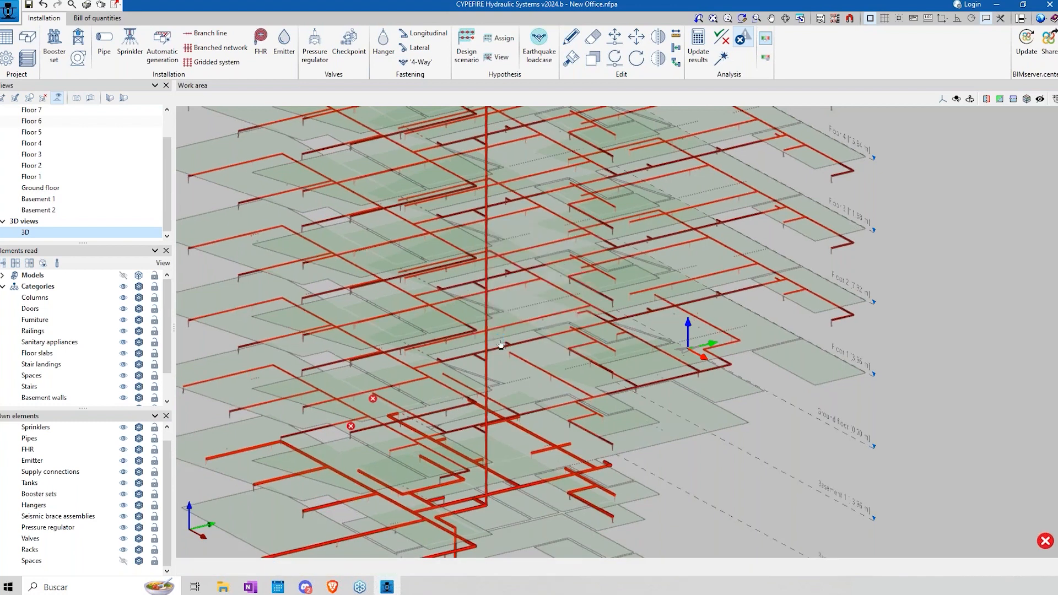
scroll(679, 328, "down", 2)
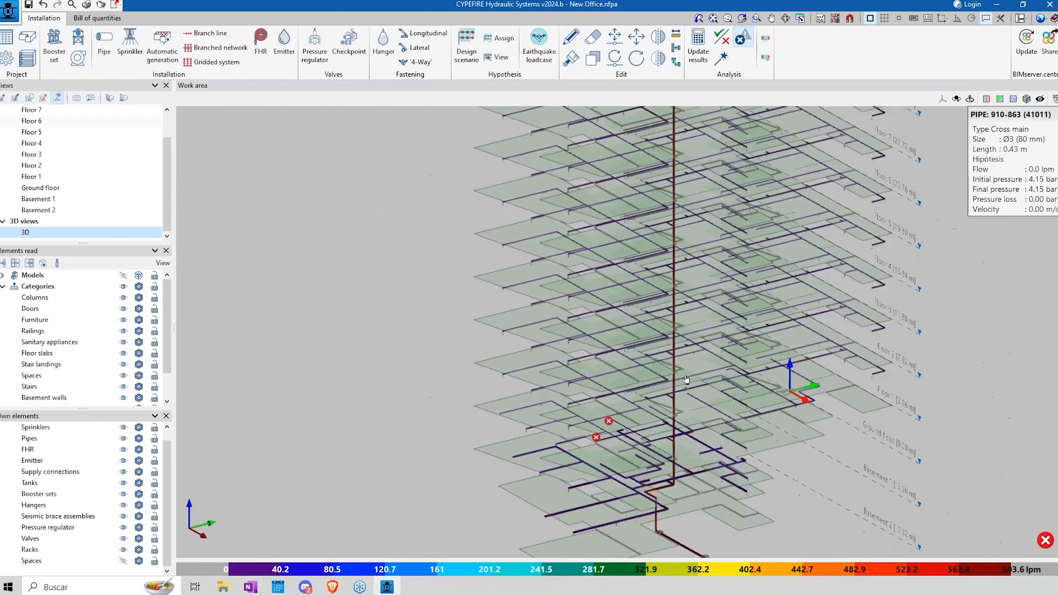
middle_click_drag(668, 327, 644, 320, "shift")
scroll(586, 292, "up", 2)
scroll(595, 303, "down", 3)
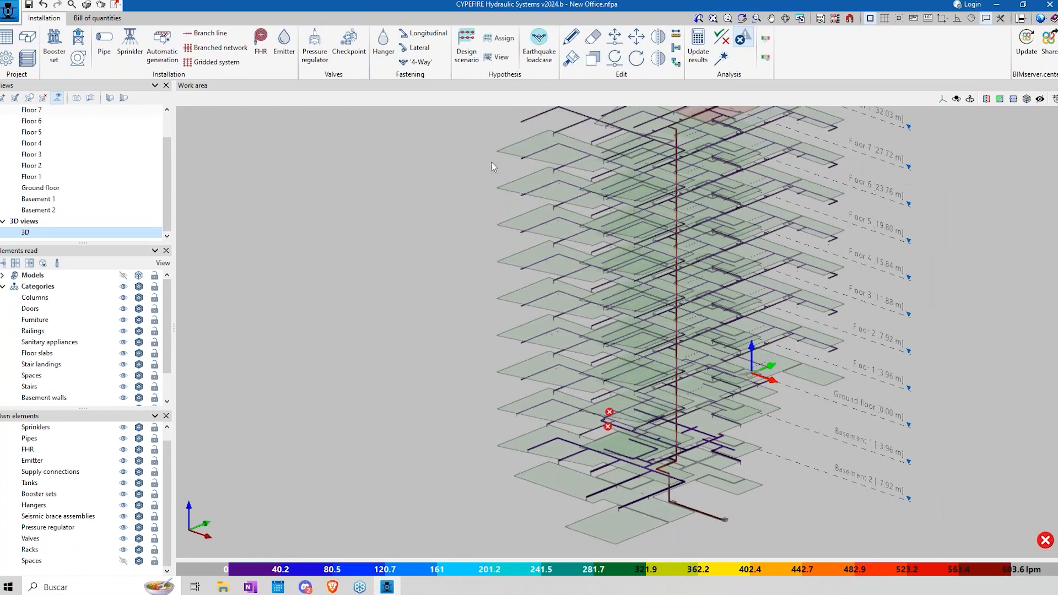
left_click(765, 37)
left_click(573, 342)
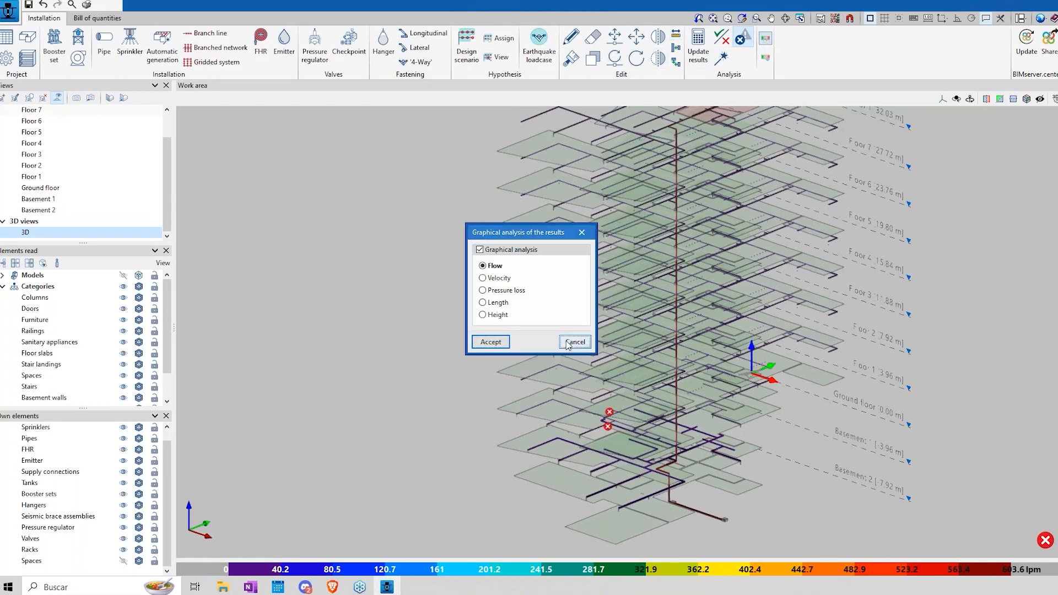
Step: Save the New Office project and open the Offices project from the CYPEFIRE Hydraulic Systems examples
left_click(9, 10)
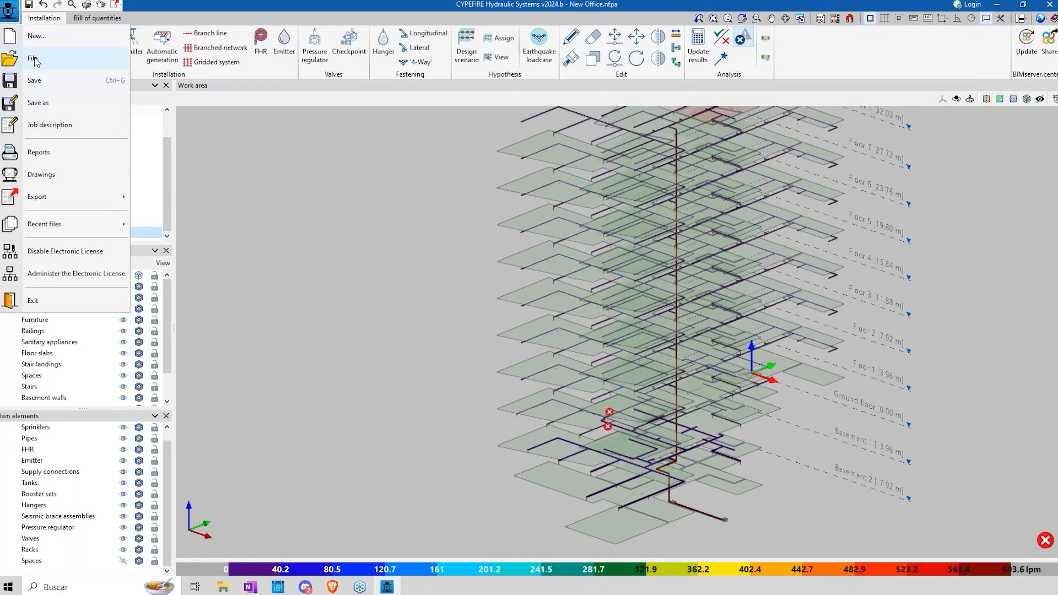
left_click(37, 59)
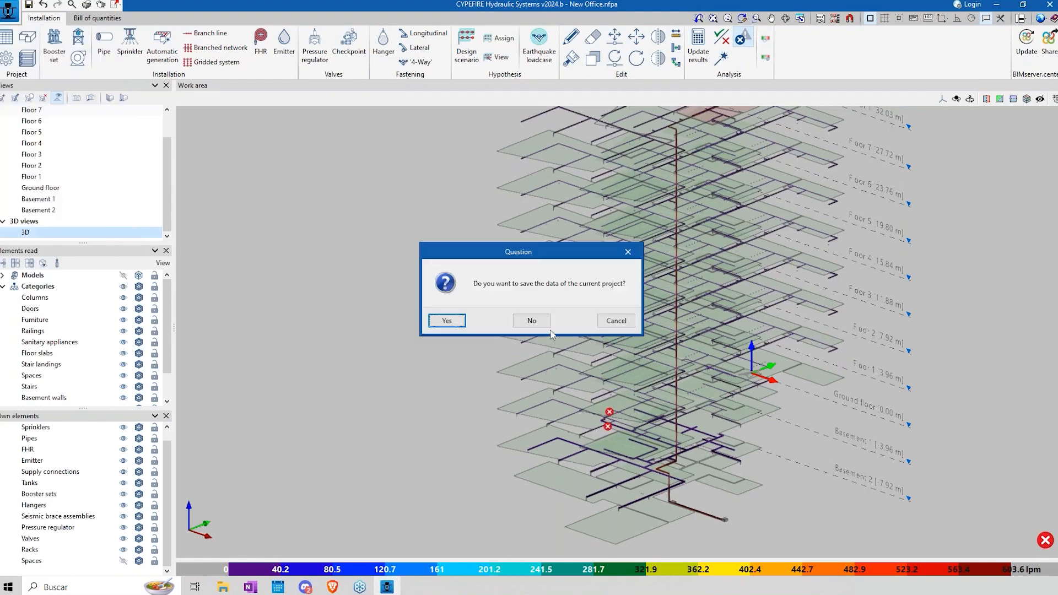
left_click(451, 321)
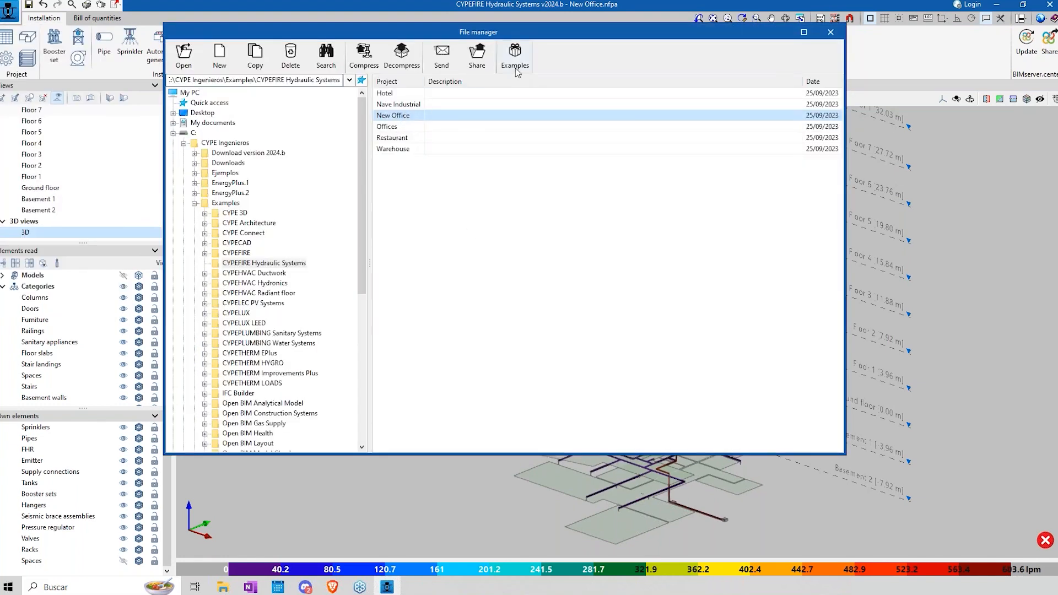
double_click(394, 128)
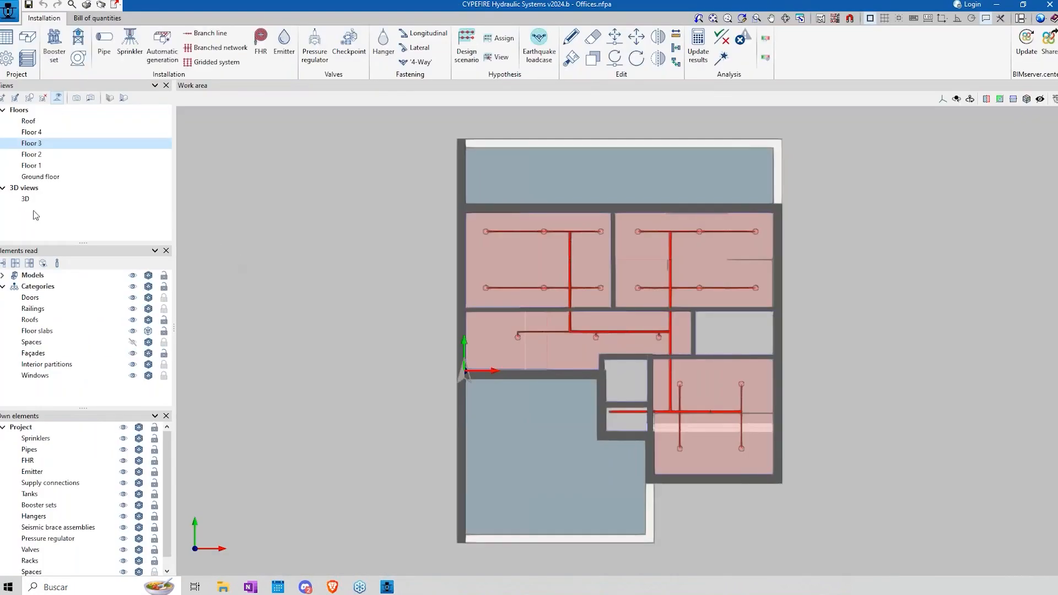
Step: Show the Offices installation in the 3D view with the read models and the project's own spaces hidden
left_click(26, 198)
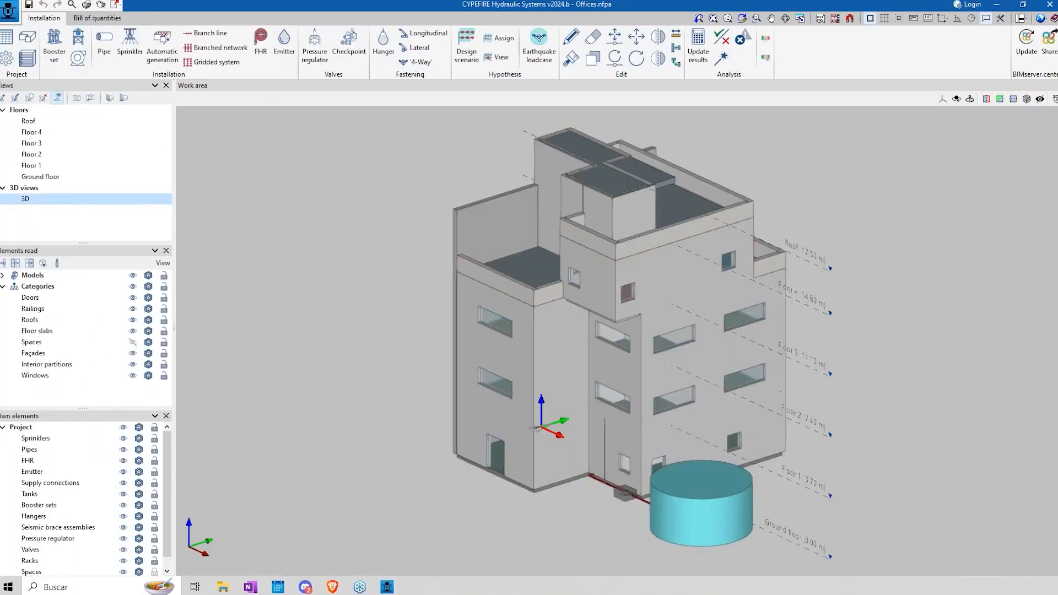
left_click(132, 275)
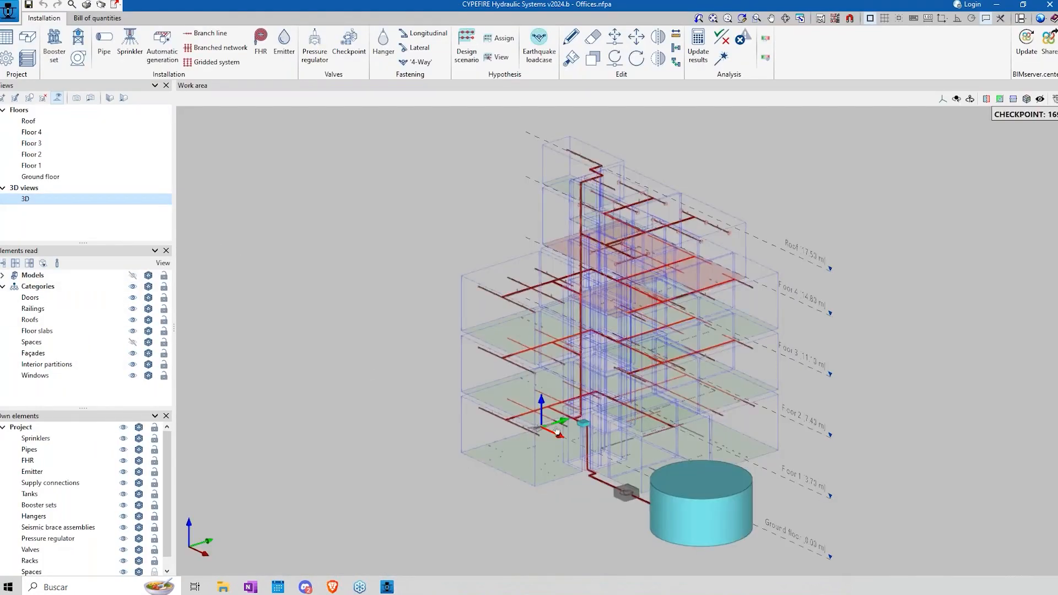
left_click(124, 571)
middle_click_drag(587, 352, 873, 407, "shift")
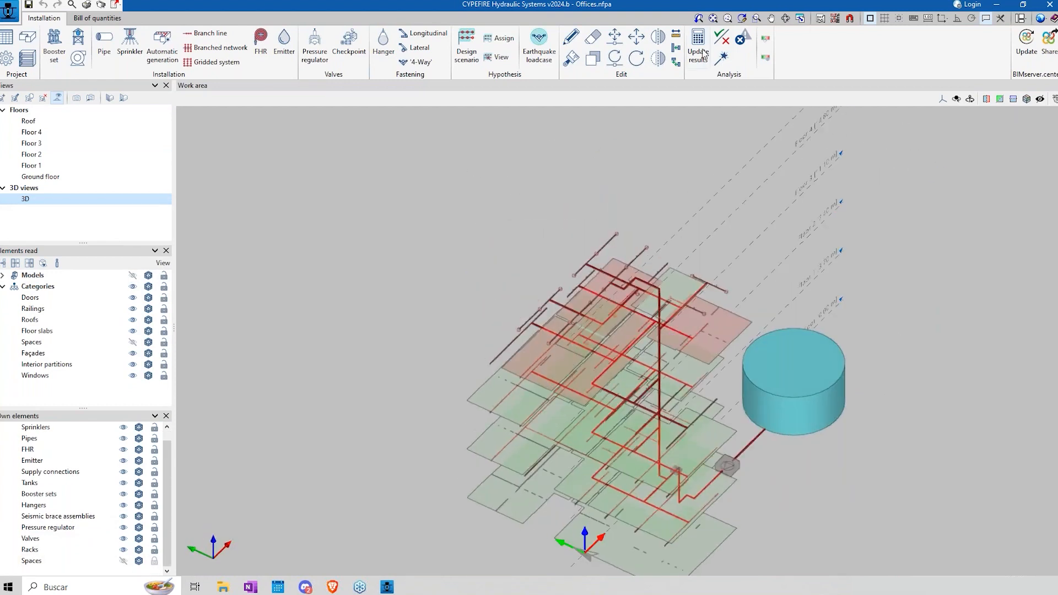
Step: Update the hydraulic results of the Offices project and inspect the network from the opposite side
left_click(702, 50)
left_click(531, 321)
middle_click_drag(583, 381, 800, 350, "shift")
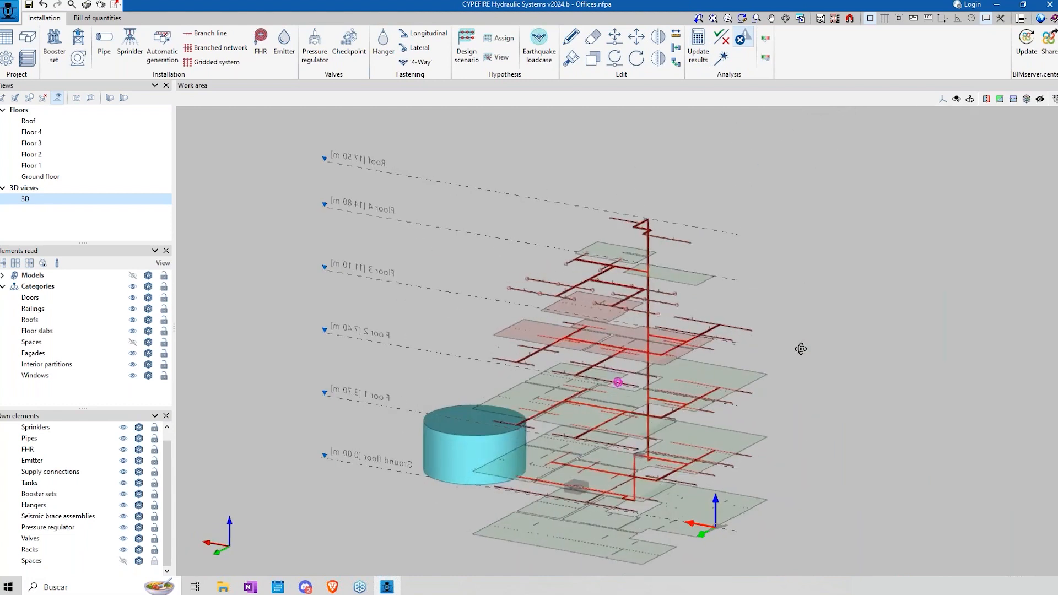
scroll(633, 438, "up", 1)
scroll(632, 438, "up", 1)
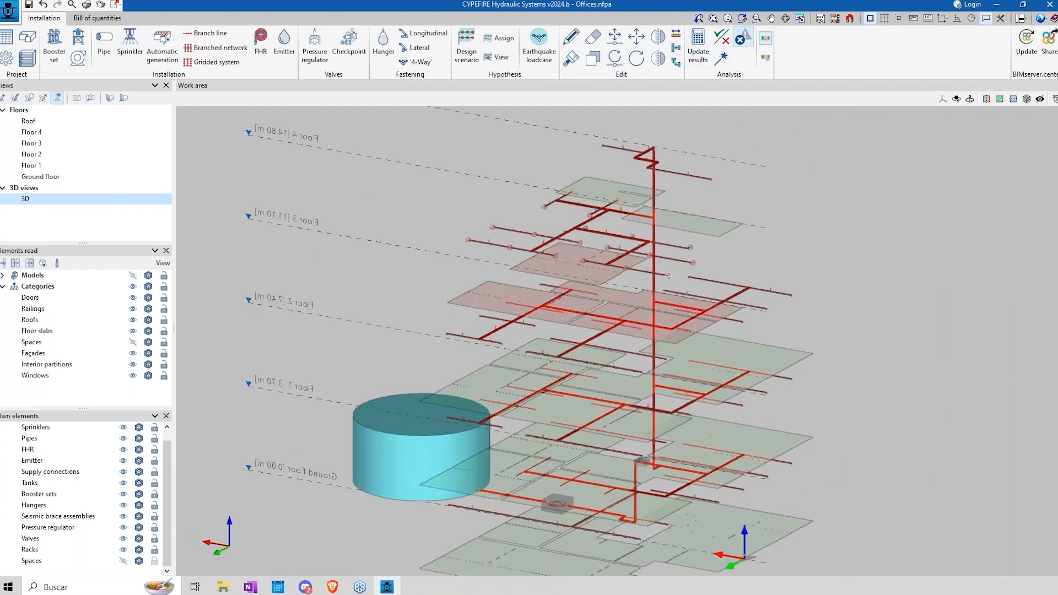
Step: Turn on the graphical analysis by flow for the Offices network and inspect the riser and floor pipes up close
left_click(766, 39)
left_click(480, 250)
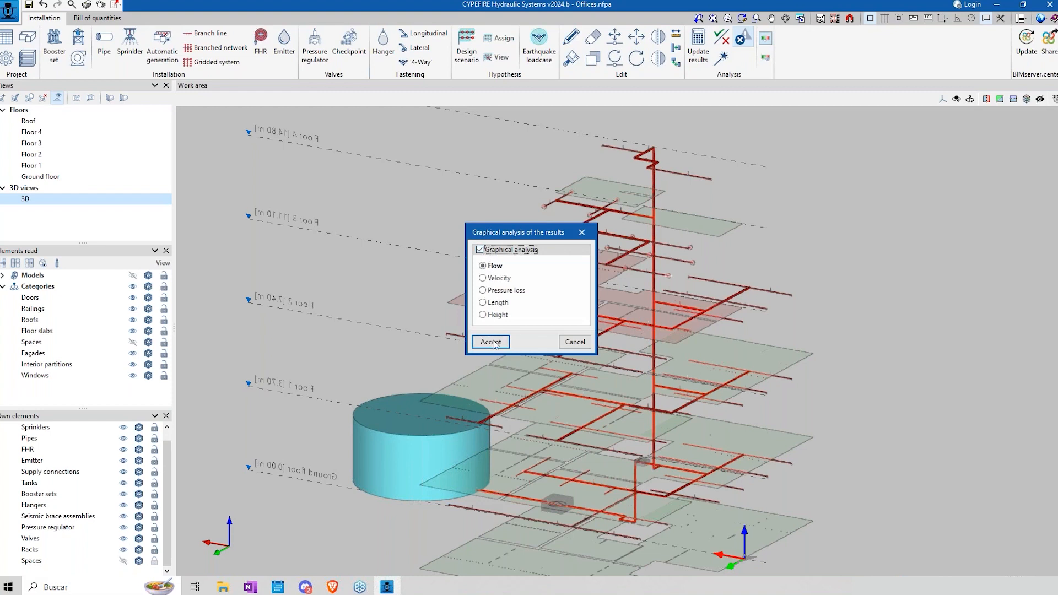
left_click(490, 342)
middle_click_drag(549, 468, 538, 367)
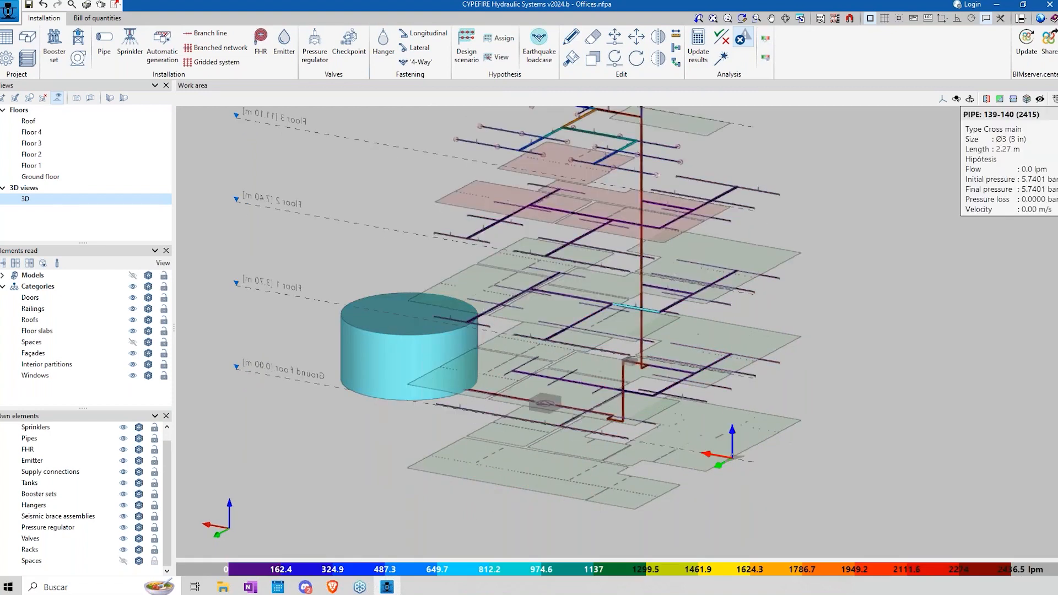
scroll(649, 433, "up", 3)
middle_click_drag(547, 409, 589, 311, "shift")
scroll(589, 311, "up", 1)
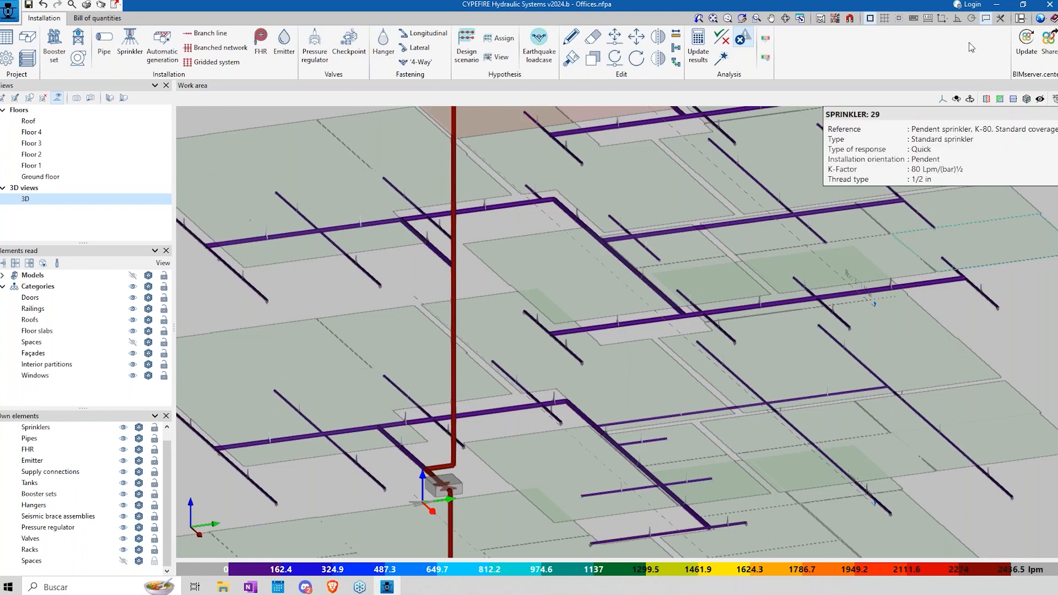
Step: Review the available flow and velocity units in the project's unit settings, cancelling without changes
left_click(1046, 19)
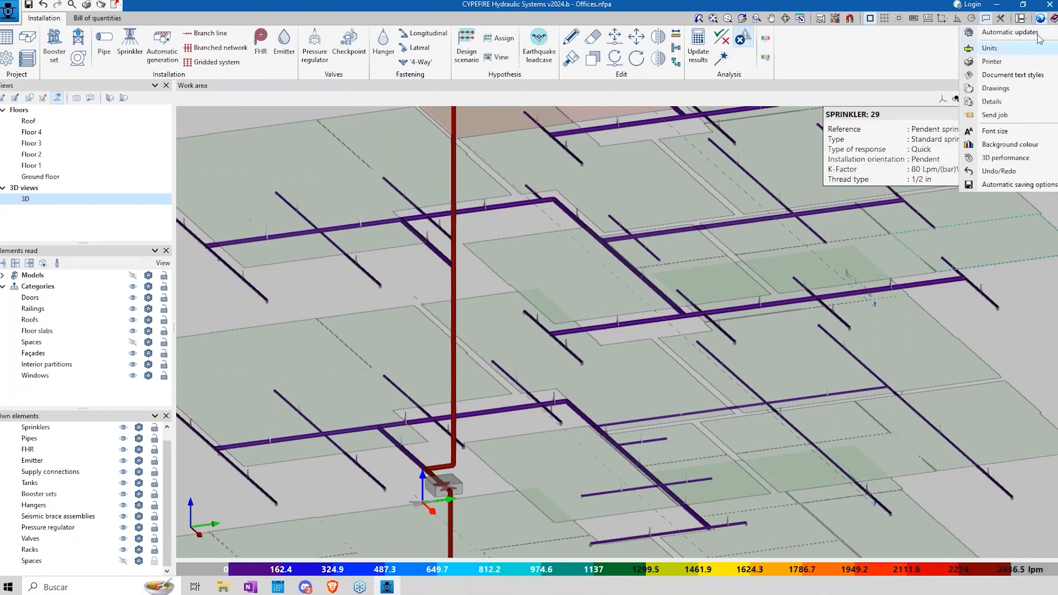
left_click(987, 49)
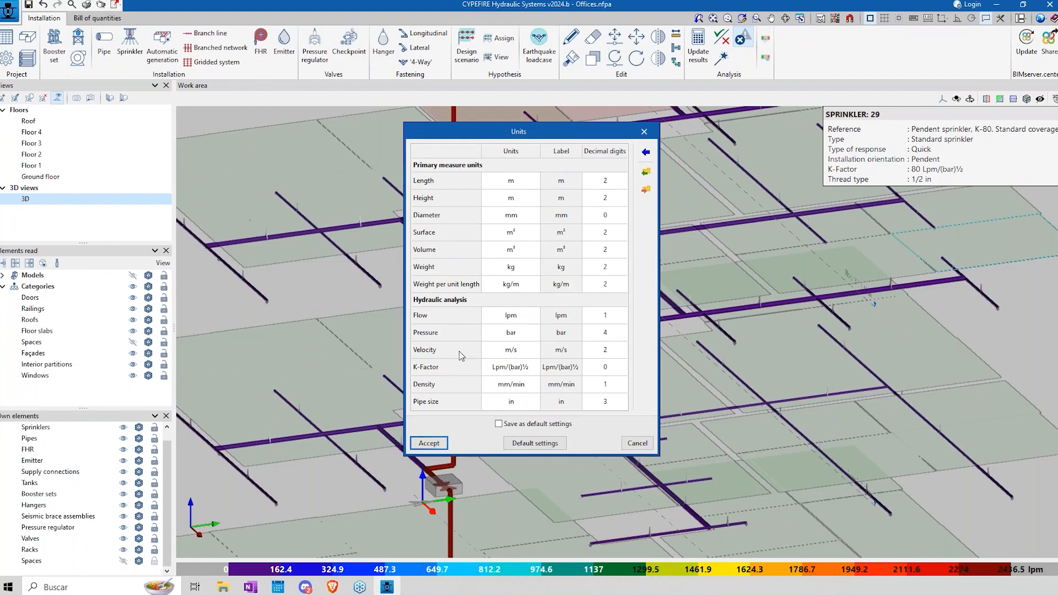
left_click(509, 317)
left_click(510, 317)
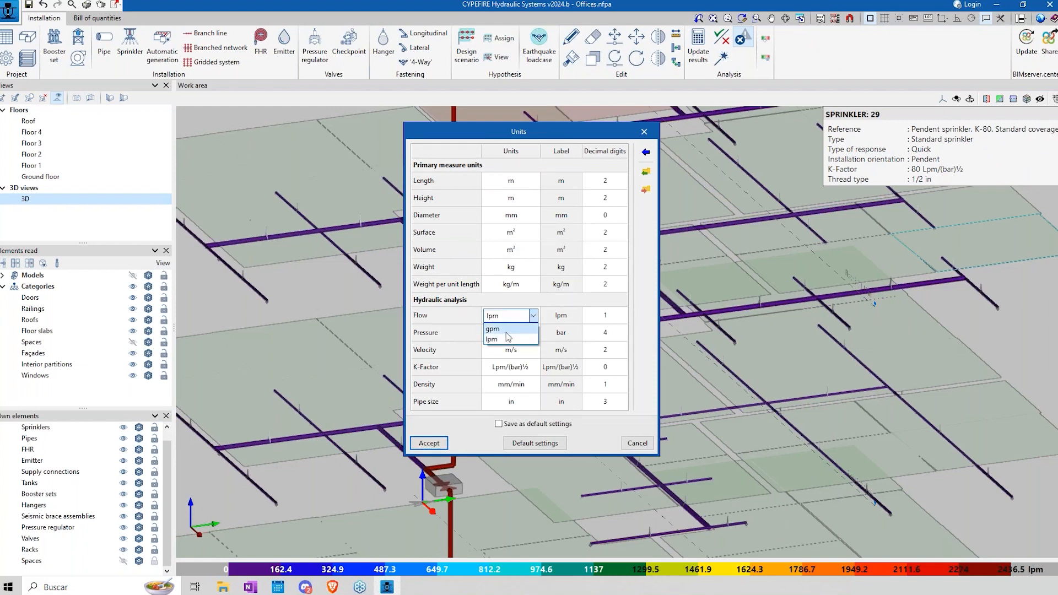
left_click(532, 317)
left_click(514, 351)
left_click(532, 353)
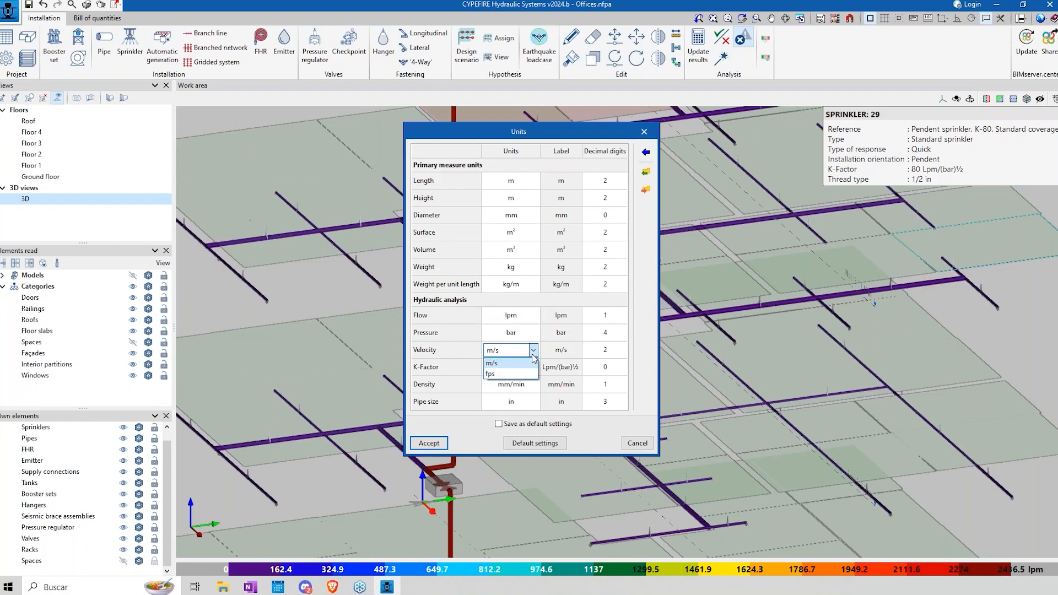
left_click(533, 357)
left_click(633, 443)
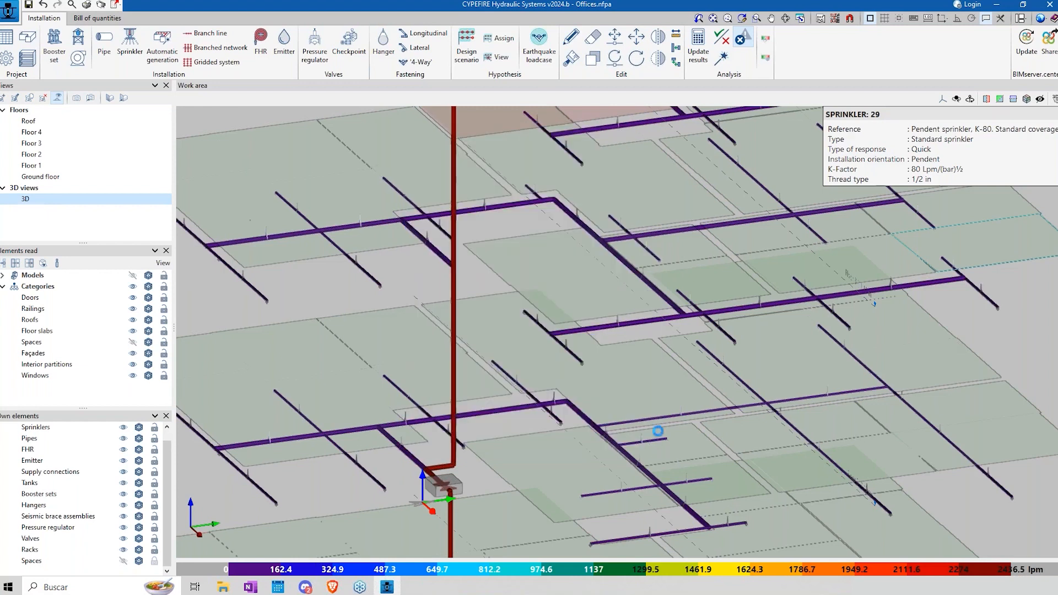
Step: Switch the graphical analysis of the results to velocity and inspect the coloured pipes throughout the building
scroll(600, 353, "down", 4)
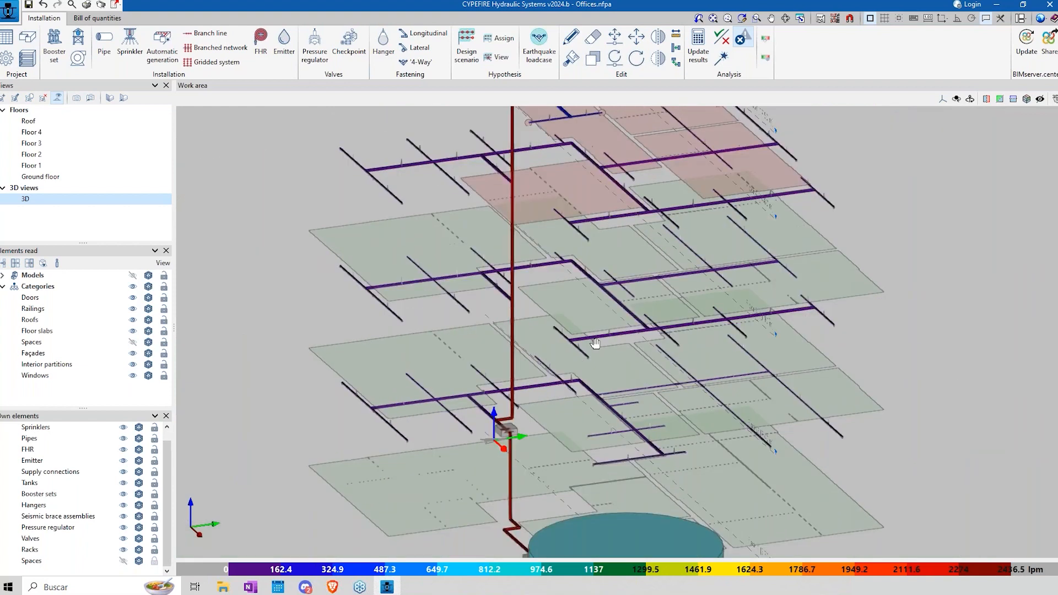
scroll(633, 244, "down", 2)
left_click(765, 39)
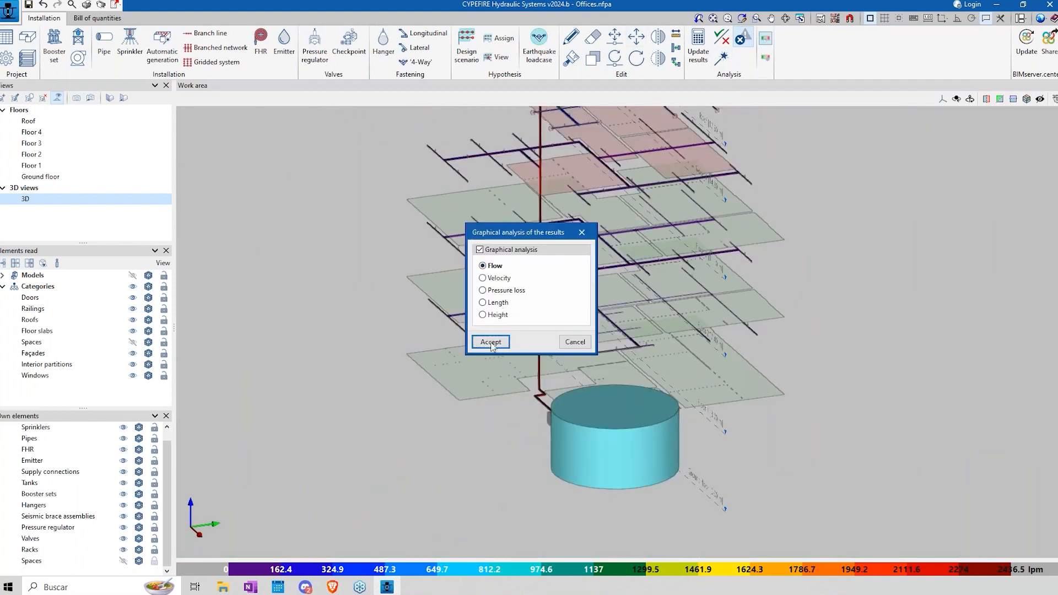
left_click(496, 278)
left_click(499, 342)
middle_click_drag(686, 279, 539, 281)
scroll(535, 303, "up", 3)
middle_click_drag(528, 336, 696, 311)
scroll(591, 336, "down", 4)
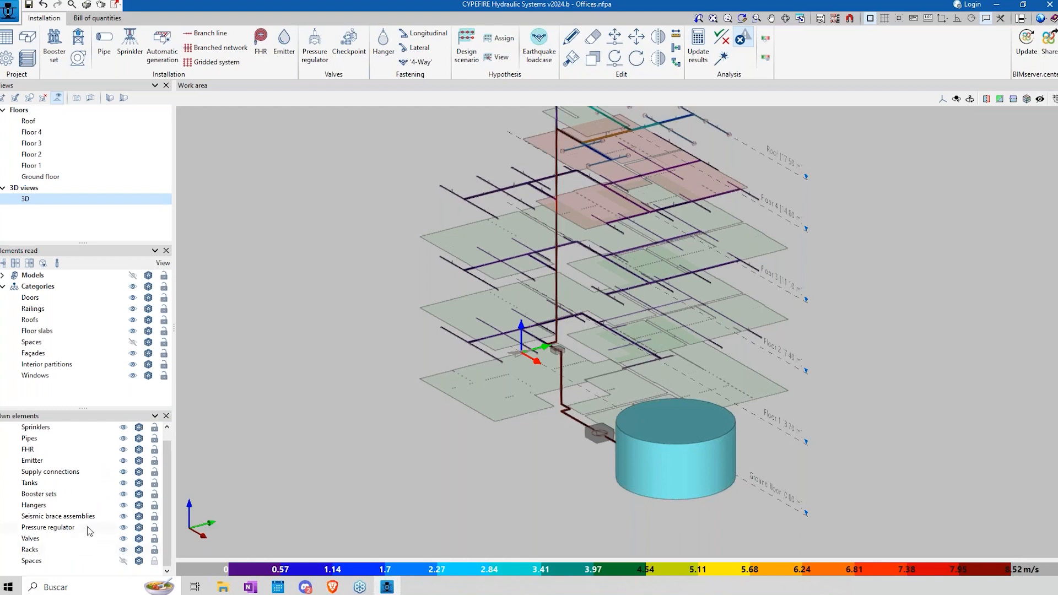
Step: Hide the tanks, supply connections and booster sets in the 3D view
left_click(123, 484)
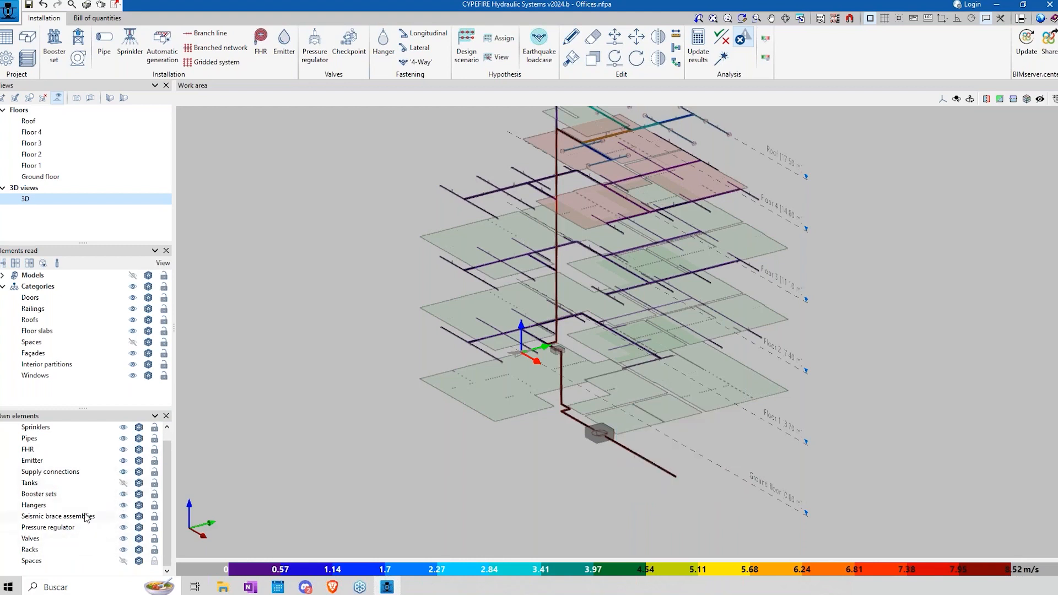
left_click(124, 473)
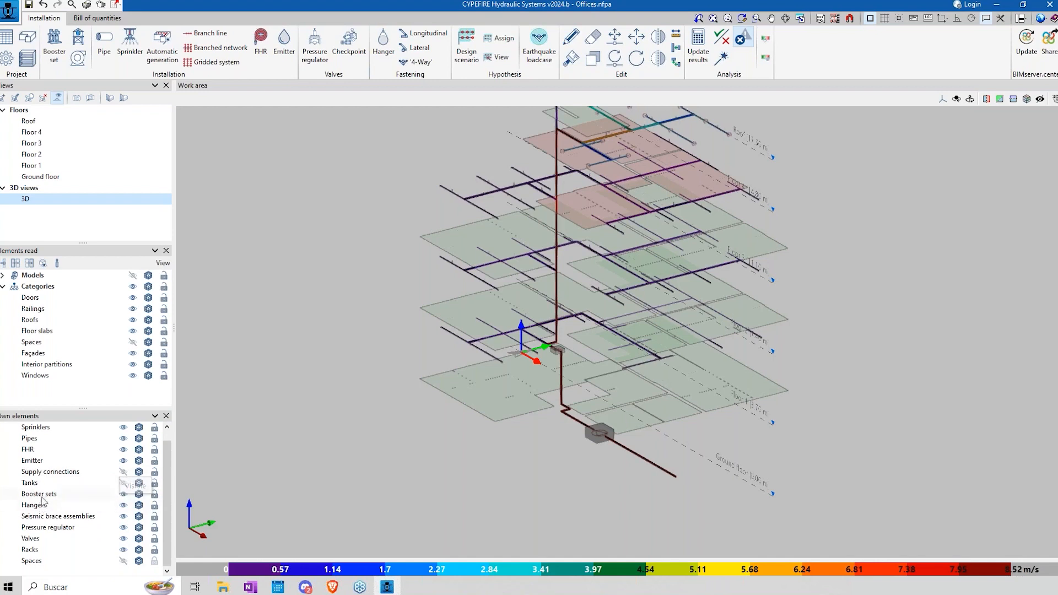
left_click(124, 494)
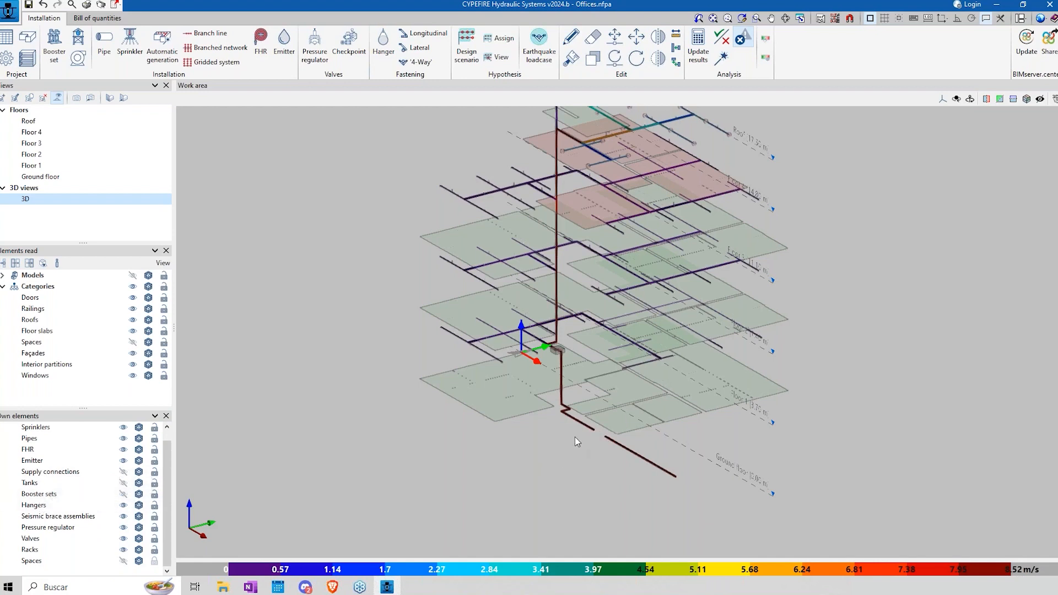
Step: Show the booster sets again in the 3D view and inspect the velocity-coloured network from several sides
mouse_move(543, 410)
middle_mouse_down()
mouse_move(722, 413)
mouse_move(454, 423)
middle_mouse_up()
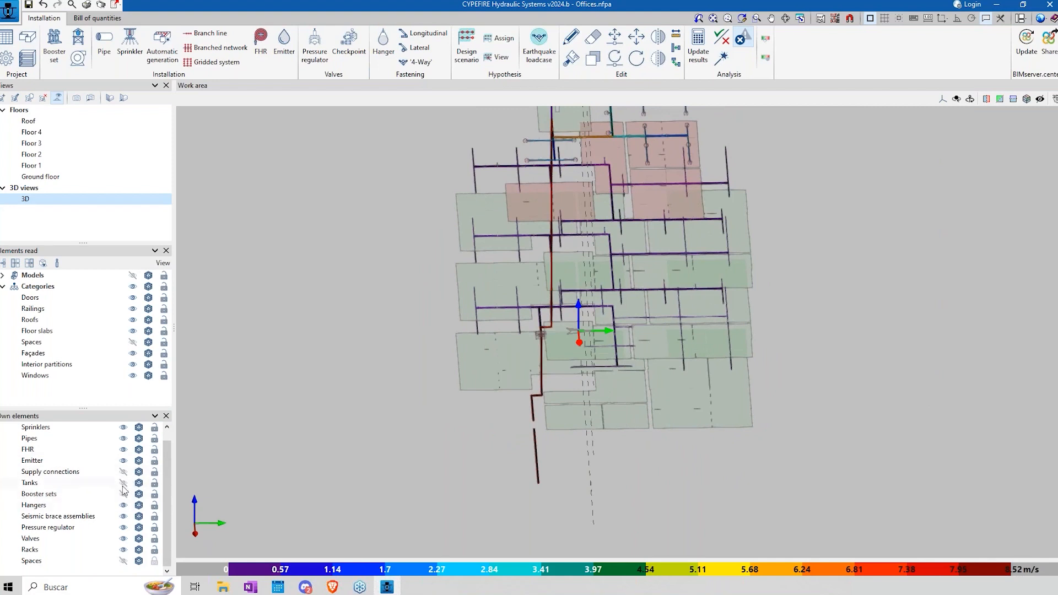
left_click(123, 494)
middle_click_drag(396, 394, 631, 361)
middle_click_drag(698, 296, 562, 320)
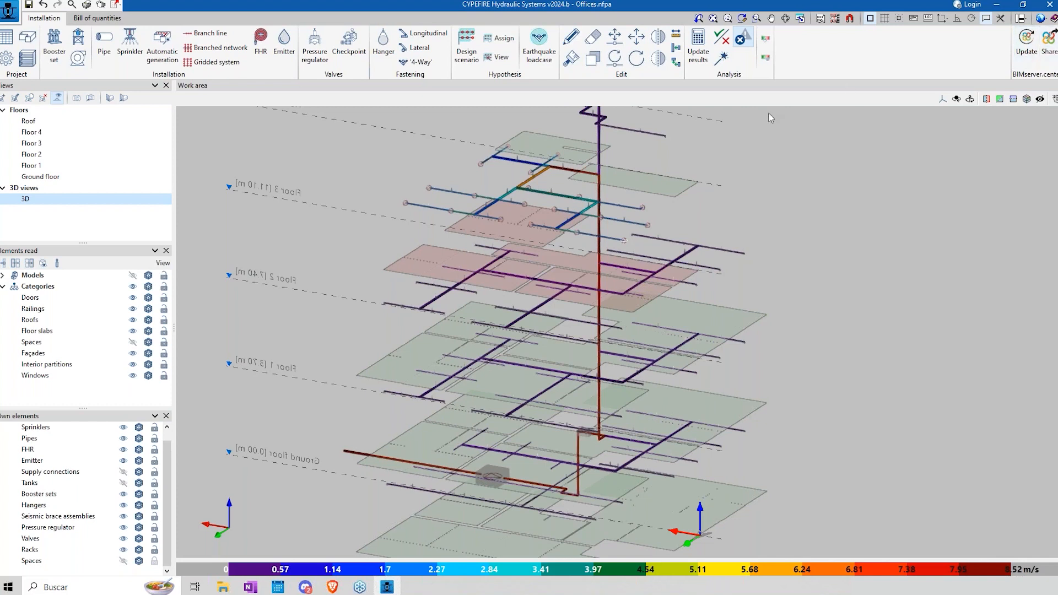
Step: Review the file formats for saving the current view, picking DWG 3D, and cancel without exporting
left_click(804, 19)
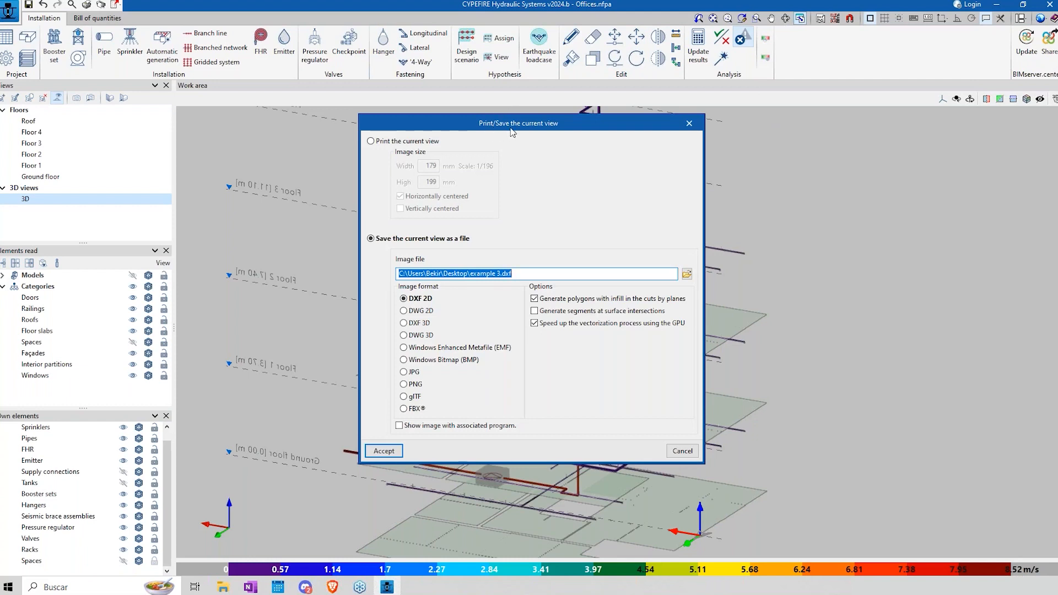
left_click_drag(509, 124, 202, 88)
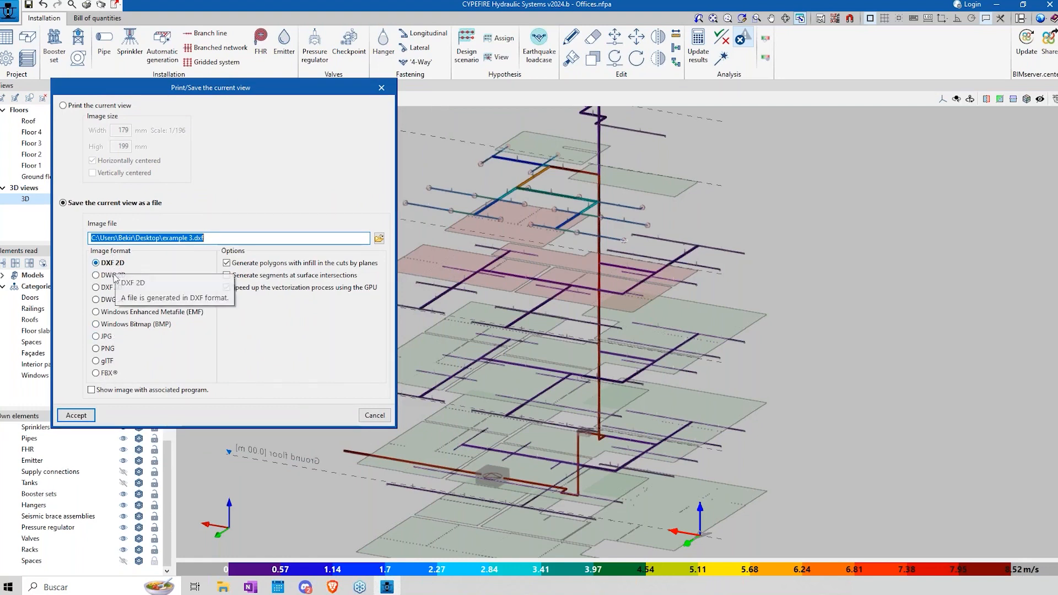
left_click(112, 300)
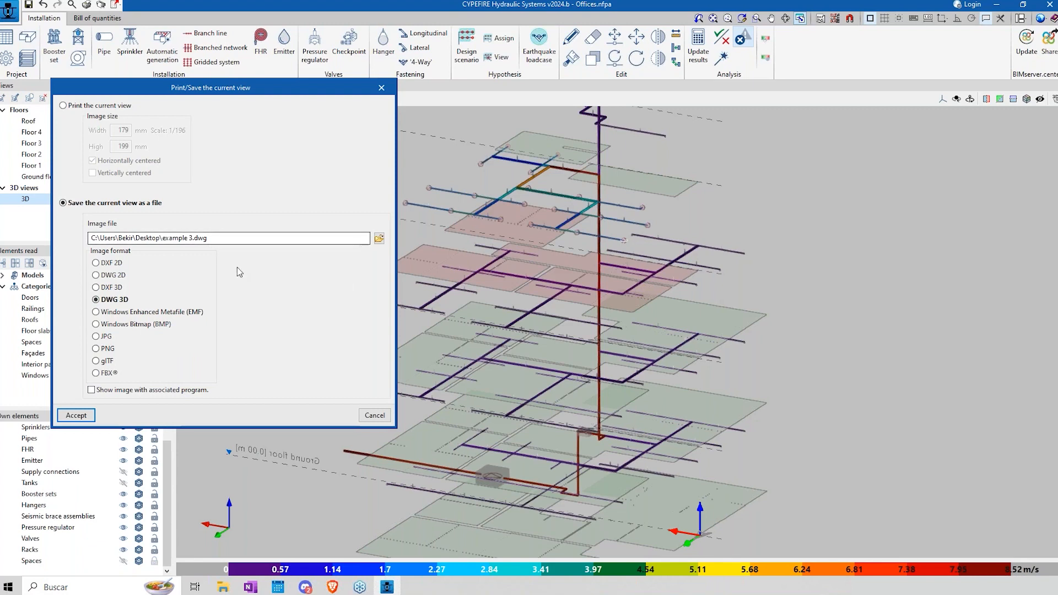
left_click(375, 416)
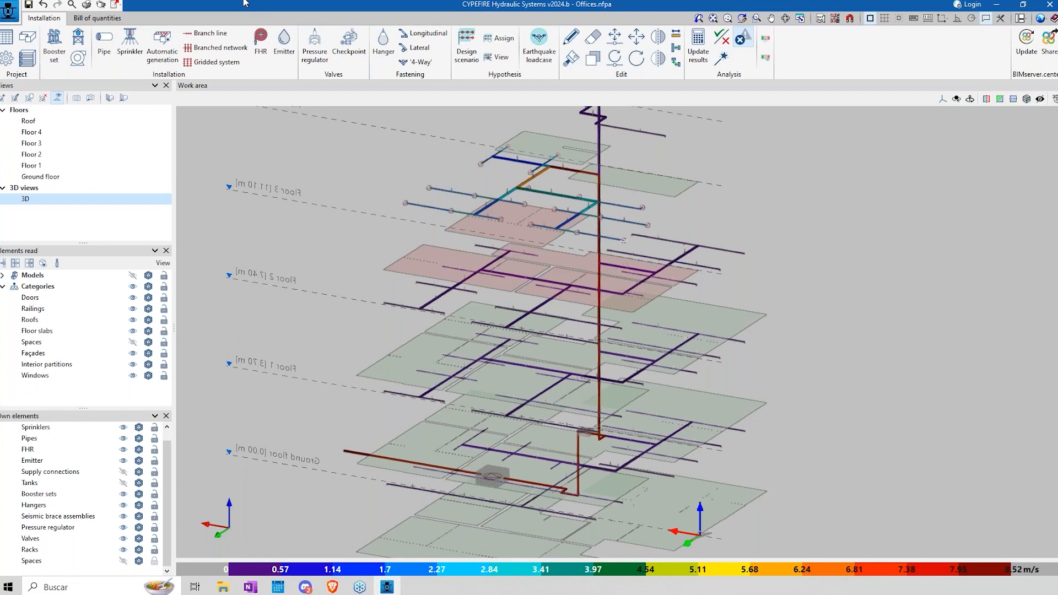
Step: Look at the bill of quantities of the Offices project and its 3D model
left_click(84, 19)
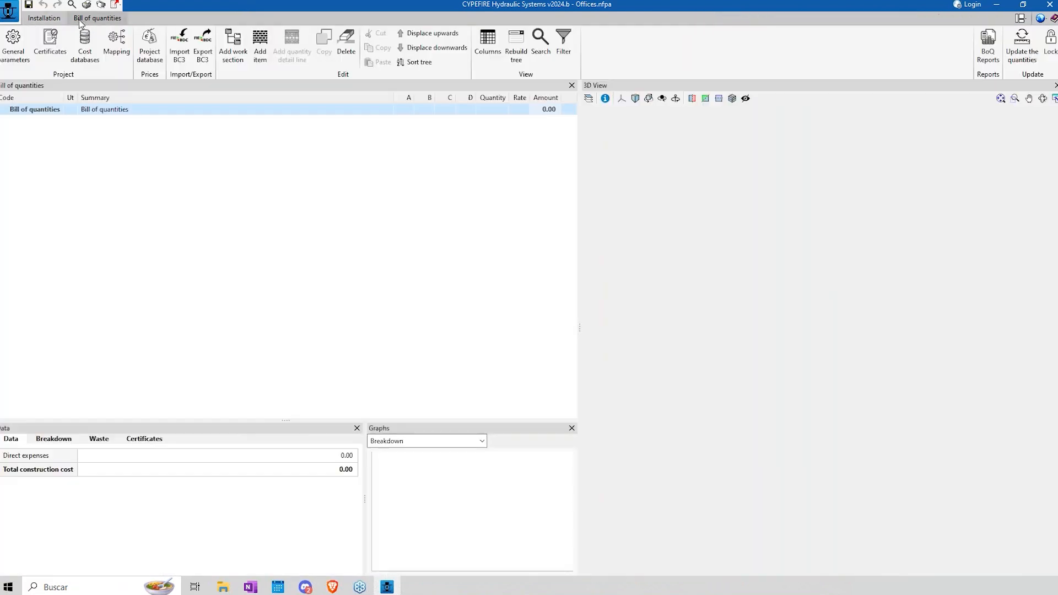
left_click(40, 20)
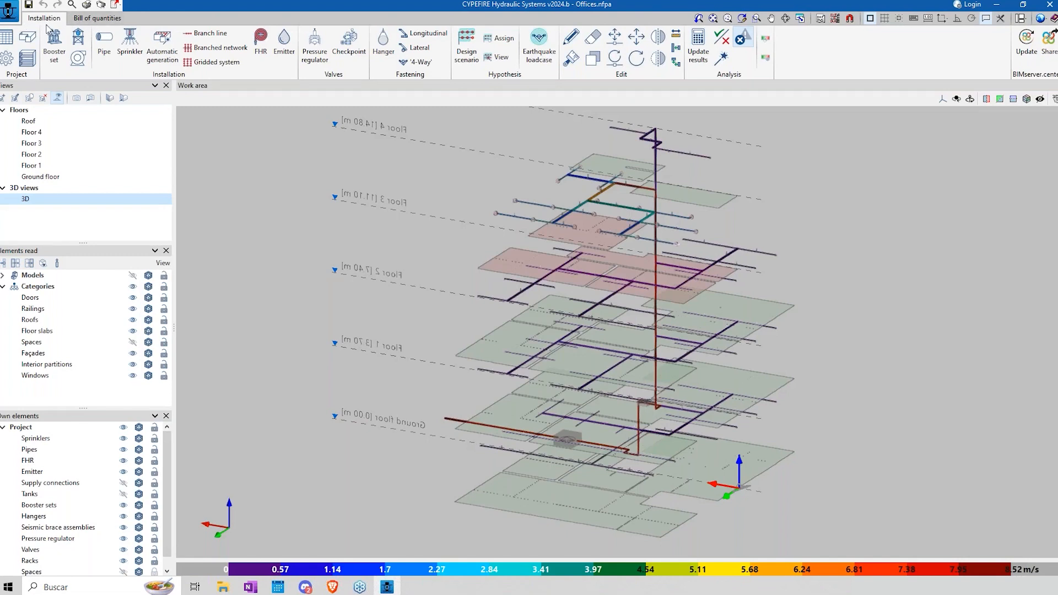
left_click(90, 21)
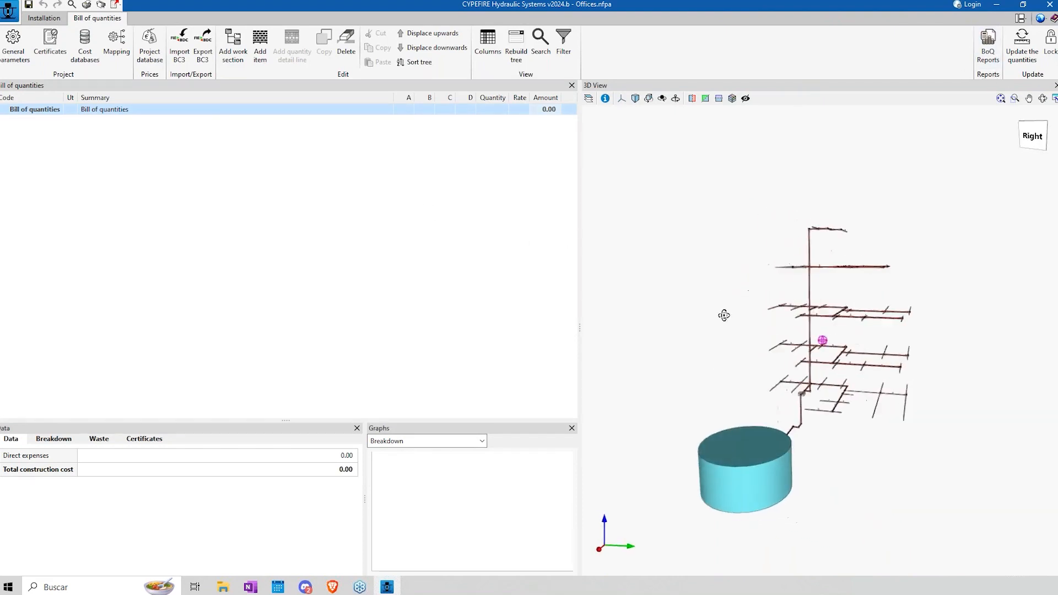
Step: Open the New Office.nfpa project from the recent files
left_click(9, 10)
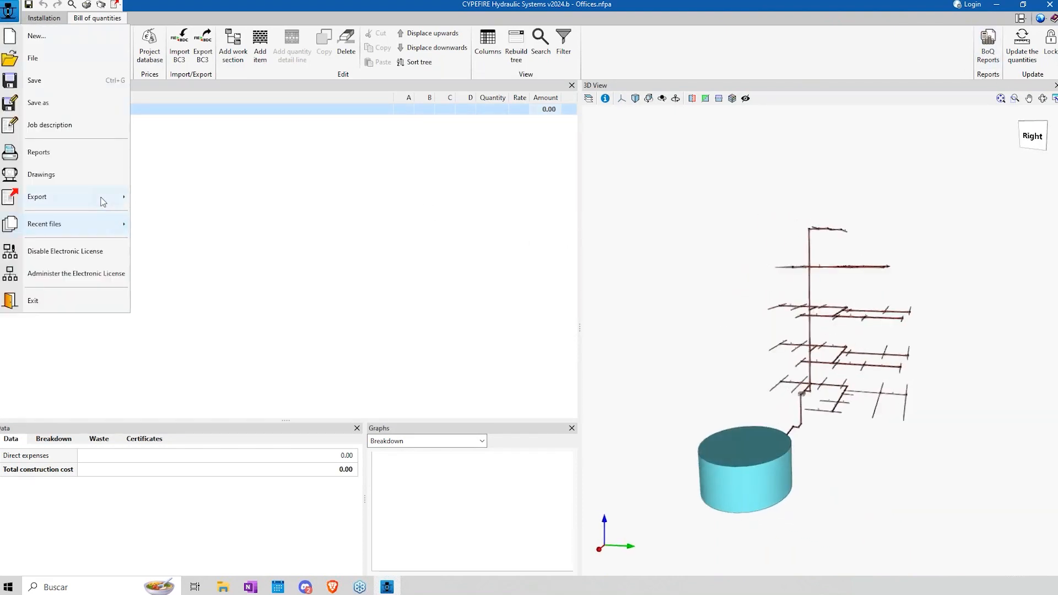
mouse_move(114, 225)
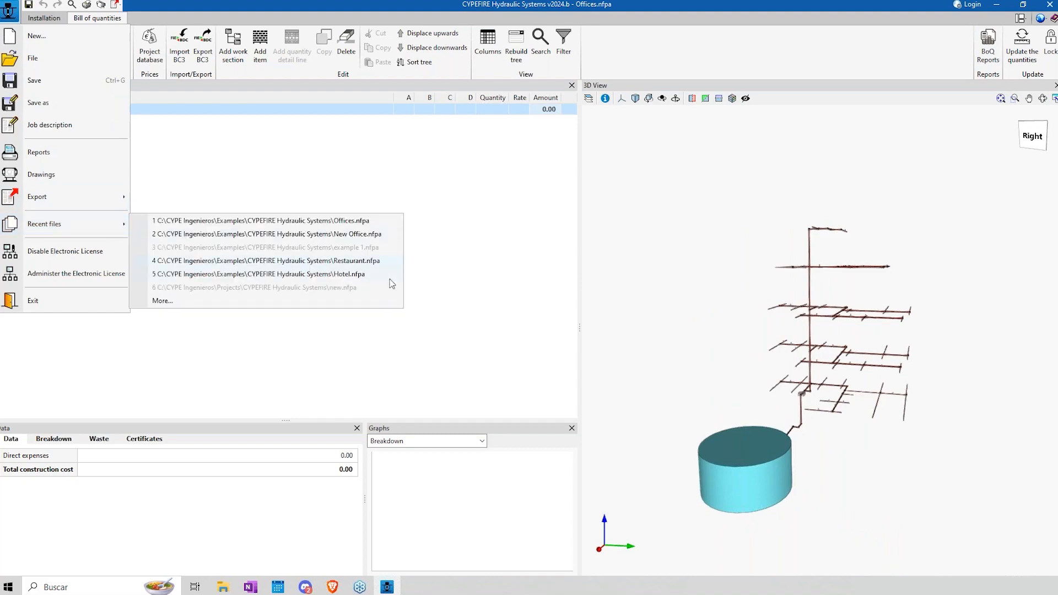
left_click(368, 234)
left_click(531, 324)
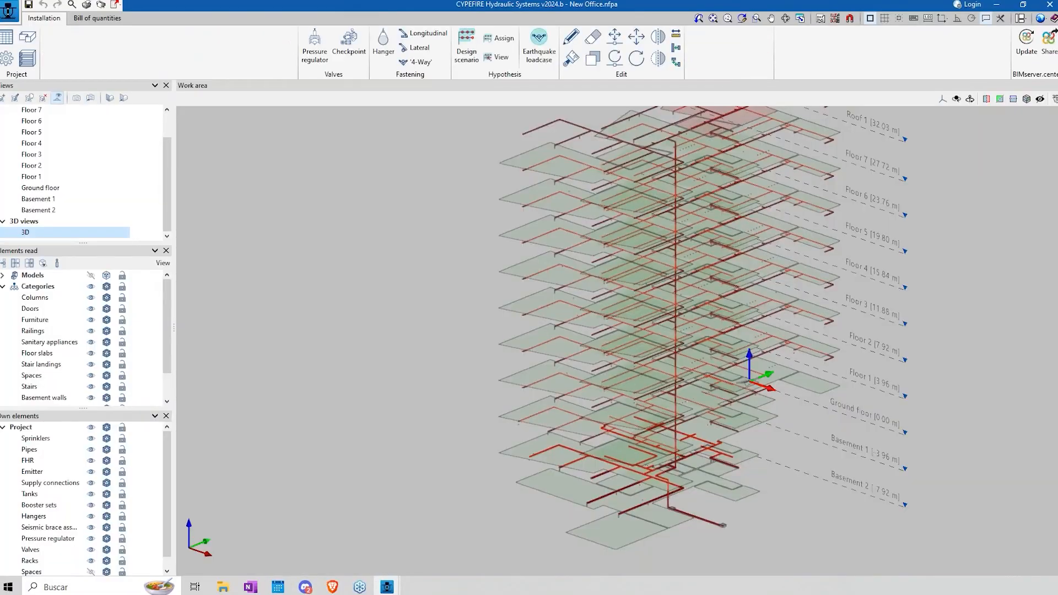
Step: Open the New Office bill of quantities and select the Sistemas de extinción fijos (IOT) section
left_click(90, 20)
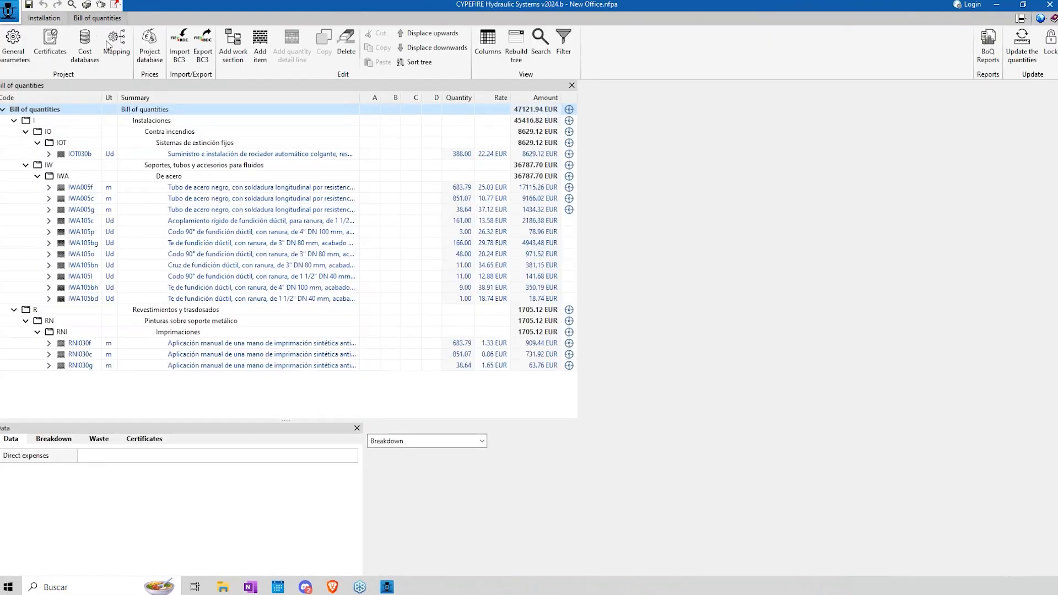
left_click(159, 121)
left_click(172, 142)
Step: Return to the installation and update the results of the New Office project
left_click(44, 19)
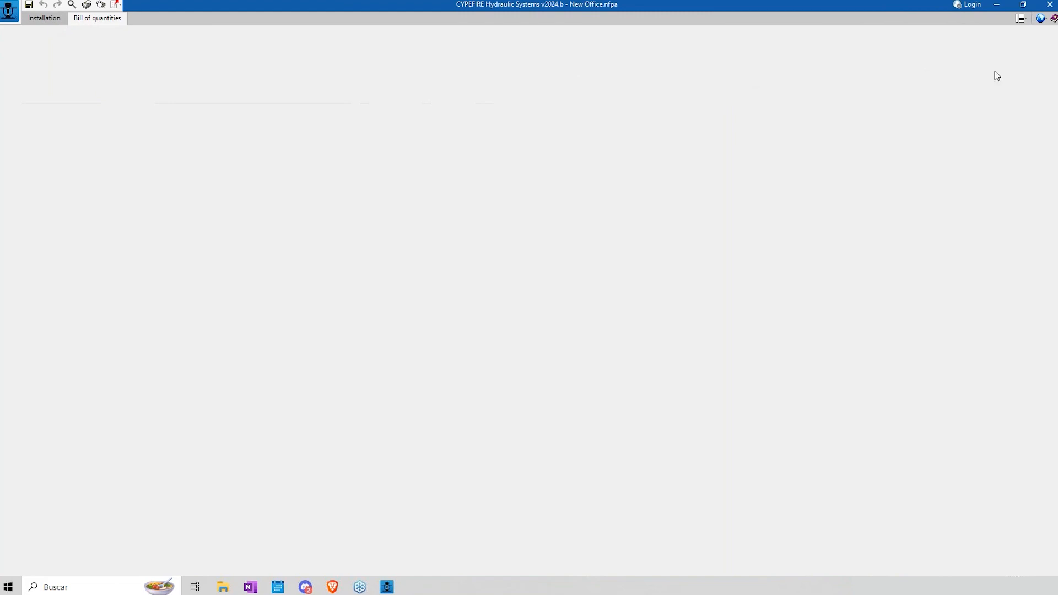
left_click(695, 45)
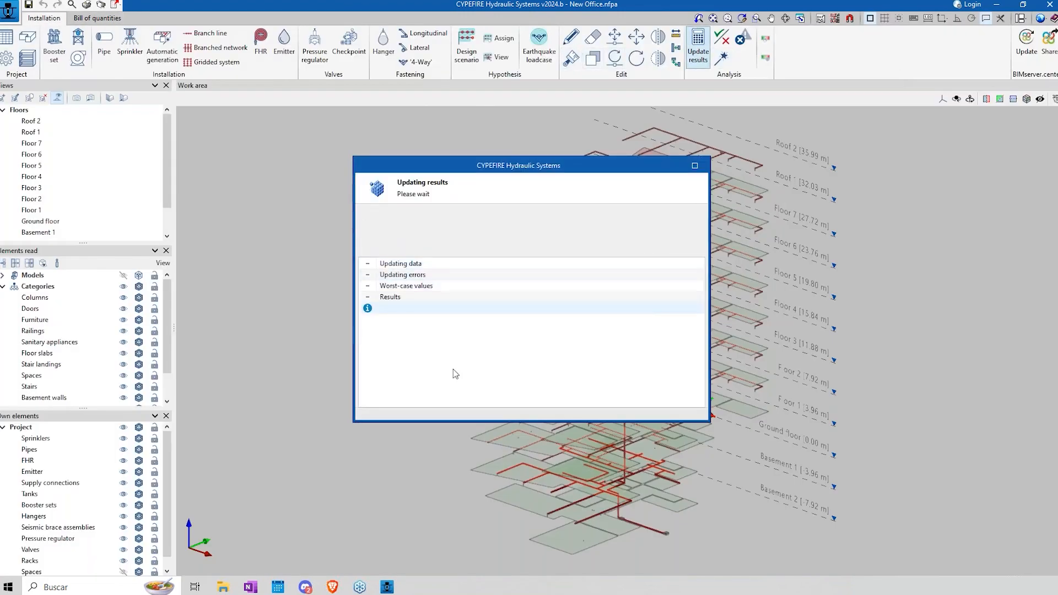
key("Return")
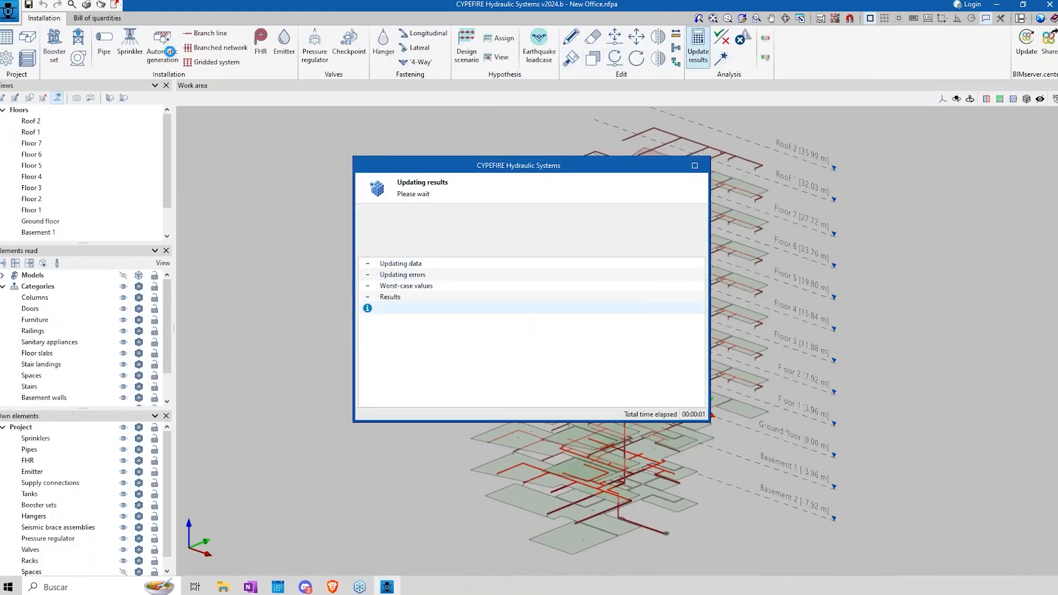
Step: Reopen the bill of quantities and inspect the sprinkler network in its 3D view from another angle
left_click(112, 20)
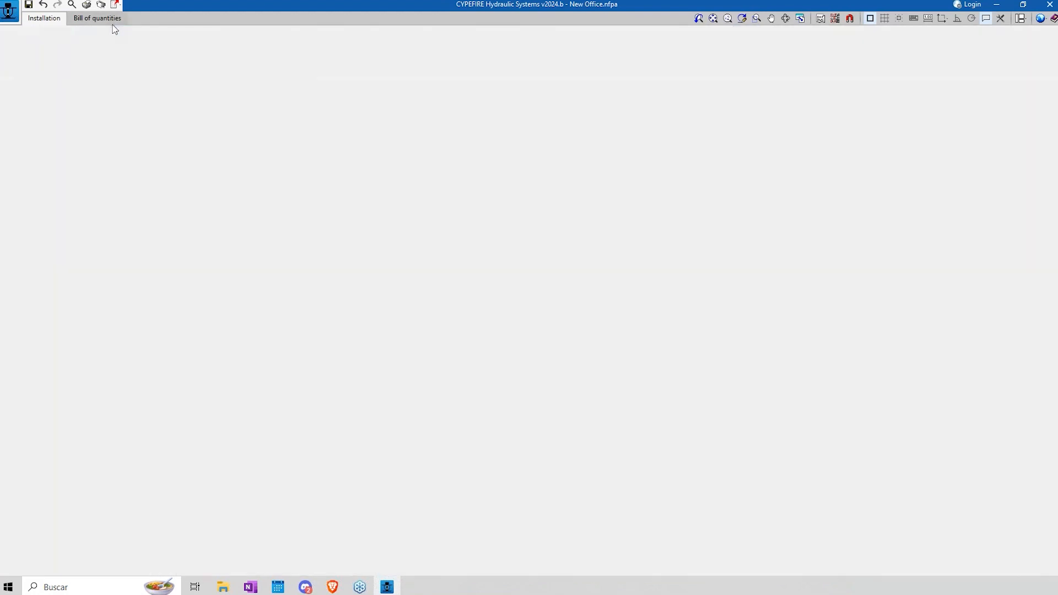
mouse_move(796, 338)
middle_mouse_down()
mouse_move(912, 319)
mouse_move(793, 368)
middle_mouse_up()
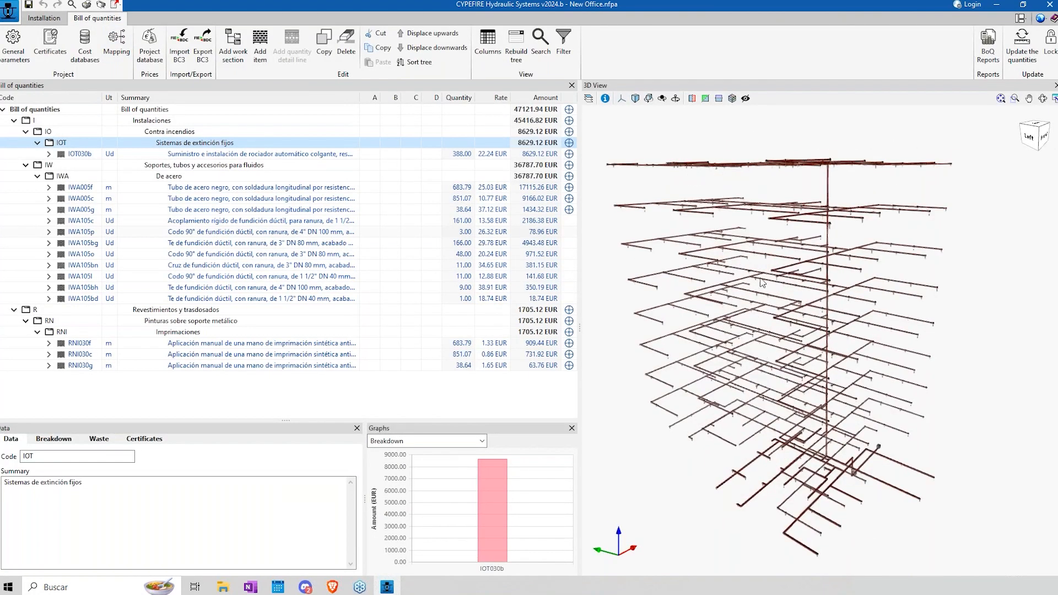
scroll(762, 282, "up", 3)
scroll(741, 291, "down", 3)
middle_click_drag(741, 291, 710, 301)
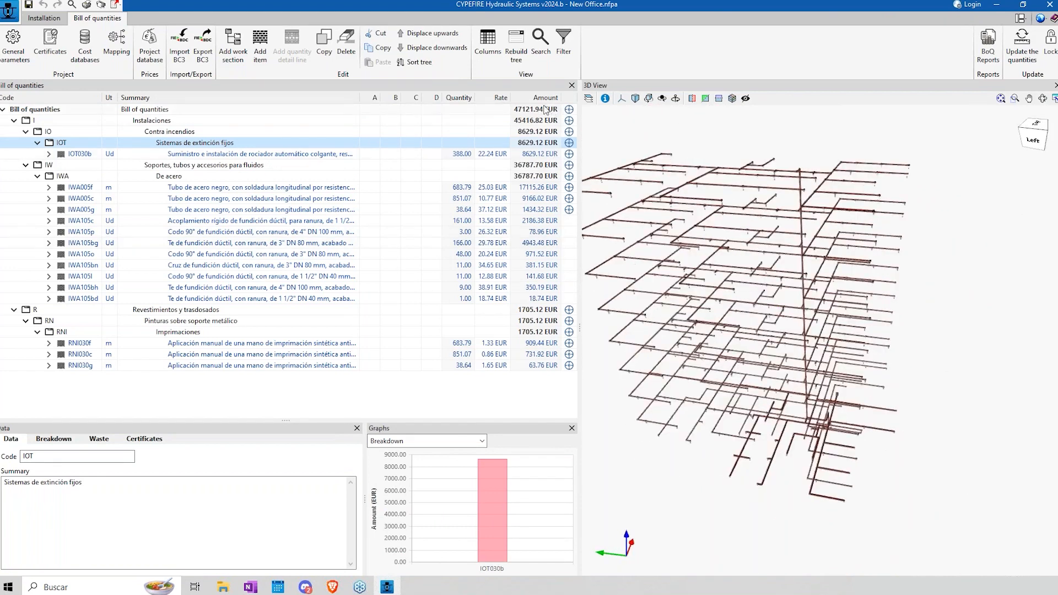
Step: Review the available currencies, decimals and percentages in the general parameters of the bill of quantities, cancelling without changes
left_click(13, 44)
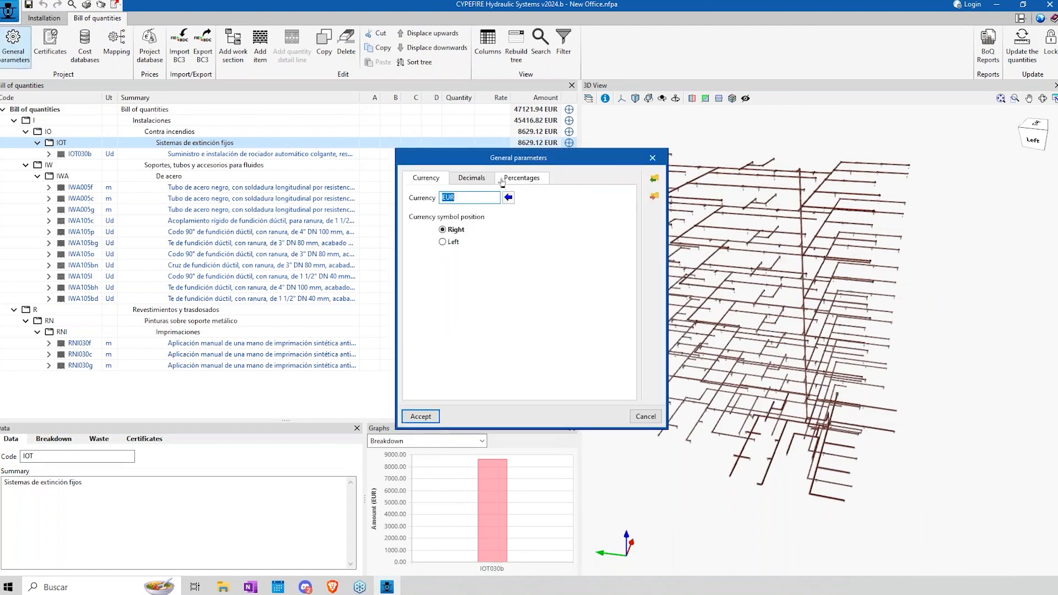
left_click(512, 204)
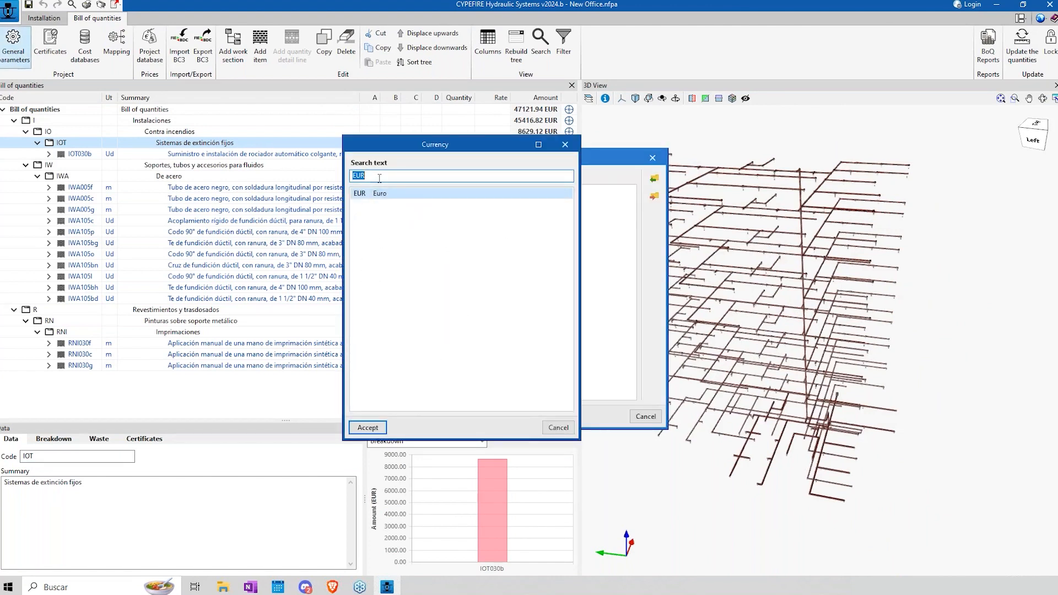
key("BackSpace")
left_click_drag(566, 221, 569, 355)
left_click(558, 427)
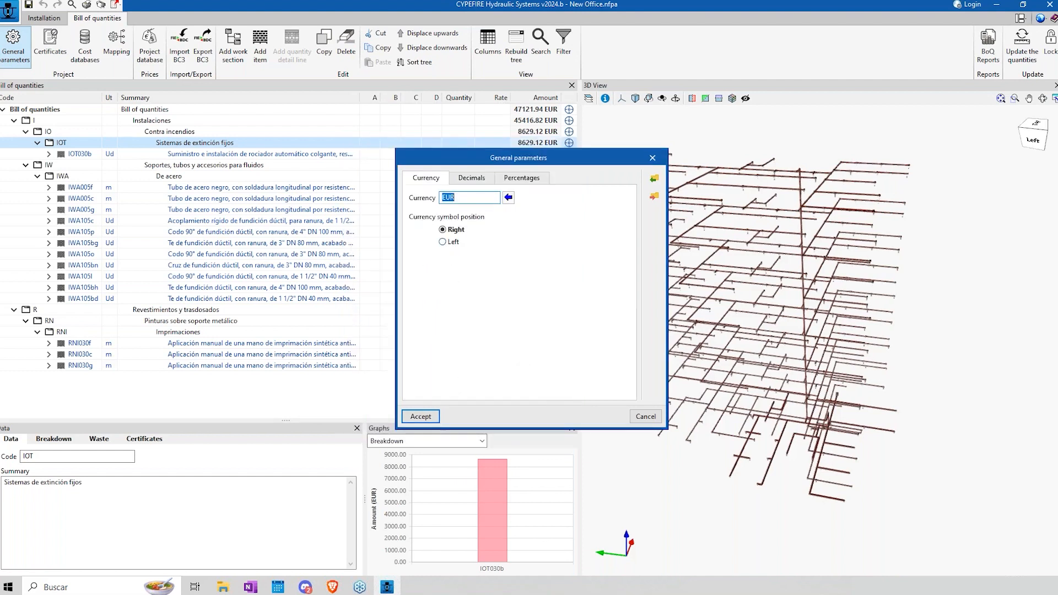
left_click(472, 178)
left_click(521, 178)
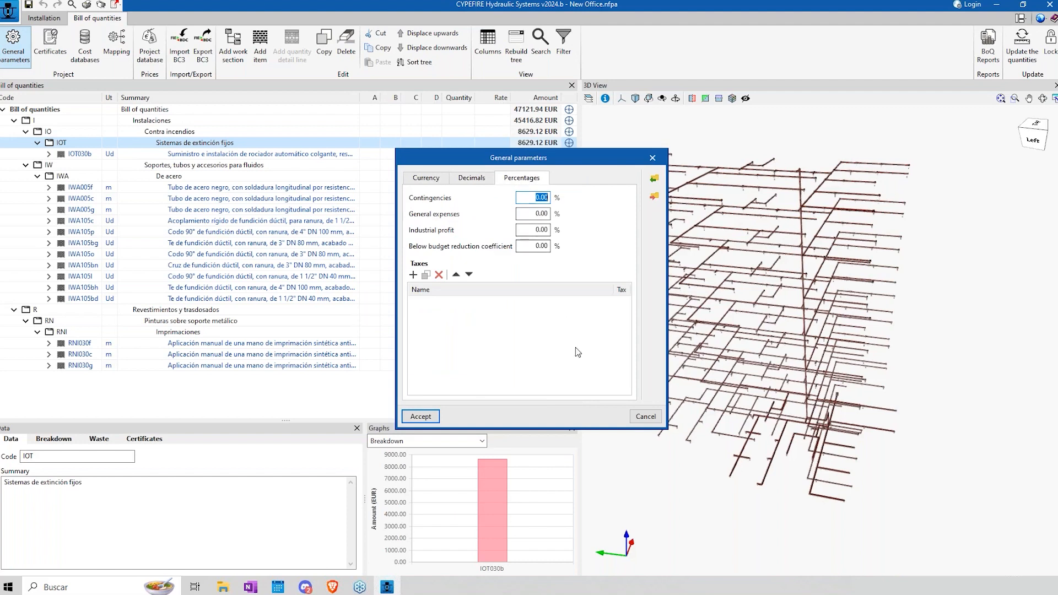
left_click(643, 415)
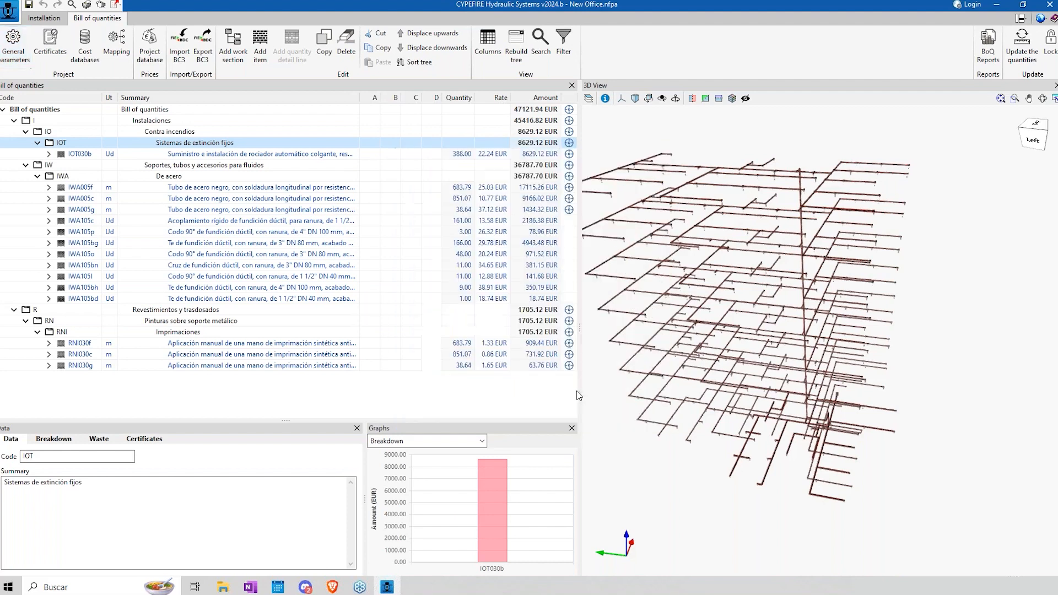
Step: Create a copy of the CYPE España cost database named cost and open it for editing
left_click(84, 61)
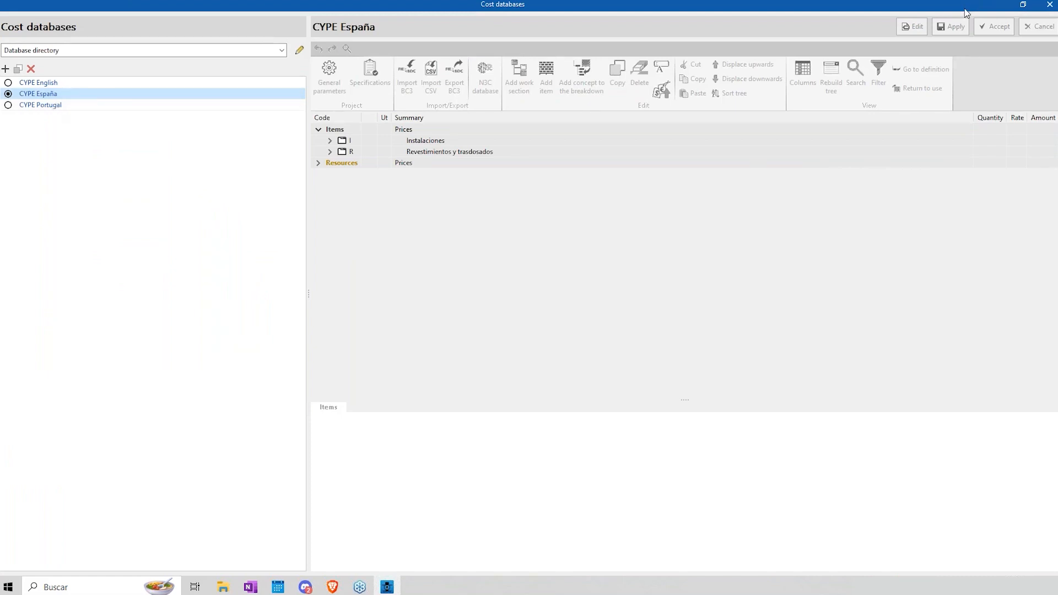
left_click(18, 70)
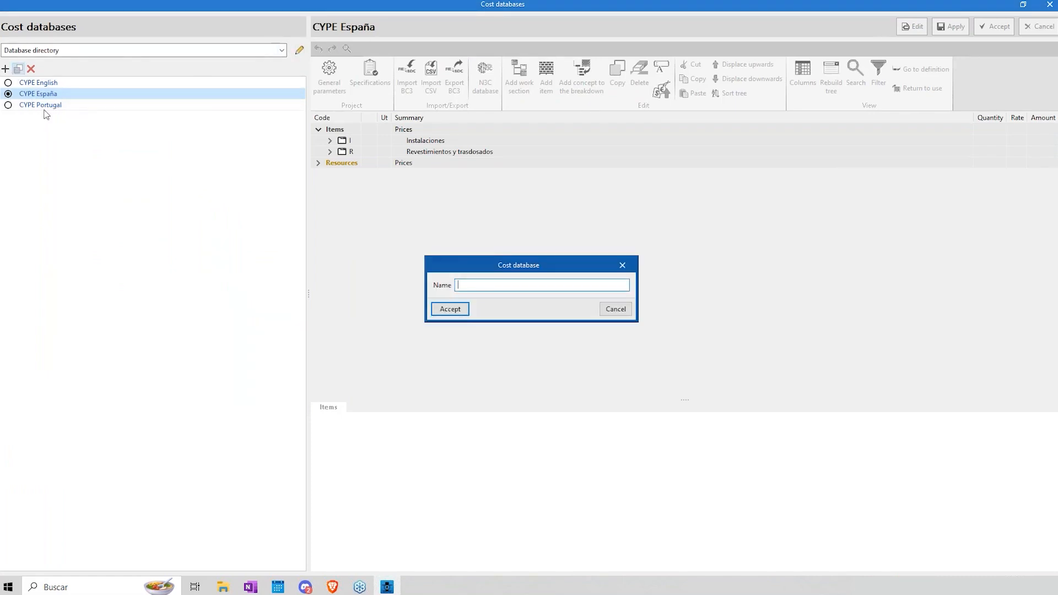
left_click(438, 308)
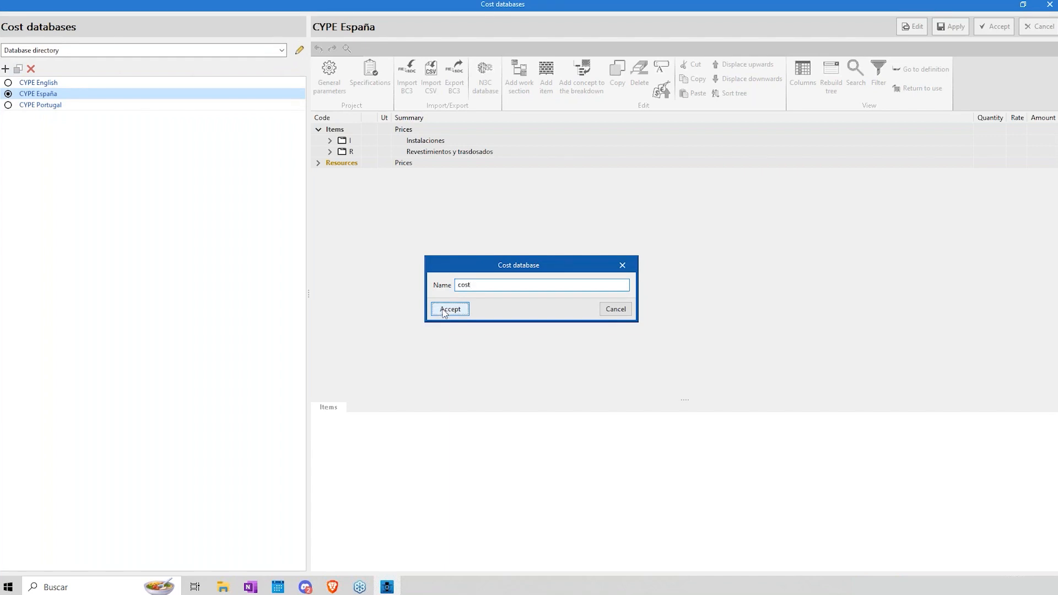
left_click(912, 26)
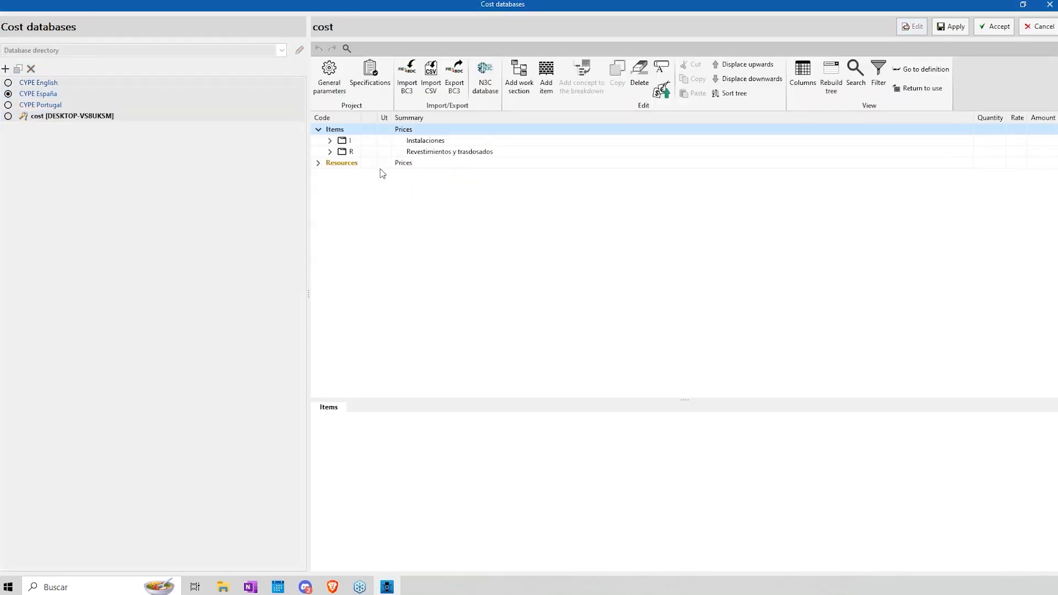
Step: Expand the installations and resources of the cost database and examine labour mo032 and the 4" DN 100 mm steel pipe material
left_click(330, 140)
left_click(329, 188)
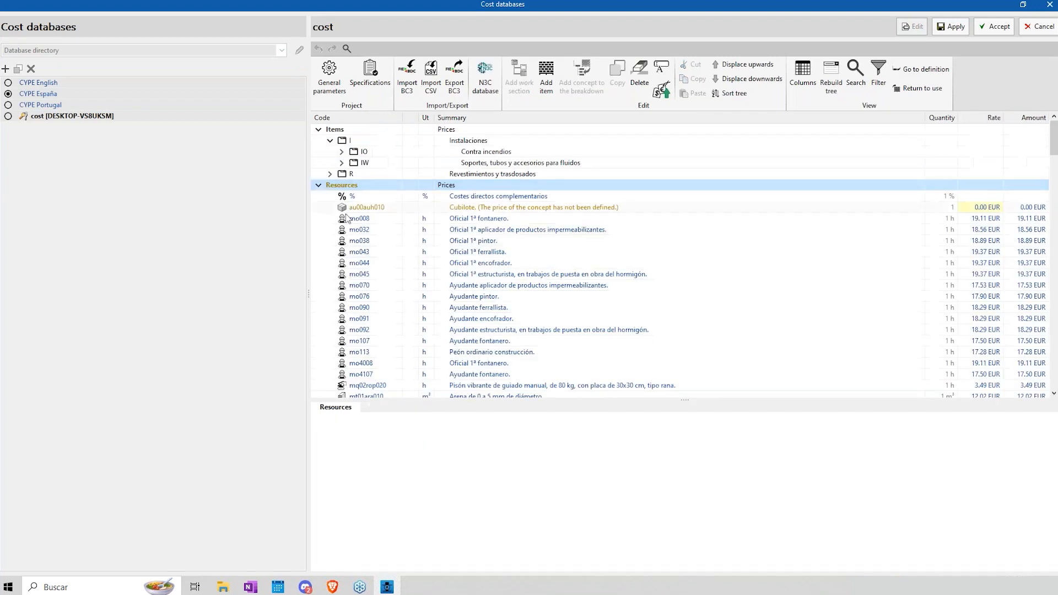
left_click(359, 231)
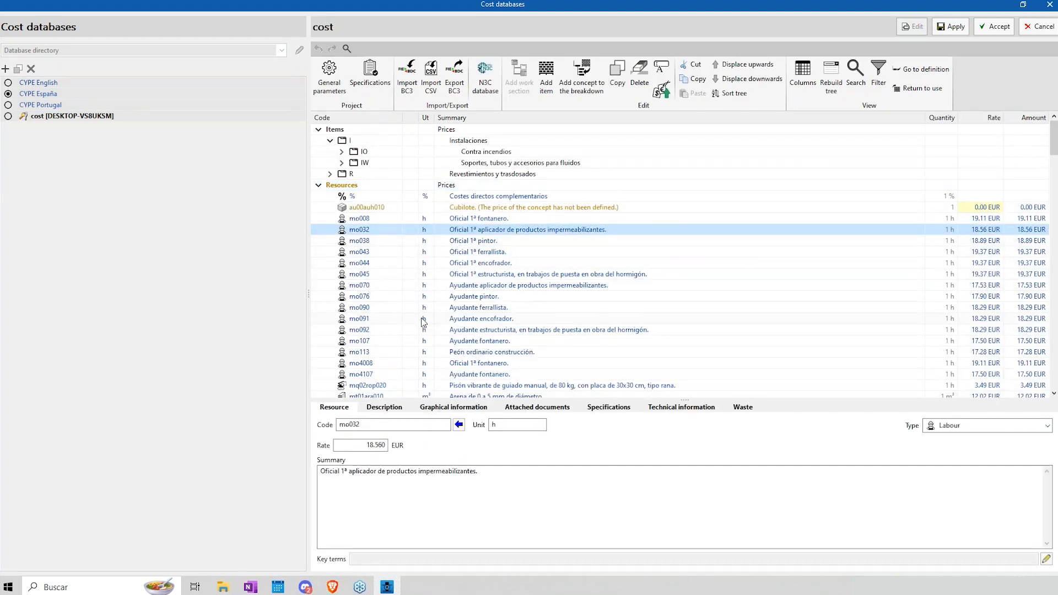
scroll(421, 319, "down", 6)
scroll(385, 352, "down", 3)
left_click(364, 310)
scroll(423, 316, "down", 7)
scroll(424, 319, "up", 20)
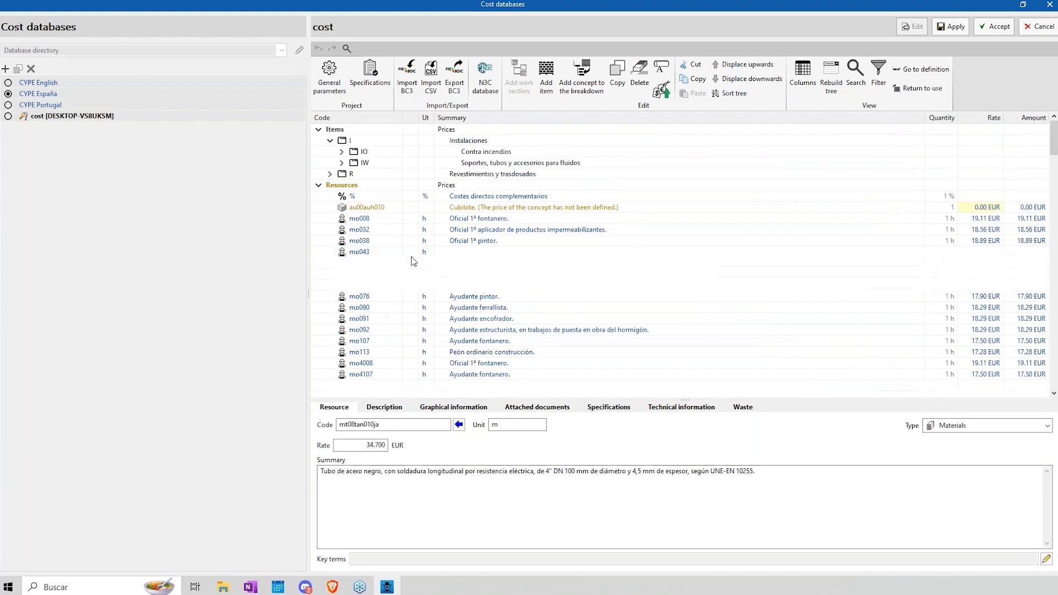
Step: Examine sprinkler item IOT030 in the fixed extinguishing systems section of Contra incendios, and close the cost databases
left_click(341, 163)
left_click(342, 151)
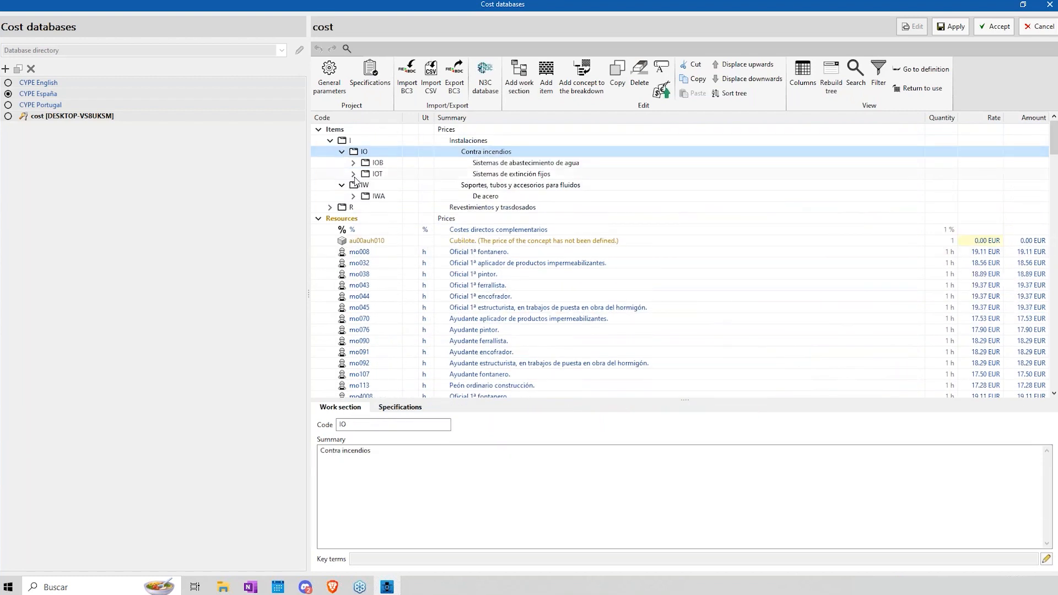
left_click(354, 174)
left_click(394, 186)
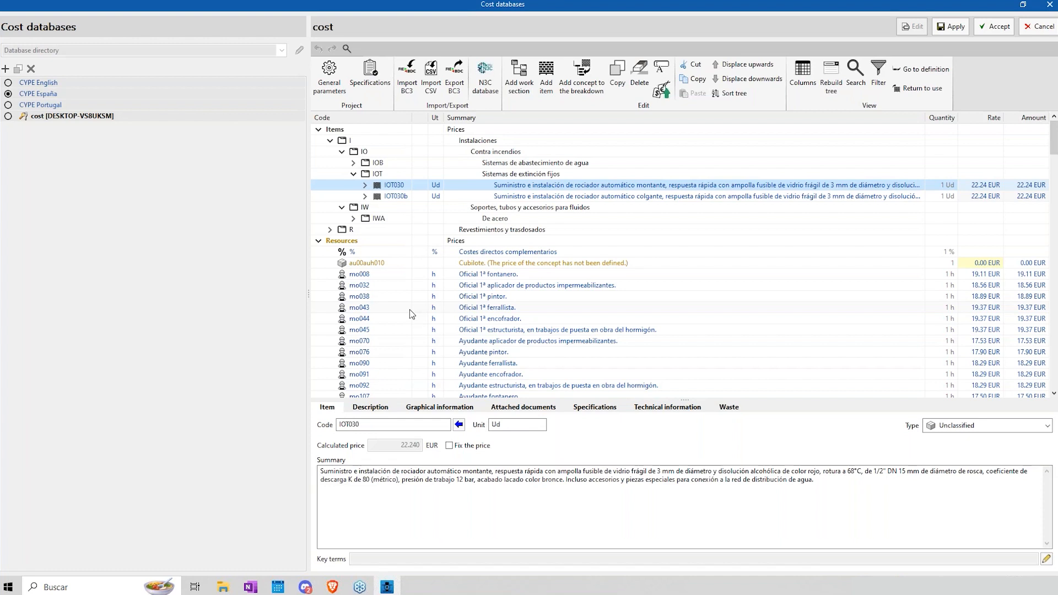
left_click(1050, 4)
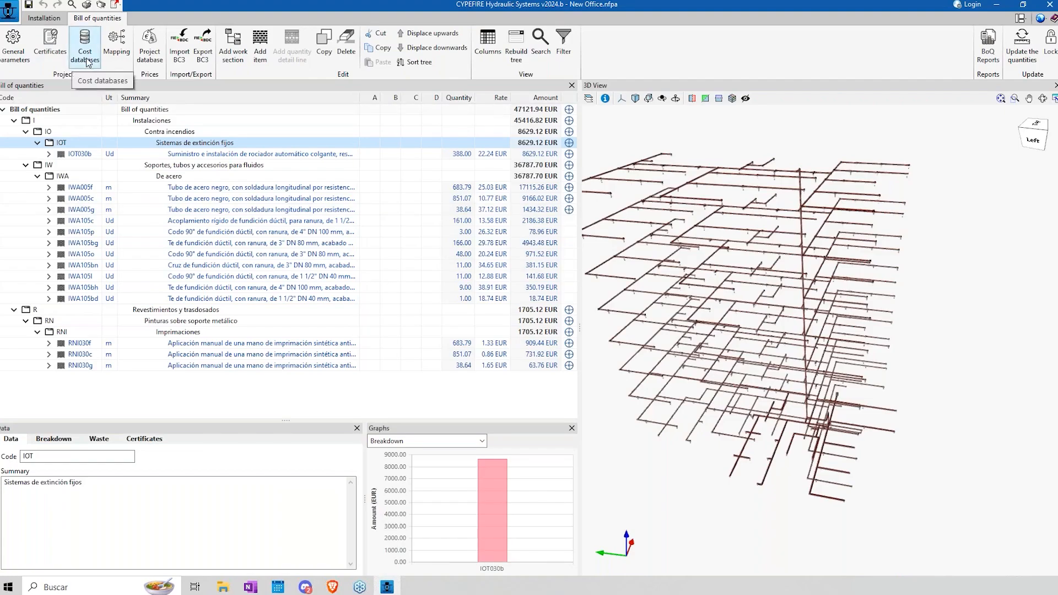
Step: Review the CYPE España mapping file linking installation elements to cost concept codes, and close it
left_click(116, 47)
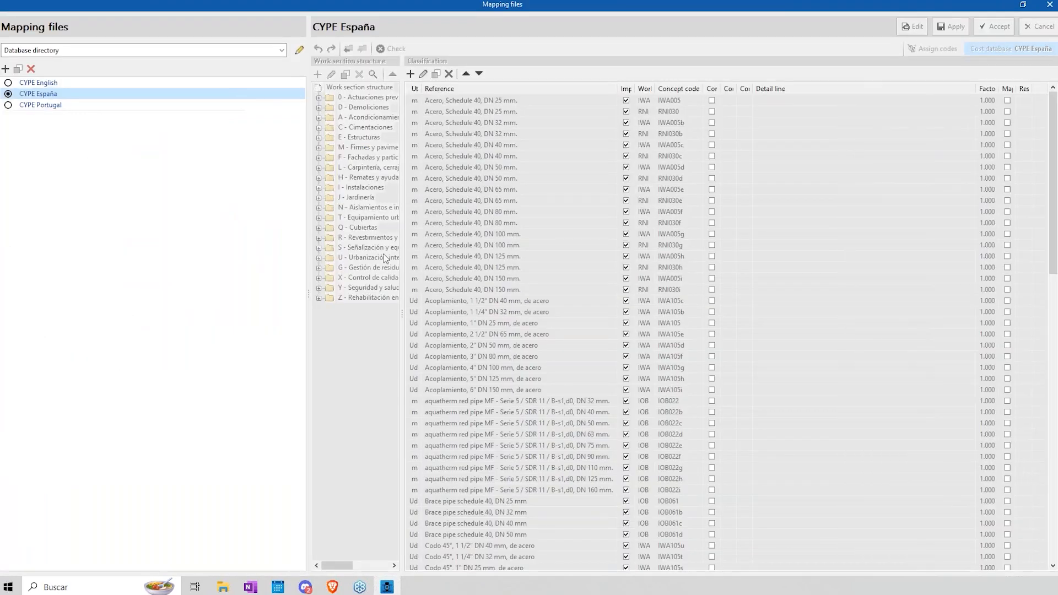
left_click(1023, 4)
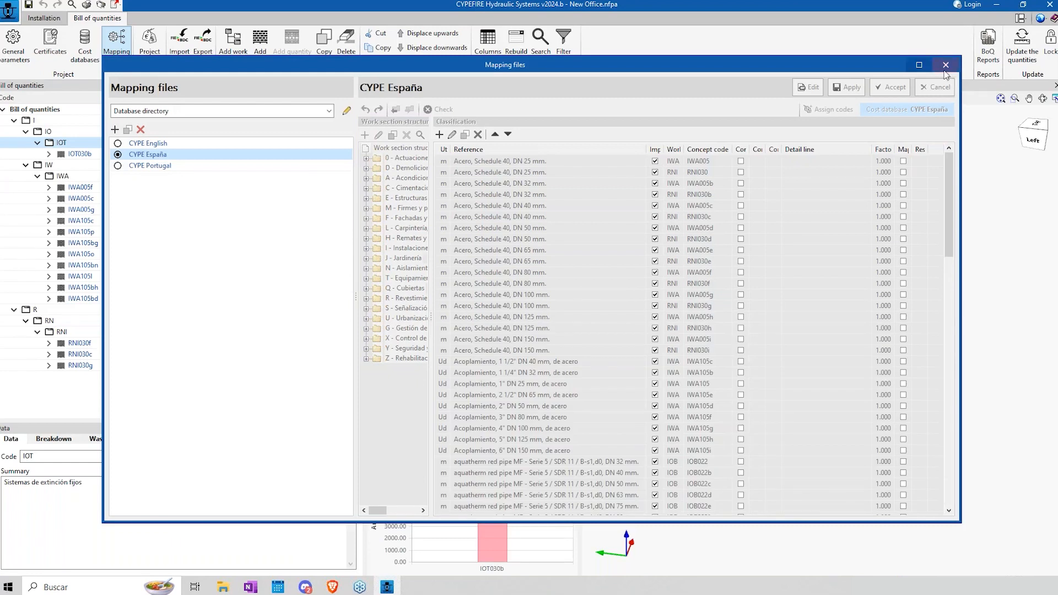
left_click(946, 66)
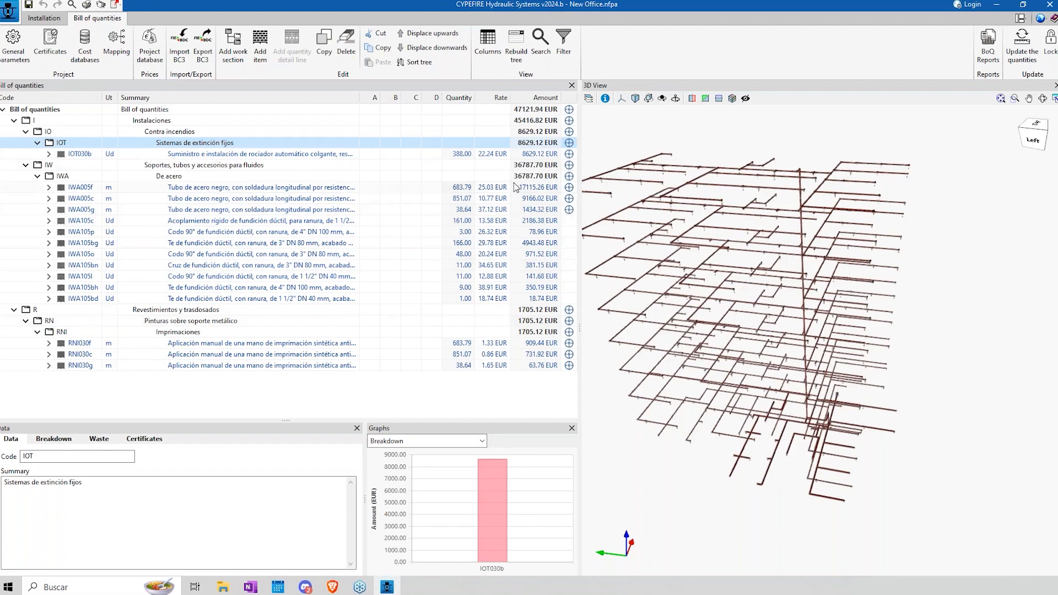
Step: Change how the project's own elements are displayed in the 3D view and widen that view beside the bill of quantities
left_click(534, 111)
scroll(781, 252, "up", 4)
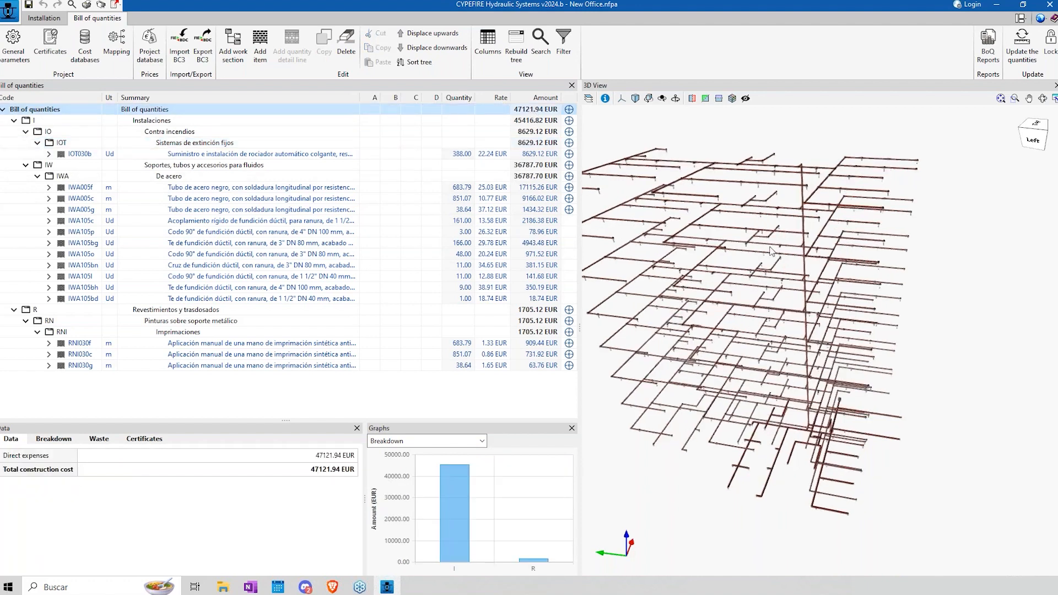
left_click(587, 98)
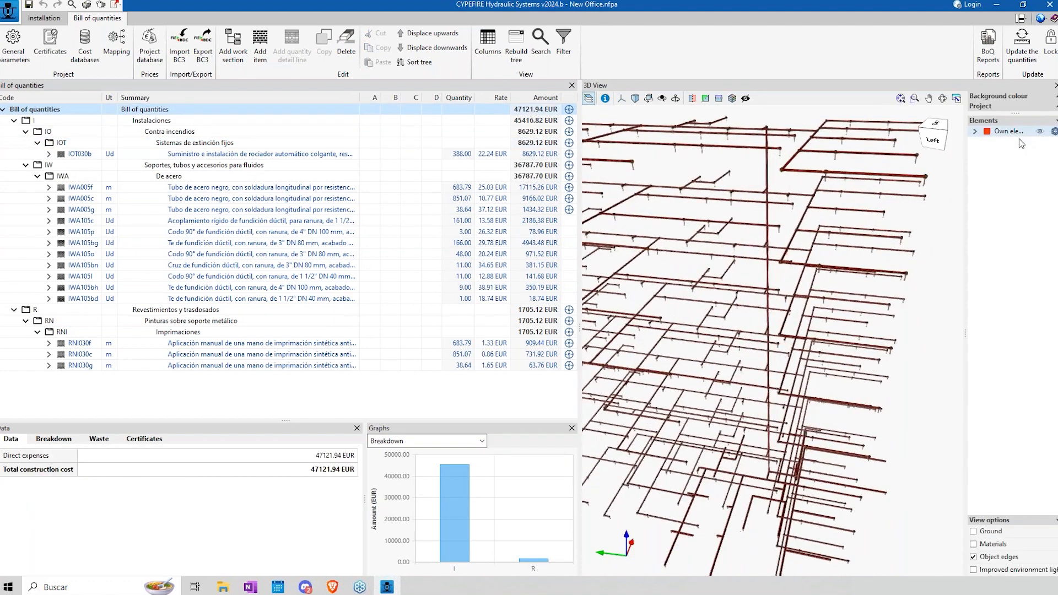
left_click(1055, 133)
left_click(302, 224)
left_click(290, 298)
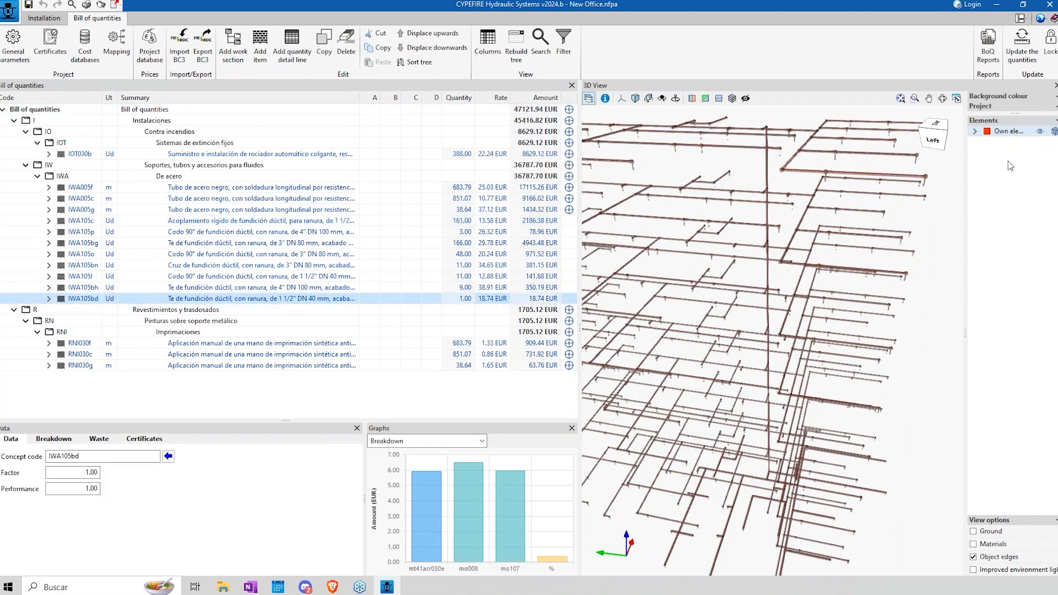
left_click(588, 98)
left_click_drag(580, 331, 481, 331)
left_click(472, 313)
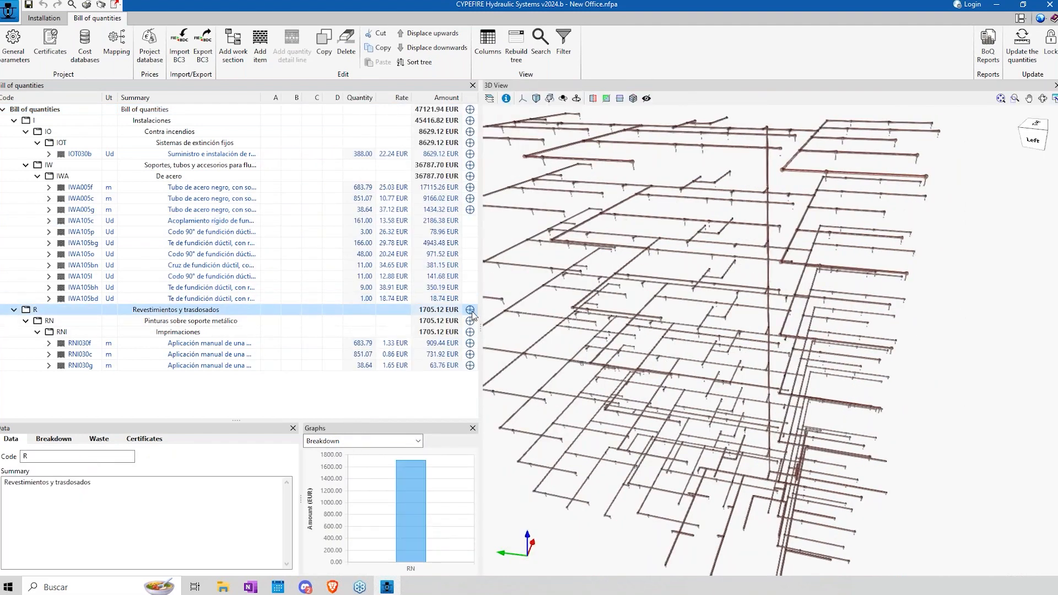
Step: Expand item IWA005f and locate its pipes and its Schedule 40, DN 80 mm quantity line in the 3D view, and select item IWA005g
left_click(38, 180)
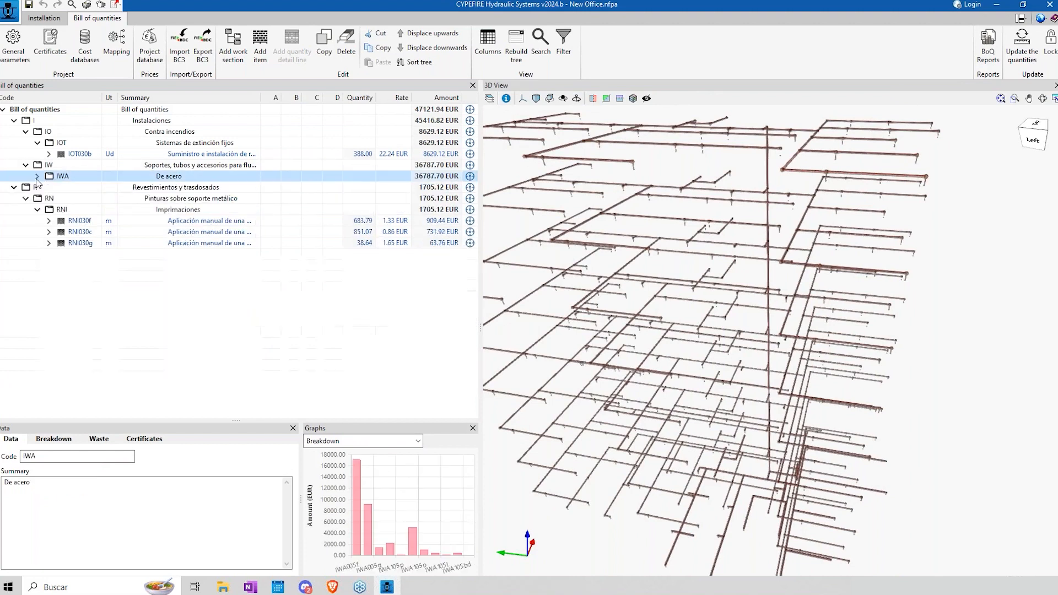
left_click(49, 187)
left_click(190, 198)
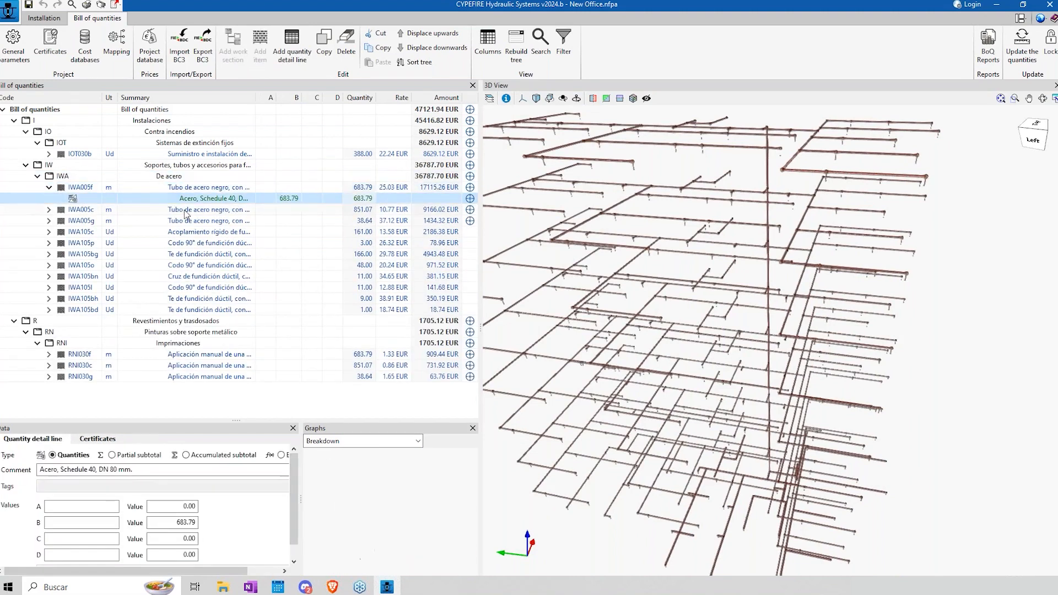
left_click(471, 190)
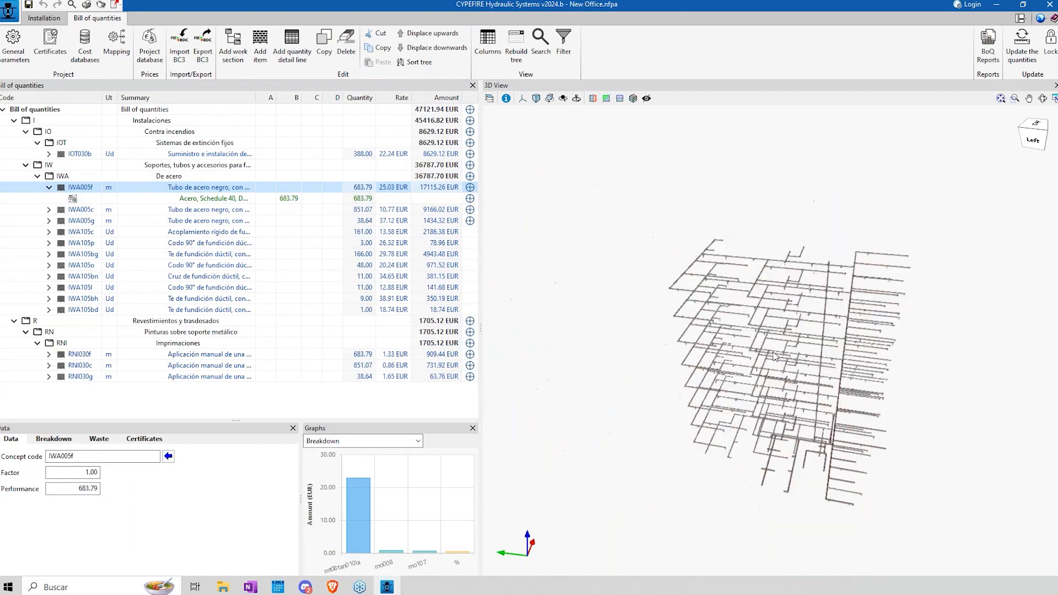
left_click(469, 199)
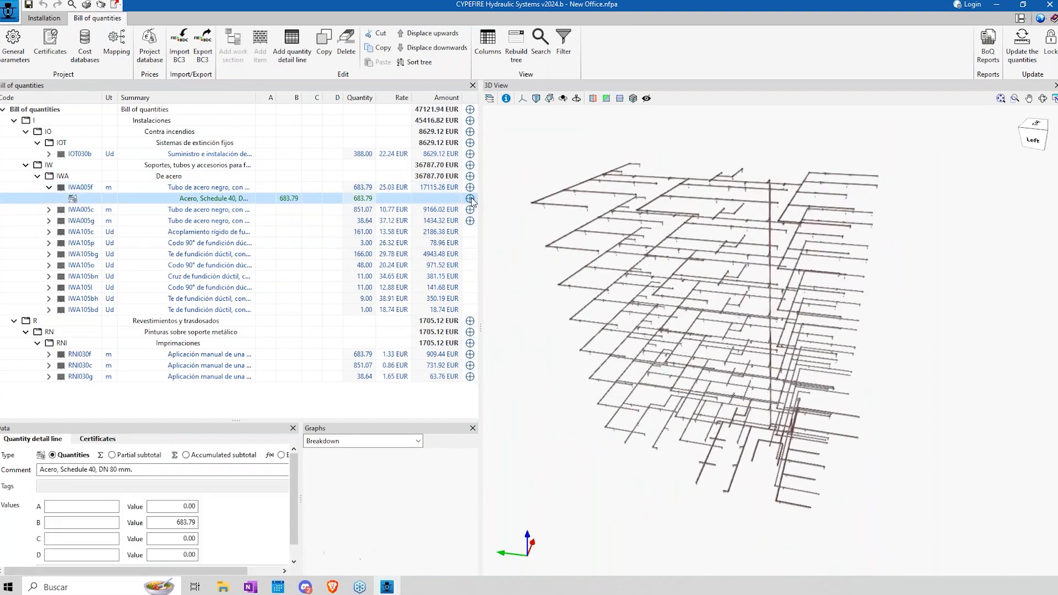
left_click(469, 221)
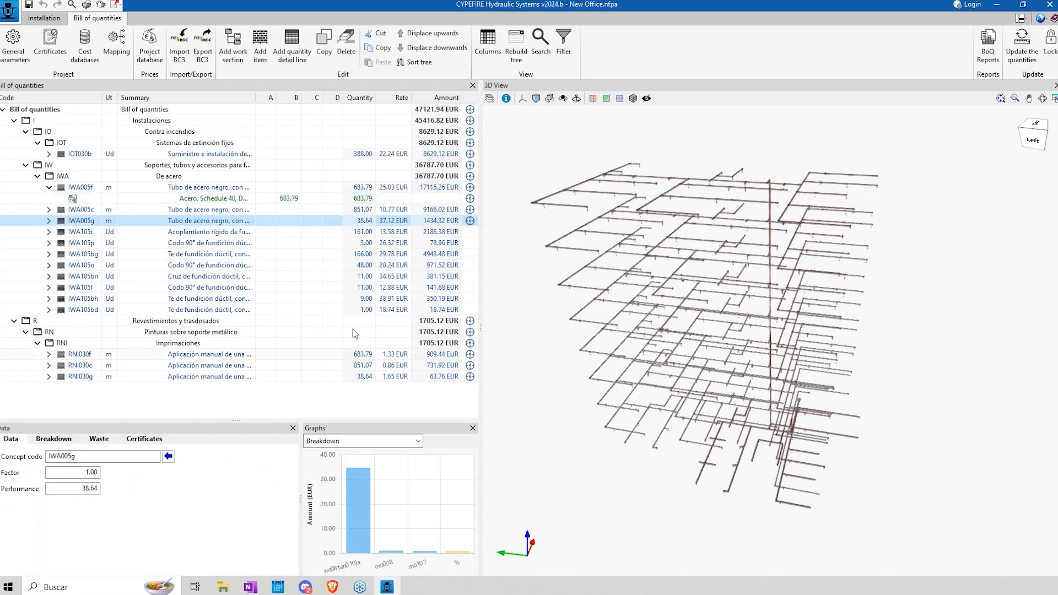
left_click(47, 19)
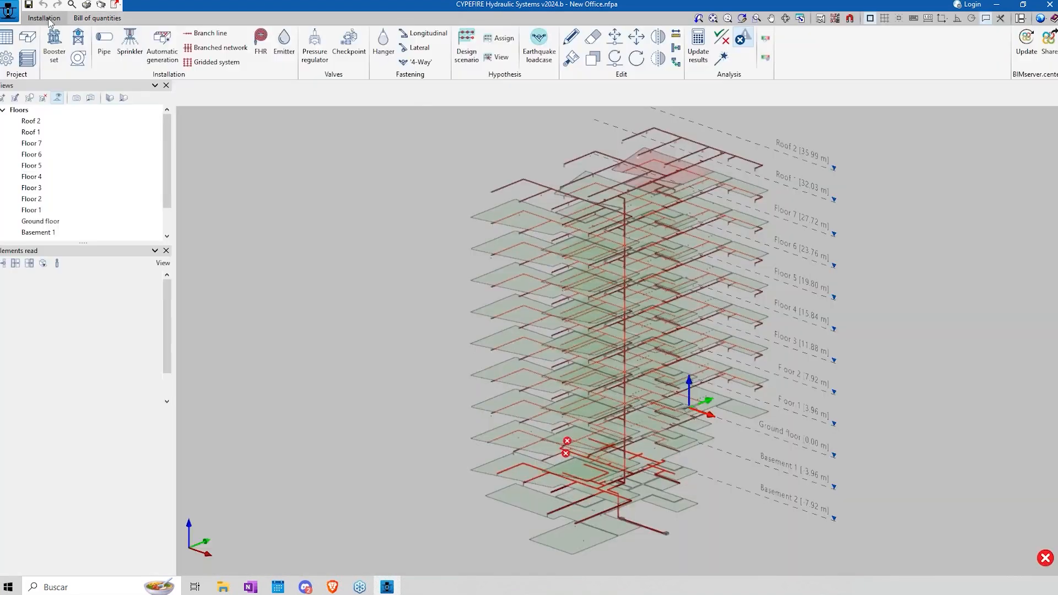
left_click(90, 20)
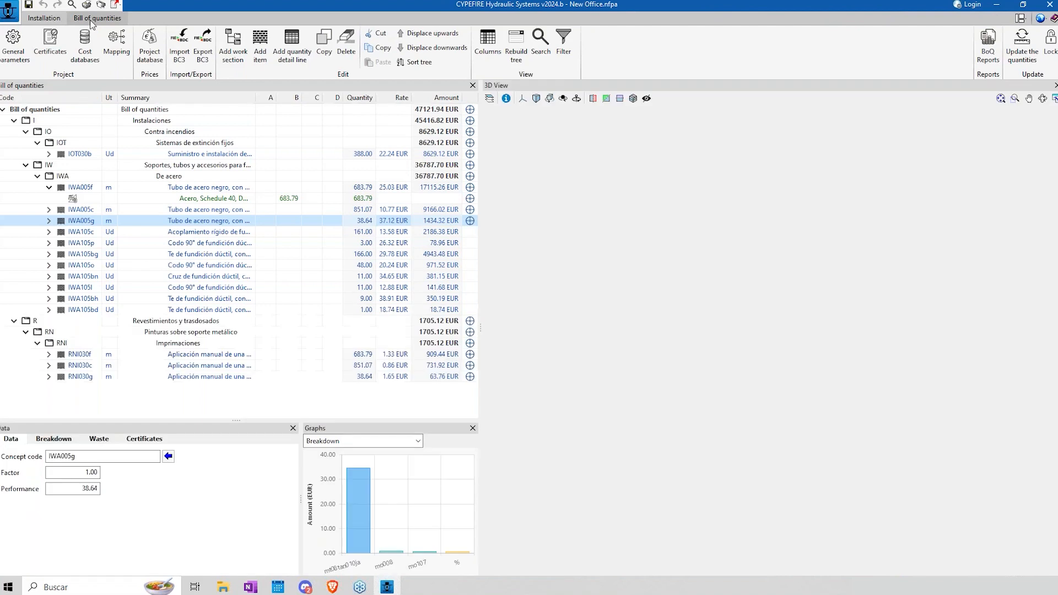
left_click(46, 20)
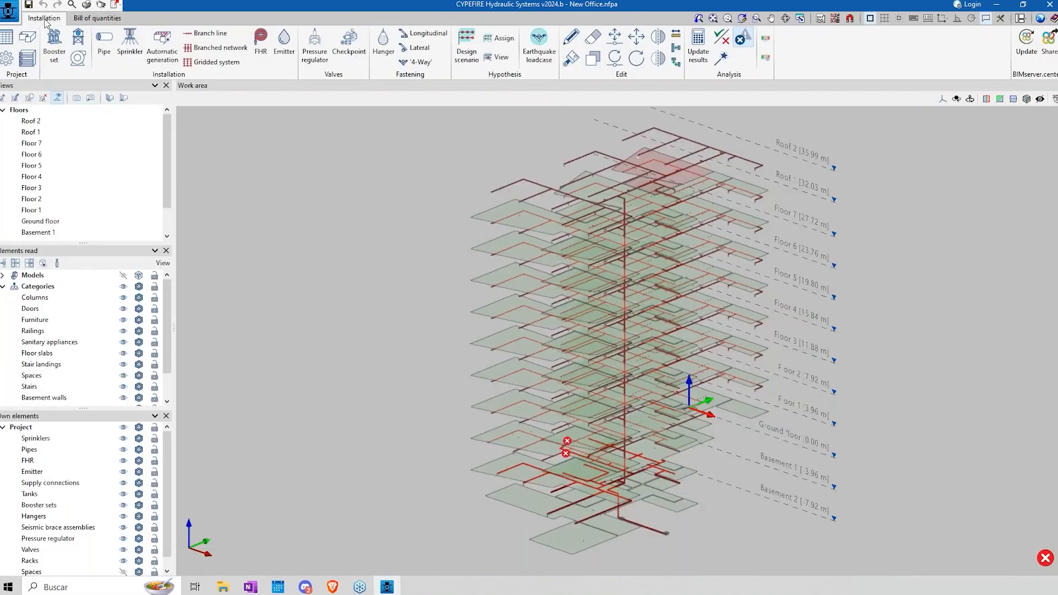
left_click(98, 19)
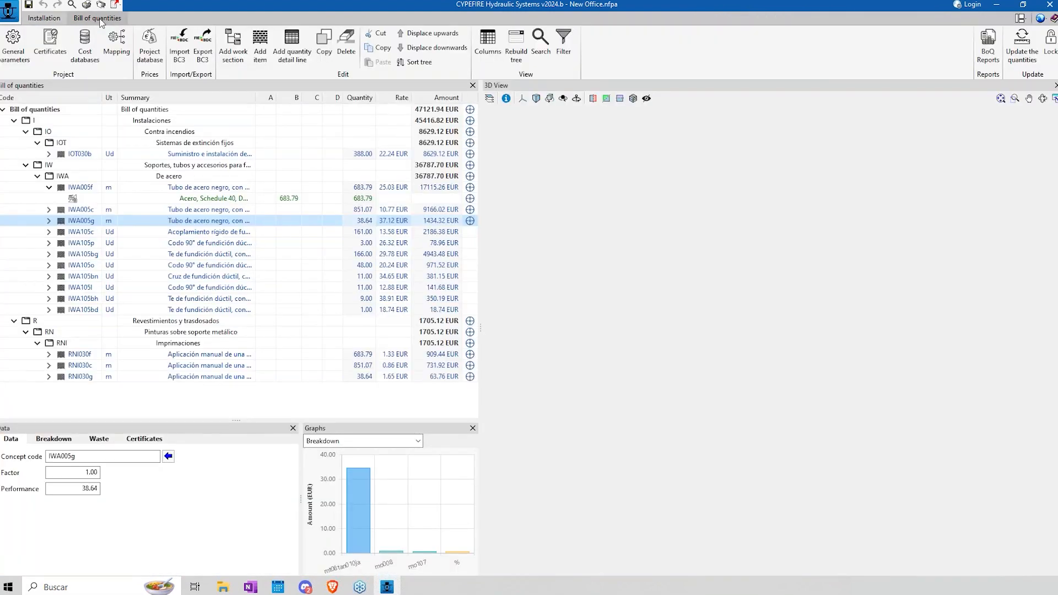
Step: Return to the installation model and examine the Riesgo Ordinario (Grupo 3) checks in the specific requirements for each space
left_click(44, 19)
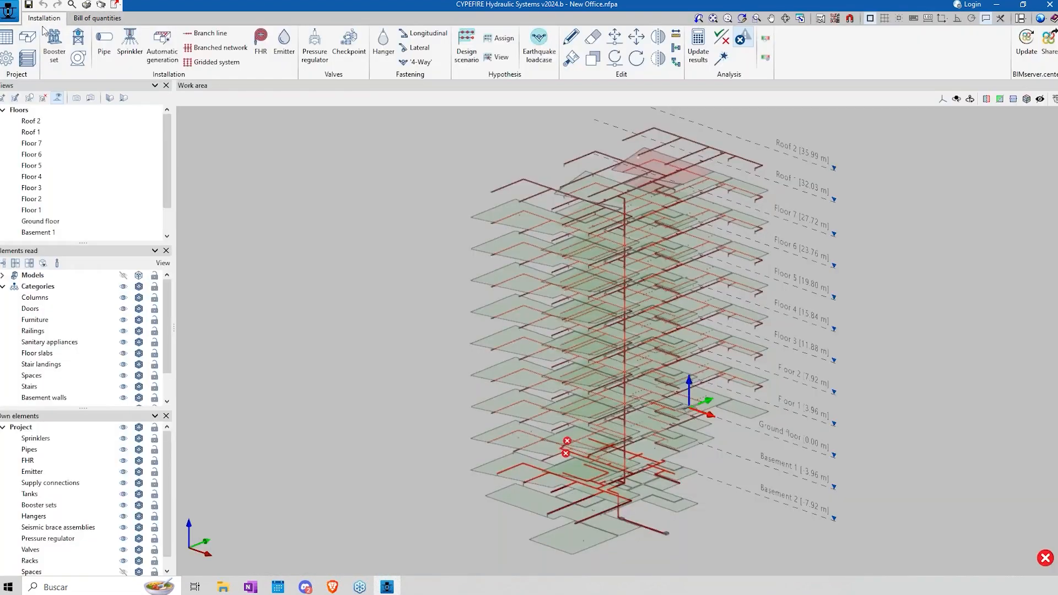
left_click(7, 57)
left_click(457, 195)
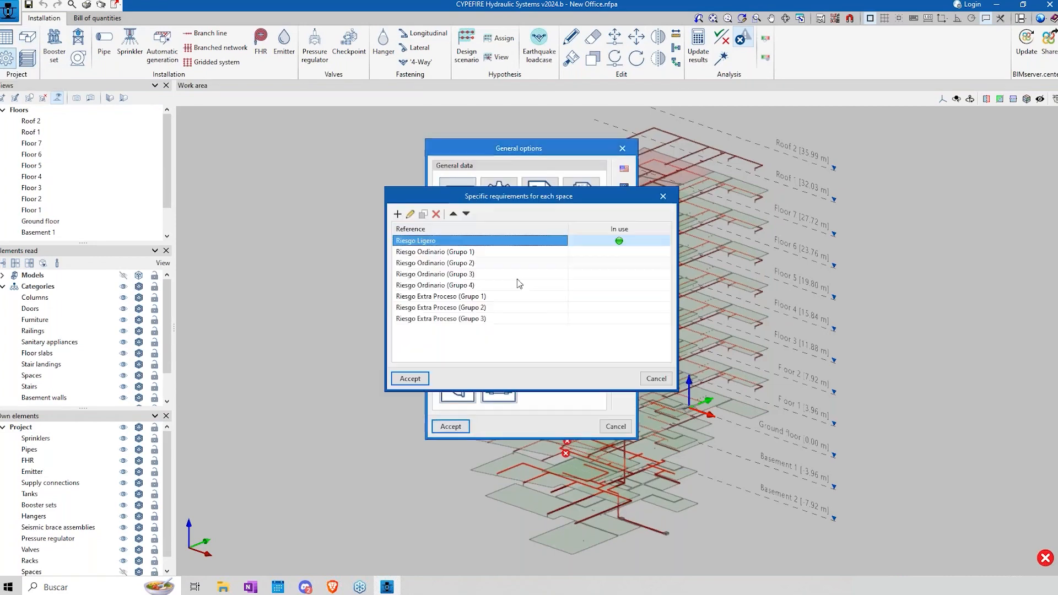
left_click(447, 273)
left_click(410, 215)
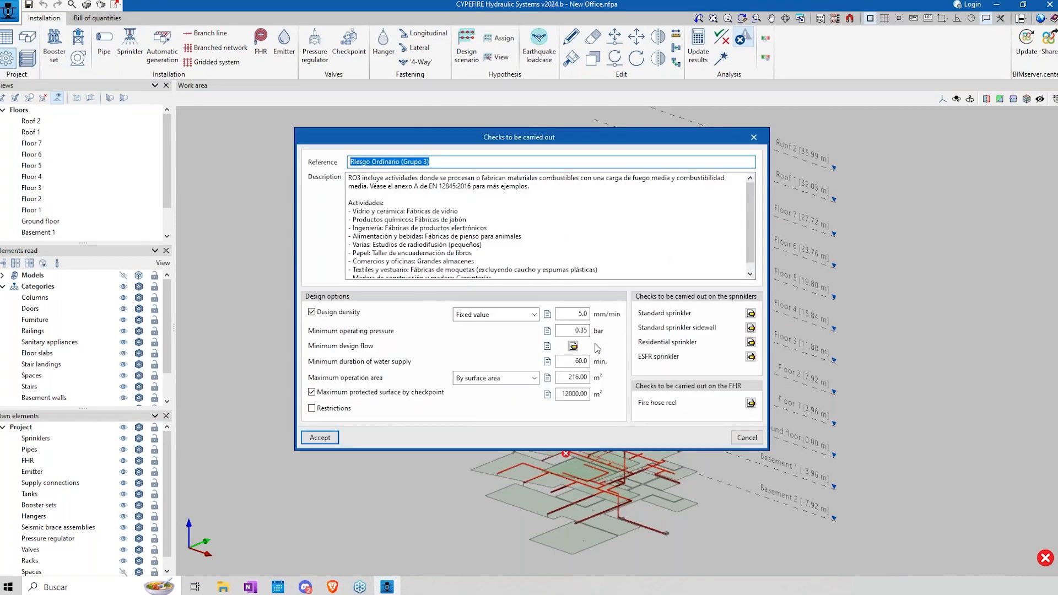
key("Escape")
key("Escape")
Step: Review the Cobre, tipo K entry in the pipes catalogue, and leave the general options without saving changes
left_click(532, 316)
left_click(428, 256)
left_click(410, 213)
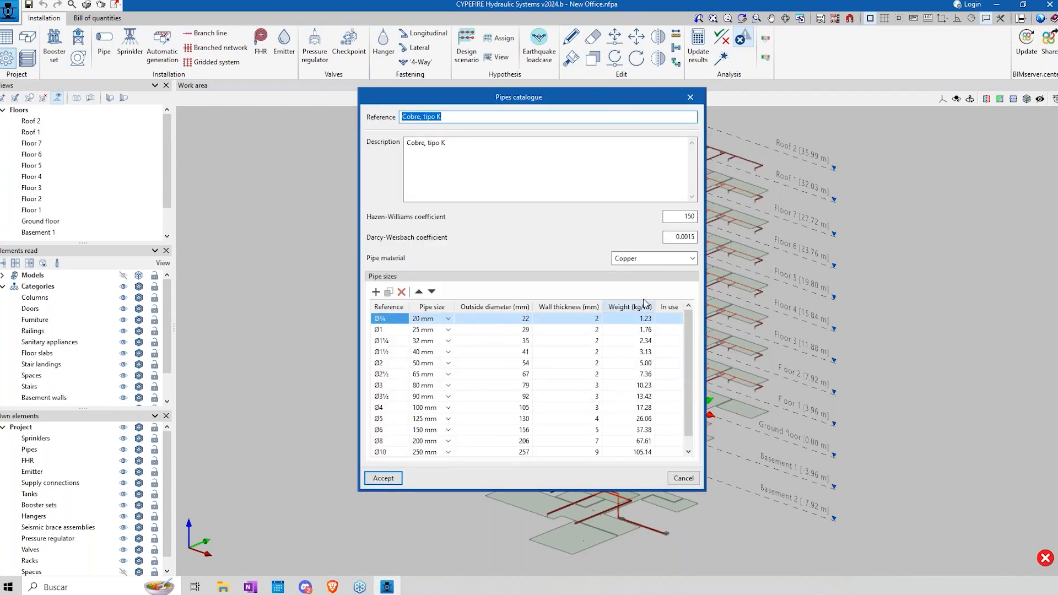
left_click(679, 237)
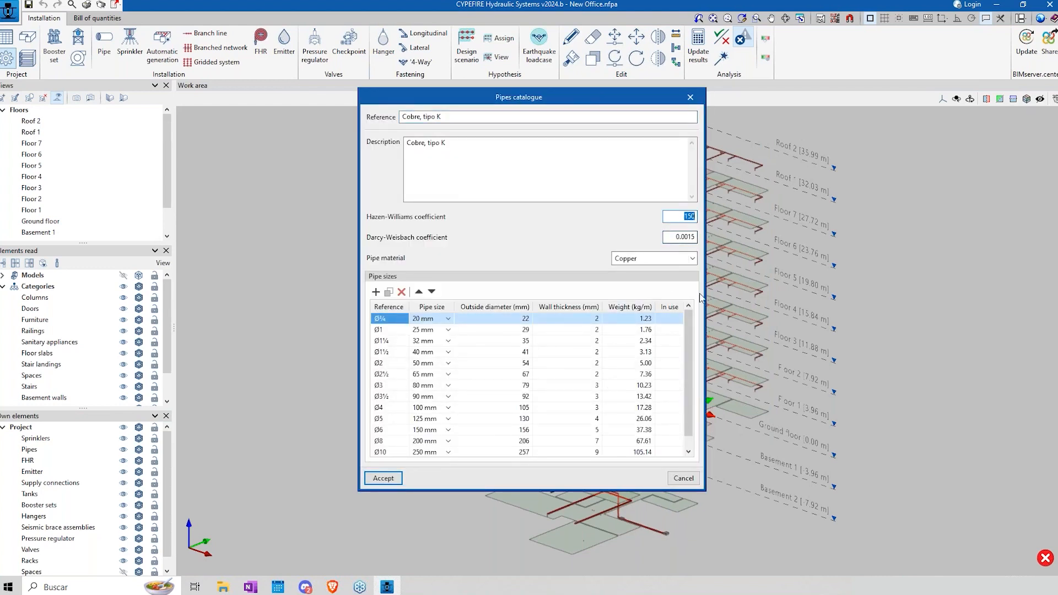
left_click(683, 478)
left_click(650, 462)
left_click(617, 429)
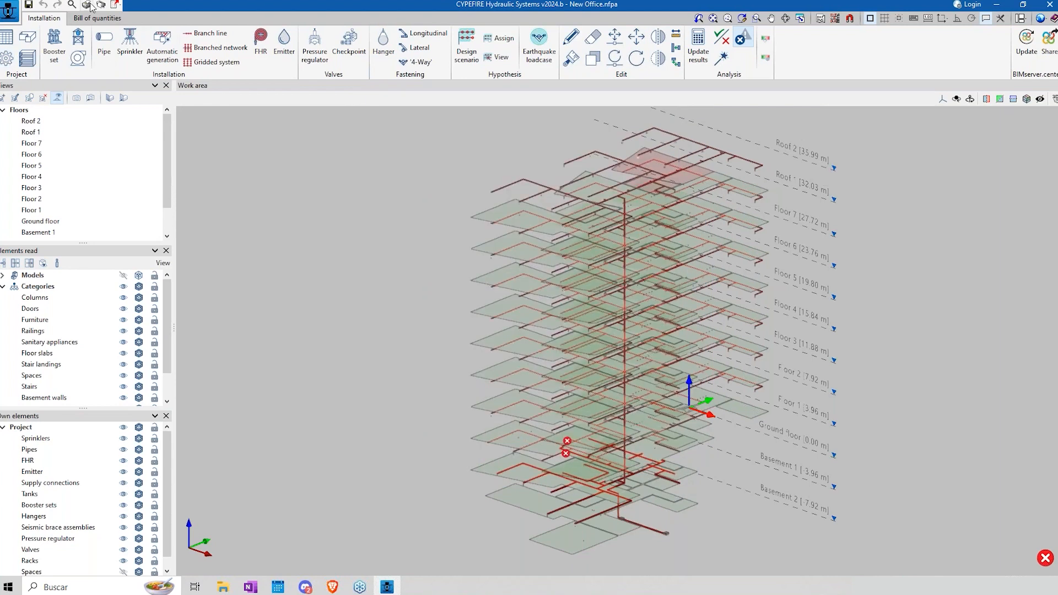
Step: Update the hydraulic analysis results and choose the Project report
left_click(693, 47)
left_click(535, 323)
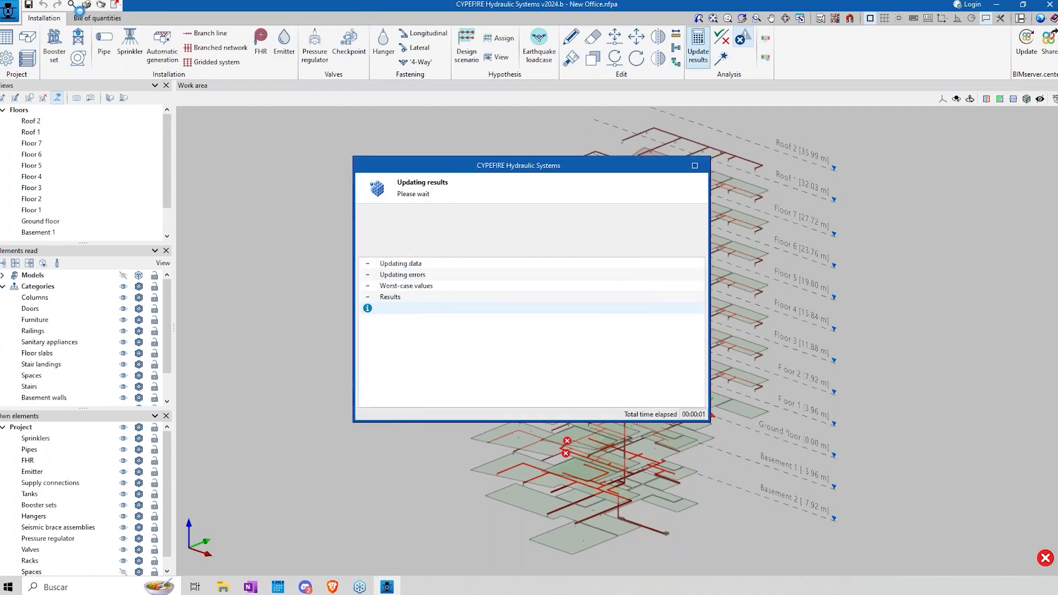
left_click(9, 10)
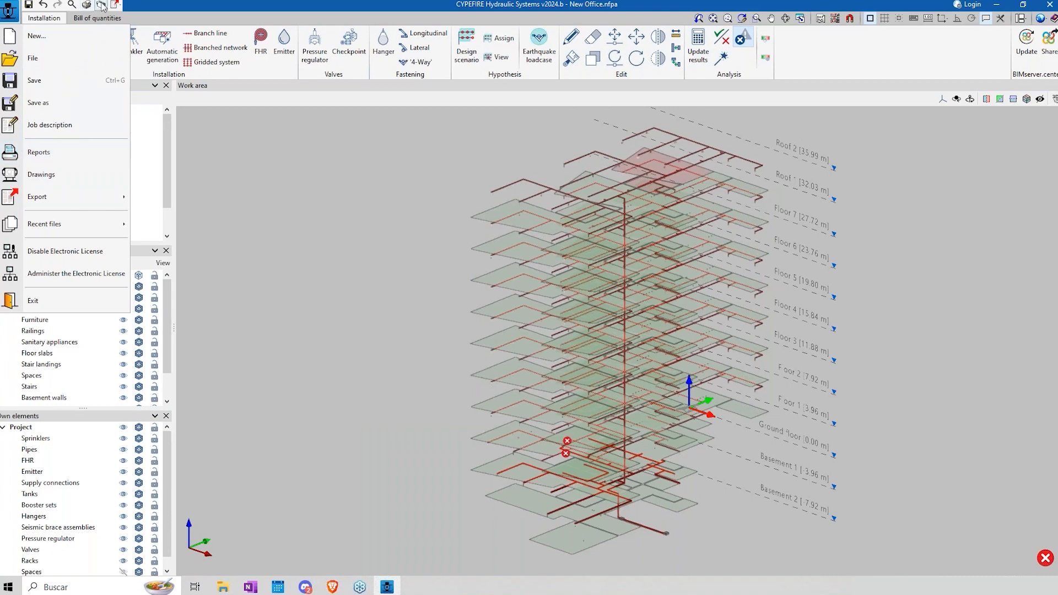
left_click(56, 154)
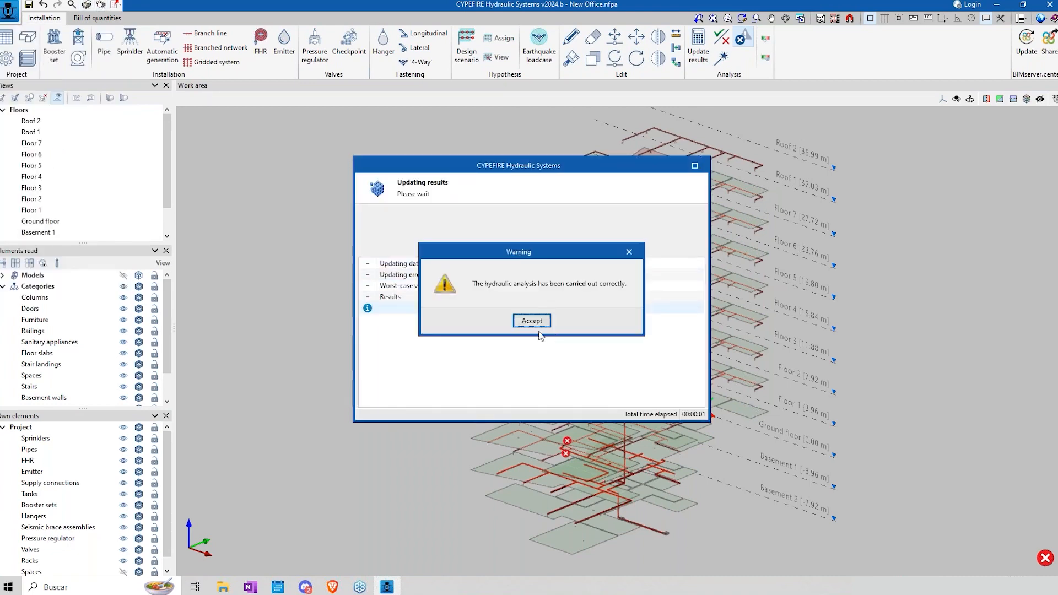
left_click(531, 322)
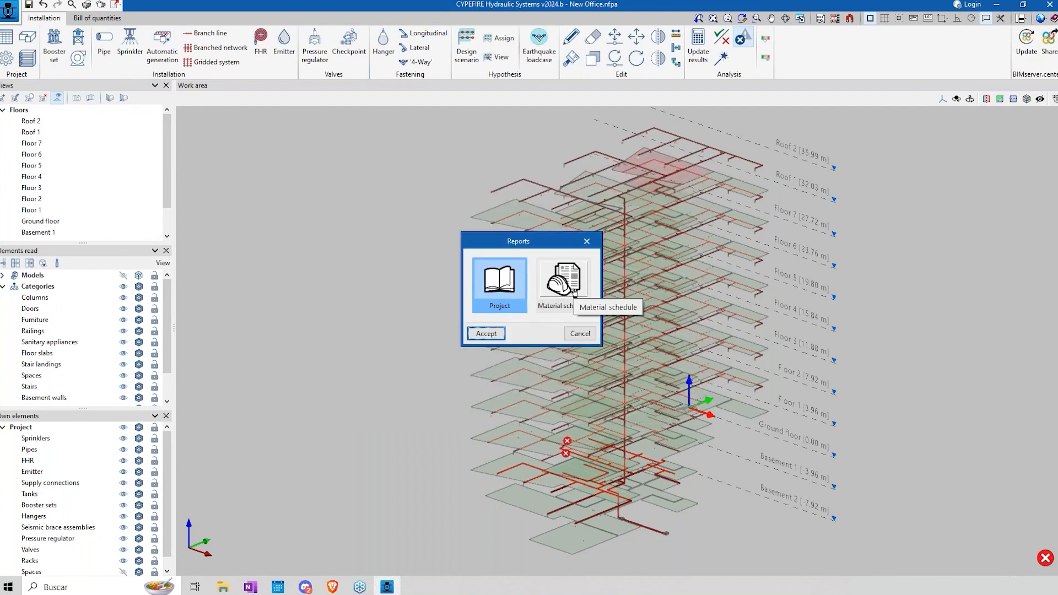
left_click(497, 336)
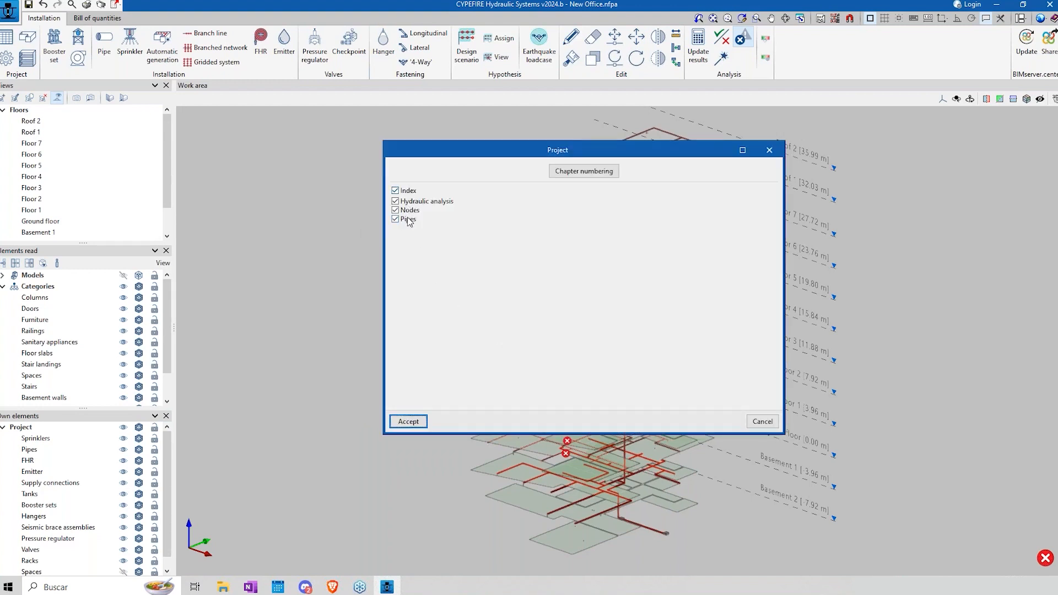
Step: Check the chapter numbering options and generate the Project report with index, hydraulic analysis, nodes and pipes
left_click(577, 175)
left_click_drag(579, 216, 806, 232)
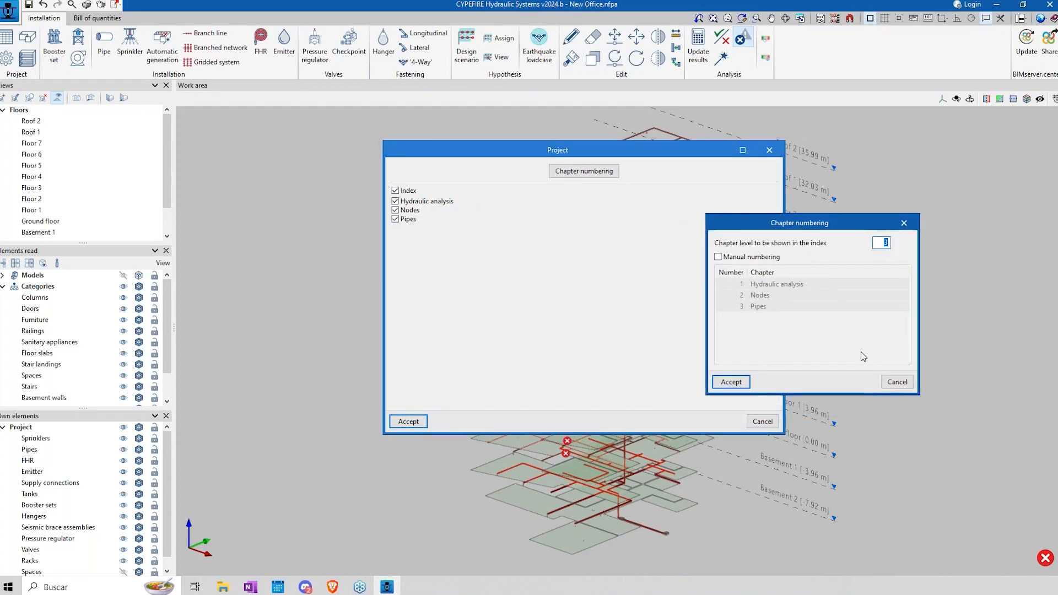
left_click(885, 385)
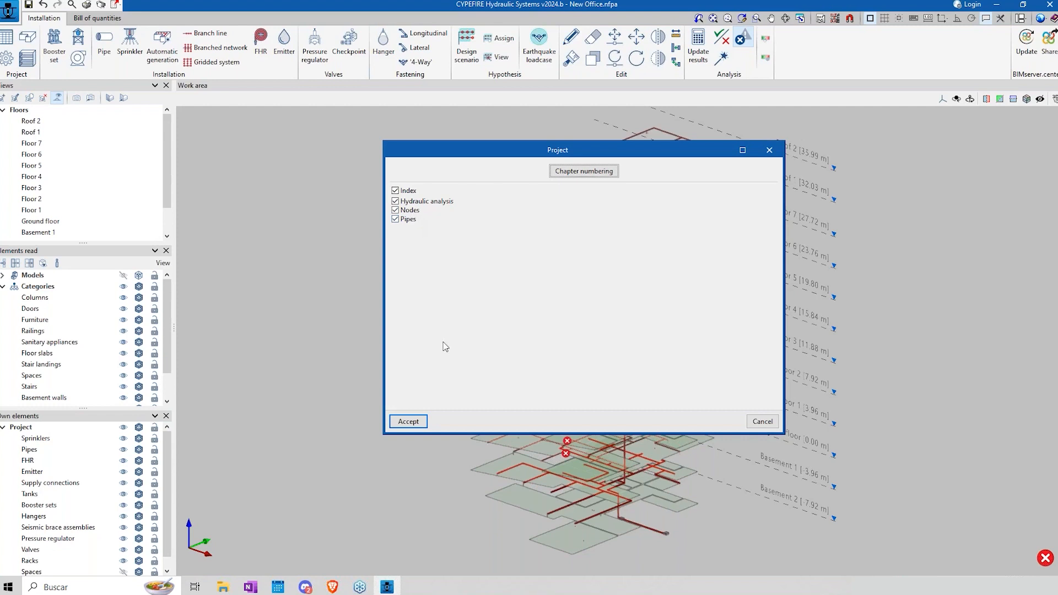
left_click(408, 421)
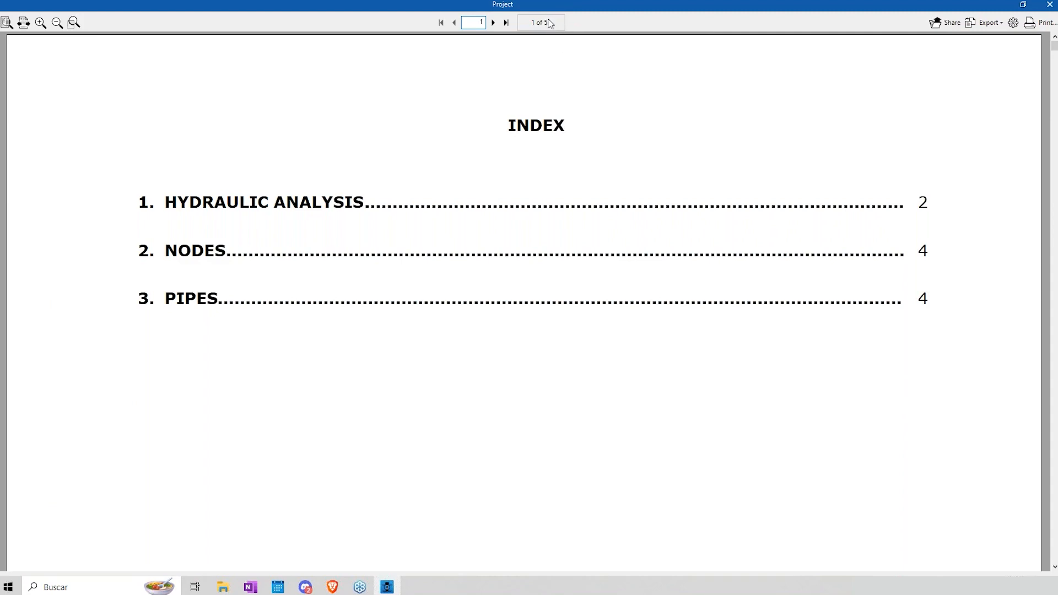
Step: Examine the report's hydraulic analysis chapter and the available export formats
scroll(549, 41, "down", 5)
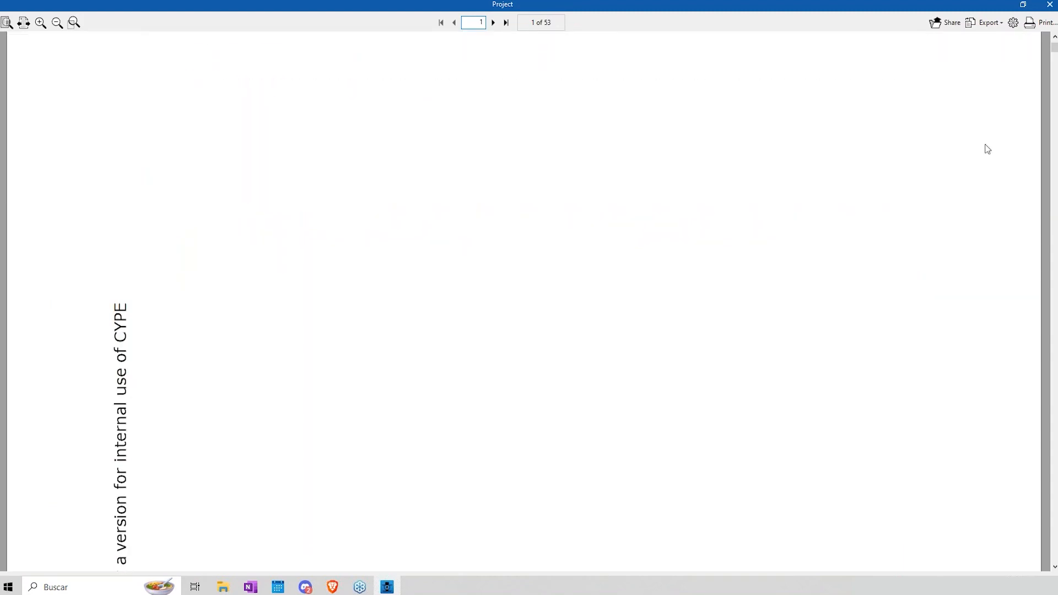
scroll(550, 163, "down", 10)
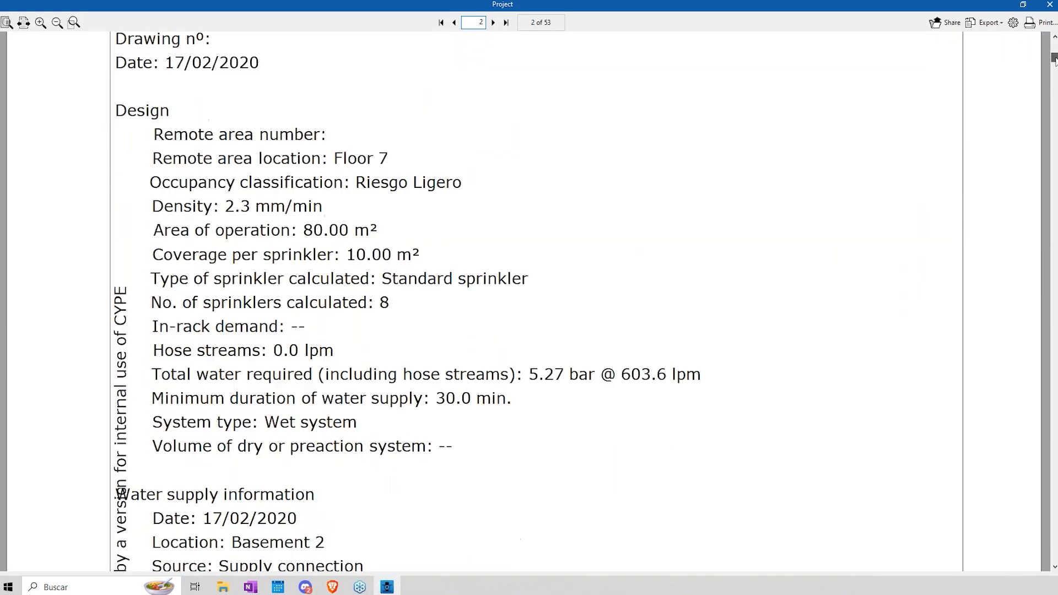
scroll(549, 165, "up", 2)
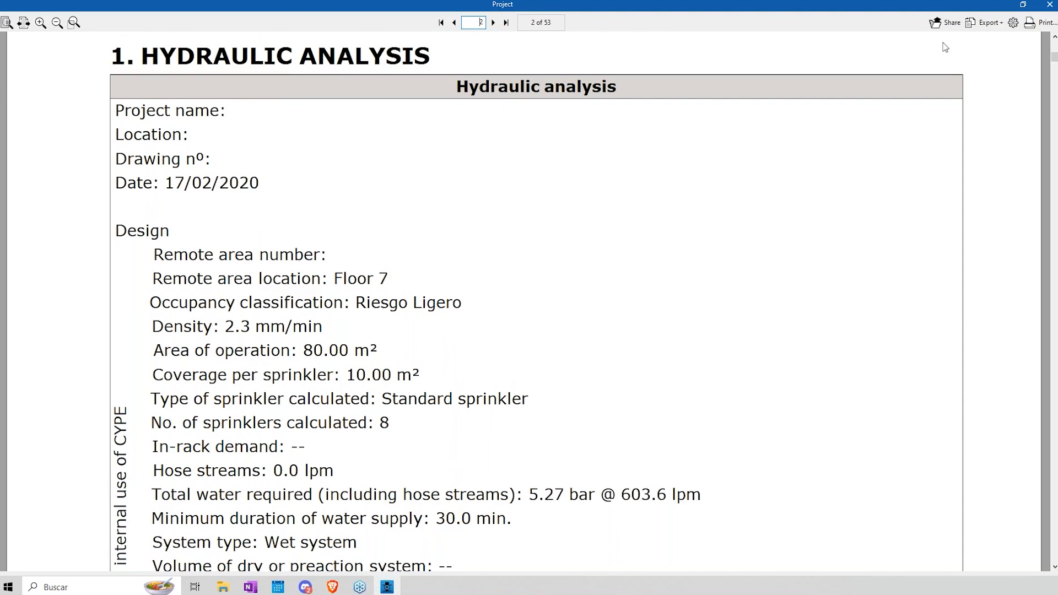
left_click(986, 25)
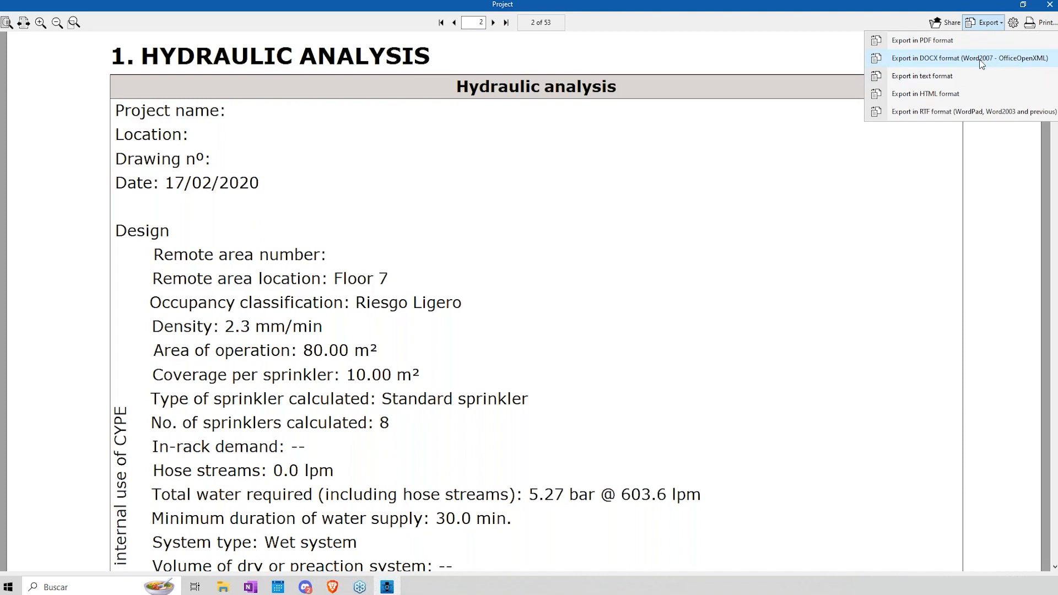
left_click(908, 24)
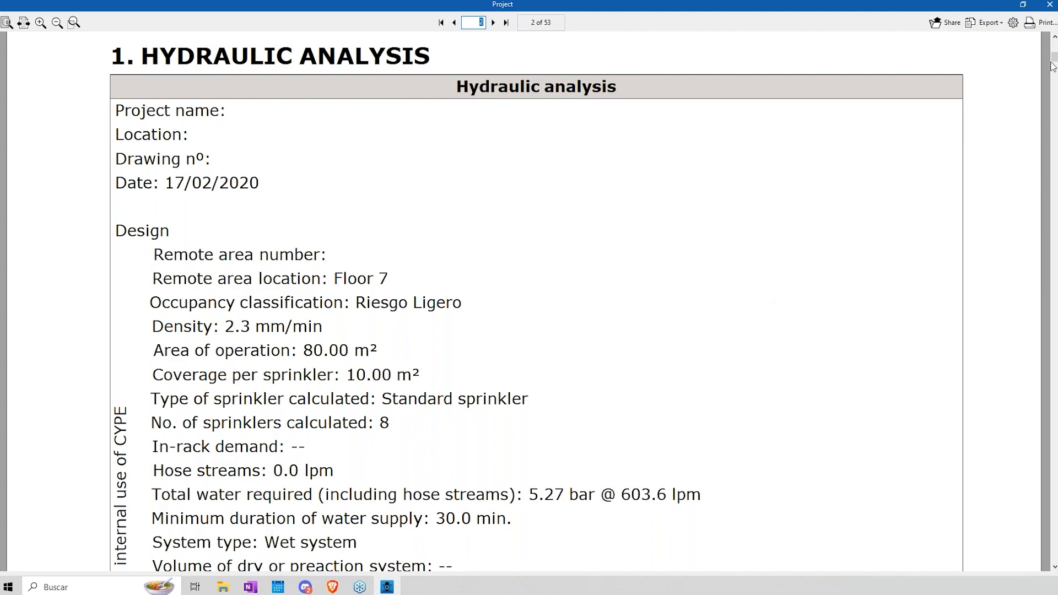
Step: Examine the report's flow test summary graph and the nodes and pipes tables
left_click_drag(1053, 57, 1054, 70)
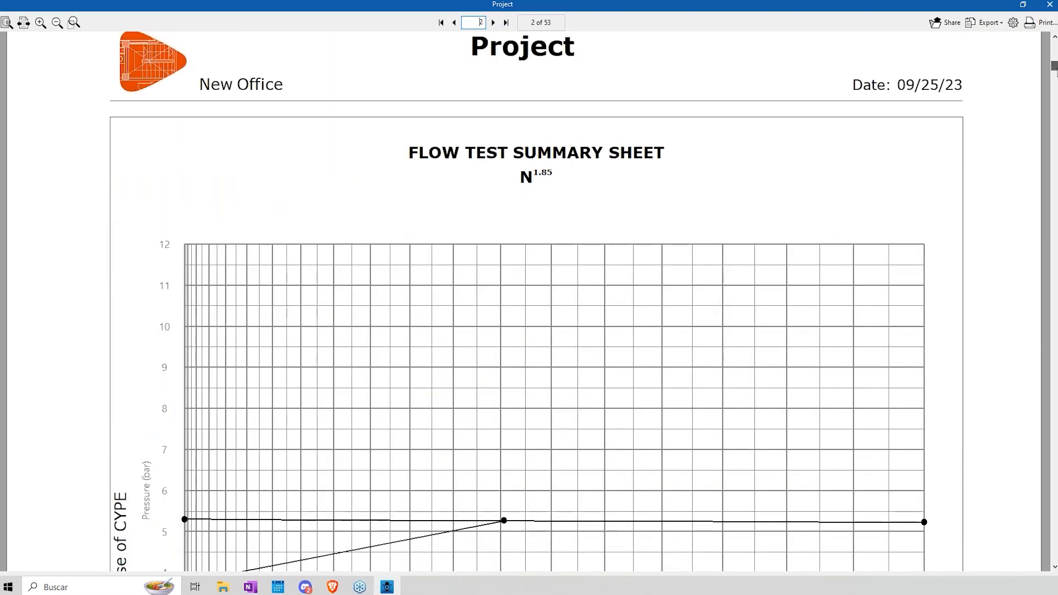
scroll(499, 233, "down", 1)
scroll(499, 233, "down", 9)
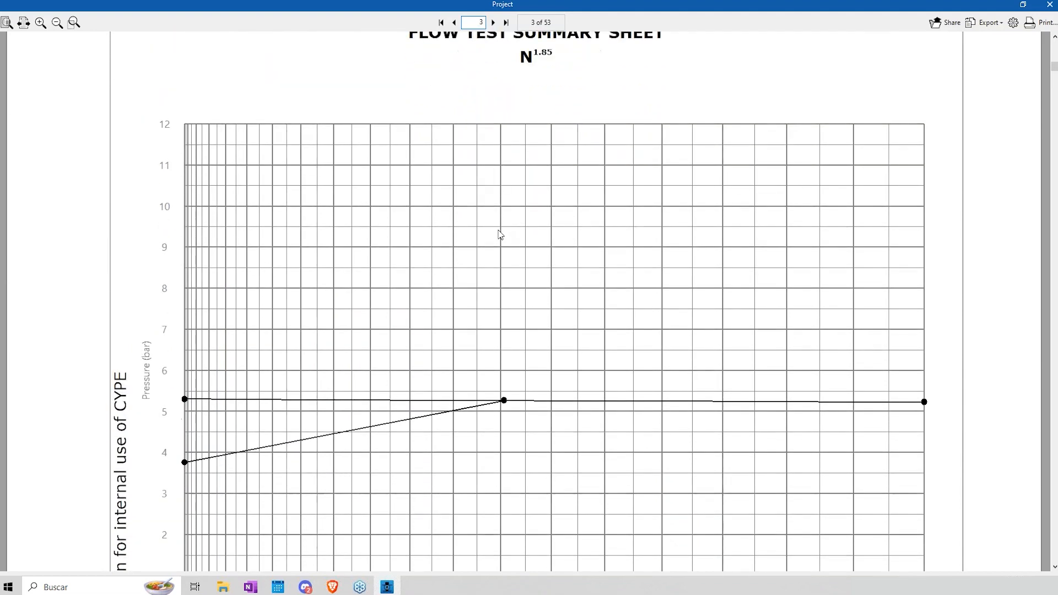
left_click_drag(1054, 69, 1056, 80)
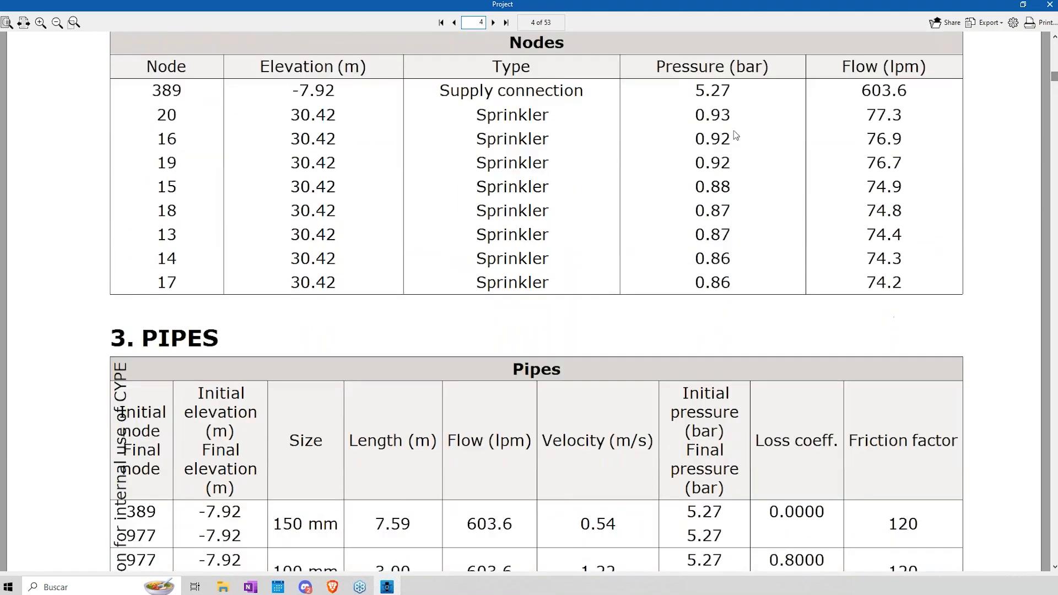
Step: Examine the node pressures and flows and the pipe data, return to the index and close the Project report
scroll(404, 209, "up", 1)
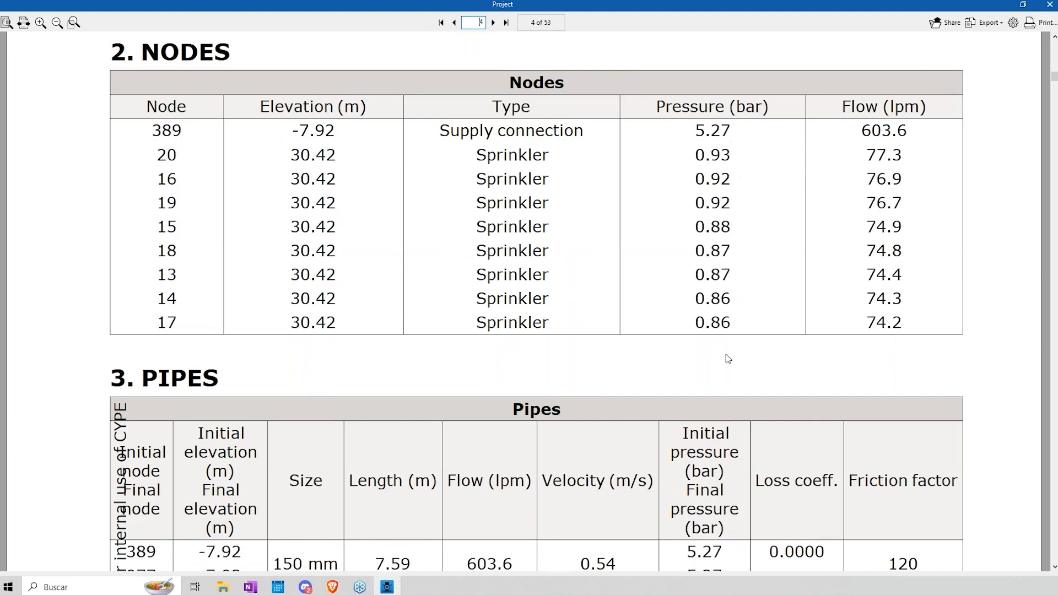
scroll(429, 240, "down", 5)
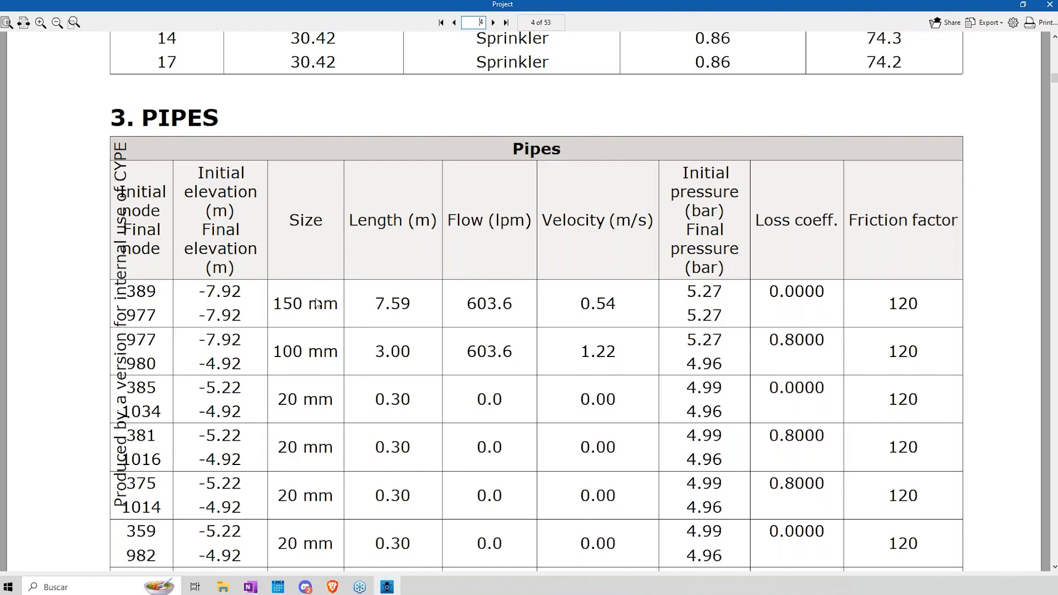
scroll(317, 303, "down", 1)
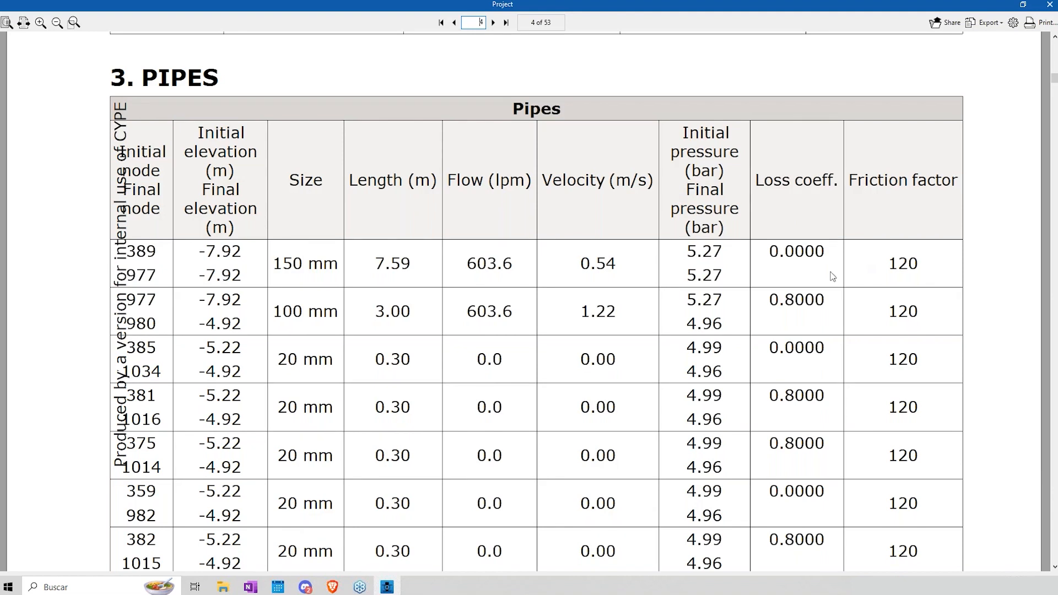
scroll(650, 290, "down", 3)
left_click_drag(1055, 79, 1054, 36)
scroll(361, 295, "down", 5)
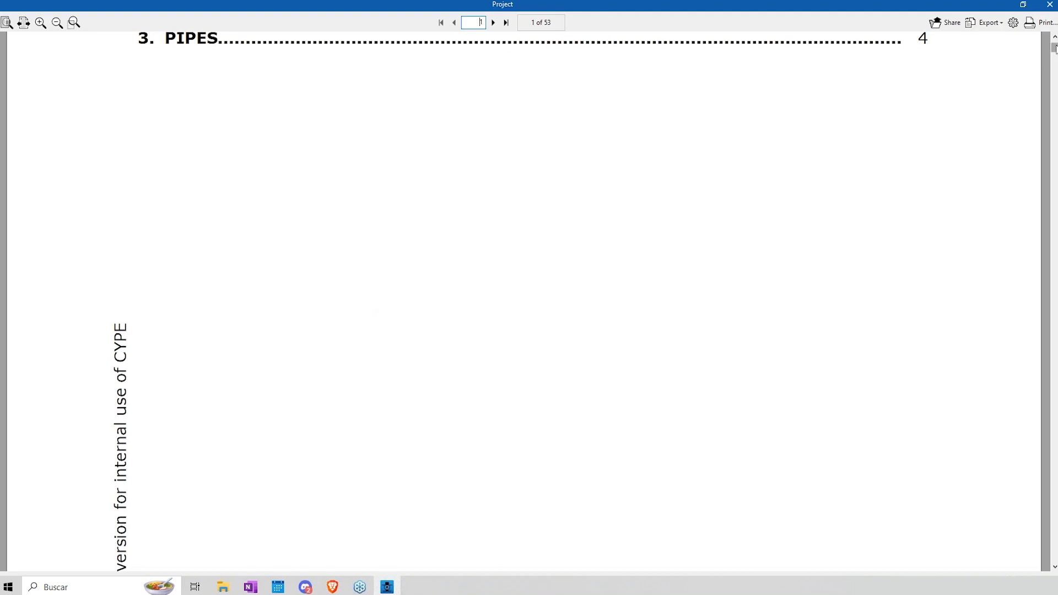
scroll(1053, 48, "up", 5)
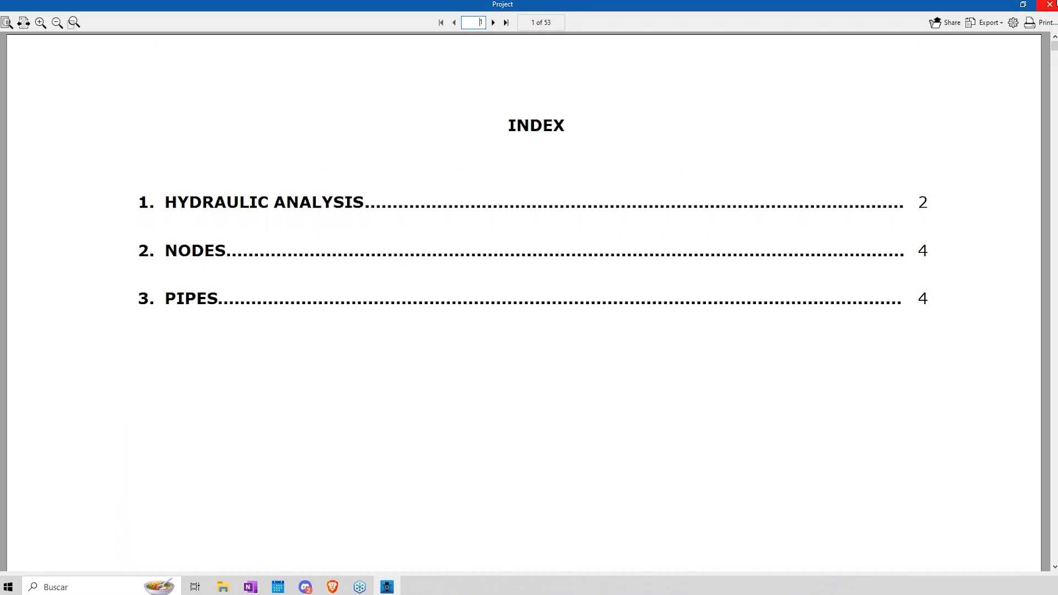
left_click(1050, 4)
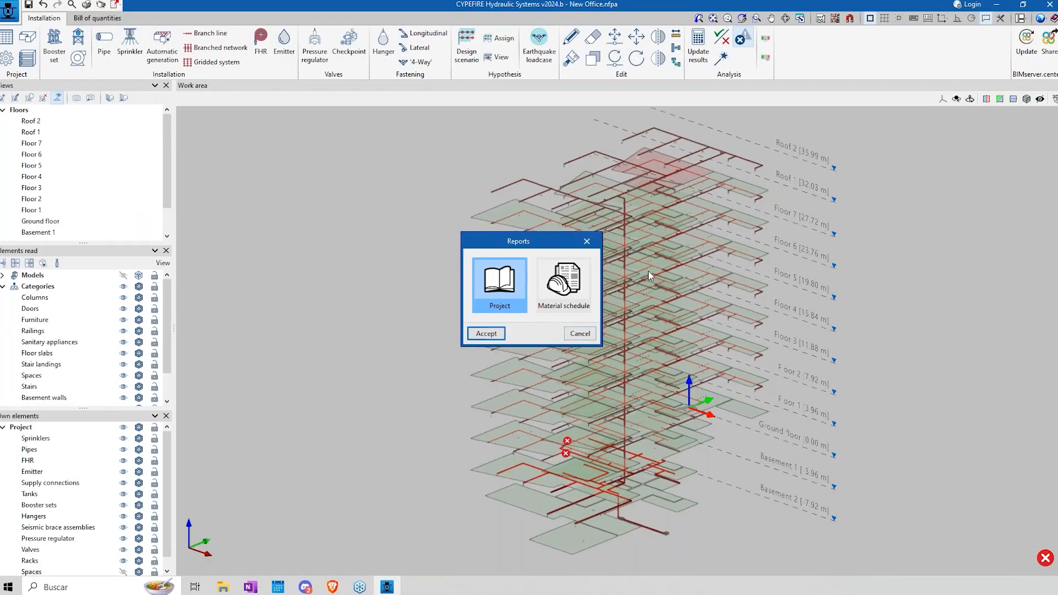
Step: Generate the Material schedule report and show it maximised at full page width
left_click(562, 288)
left_click(486, 333)
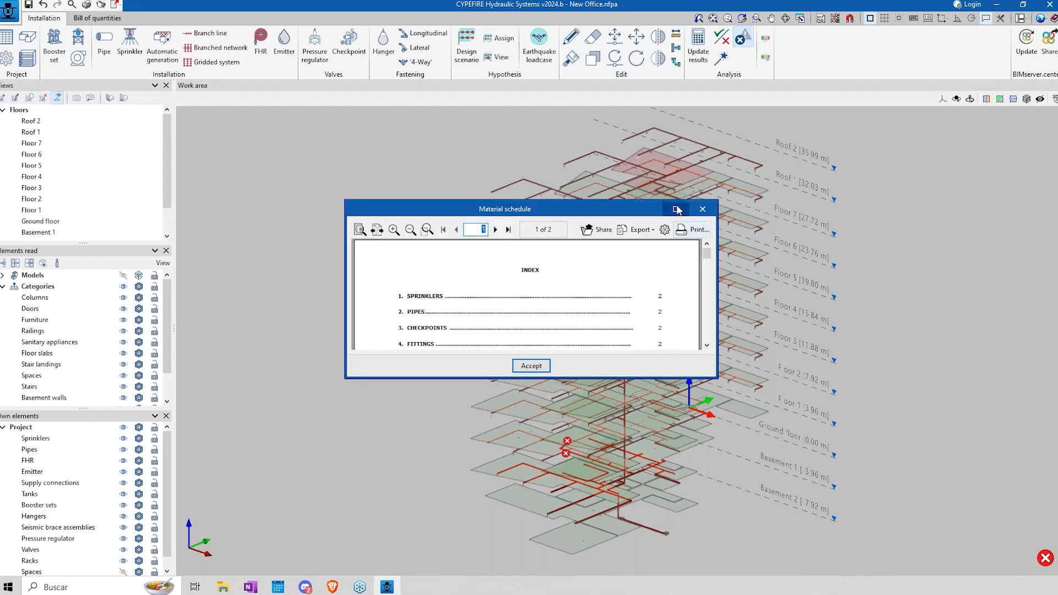
left_click(676, 209)
left_click(25, 24)
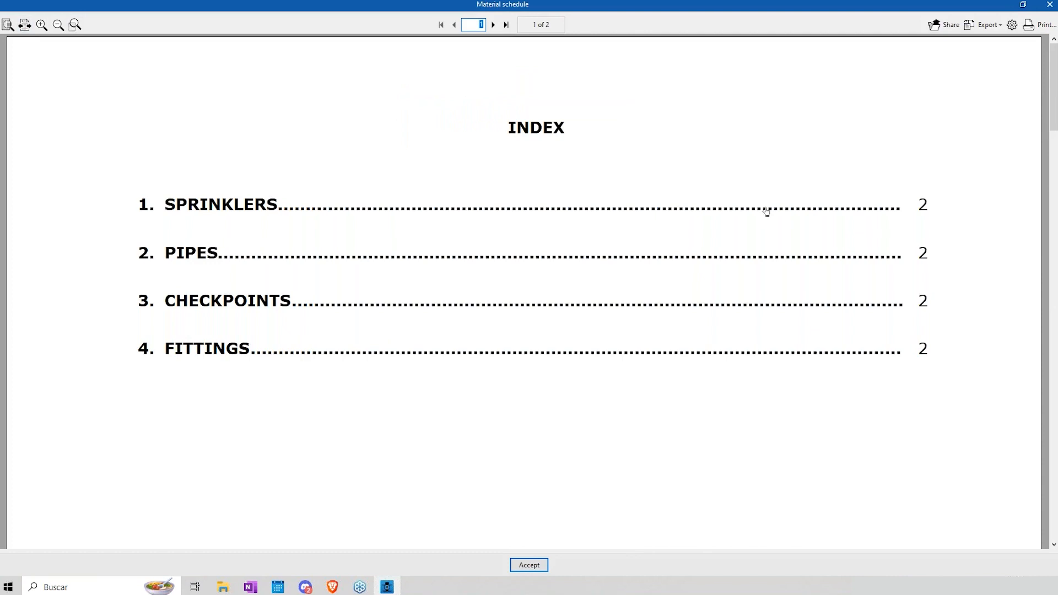
Step: Examine the material schedule's sprinklers, pipes, checkpoints and fittings tables, and close the report and the report selection
left_click_drag(1054, 88, 1053, 359)
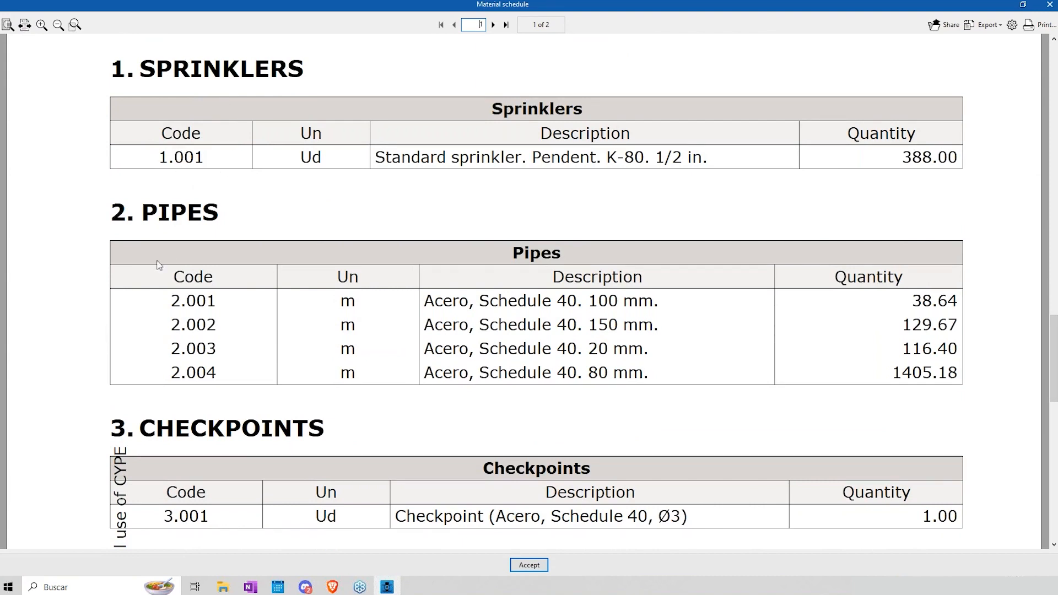
scroll(378, 317, "down", 1)
scroll(368, 350, "down", 5)
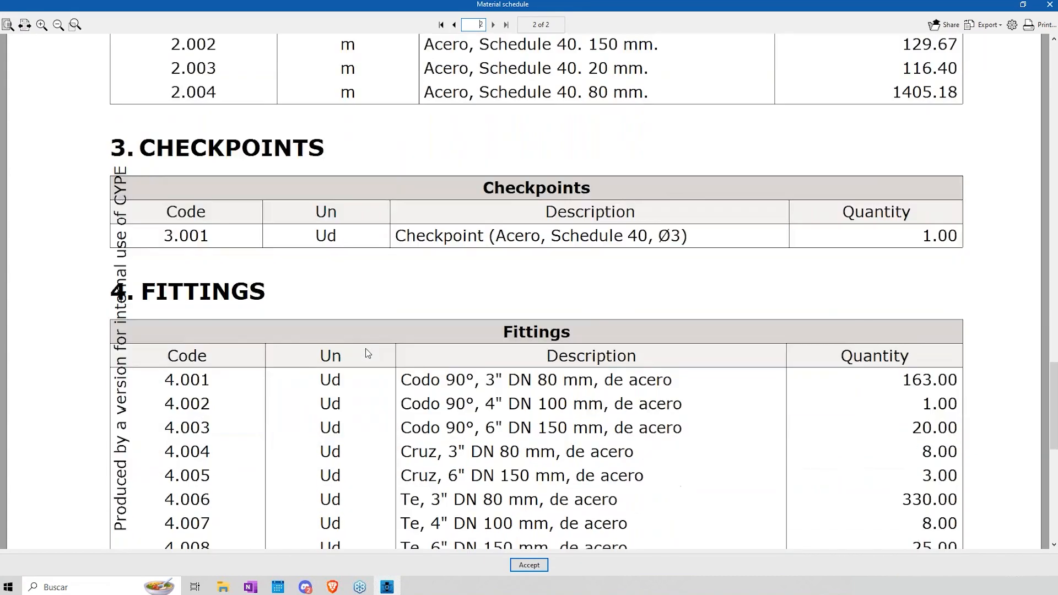
scroll(369, 352, "up", 4)
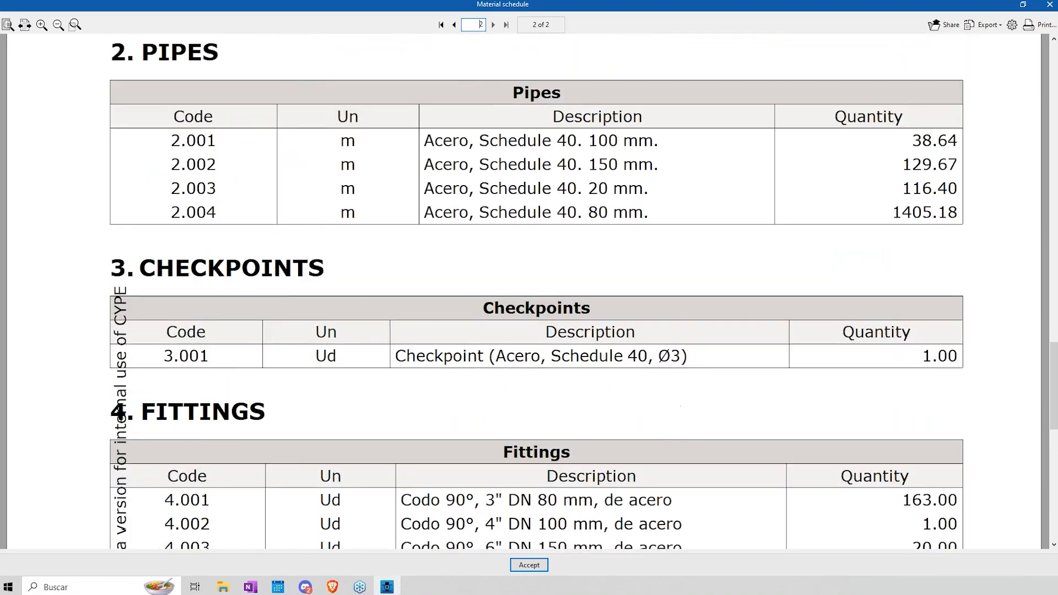
left_click(1049, 4)
left_click(574, 333)
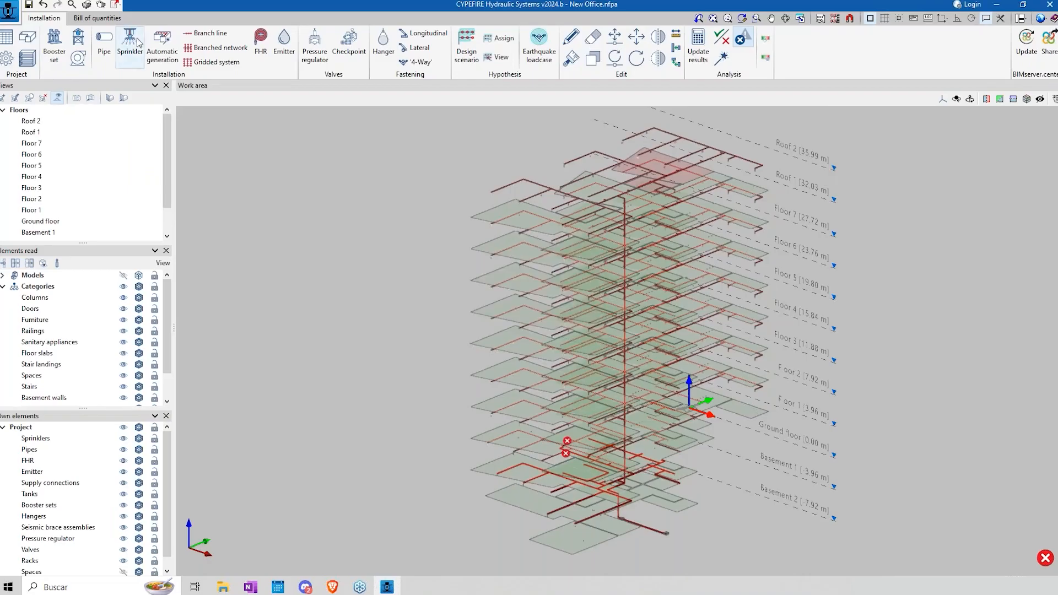
Step: Generate the Priced bill of quantities report from the project's bill of quantities
left_click(115, 21)
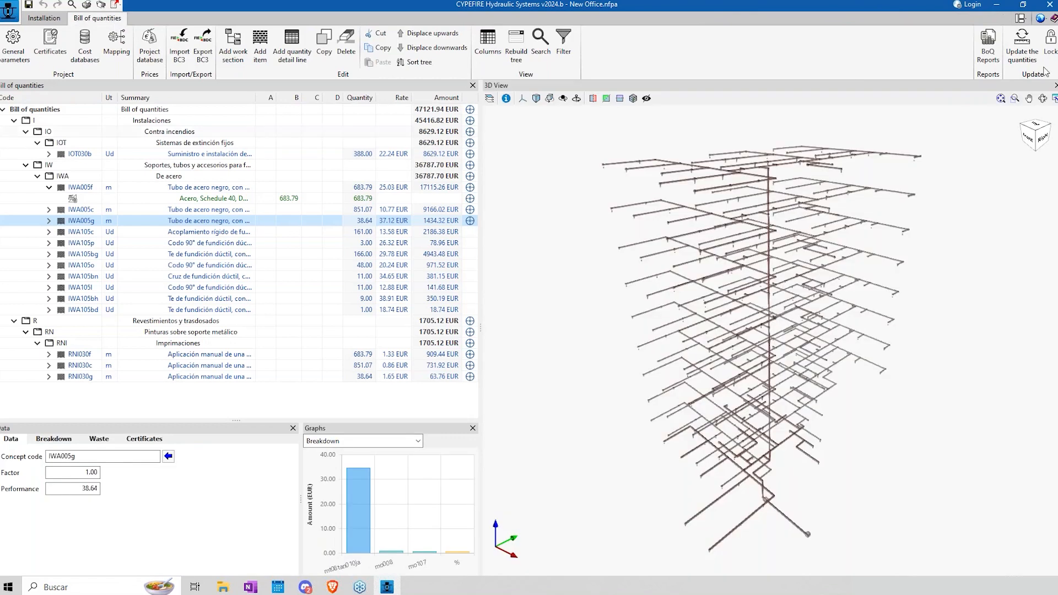
left_click(987, 55)
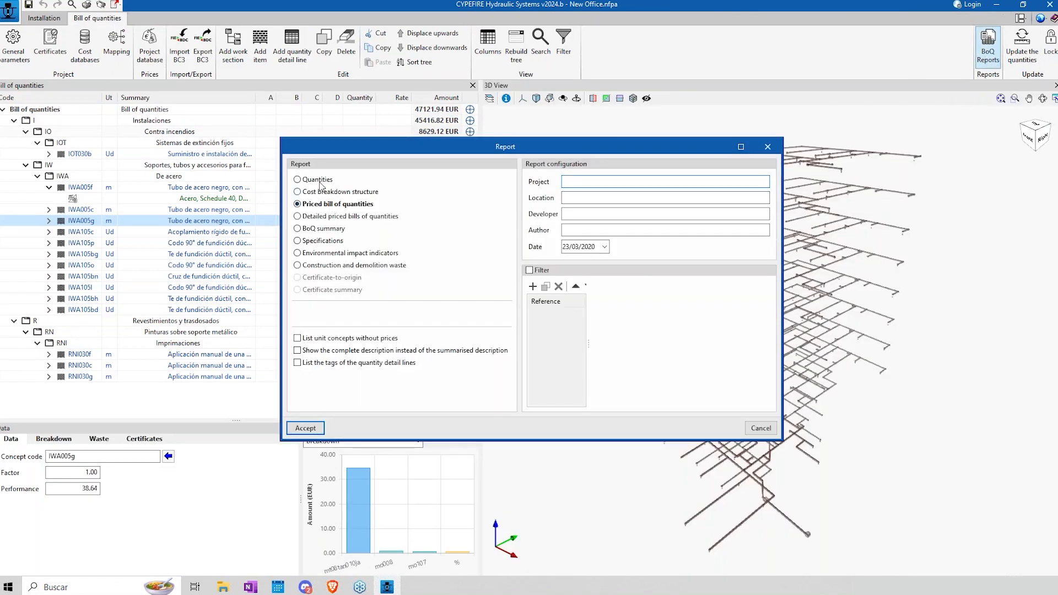
left_click(305, 428)
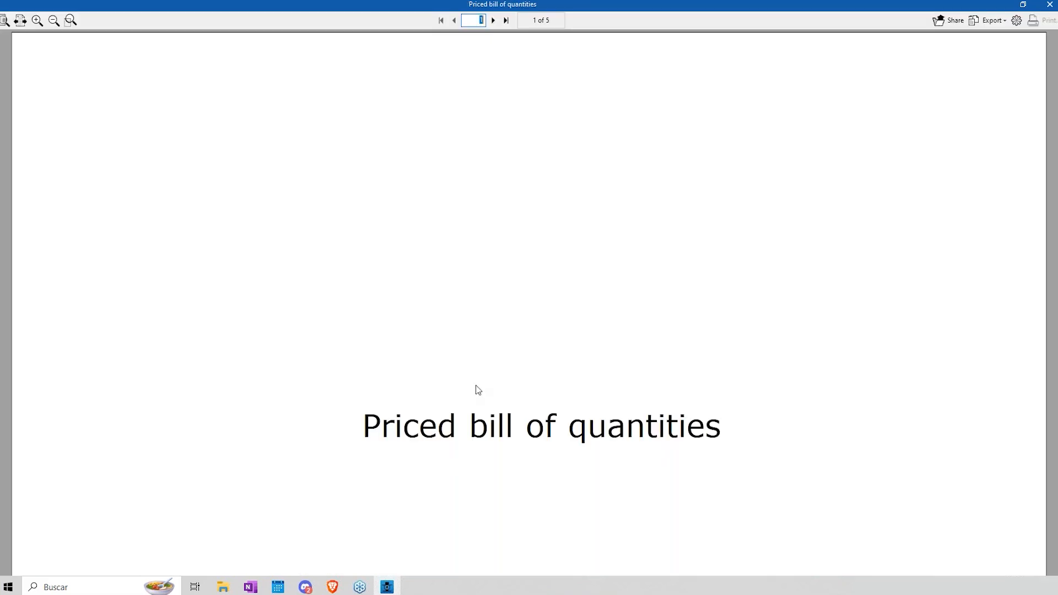
Step: Examine the quantities, rates and amounts in the fire protection and steel pipe chapters, and close the priced report
scroll(840, 260, "down", 10)
scroll(523, 304, "down", 15)
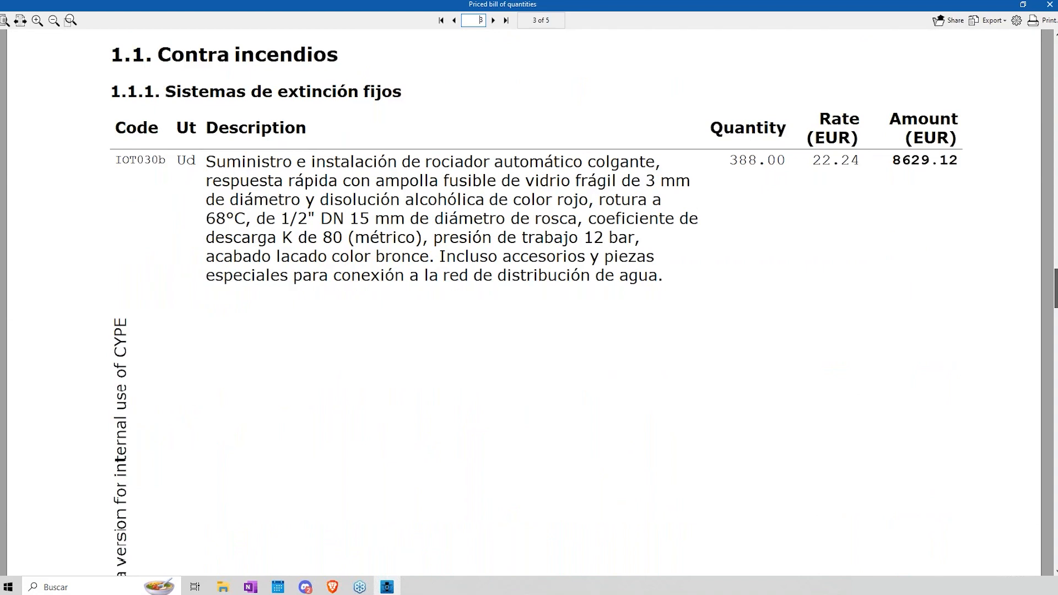
scroll(536, 302, "down", 10)
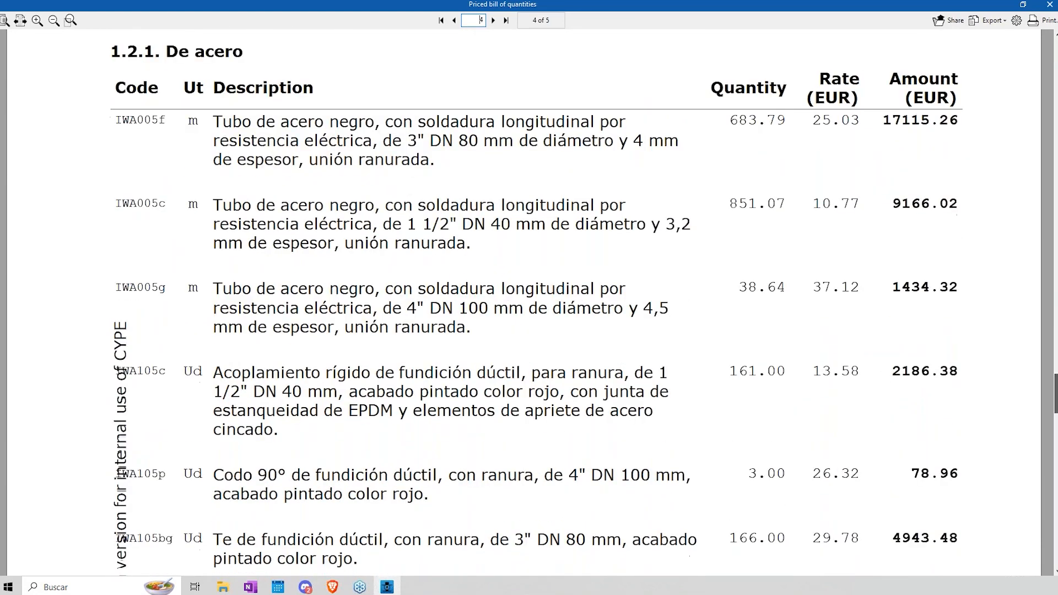
left_click(1050, 4)
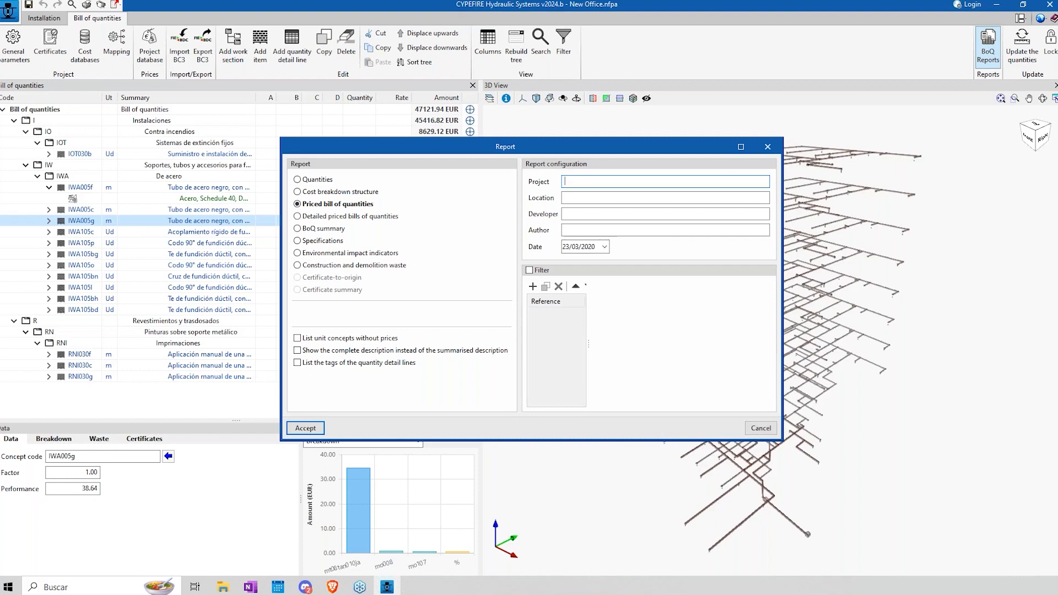
Step: Return to the installation model, view the available general data and libraries in the general options, and inspect a sprinkler's properties
left_click(44, 17)
left_click(6, 61)
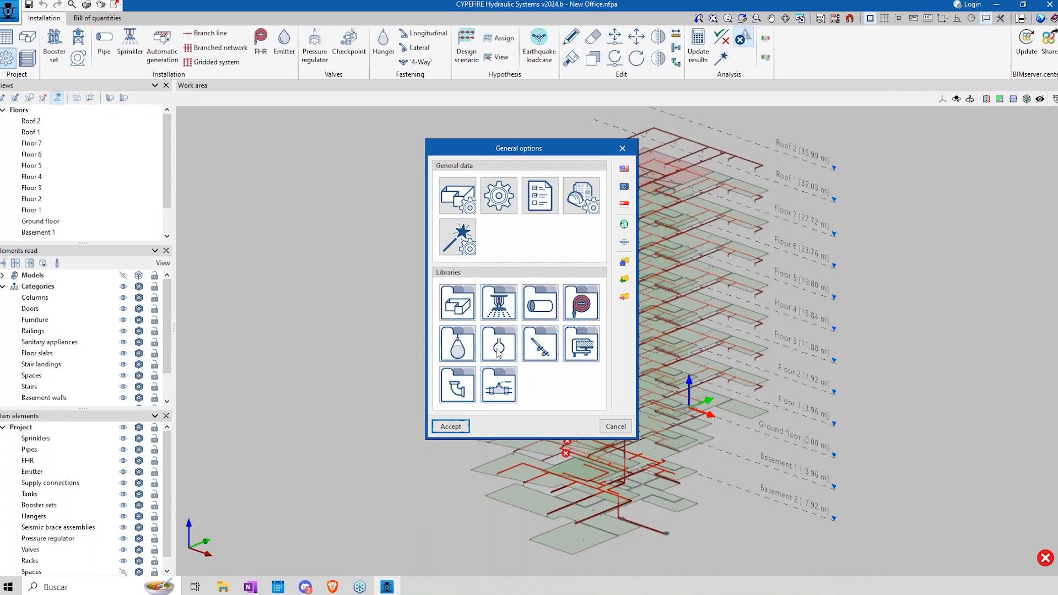
left_click(614, 428)
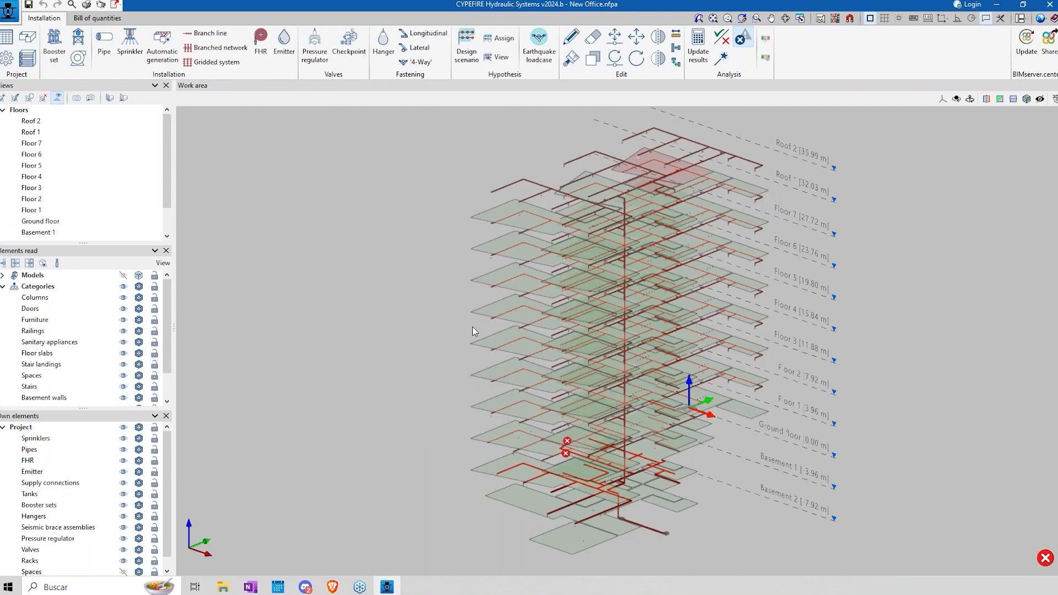
mouse_move(597, 241)
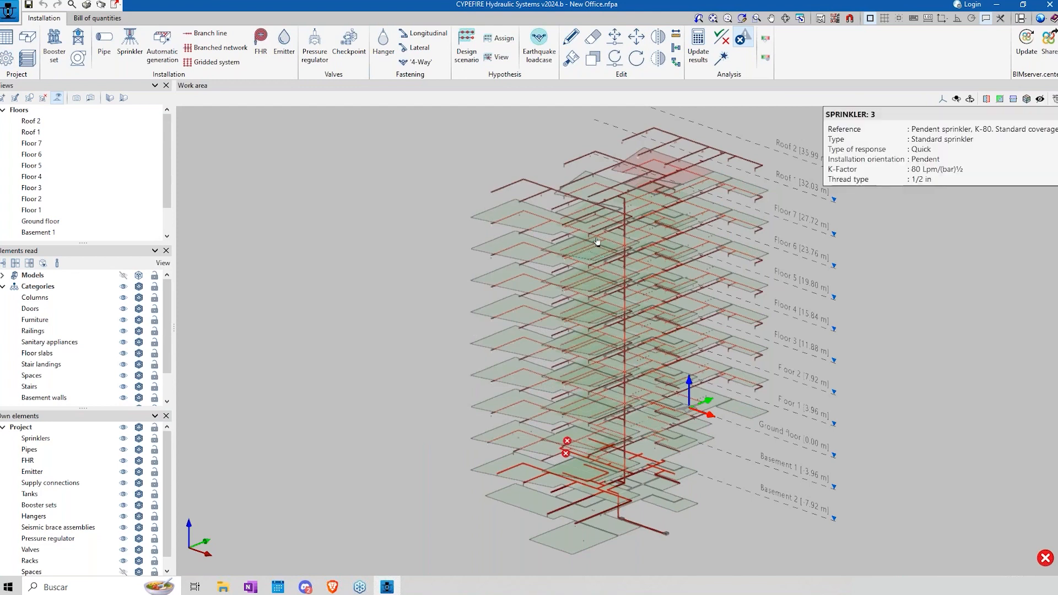